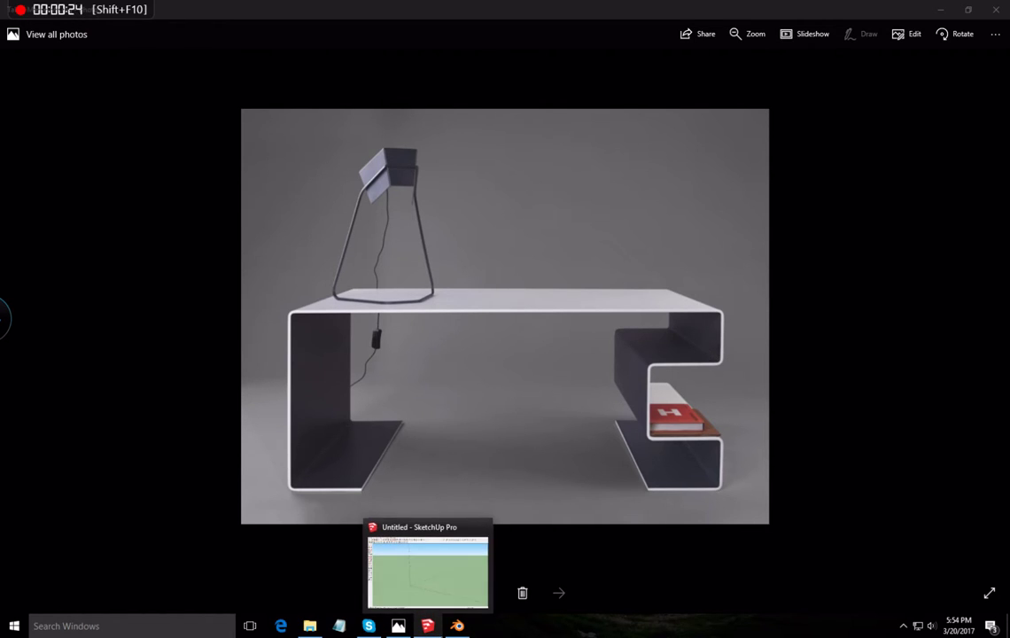
- Switch to SketchUp and close the floating Ruby toolbar over the drawing area
mouse_move(459, 627)
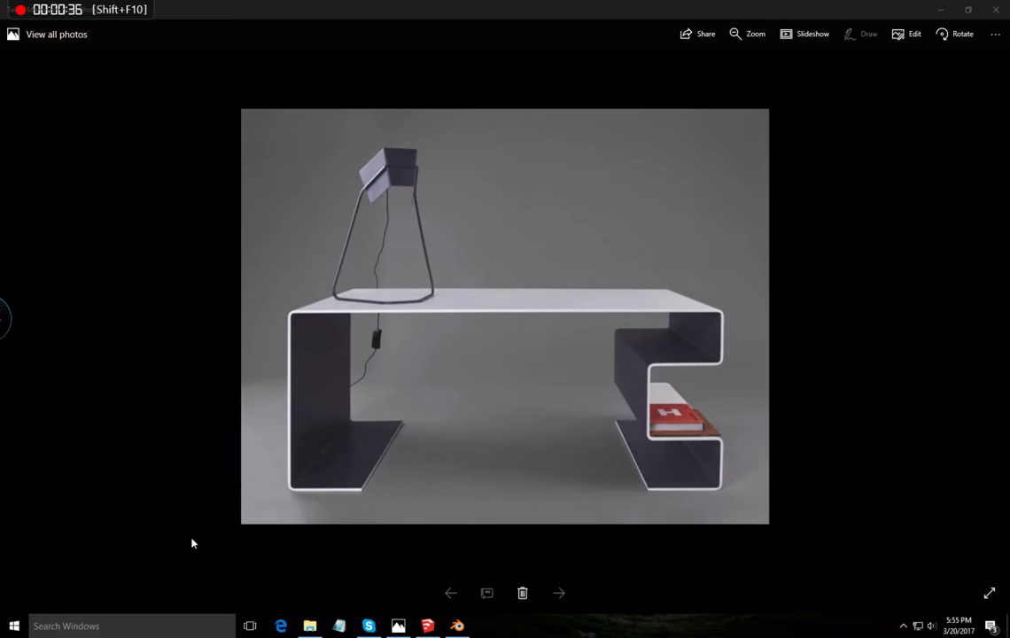
left_click(427, 626)
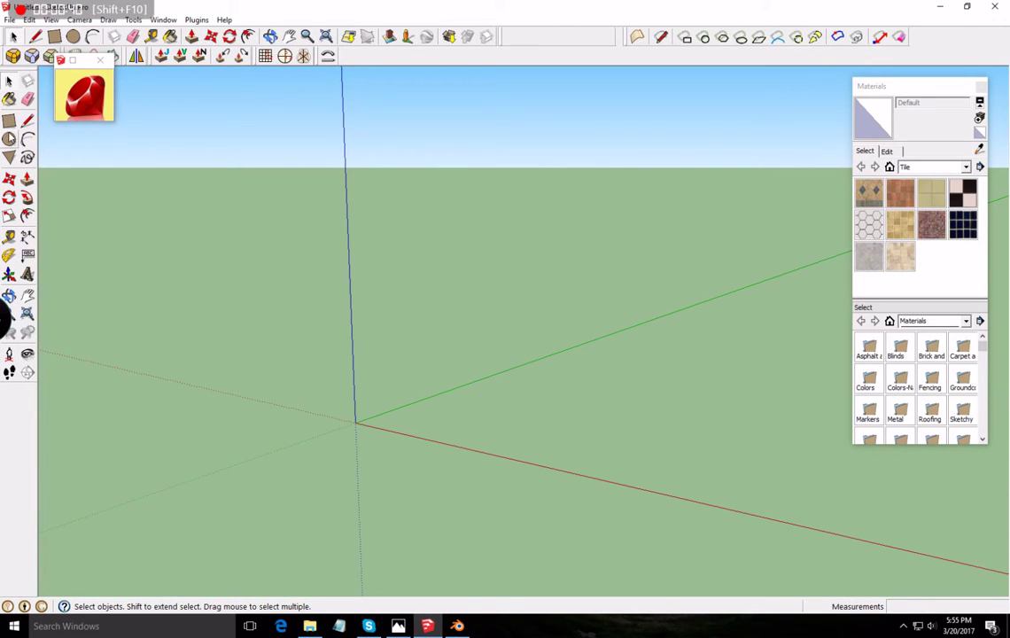
left_click(100, 61)
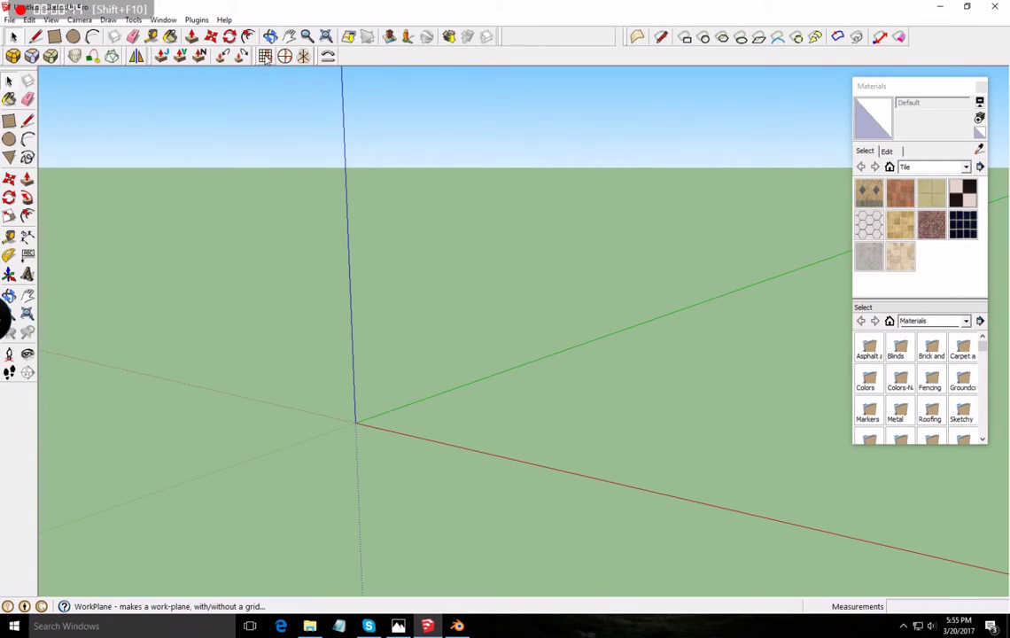
- Start a WorkPlane centred on the origin, with its second point about 0.85 m along the red axis
left_click(266, 57)
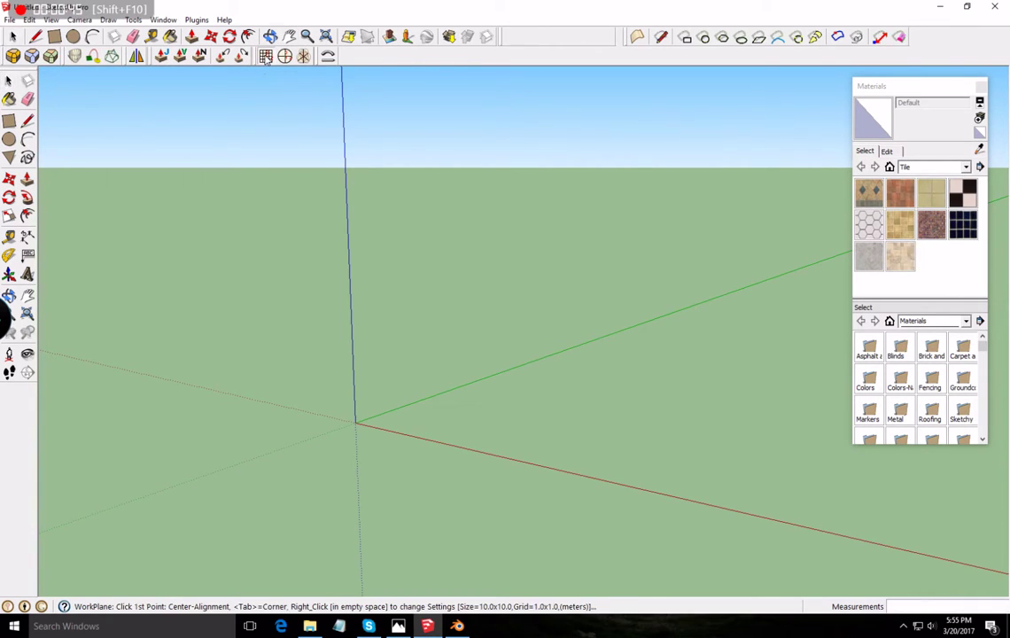
left_click(353, 426)
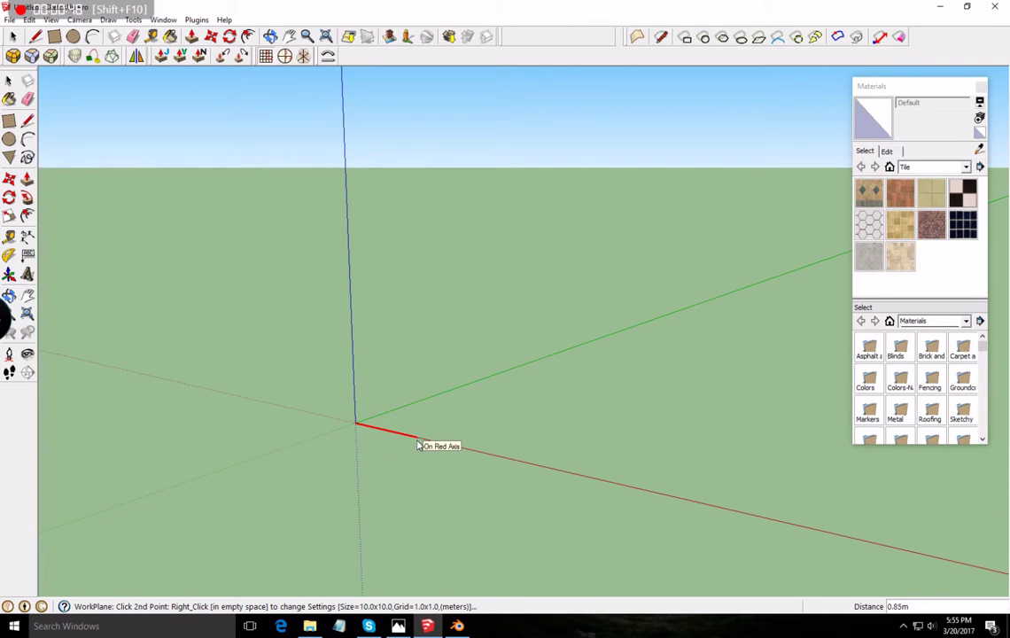
left_click(417, 445)
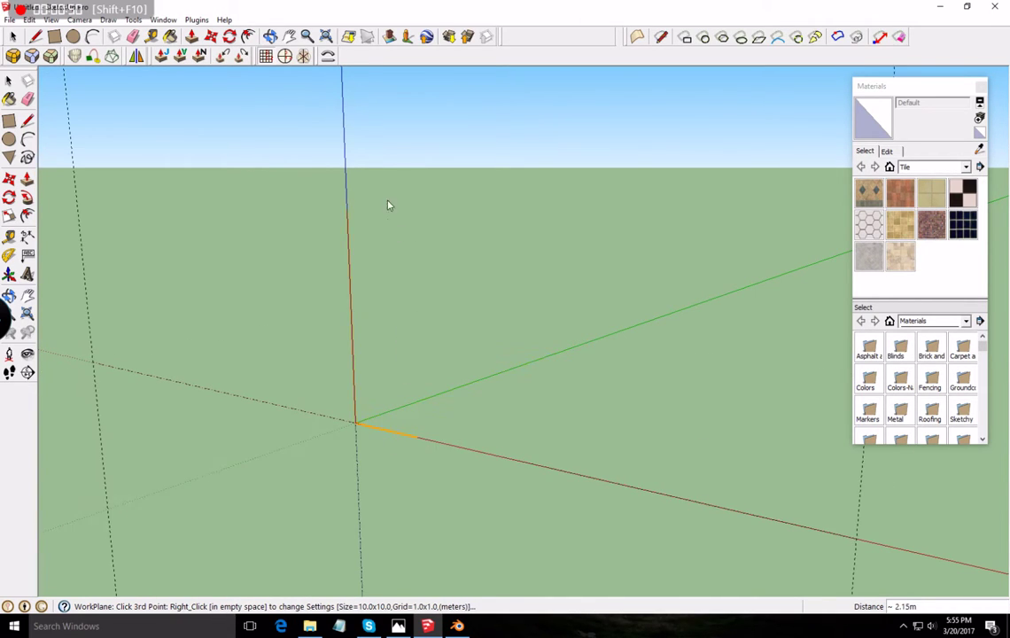
scroll(386, 239, "down", 5)
scroll(397, 232, "up", 3)
scroll(394, 232, "down", 1)
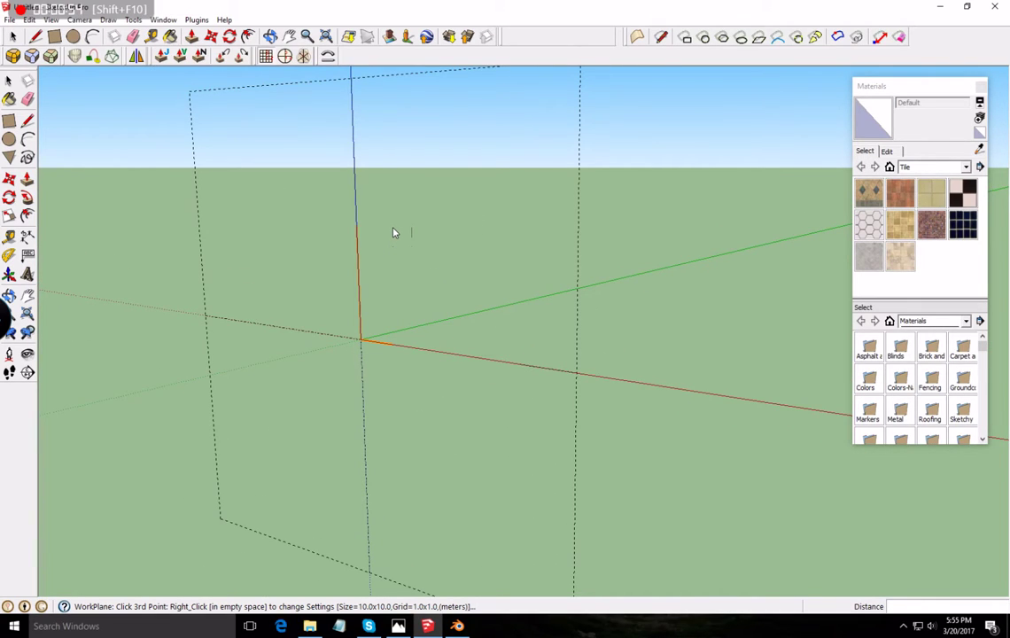
- Configure the work plane as 10 by 10 m with its grid enabled and 0.5 m grid width and height
right_click(652, 234)
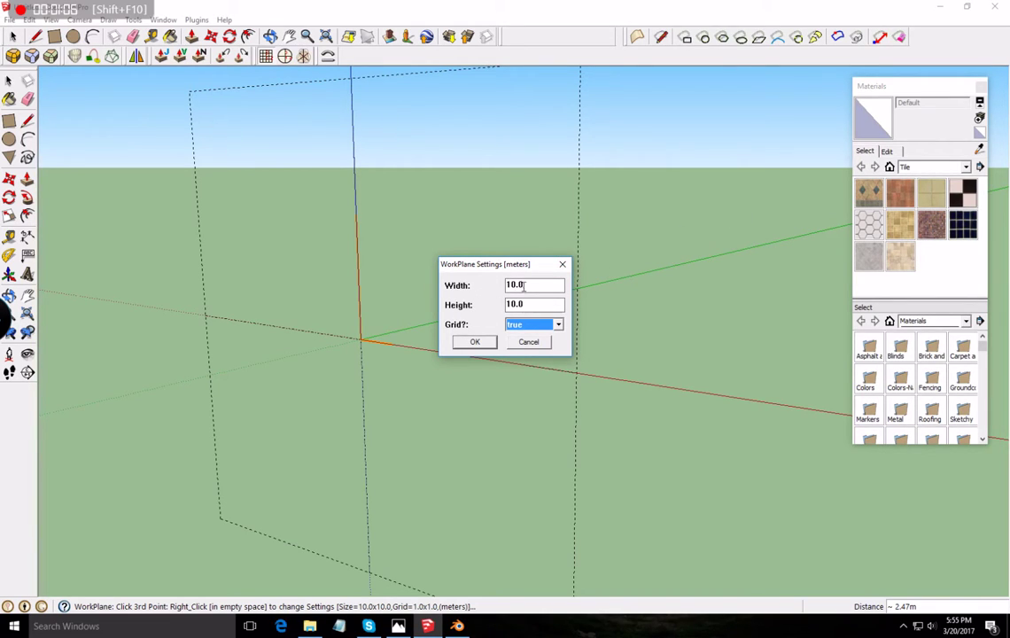
left_click(477, 342)
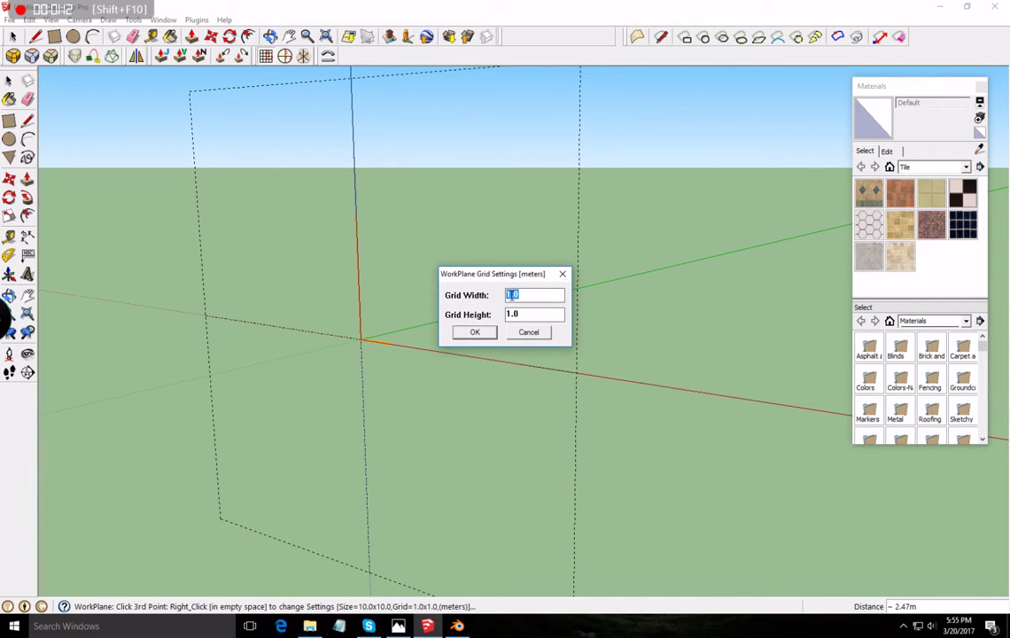
type(".5")
left_click_drag(519, 314, 499, 312)
type(".")
left_click(476, 333)
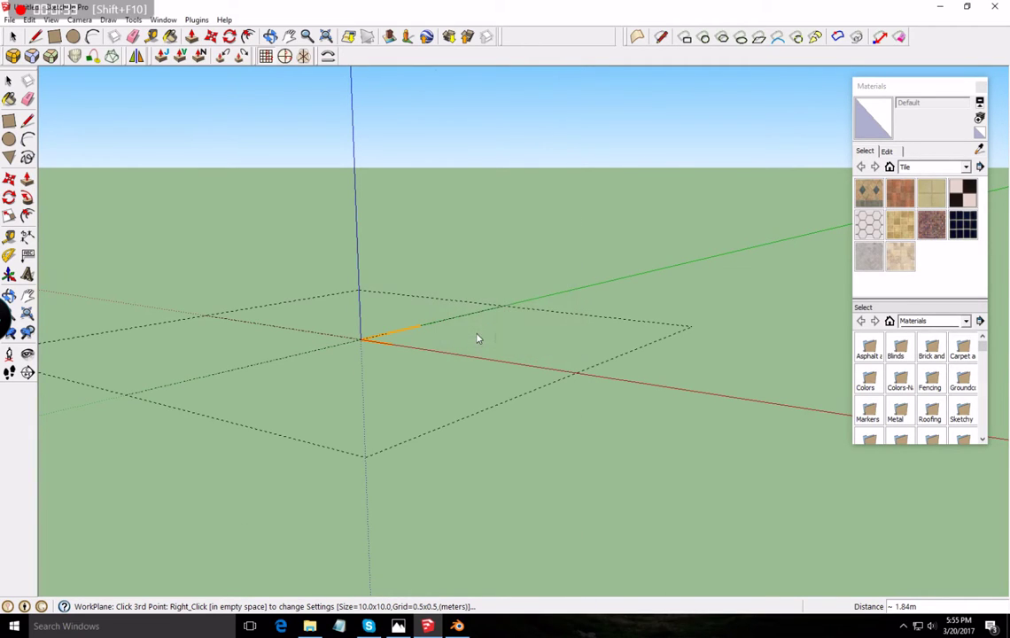
- Orient the work plane upright along the blue axis and confirm it
left_click(350, 129)
middle_click_drag(350, 129, 603, 329)
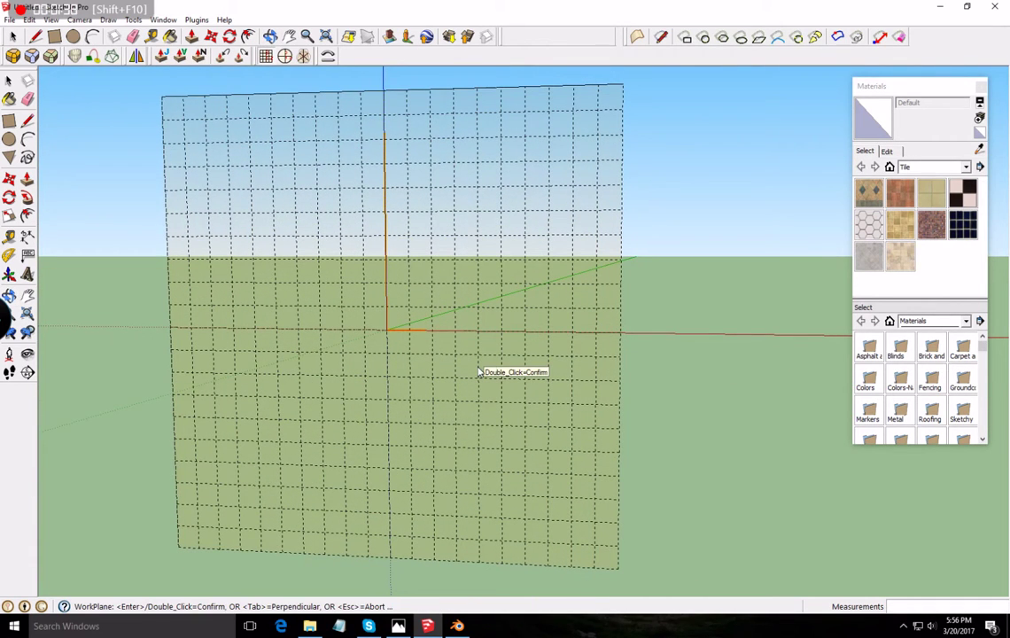
double_click(477, 371)
- Draw a 10 by 10 m rectangle covering the entire grid, from its lower-left to its upper-right corner
scroll(481, 249, "down", 1)
scroll(423, 296, "up", 2)
scroll(423, 296, "down", 2)
left_click(8, 121)
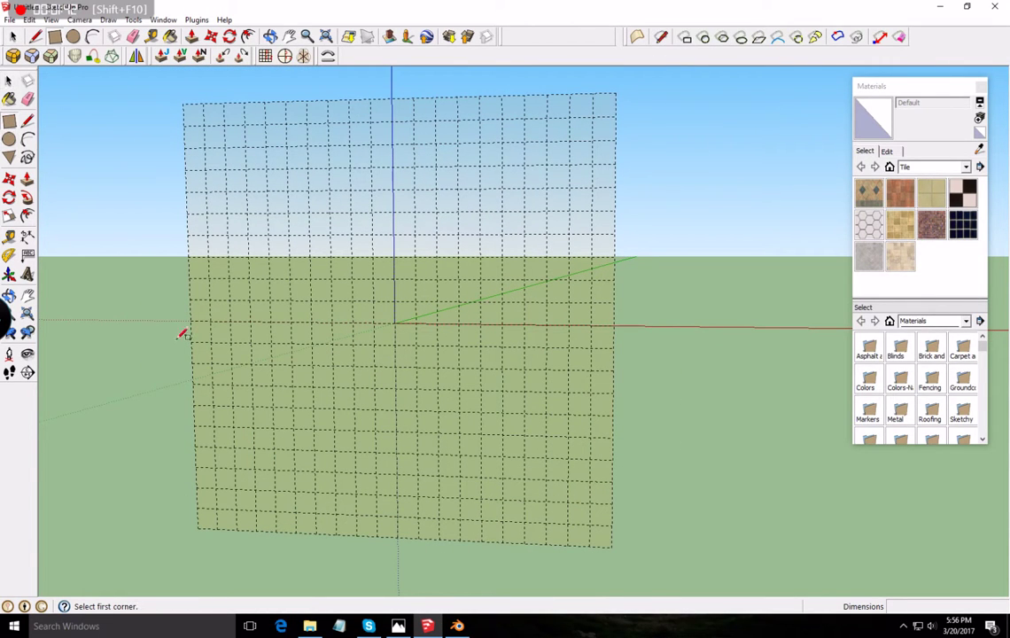
left_click(197, 529)
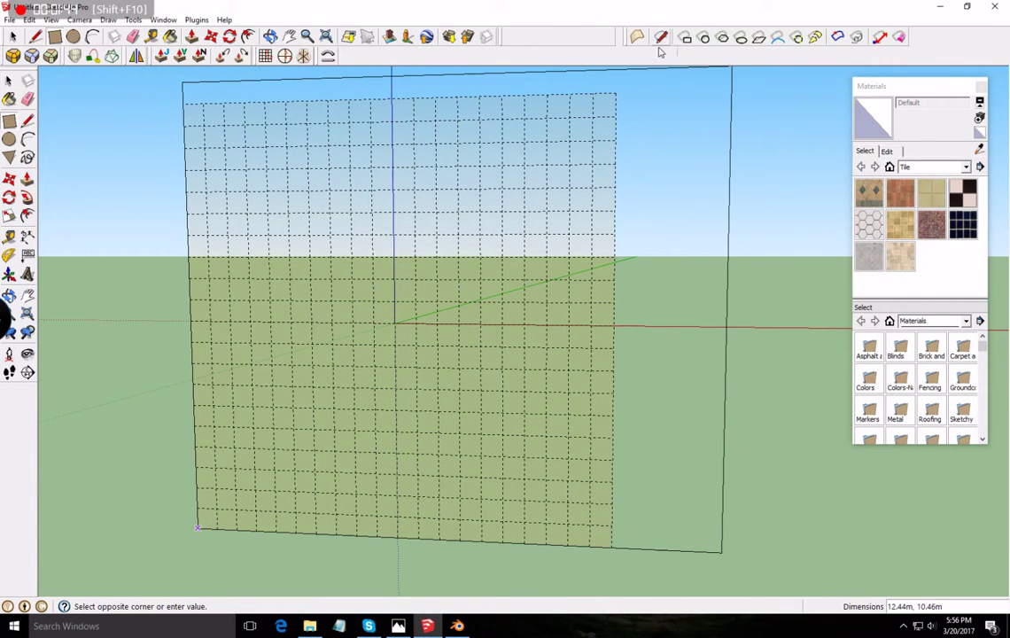
left_click(624, 87)
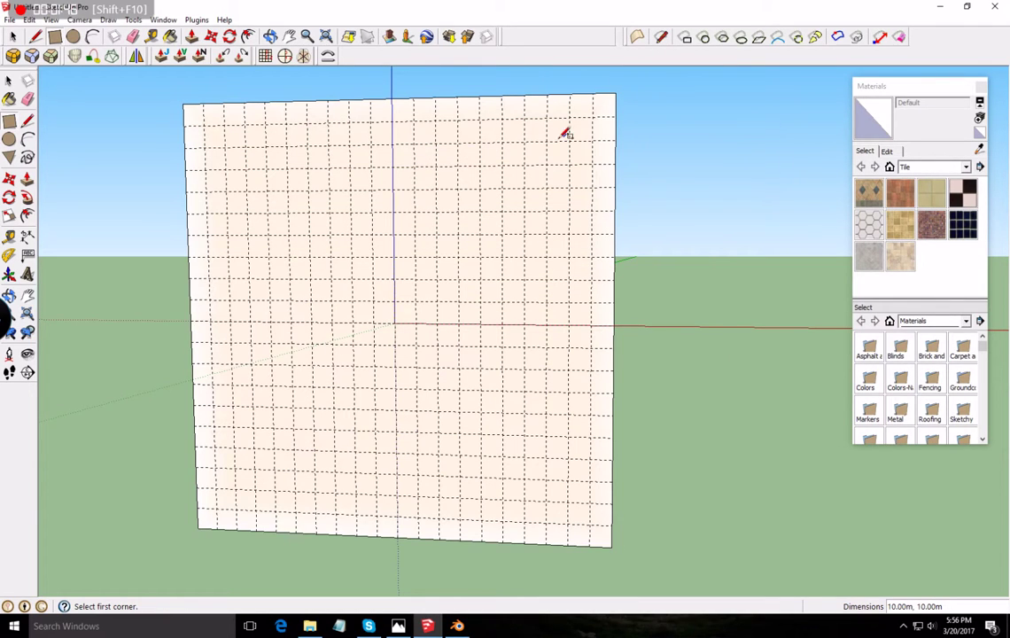
- Import Table-Masse-M1.jpg as a texture from the X2 folder on drive D
scroll(372, 315, "down", 1)
scroll(373, 316, "up", 2)
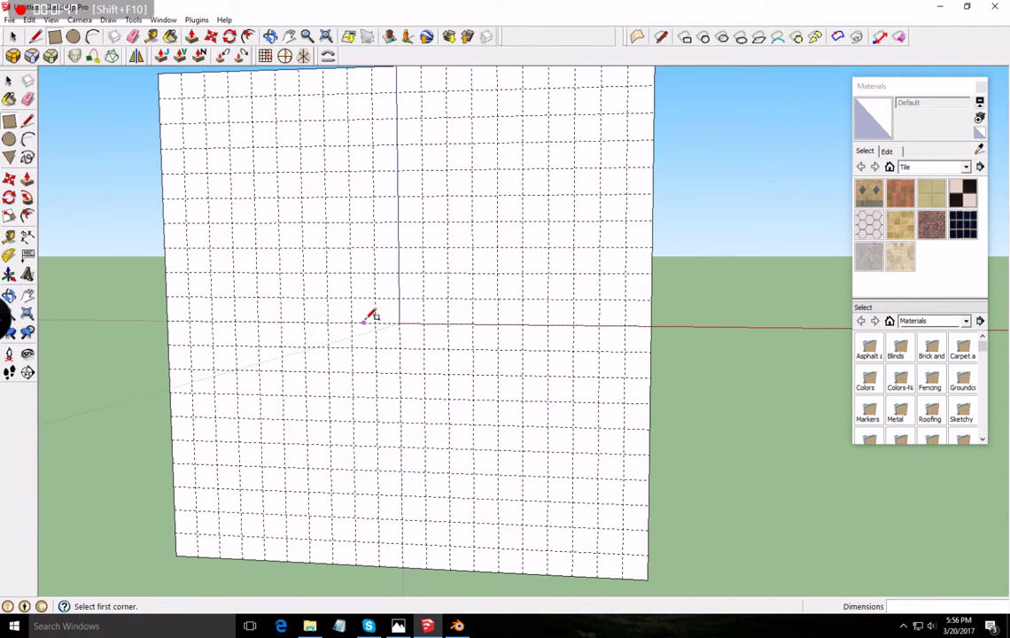
left_click(10, 21)
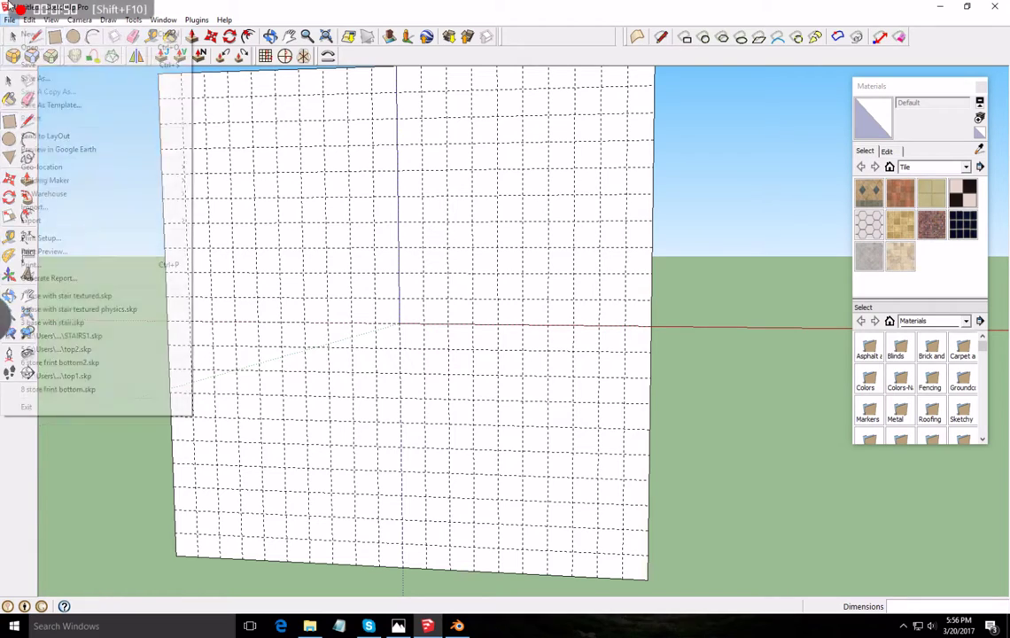
left_click(59, 209)
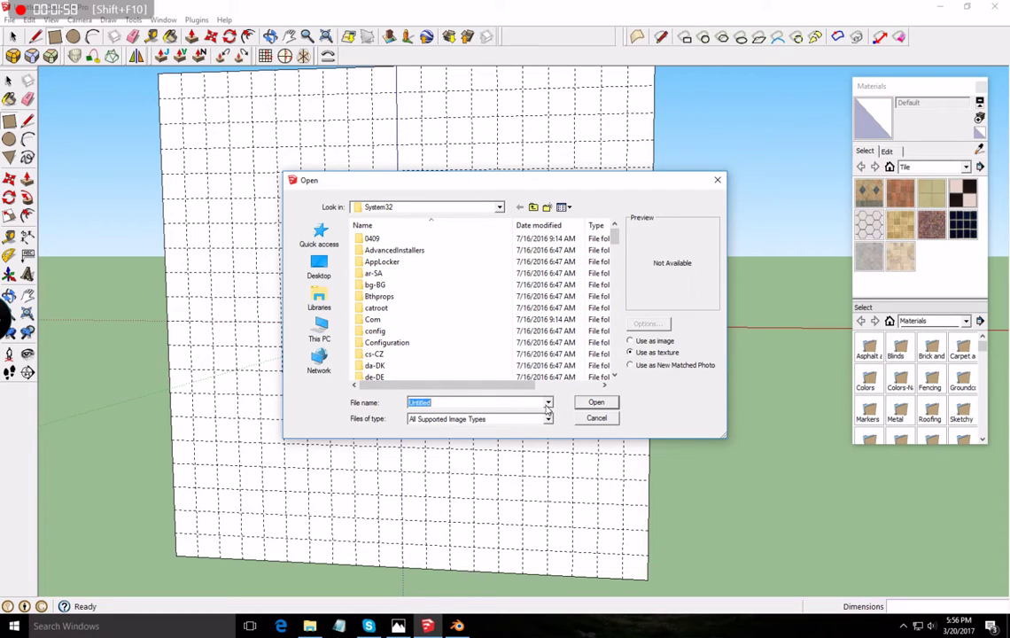
left_click(448, 208)
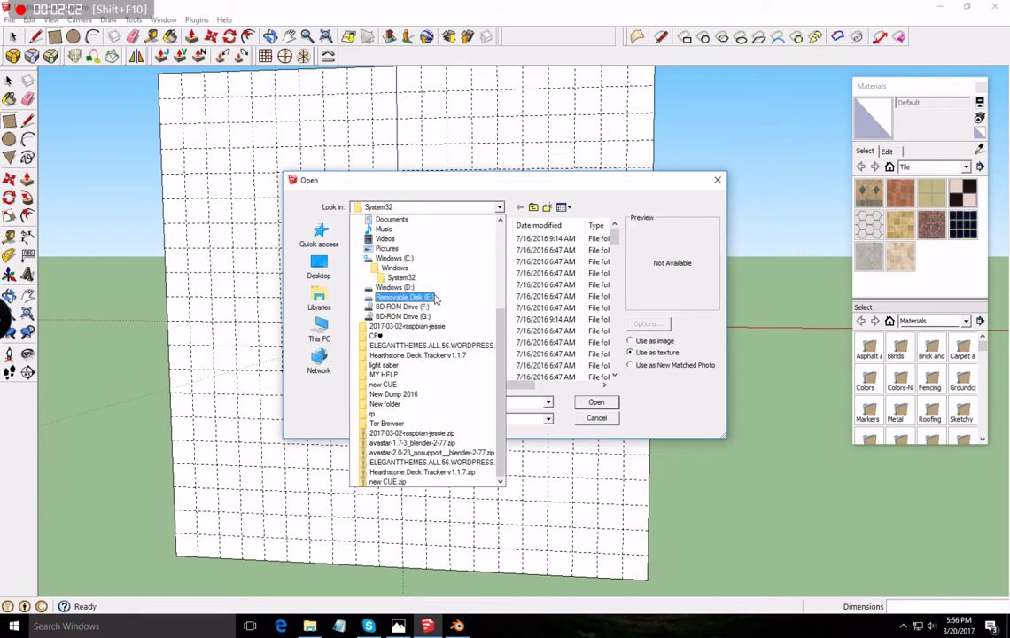
left_click(412, 289)
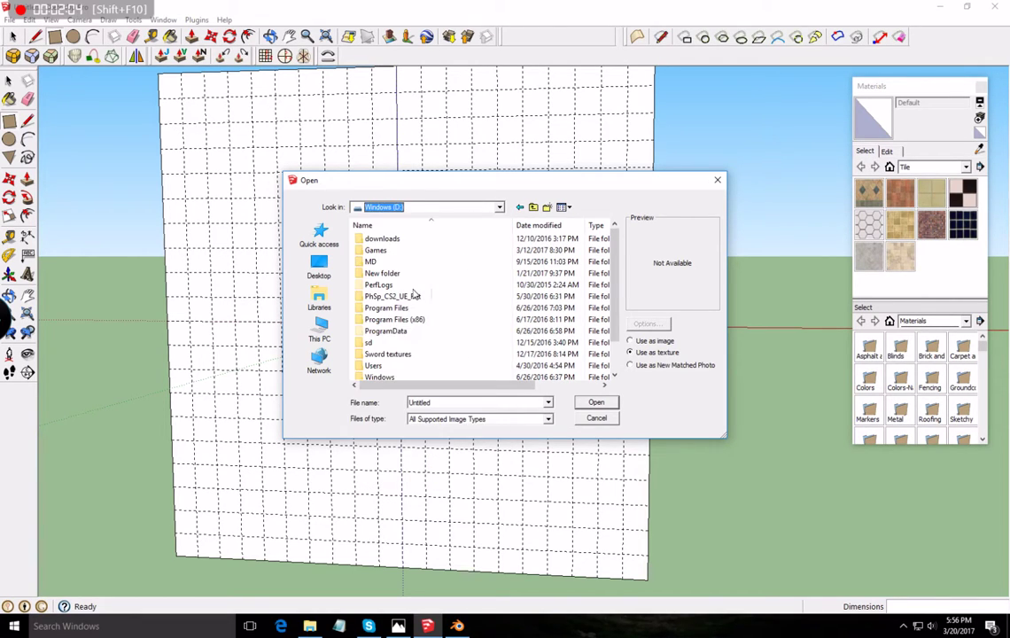
scroll(447, 312, "down", 1)
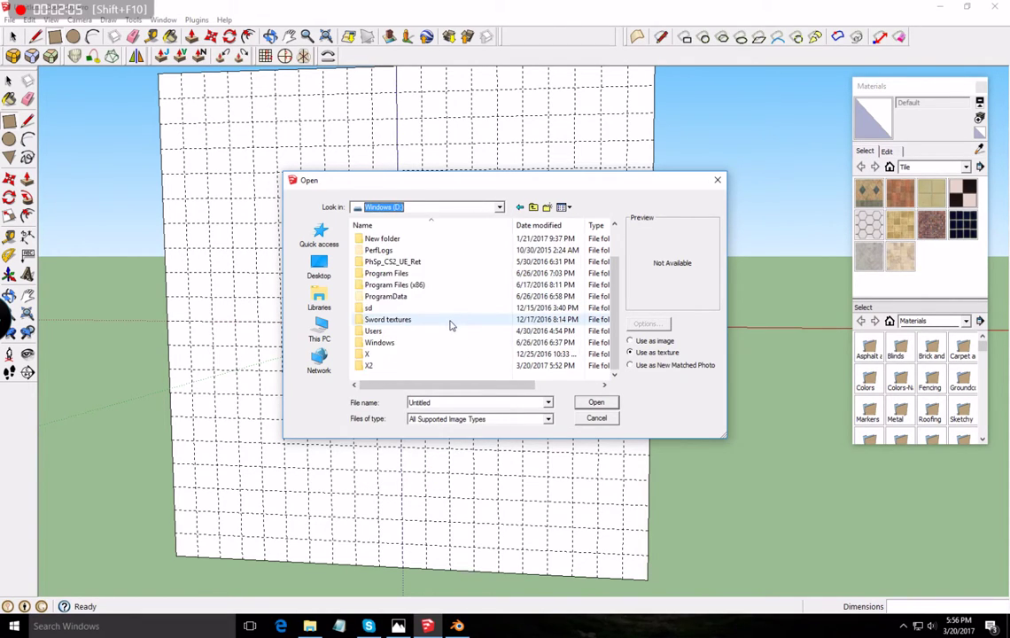
double_click(383, 366)
left_click(410, 263)
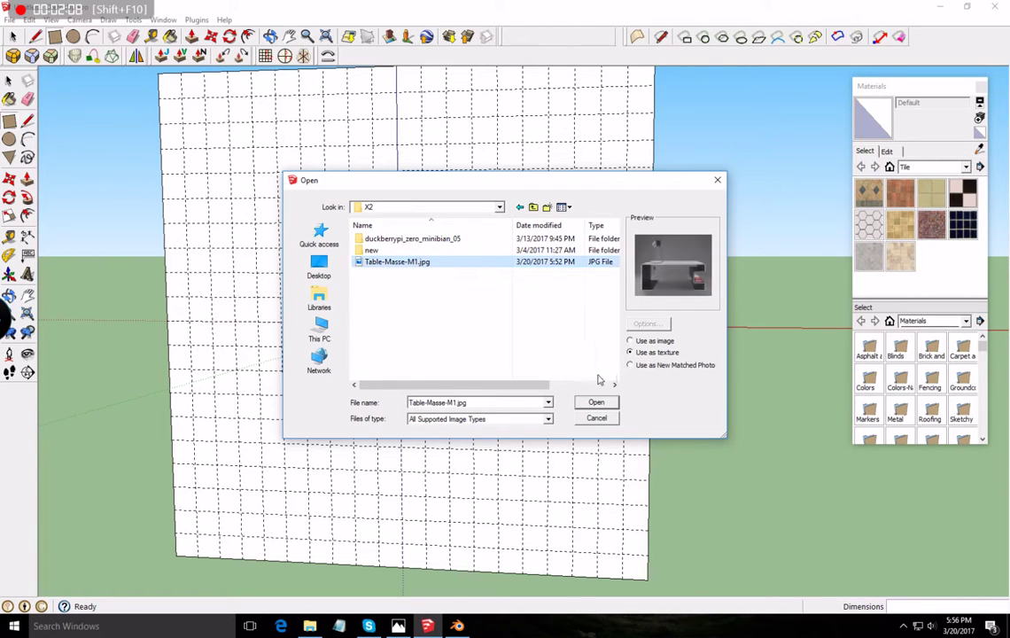
left_click(596, 403)
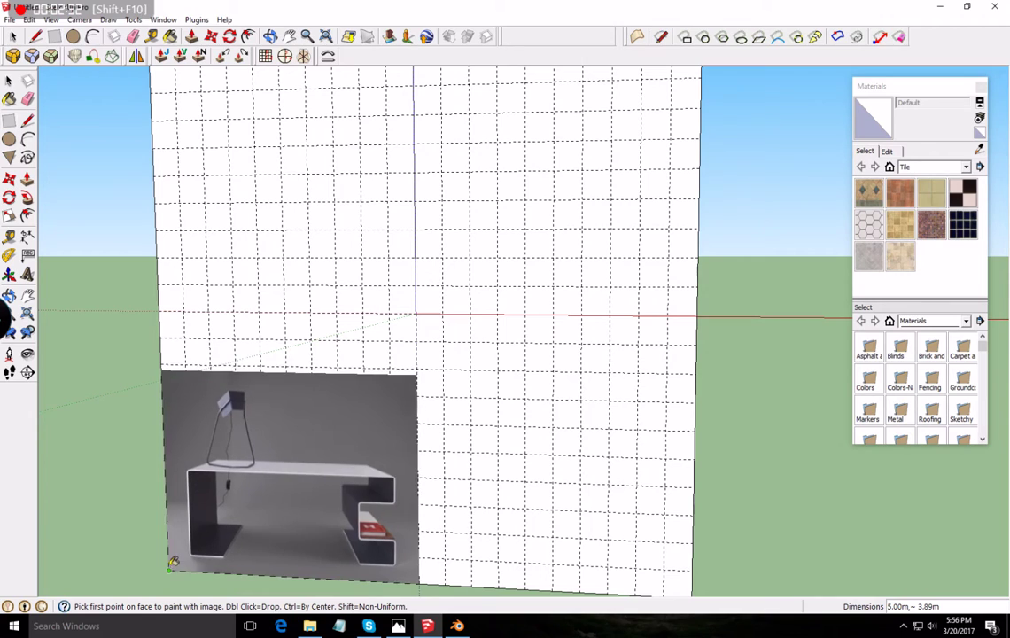
- Paint the table image onto the square face from its lower-left corner to its right edge, 10 m wide
left_click(170, 568)
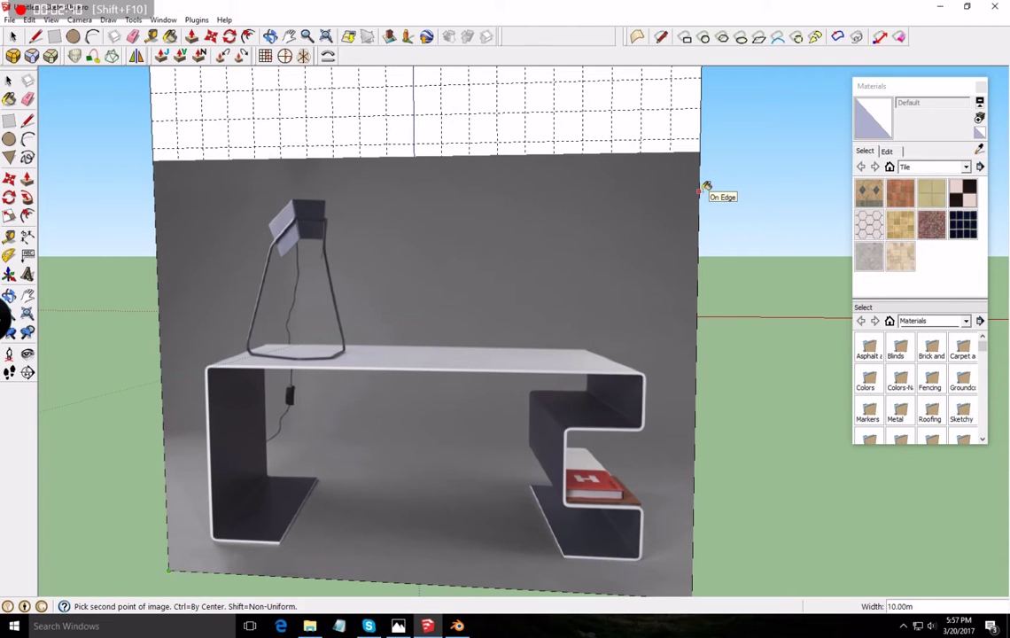
left_click(707, 188)
scroll(499, 302, "down", 3)
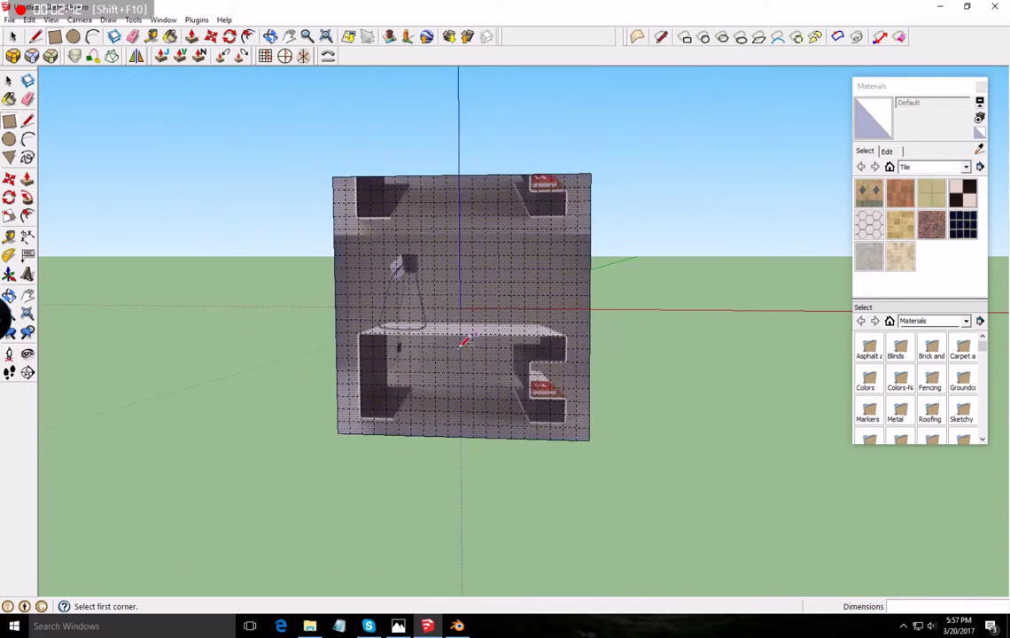
scroll(452, 431, "up", 4)
scroll(559, 268, "down", 3)
scroll(656, 128, "up", 3)
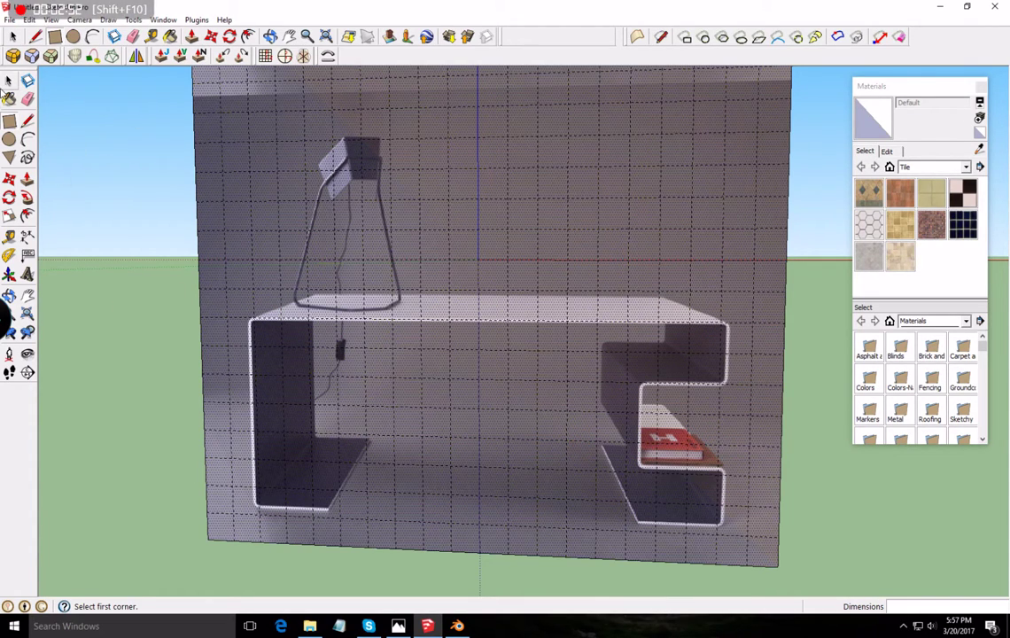
- Trace the table's left foot, left side and 8 m tabletop edge with connected lines snapped to the grid
left_click(10, 81)
left_click(27, 120)
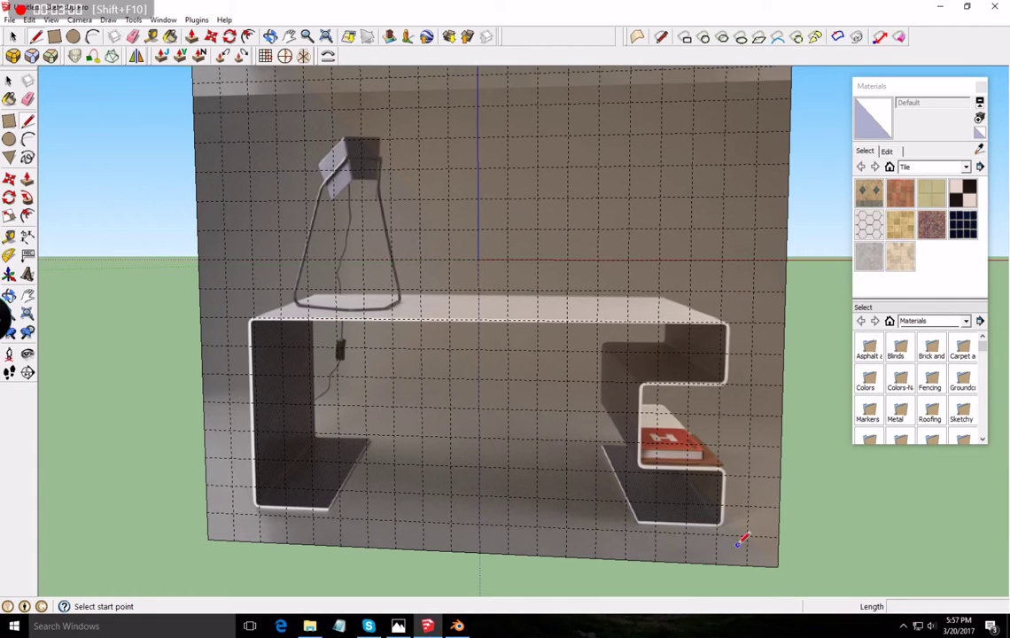
left_click(330, 512)
left_click(260, 511)
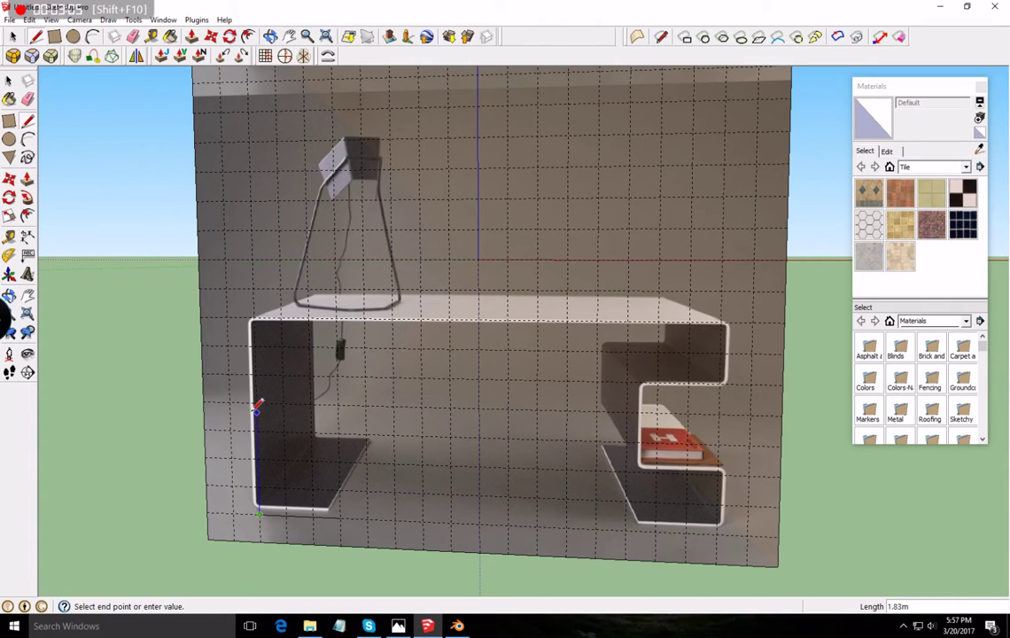
left_click(255, 316)
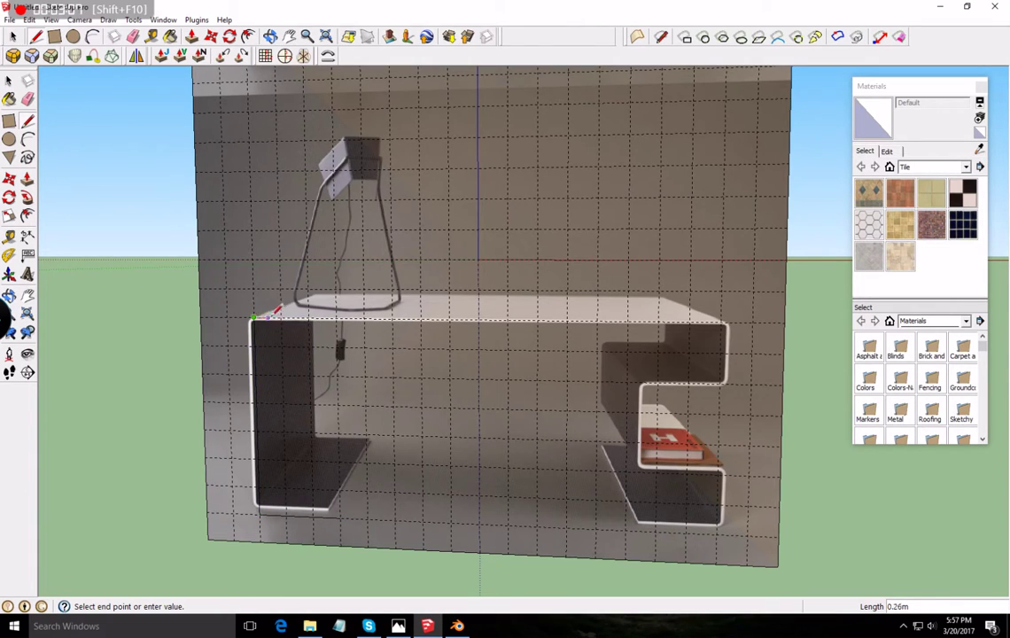
left_click(722, 320)
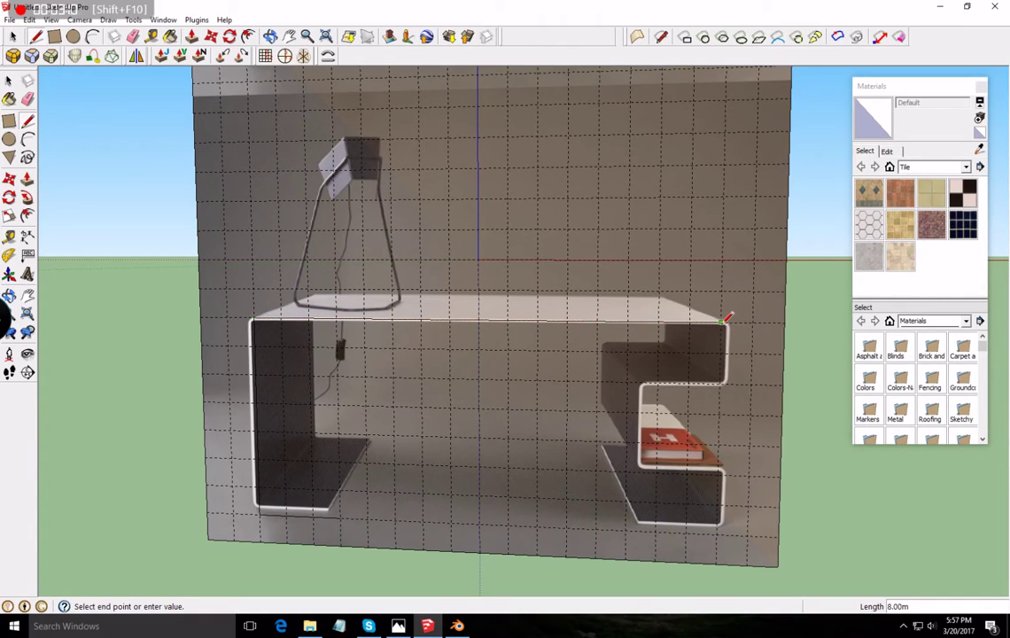
- Continue the outline down the table's stepped right side, with a 1.5 m recess and 1 m lower section, and end it at the right foot
left_click(721, 383)
left_click(658, 384)
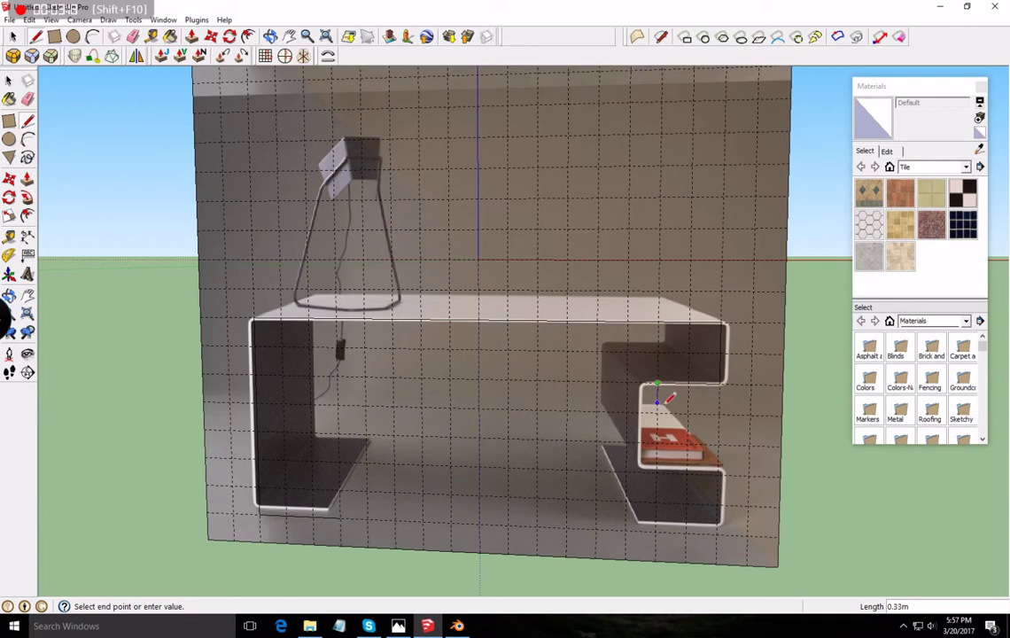
left_click(656, 471)
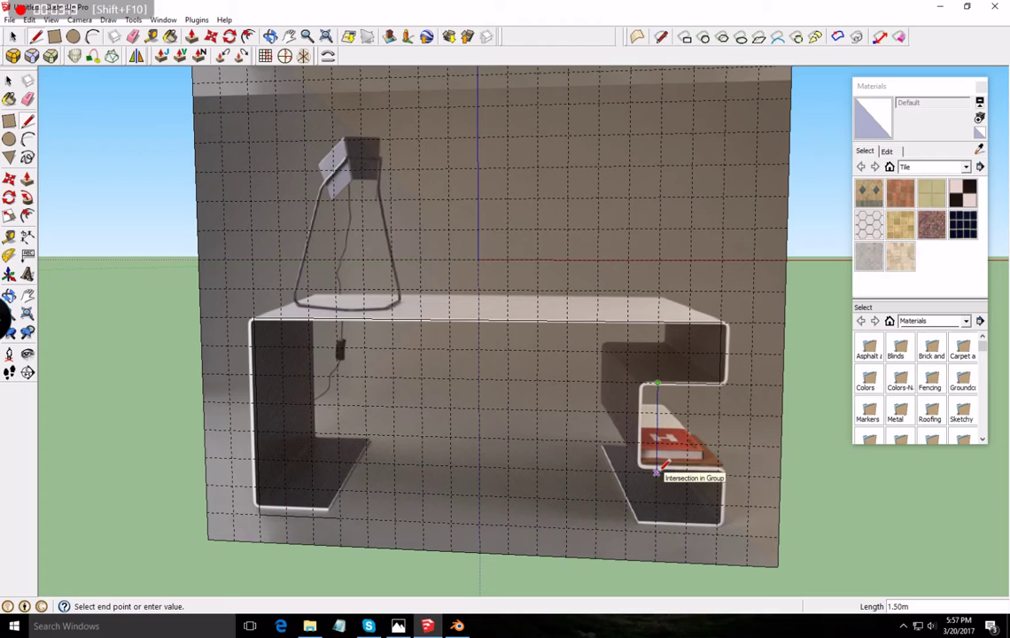
left_click(718, 475)
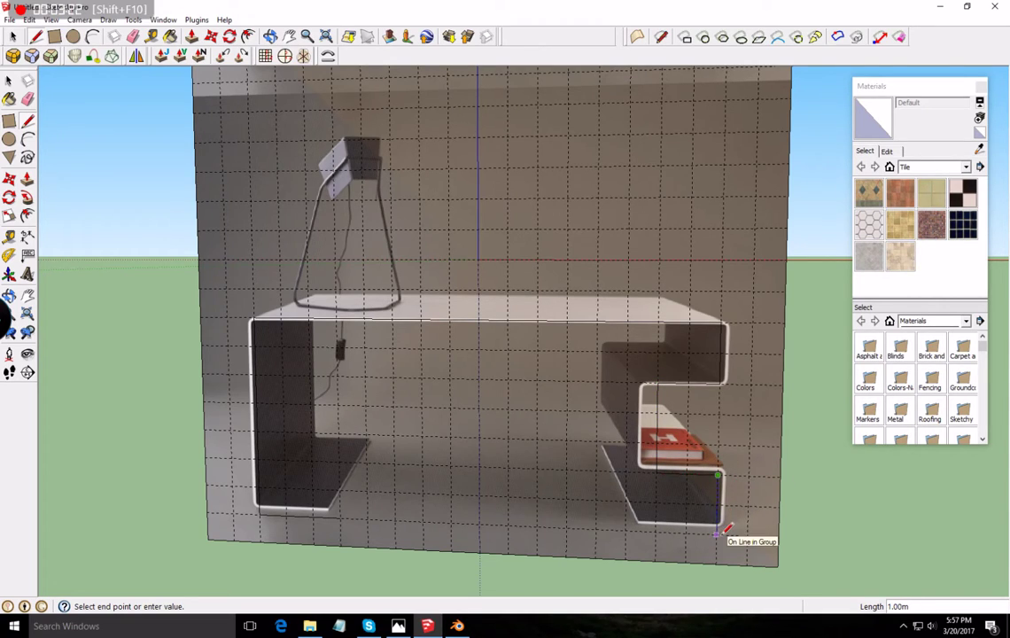
left_click(717, 533)
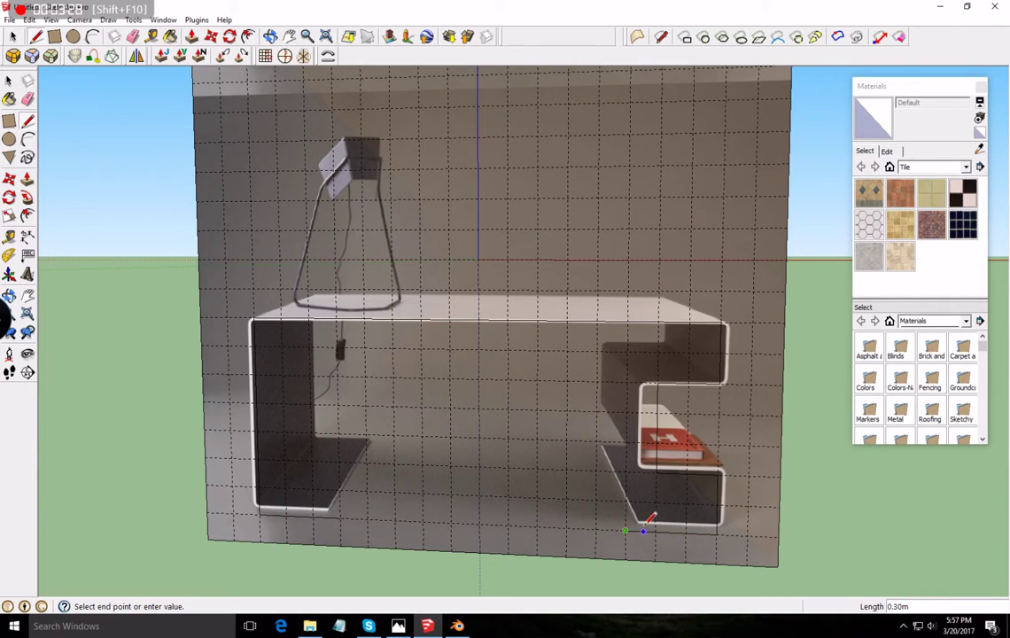
left_click(627, 532)
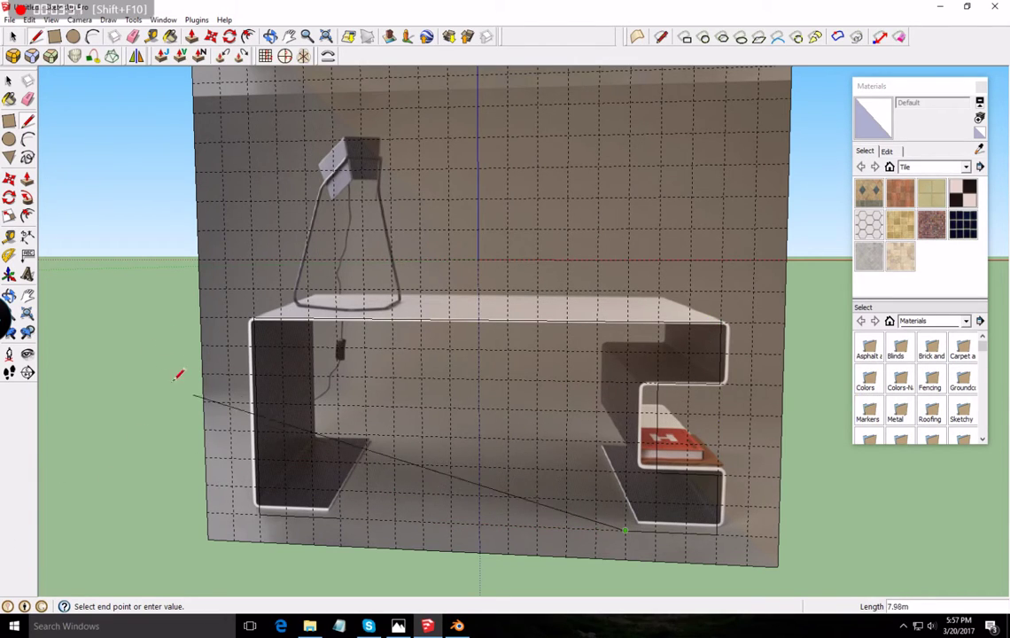
left_click(27, 118)
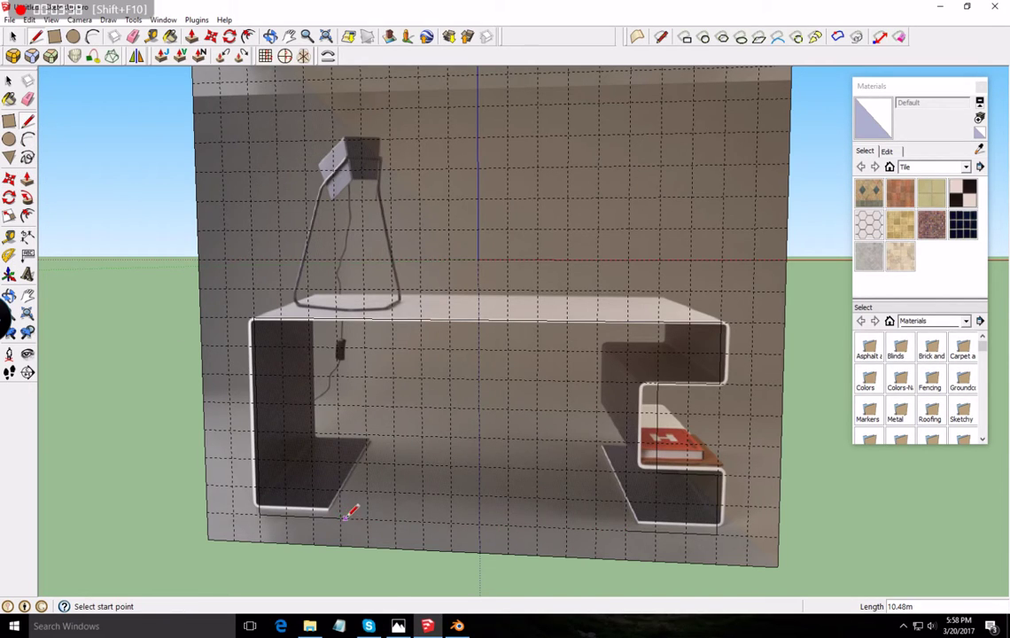
- Draw the left foot's inner line 0.1 m above its outer edge, from the foot's tip to the left side
scroll(339, 498, "up", 3)
scroll(339, 488, "down", 4)
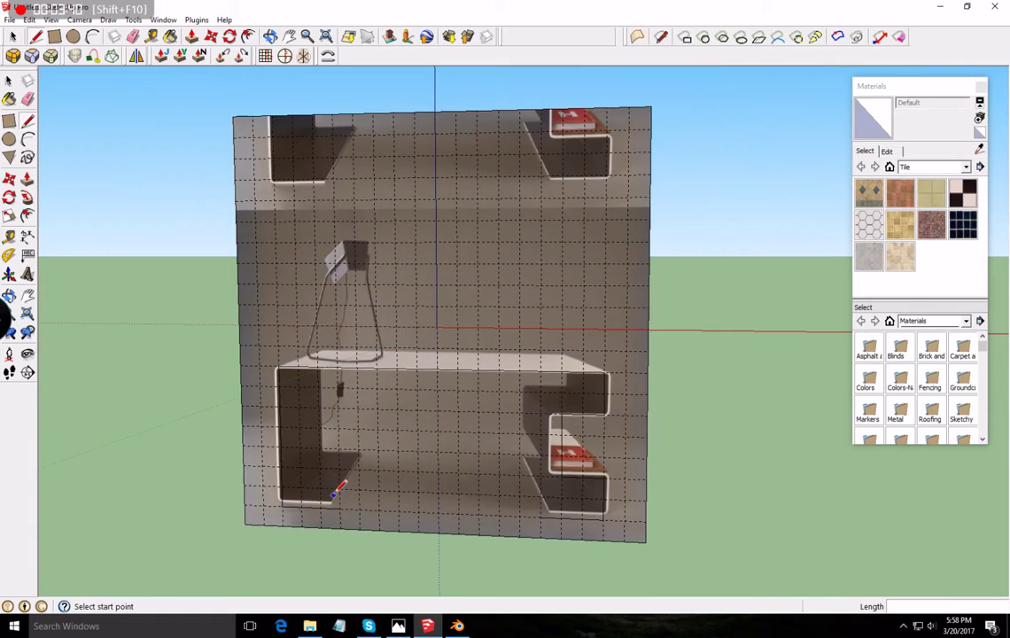
scroll(341, 485, "up", 4)
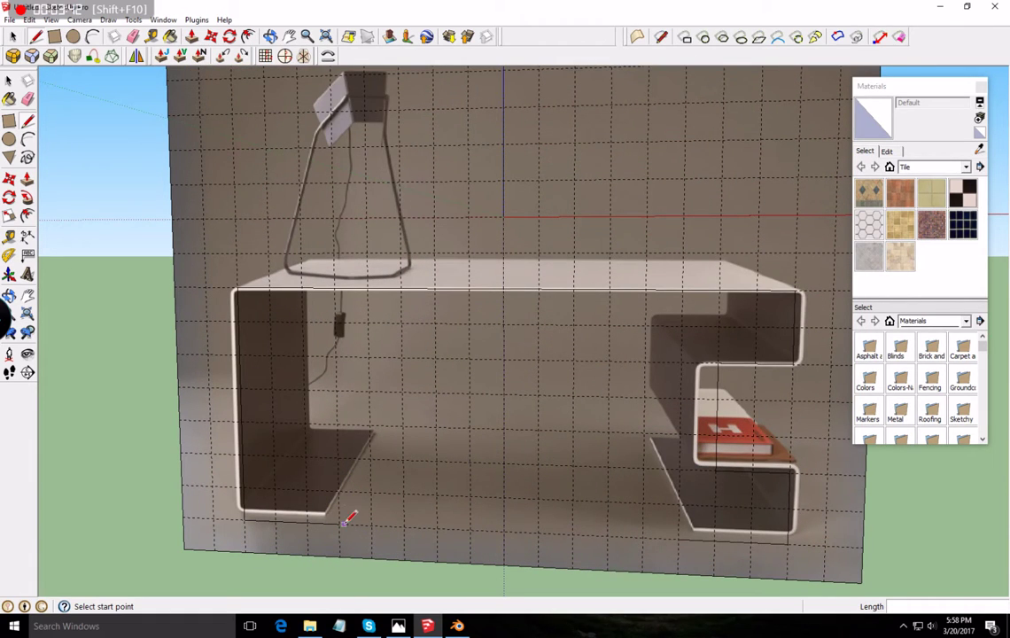
left_click(340, 523)
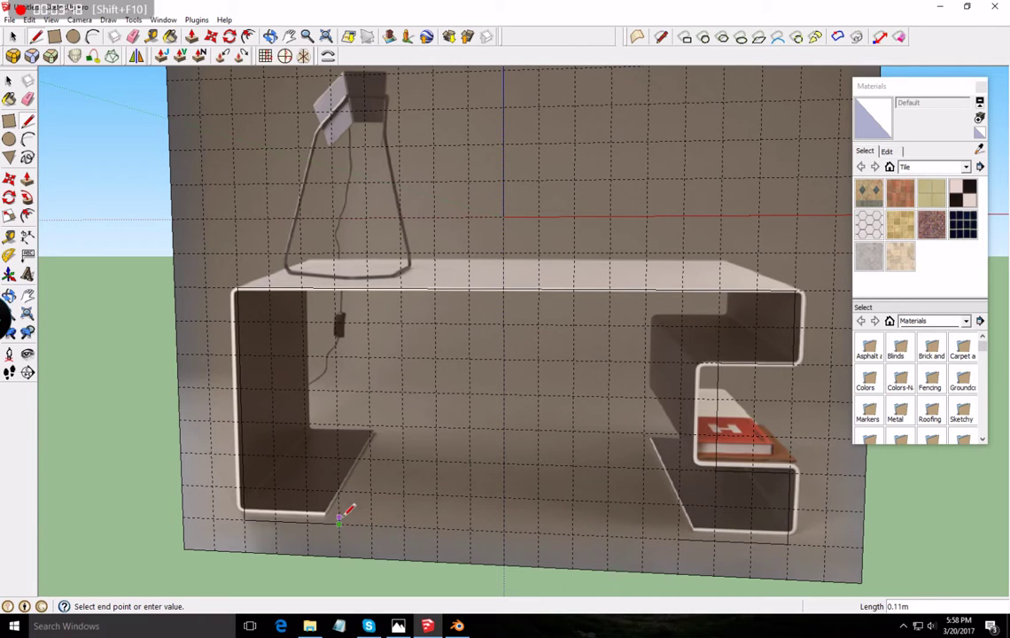
left_click(339, 523)
left_click(245, 512)
left_click(246, 512)
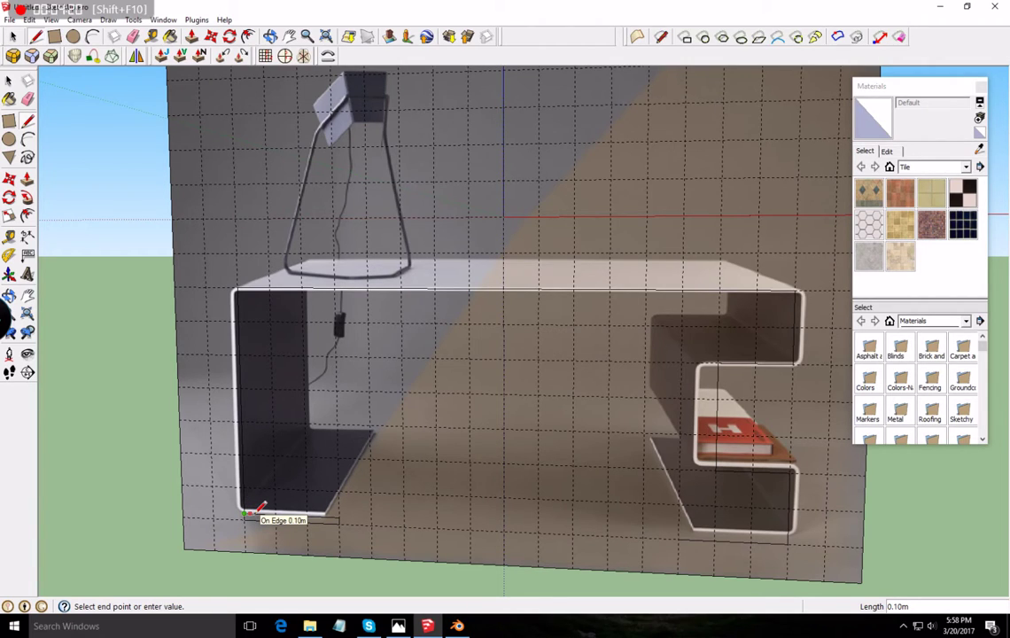
- Draw the left side's inner line 0.1 m inside the outline, then a 7.9 m line along the tabletop's underside
left_click(257, 511)
left_click(249, 512)
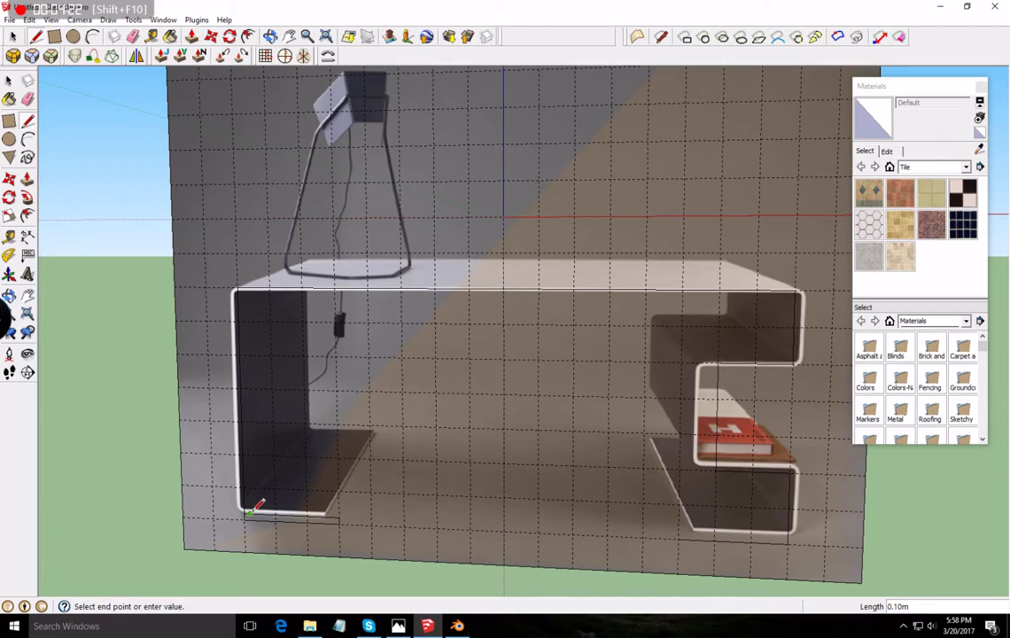
left_click(245, 289)
left_click(245, 292)
left_click(797, 295)
left_click(796, 294)
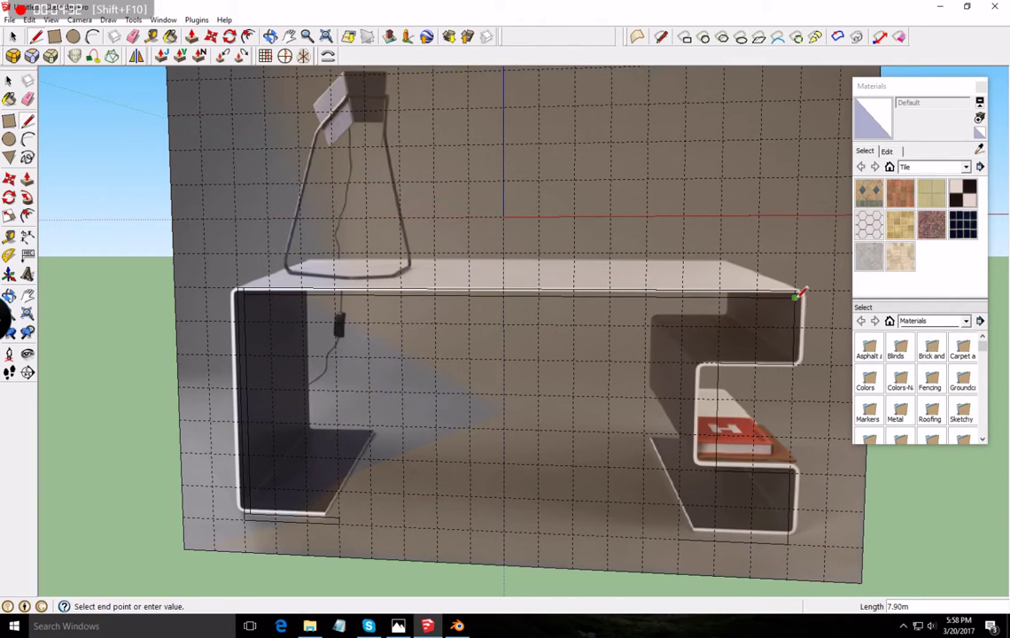
- Draw the upper right section's inner line 0.1 m in from its outer edge, down to the recess's upper edge
left_click(796, 293)
left_click(789, 297)
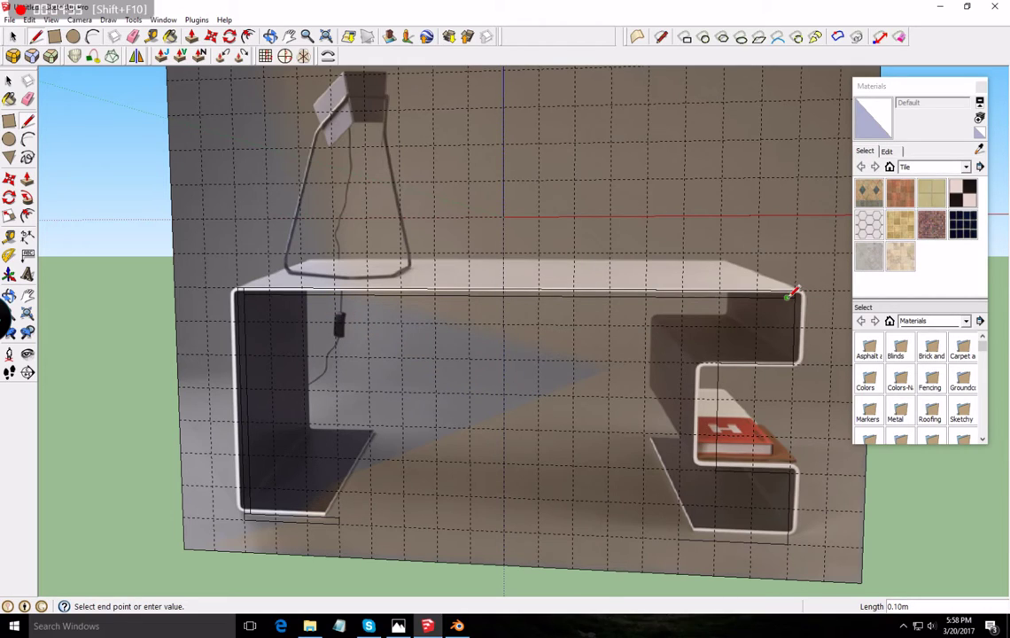
left_click(790, 360)
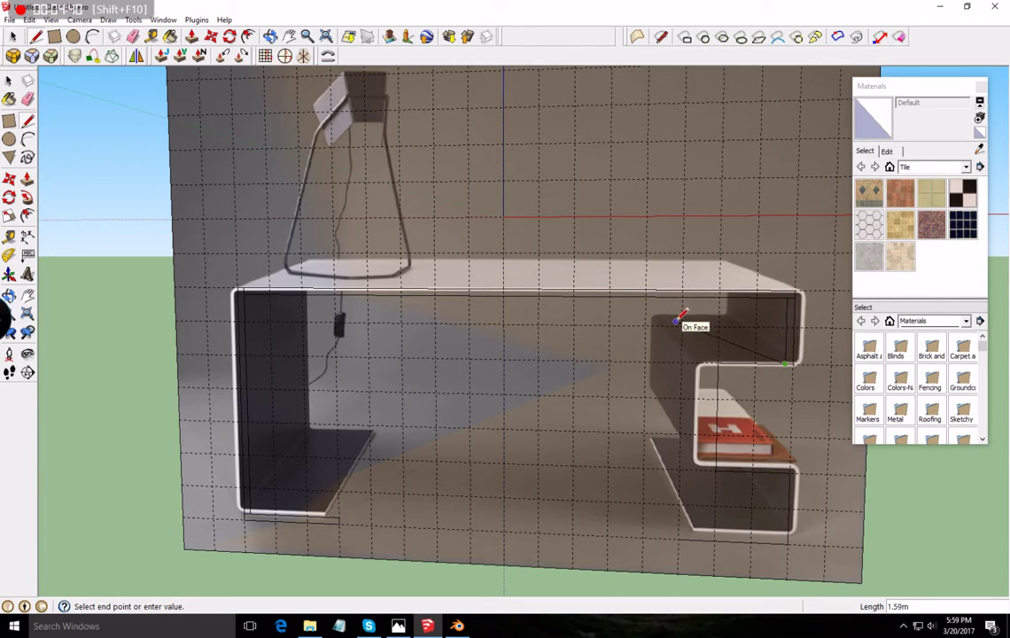
left_click(796, 292)
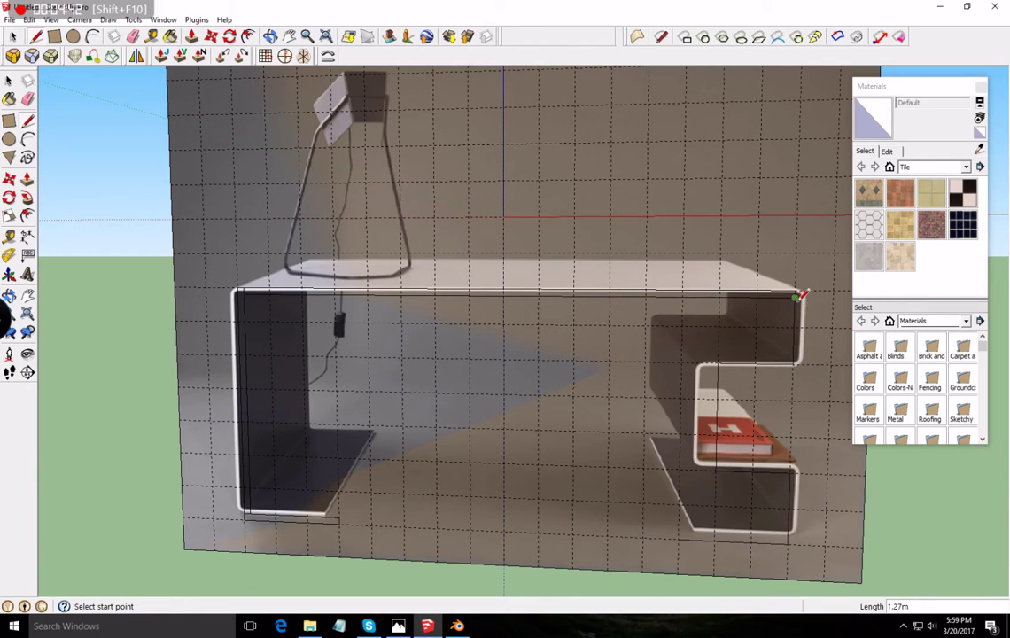
left_click(795, 299)
left_click(789, 297)
left_click(787, 298)
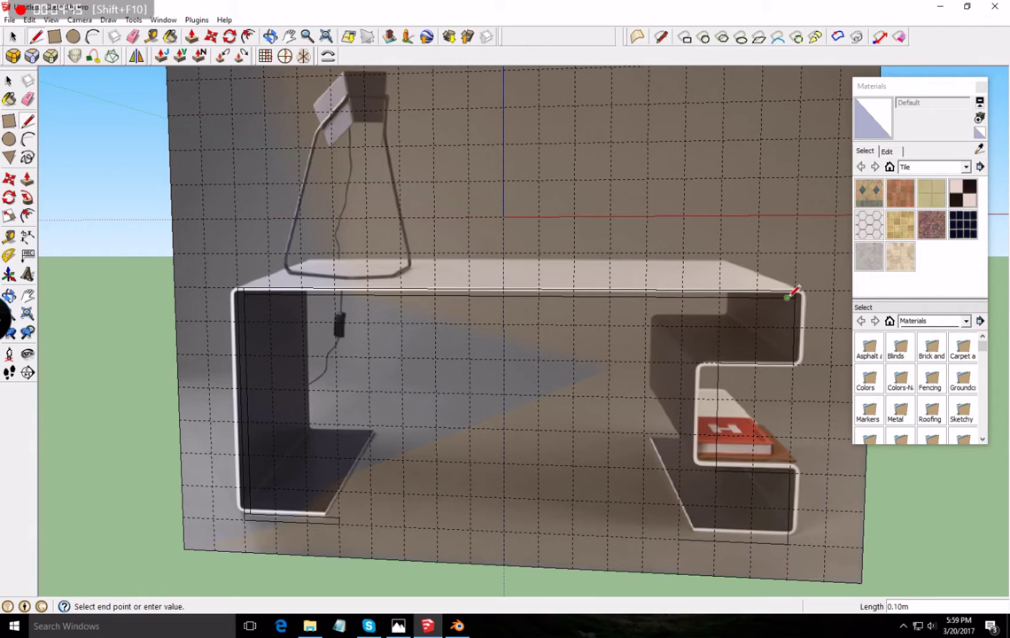
left_click(786, 363)
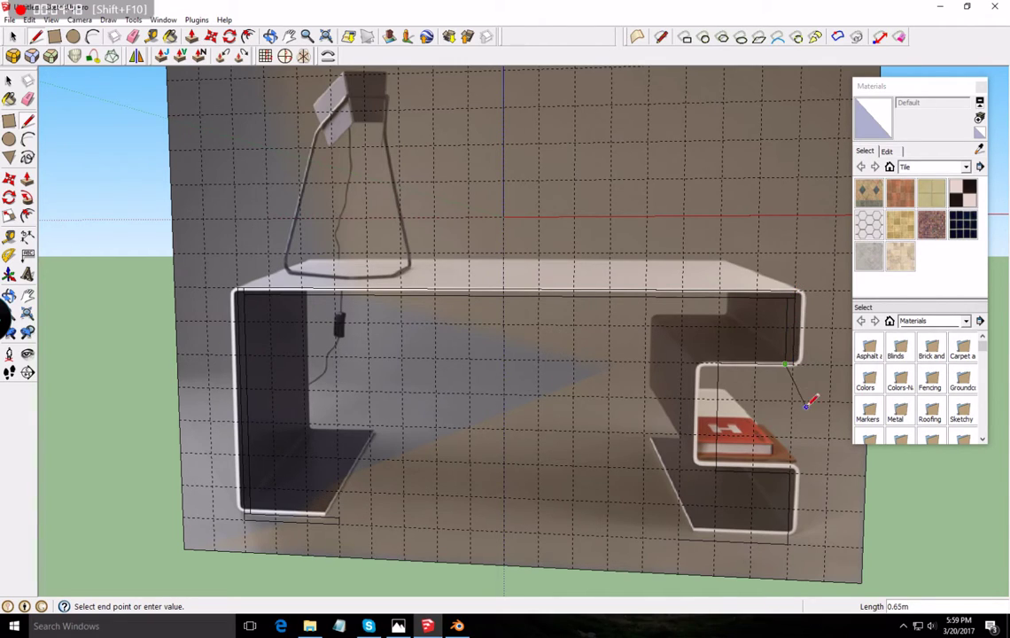
- Trace the inner line 0.1 m from the recess's vertical side, along the lower section's underside and down to the right foot
left_click(714, 364)
left_click(718, 363)
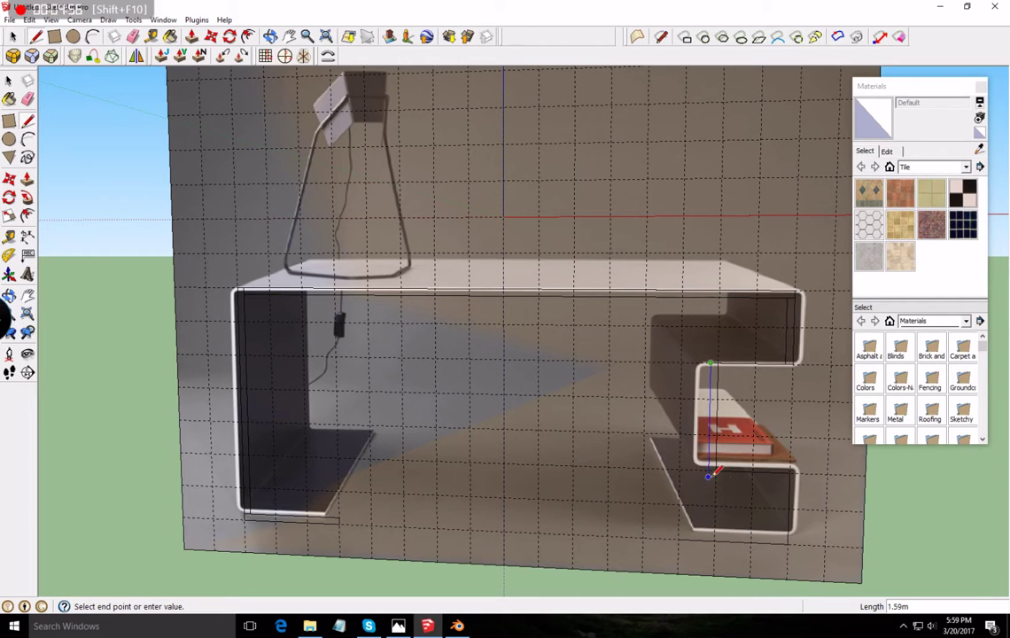
left_click(710, 468)
left_click(785, 476)
left_click(784, 535)
left_click(783, 537)
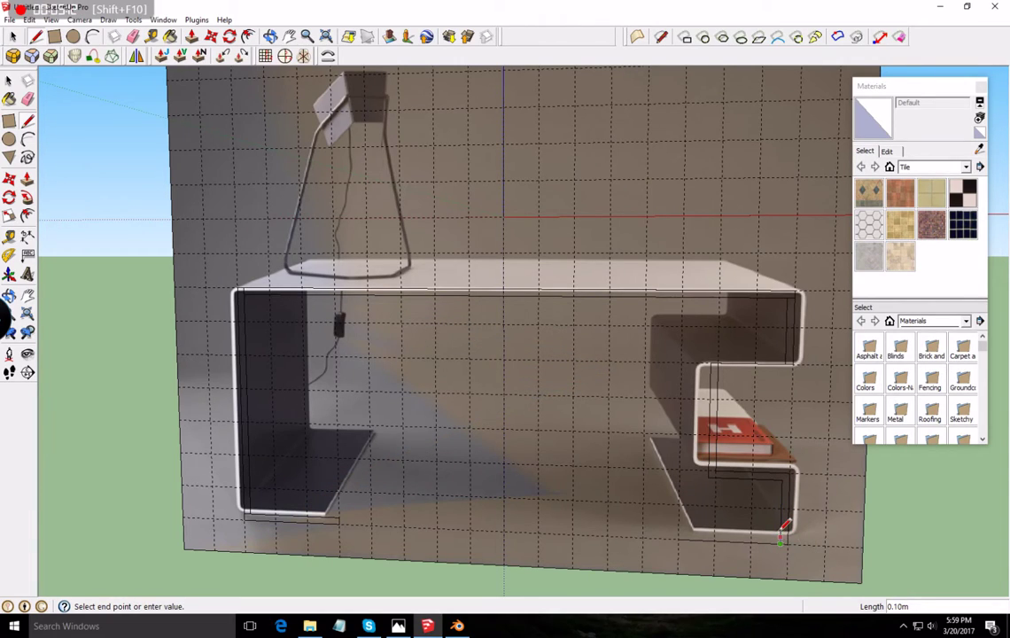
- Draw the right foot's inner line 0.1 m above its outer edge, out to the foot's tip
left_click(782, 536)
left_click(784, 538)
left_click(680, 537)
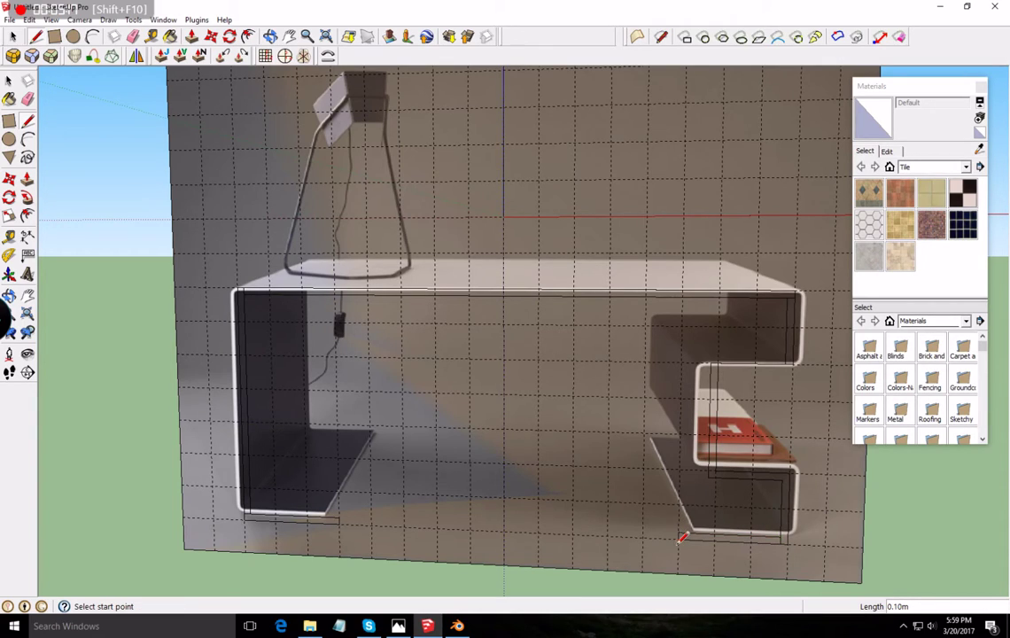
- Draw a 1 m inner line 0.1 m above the recess's upper edge and join it to the recess's inner vertical line
left_click(786, 364)
left_click(787, 355)
left_click(785, 356)
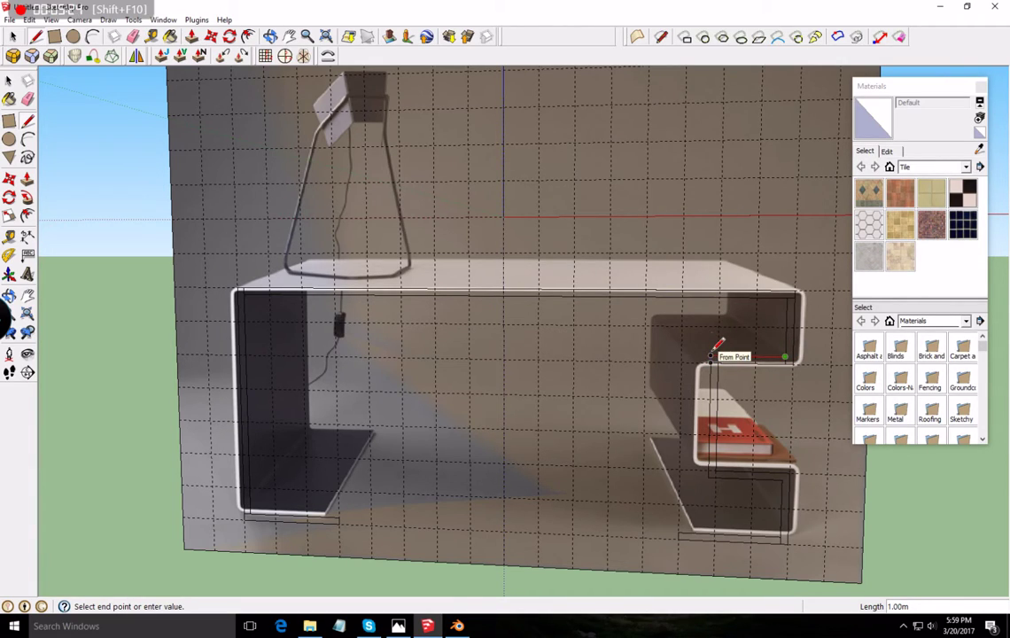
left_click(711, 362)
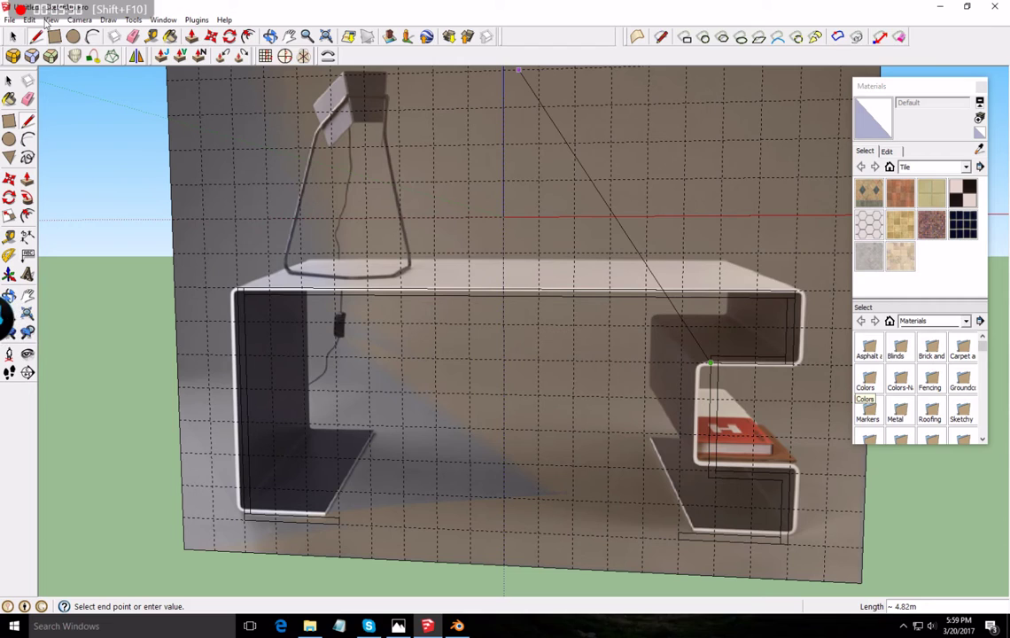
left_click(28, 139)
scroll(243, 282, "up", 3)
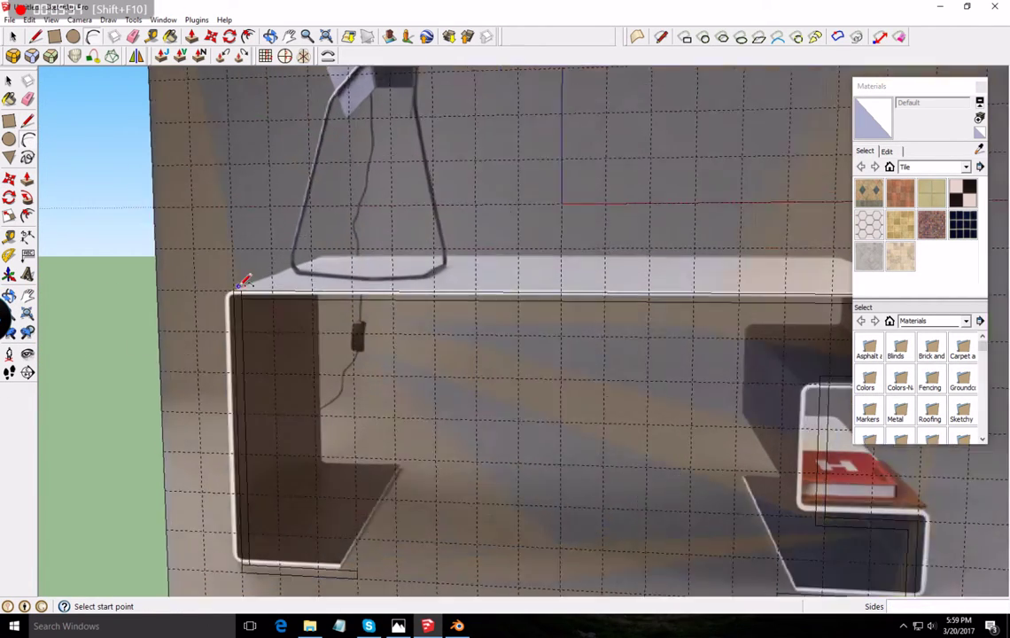
scroll(243, 282, "up", 4)
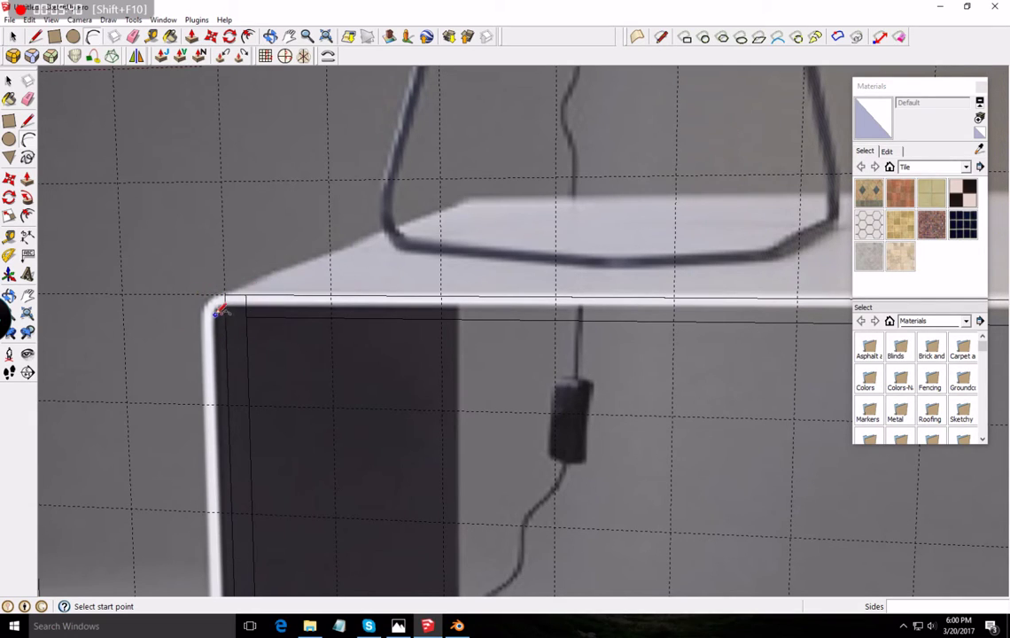
left_click(246, 296)
- Extend the inner lines across the left side's tabletop and foot corners to the outer edges with 0.1 m segments
left_click(27, 118)
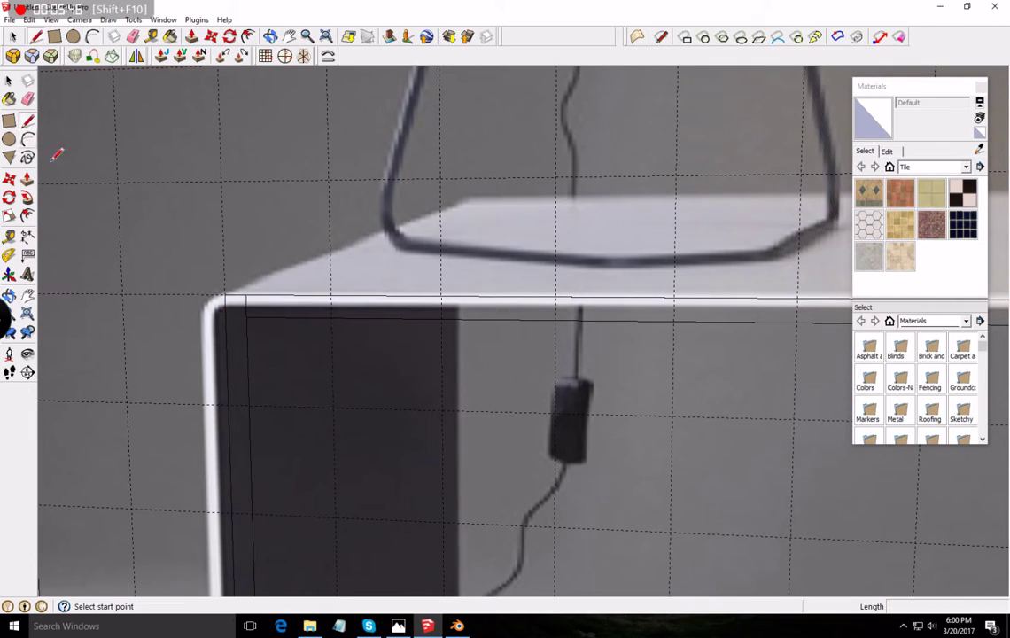
left_click(247, 315)
scroll(259, 294, "down", 3)
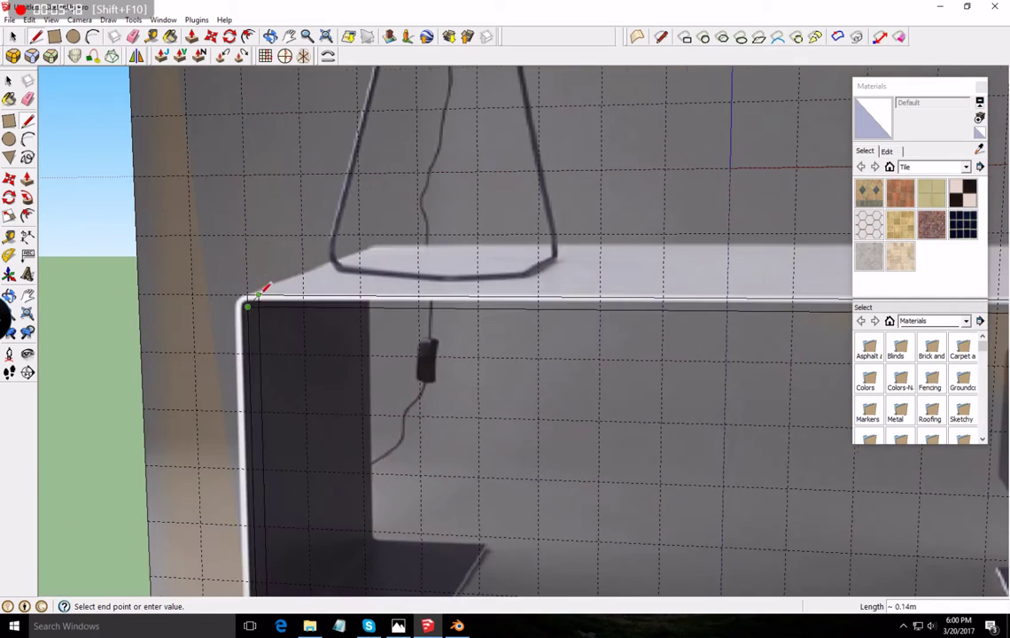
scroll(257, 297, "down", 3)
scroll(247, 503, "up", 5)
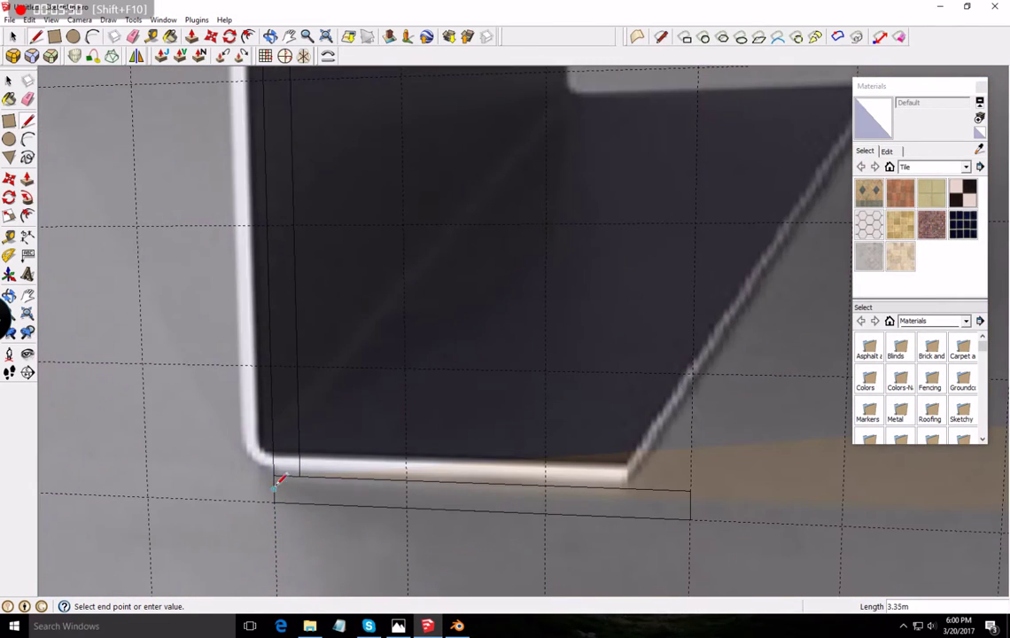
left_click(26, 122)
left_click(301, 474)
left_click(303, 497)
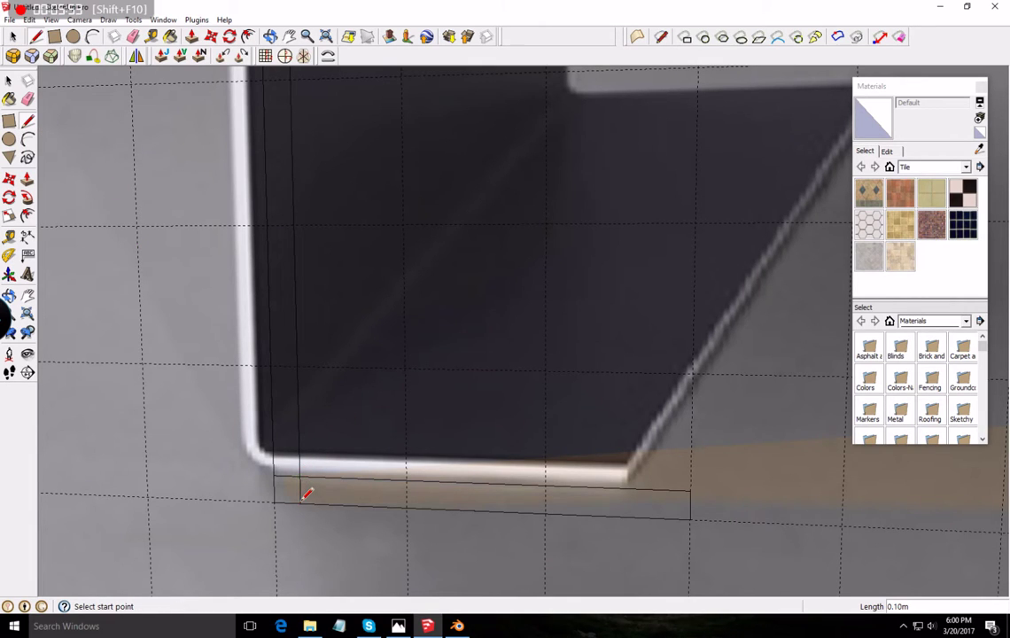
- Draw a 0.1 m line across the left foot, 0.1 m in from its tip
scroll(521, 355, "down", 3)
scroll(532, 354, "up", 5)
left_click(496, 363)
left_click(467, 365)
left_click(467, 364)
left_click(468, 395)
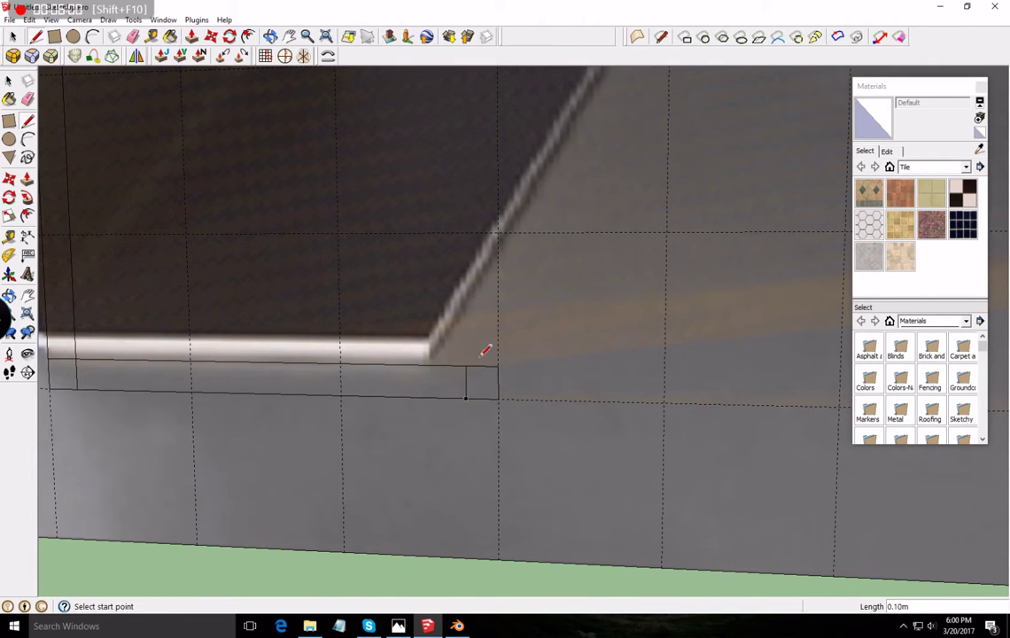
- Extend the inner lines across the upper right section's two outer corners to the outline with 0.1 m segments
scroll(480, 336, "down", 8)
scroll(571, 219, "up", 8)
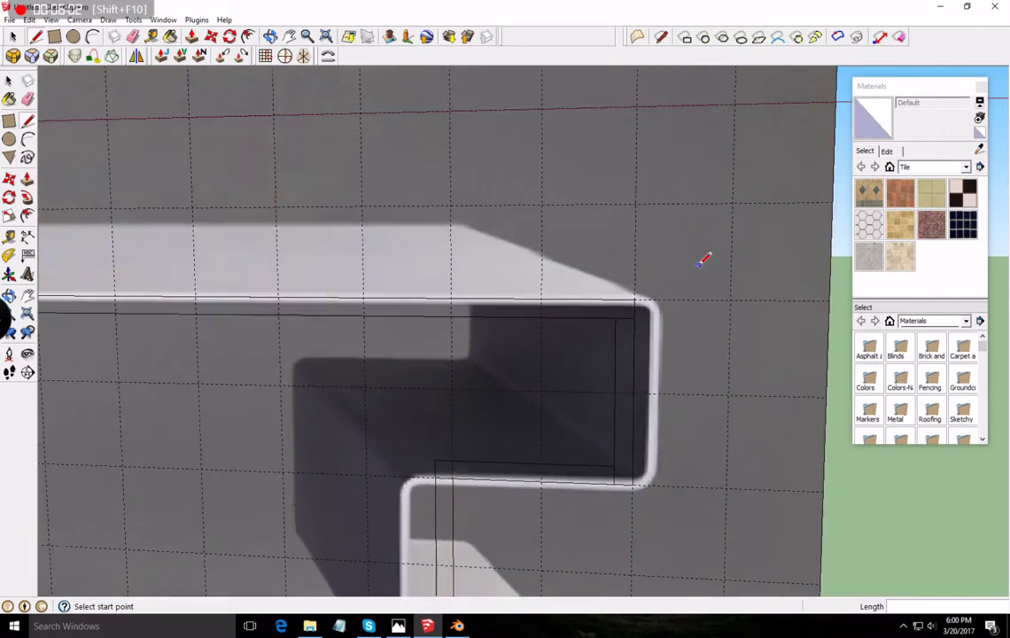
left_click(562, 350)
left_click(564, 325)
scroll(553, 311, "down", 3)
scroll(548, 317, "down", 3)
scroll(470, 432, "up", 4)
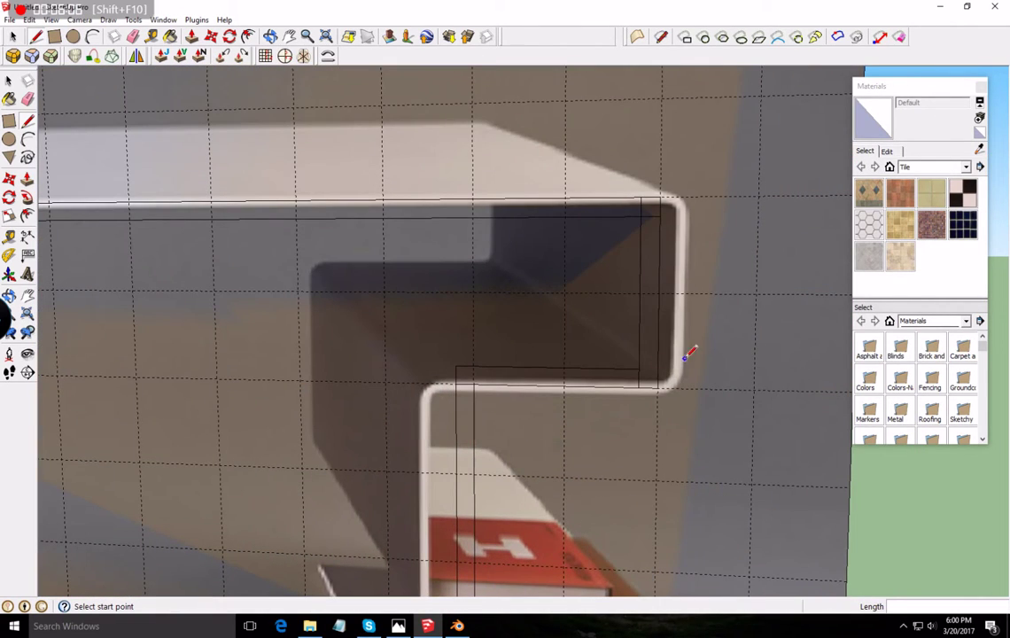
left_click(639, 369)
left_click(657, 369)
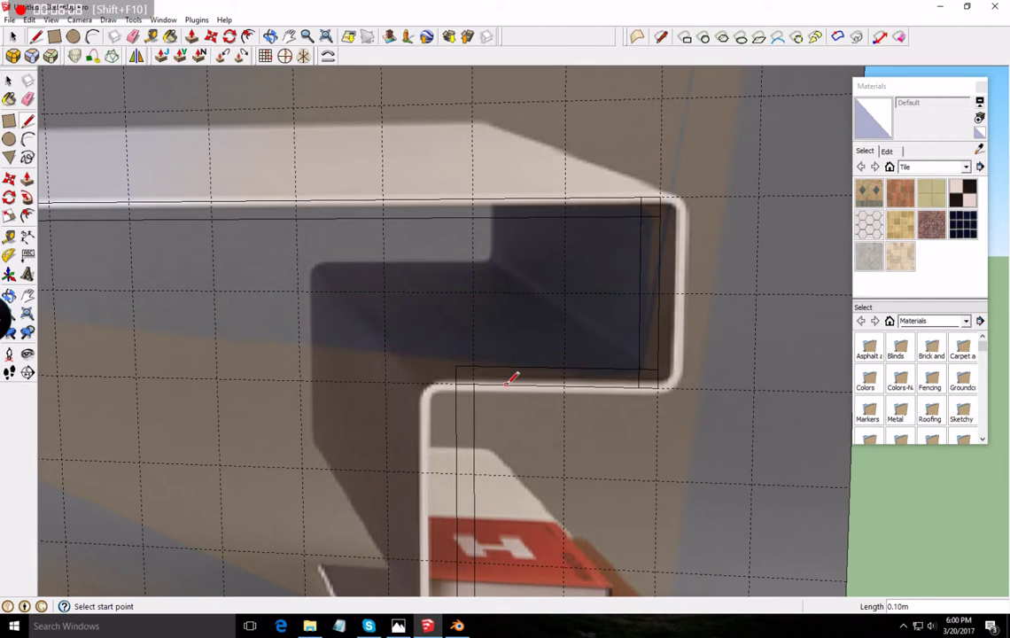
- Extend the profile lines across the recess's upper and lower inside corners with 0.1 m segments
left_click(476, 382)
scroll(479, 359, "down", 3)
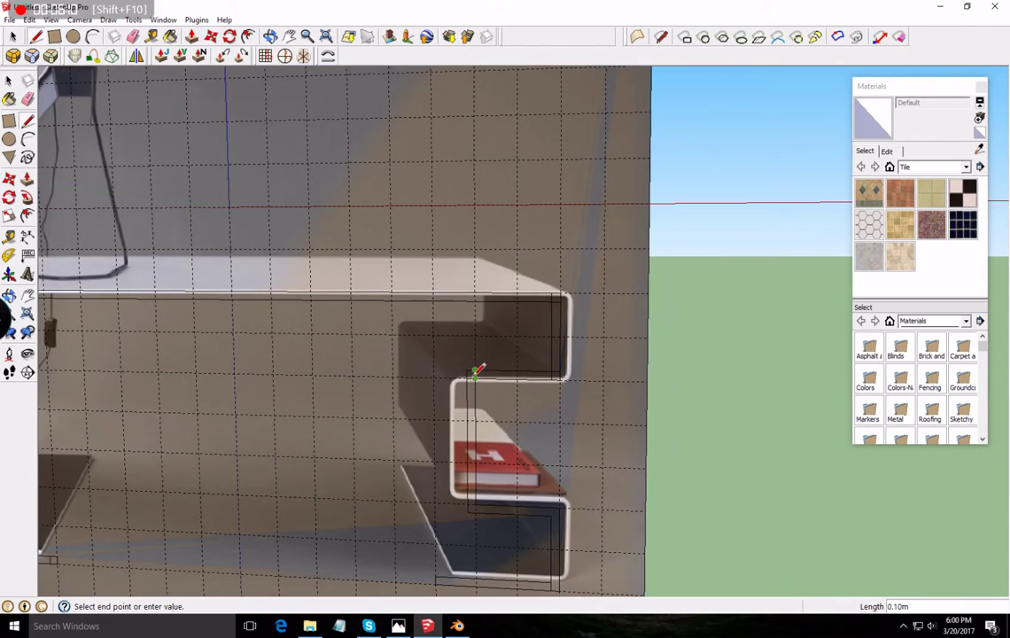
scroll(491, 521, "up", 5)
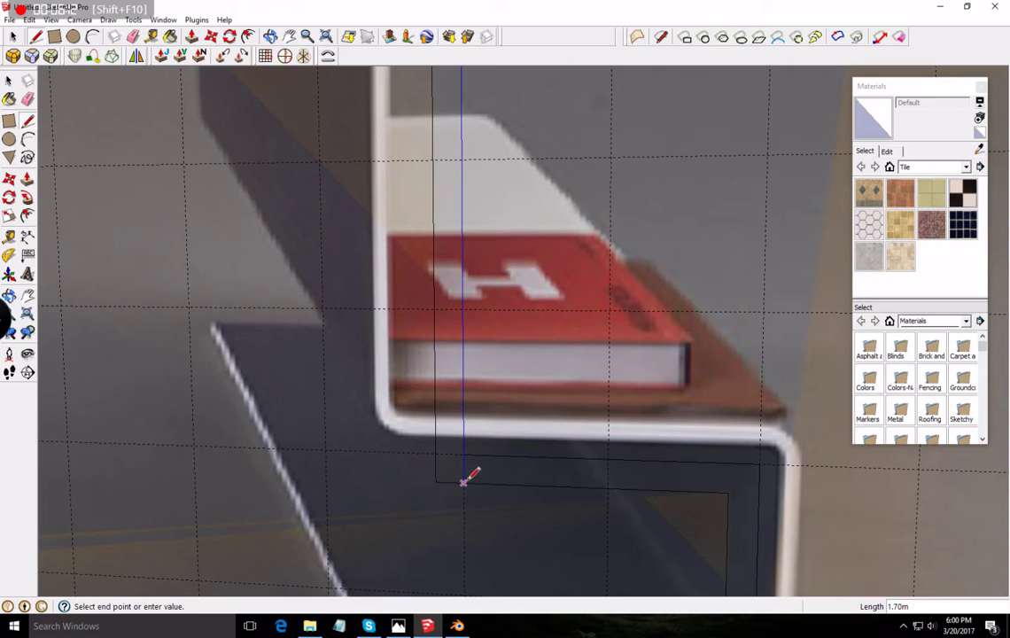
left_click(463, 481)
left_click(462, 454)
left_click(438, 453)
scroll(441, 443, "down", 3)
scroll(611, 466, "up", 3)
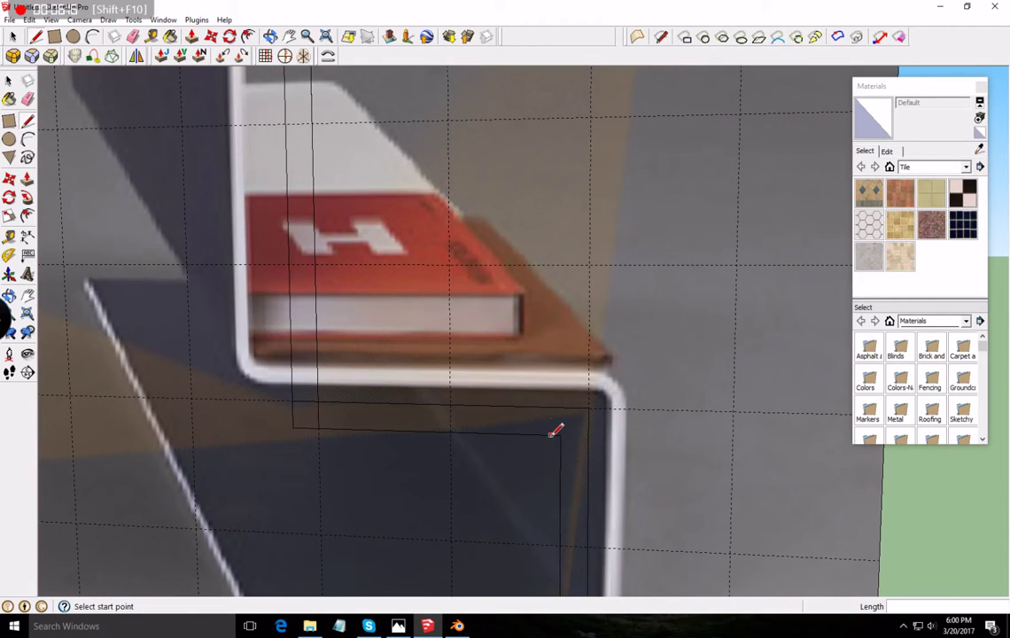
- Extend the inner lines across the lower right section's upper corner and the right foot's corner with 0.1 m segments
left_click(561, 433)
left_click(561, 406)
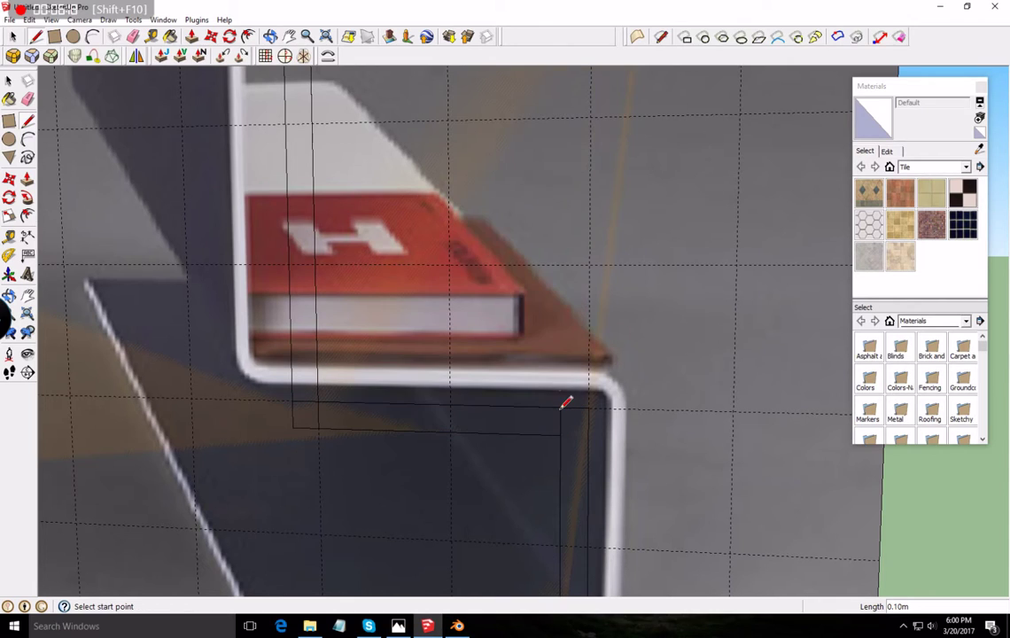
left_click(561, 434)
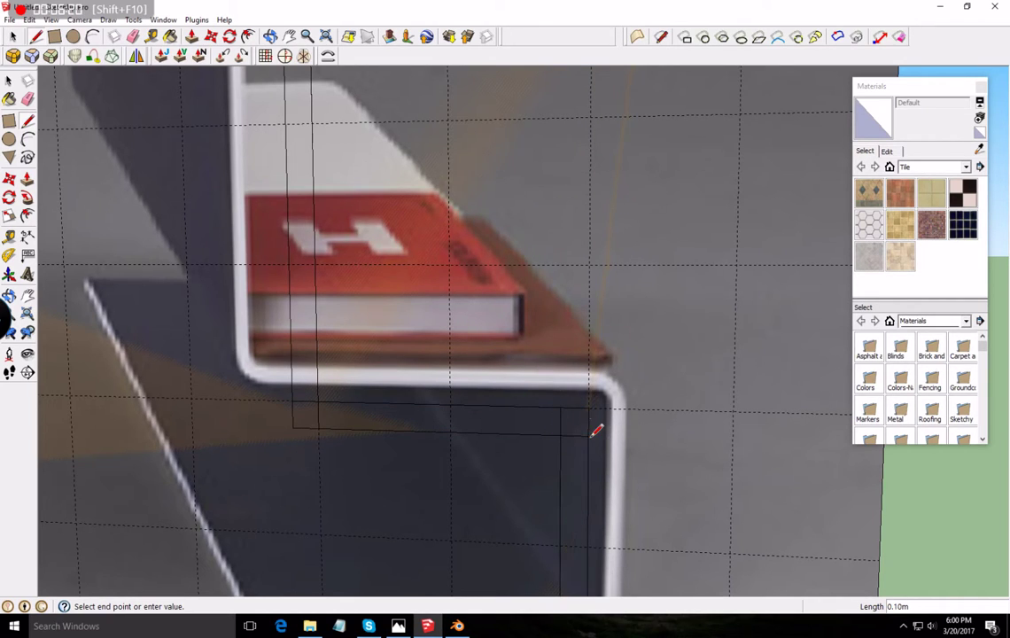
key("Escape")
scroll(548, 397, "down", 5)
scroll(546, 503, "up", 4)
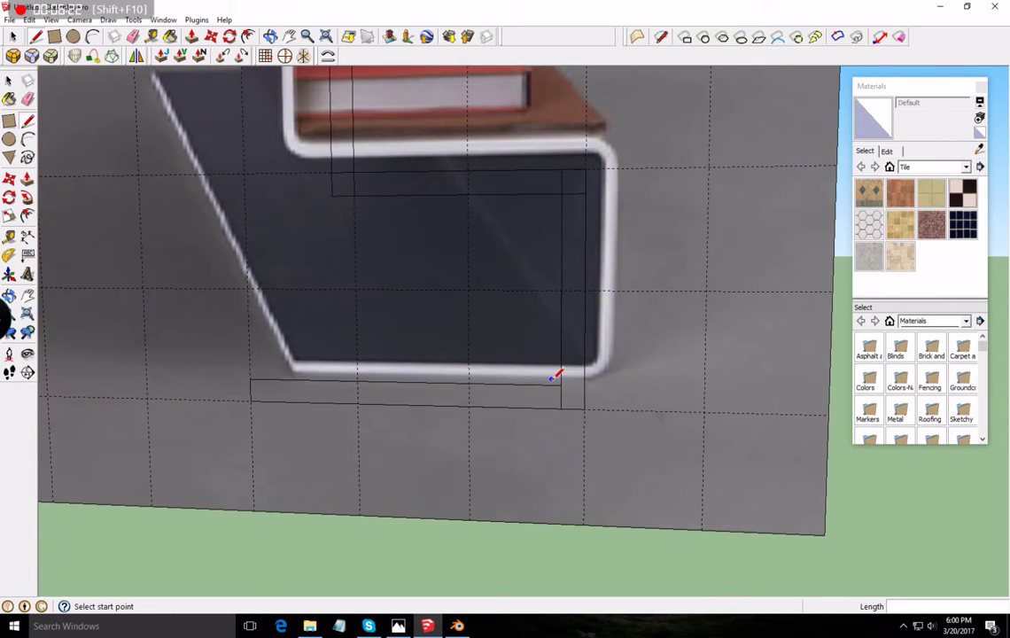
left_click(562, 384)
key("Escape")
- Mark off the last 0.1 m of the right foot at its tip with a cross line
left_click(251, 378)
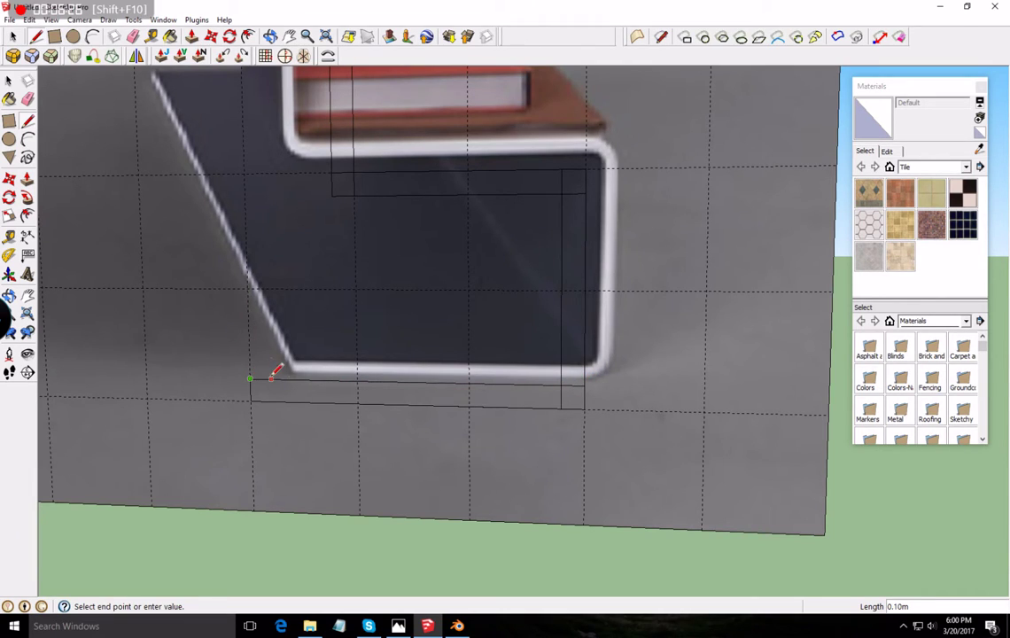
key("Escape")
left_click(272, 379)
key("Escape")
scroll(294, 319, "down", 8)
scroll(90, 223, "up", 2)
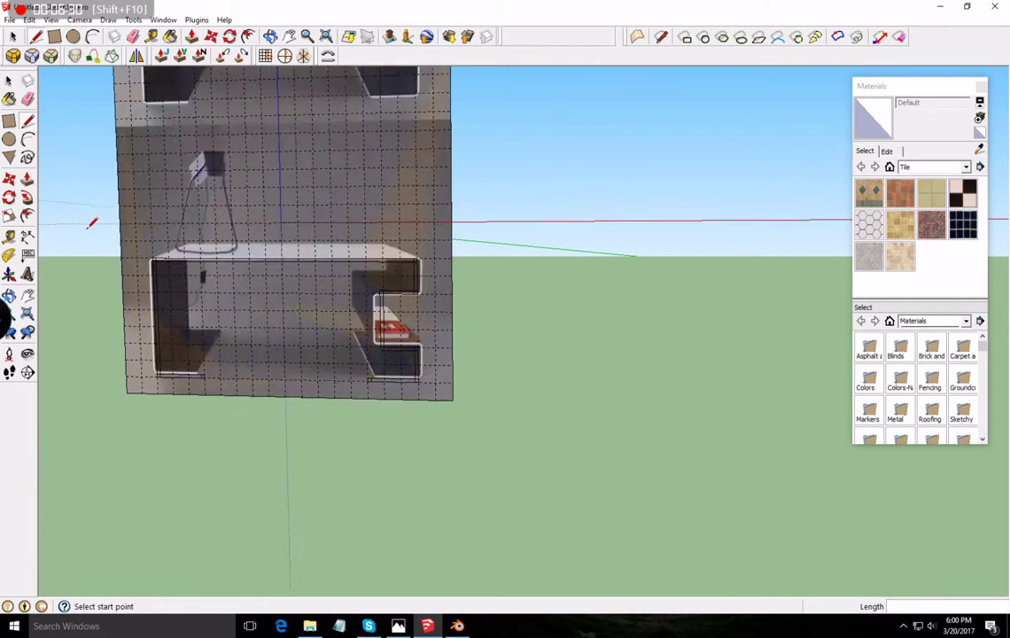
scroll(236, 418, "up", 6)
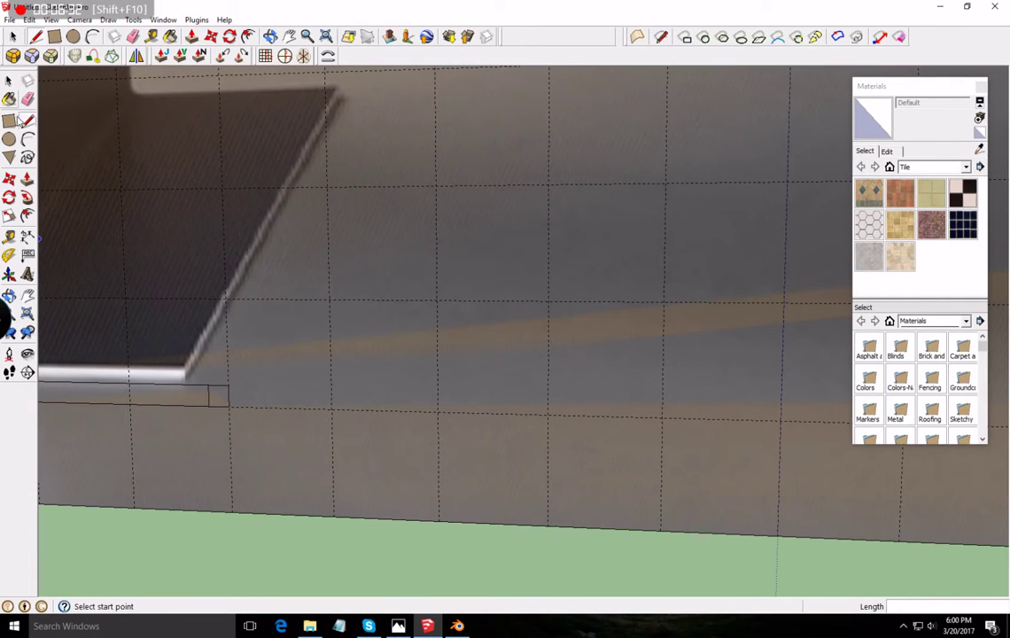
- Round the left foot's tip with a half-circle arc of 0.05 m bulge and erase the cross line and square end
left_click(28, 139)
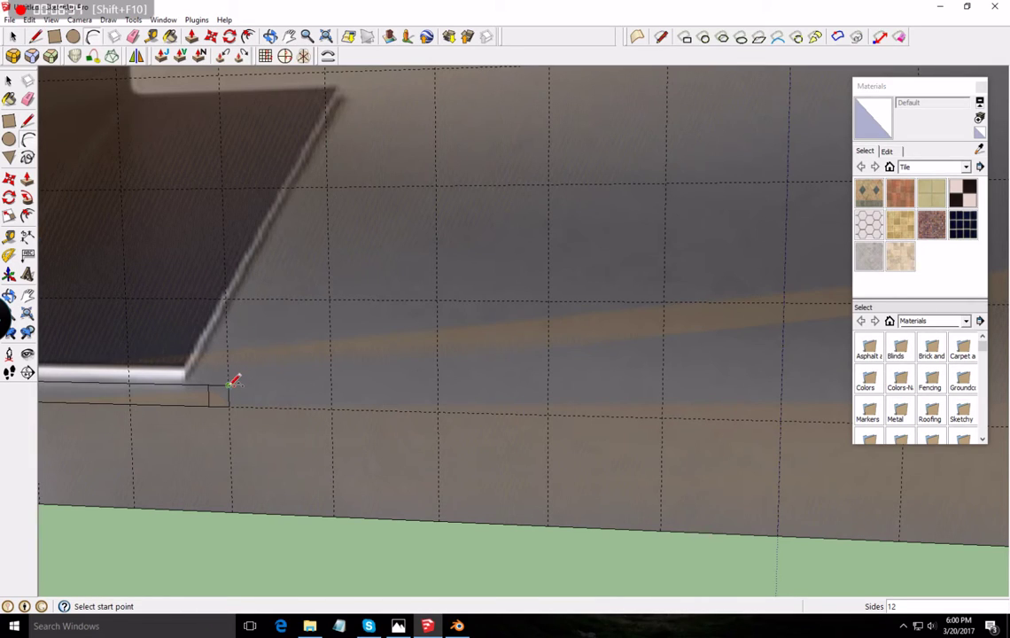
scroll(221, 378, "up", 3)
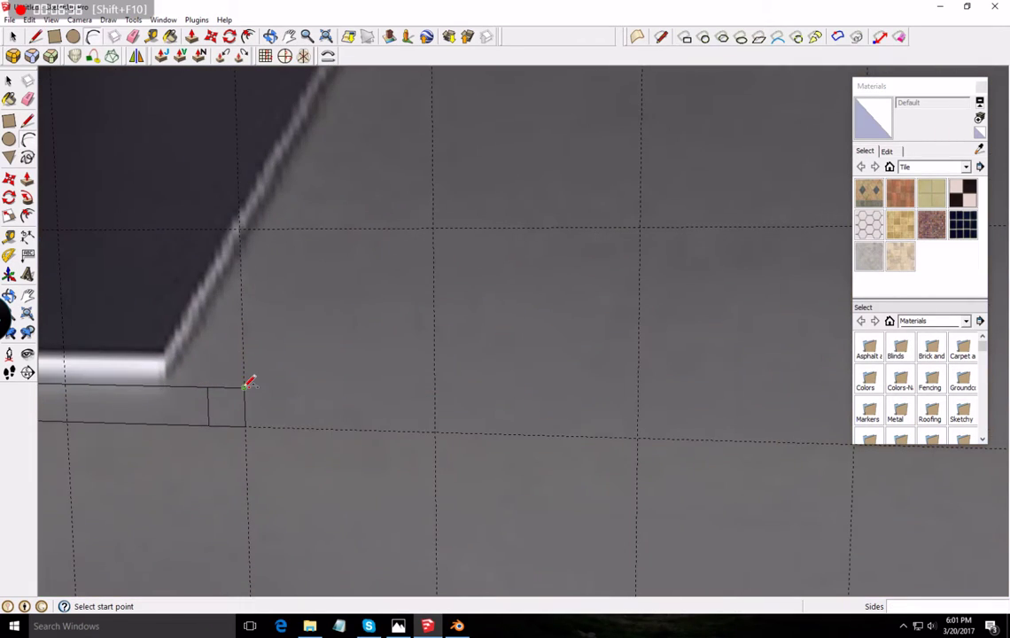
left_click(191, 387)
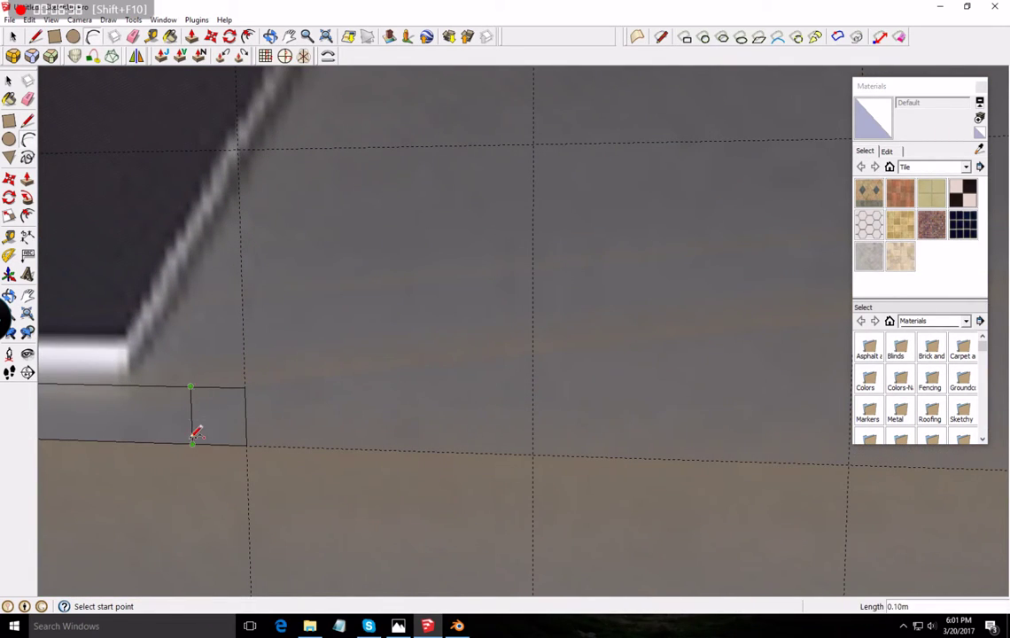
left_click(193, 444)
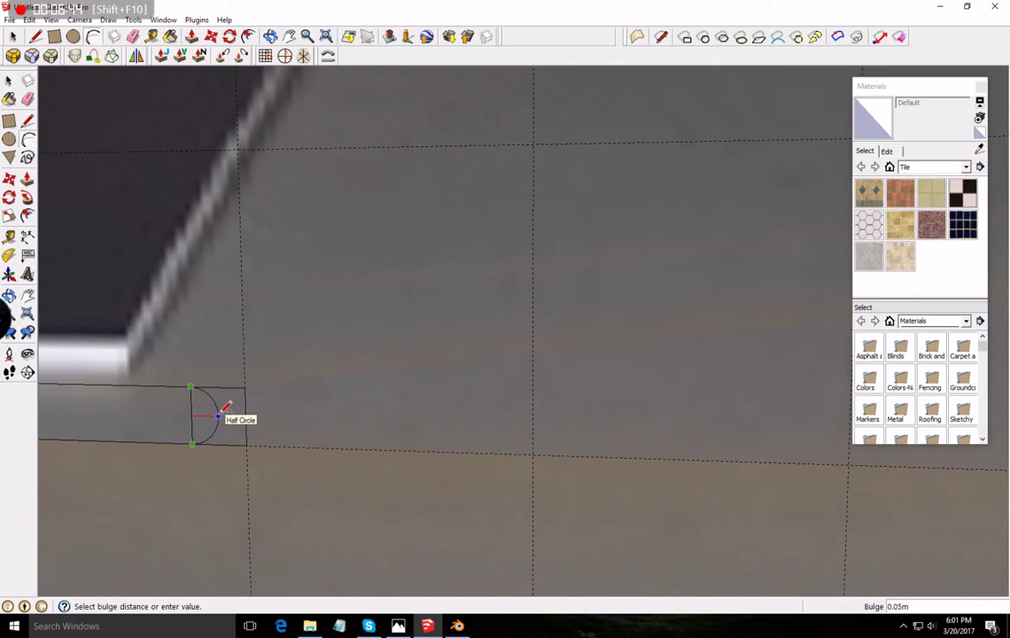
left_click(225, 407)
left_click(27, 100)
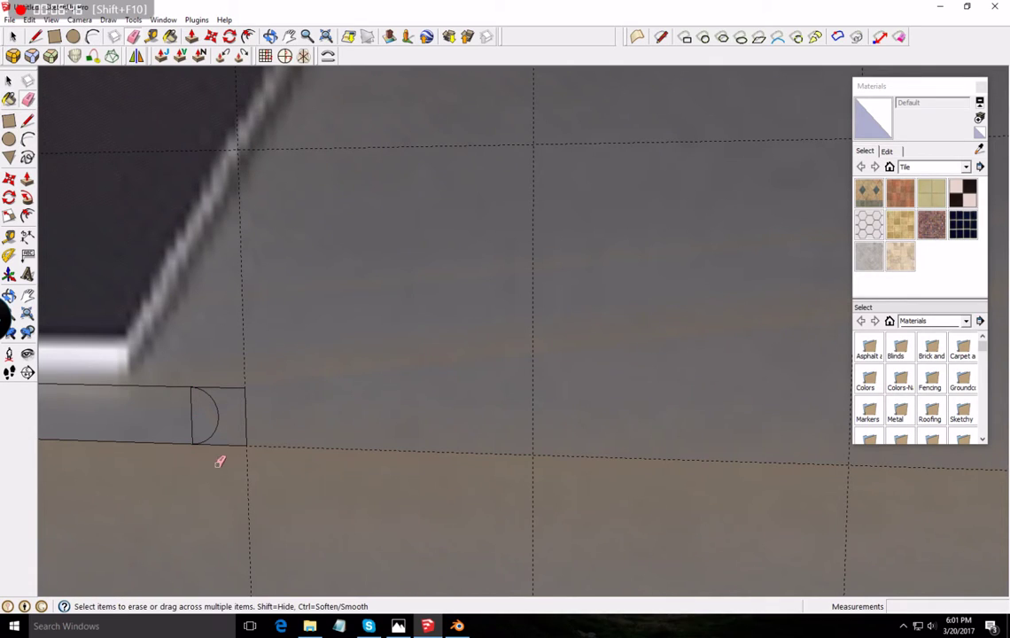
left_click_drag(193, 416, 199, 409)
mouse_move(234, 376)
left_mouse_down()
mouse_move(250, 422)
mouse_move(228, 448)
left_mouse_up()
- Round the right foot's tip with a half-circle arc of 0.05 m bulge and erase the leftover square end lines
middle_click_drag(229, 448, 222, 259)
scroll(679, 317, "down", 5)
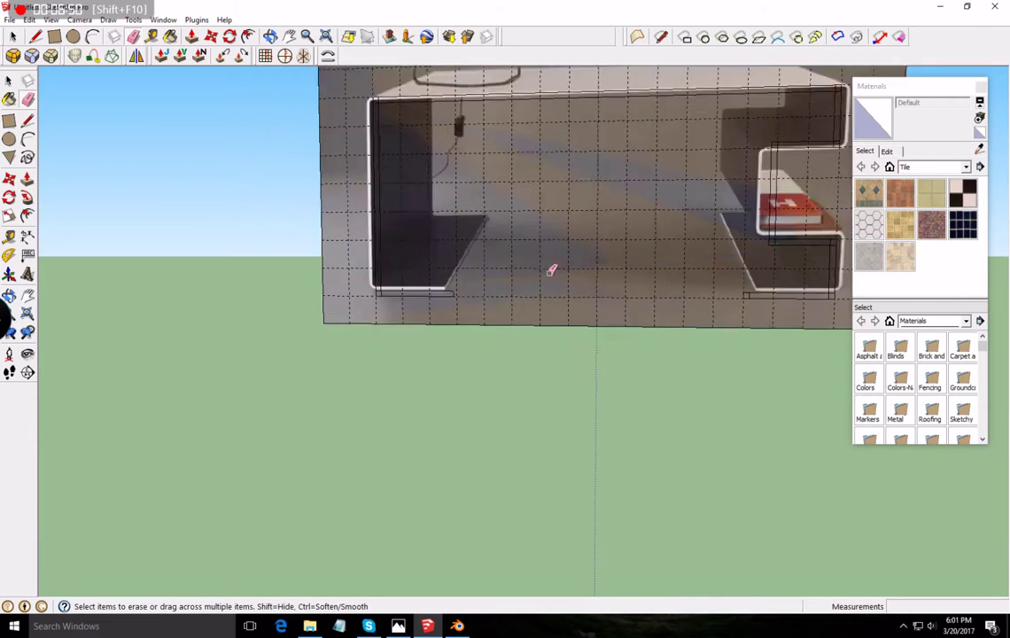
scroll(549, 268, "up", 10)
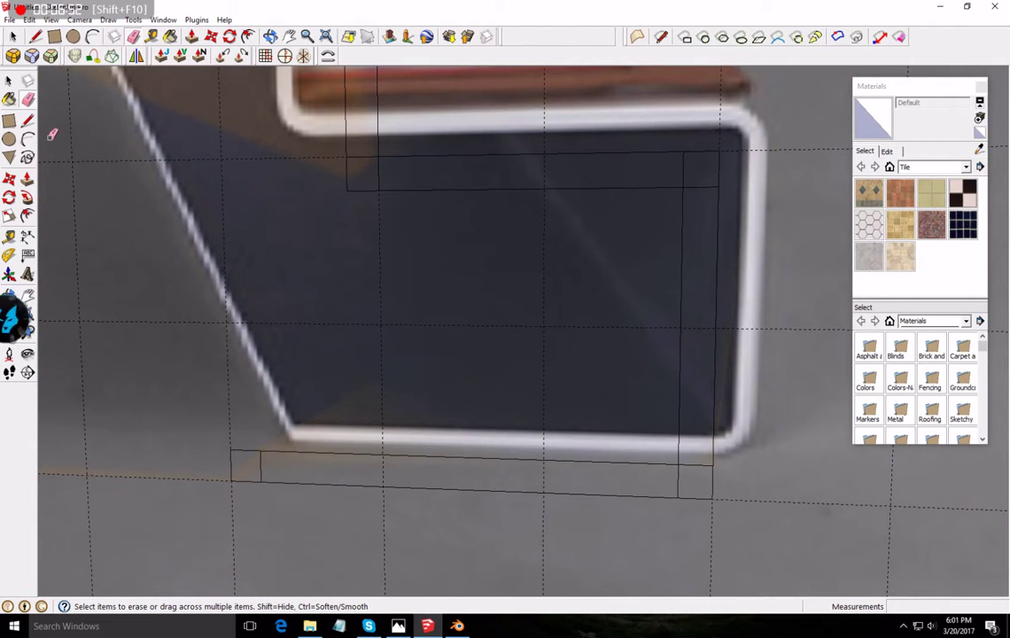
left_click(27, 121)
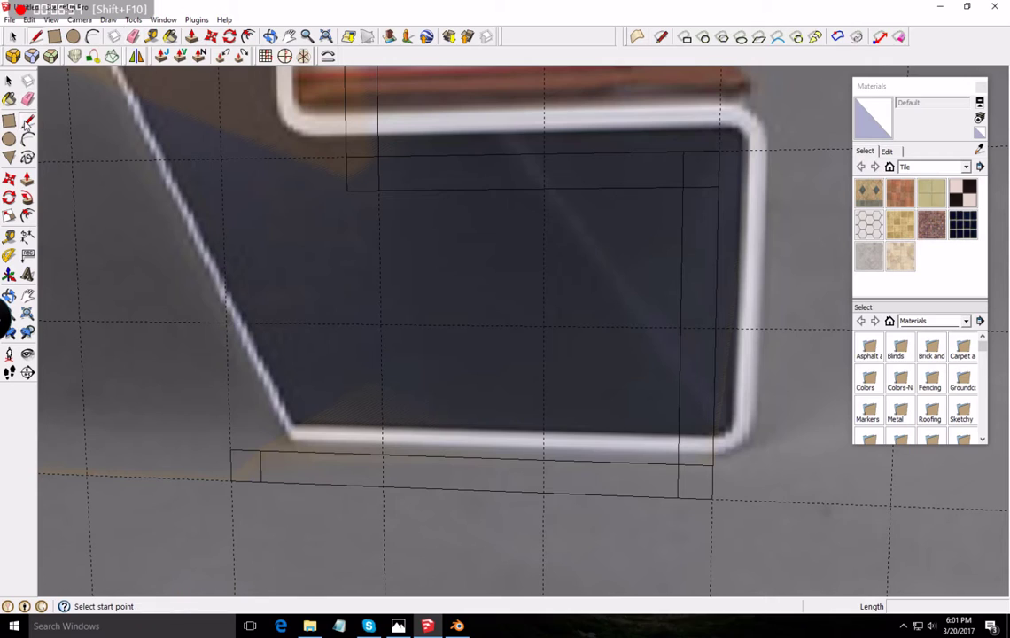
left_click(27, 139)
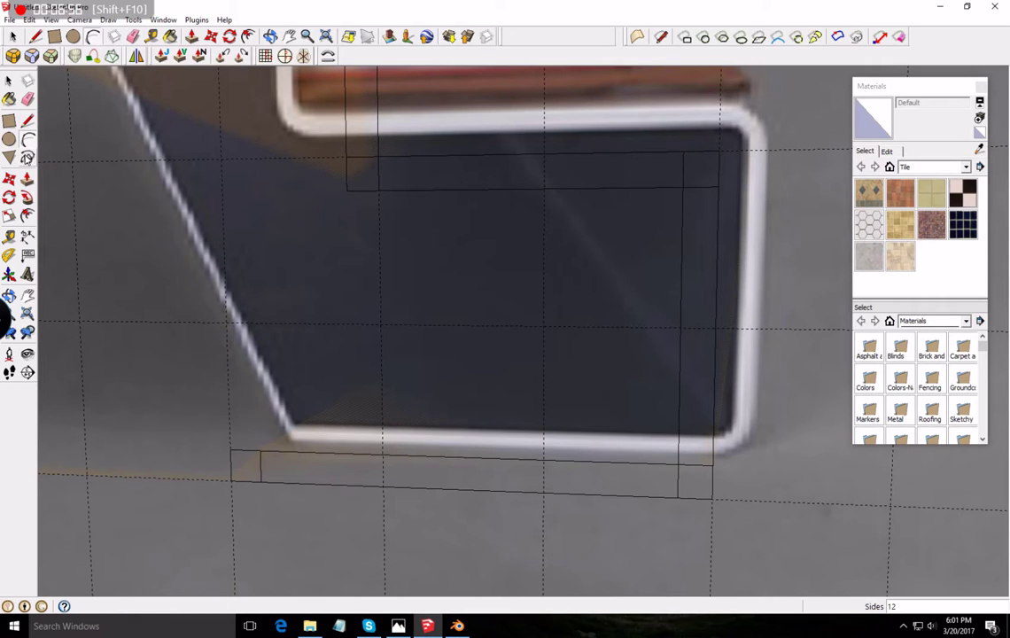
left_click(261, 451)
left_click(261, 482)
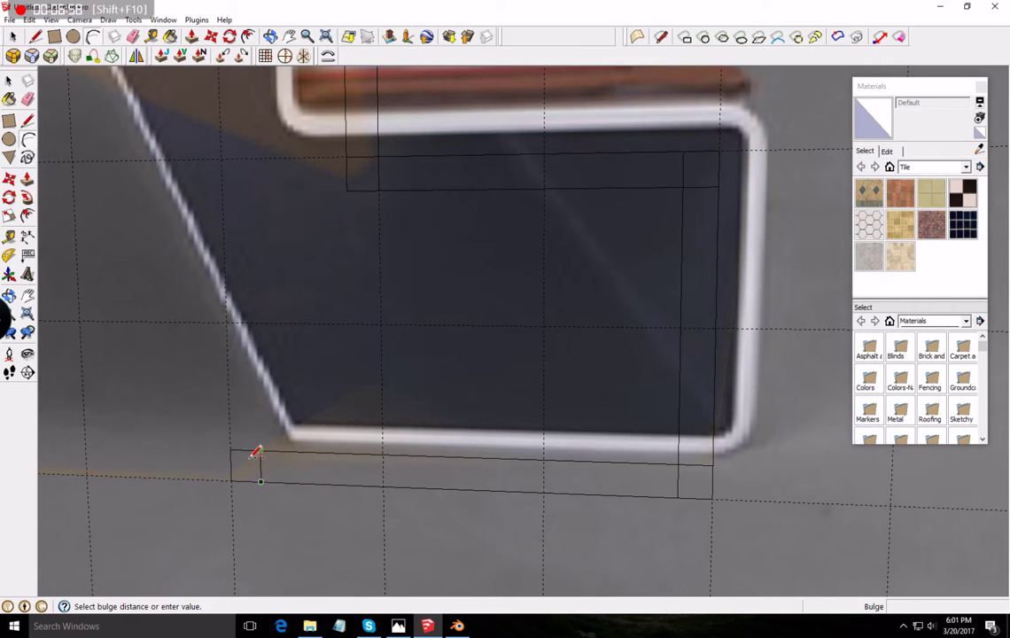
left_click(251, 462)
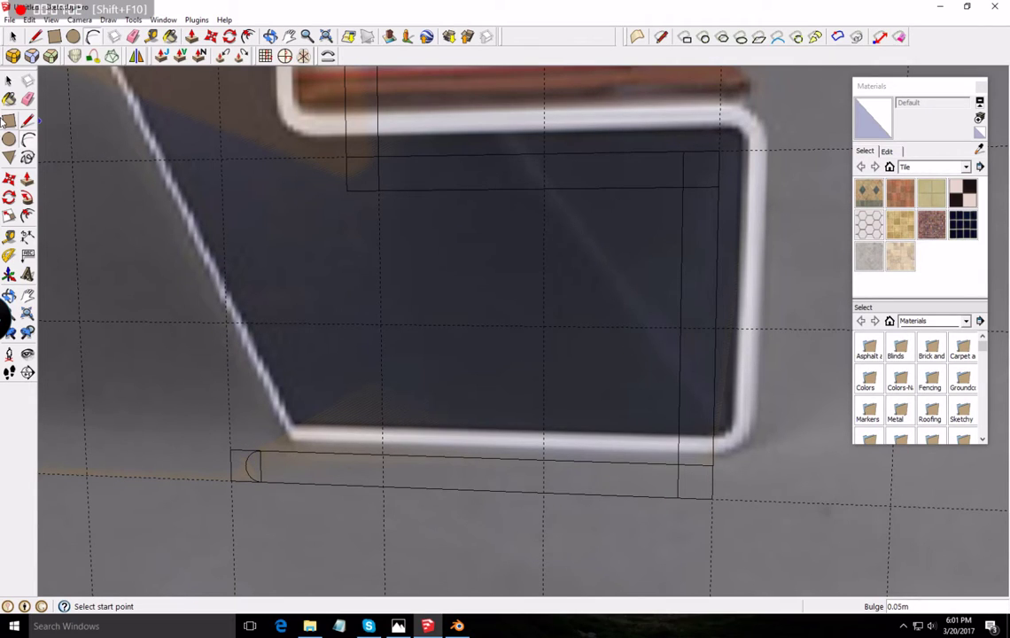
left_click(28, 100)
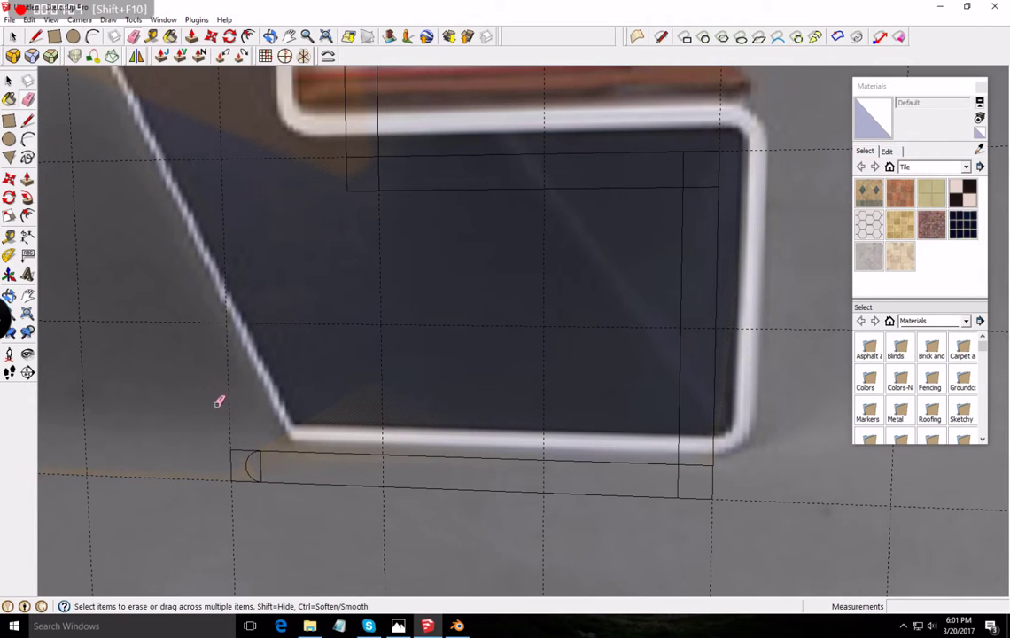
left_click_drag(234, 440, 243, 469)
- Round the outer edge of the right foot's corner with an arc of 0.03 m bulge and erase the sharp corner lines
mouse_move(444, 374)
middle_mouse_down()
mouse_move(473, 349)
mouse_move(376, 383)
mouse_move(755, 408)
mouse_move(736, 383)
middle_mouse_up()
scroll(735, 383, "up", 5)
left_click(28, 139)
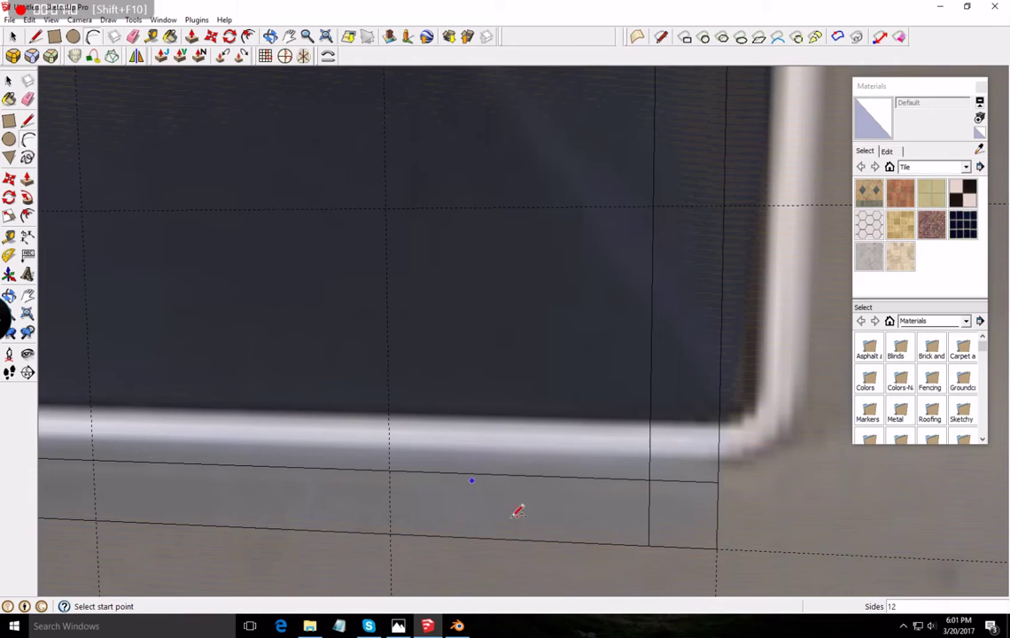
left_click(648, 544)
left_click(718, 484)
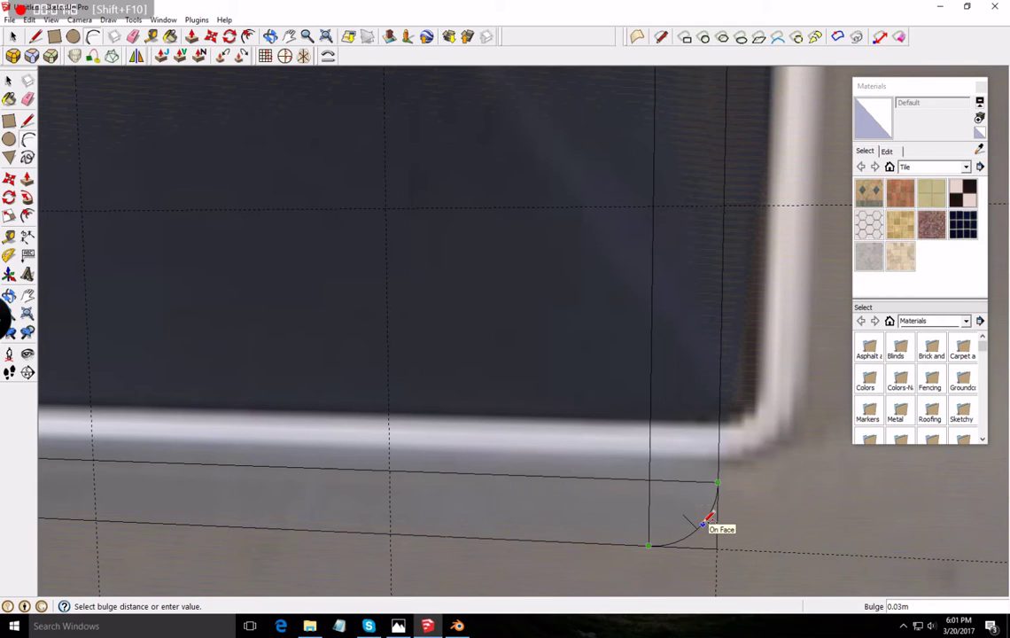
left_click(705, 518)
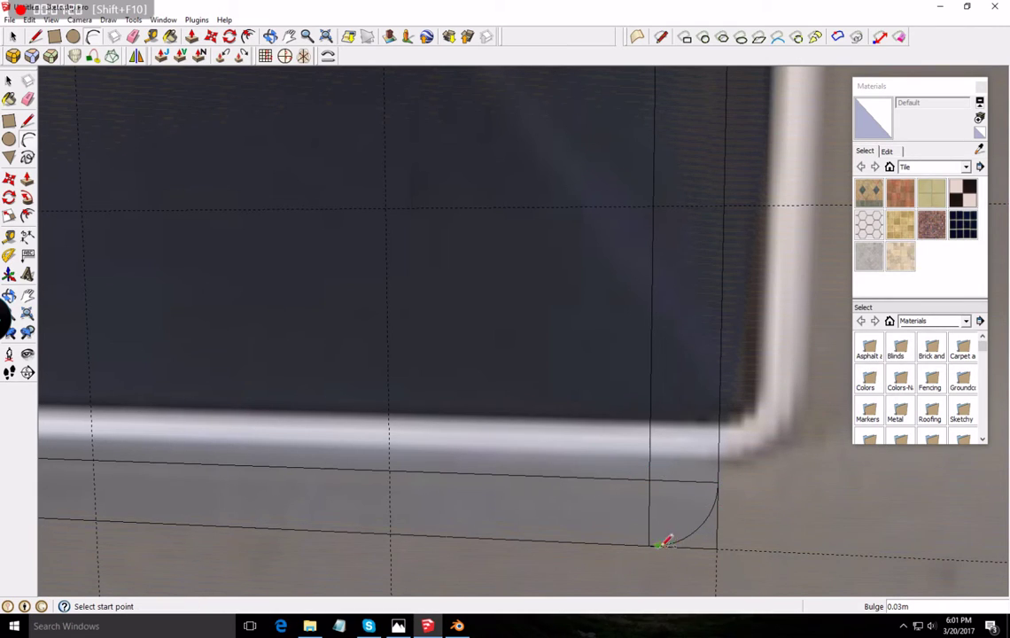
left_click(28, 99)
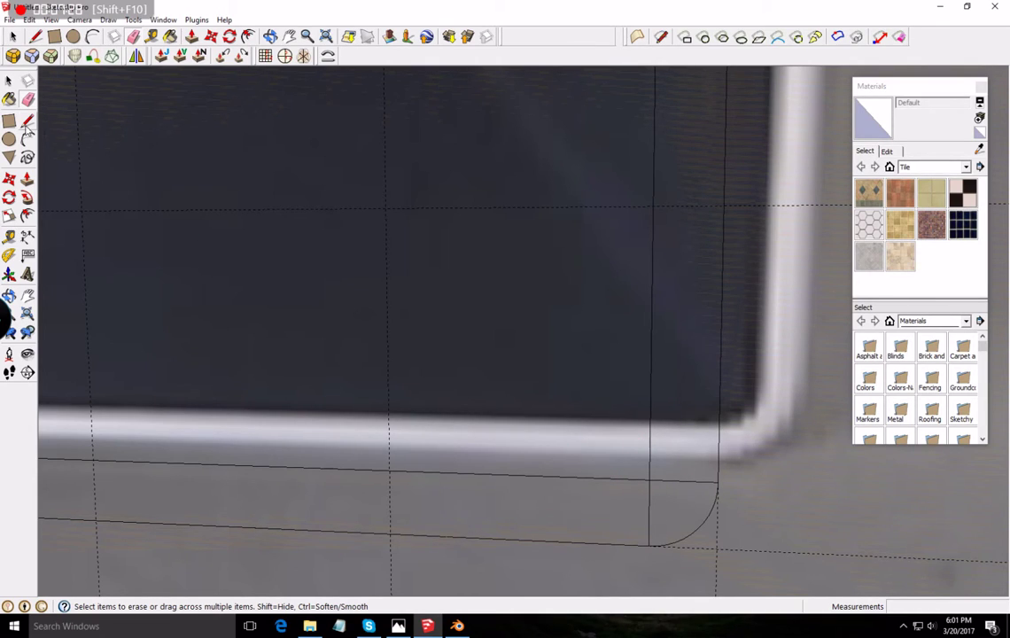
- Draw a 0.1 m cross line over the right foot, about 0.1 m from its inside corner
left_click(27, 118)
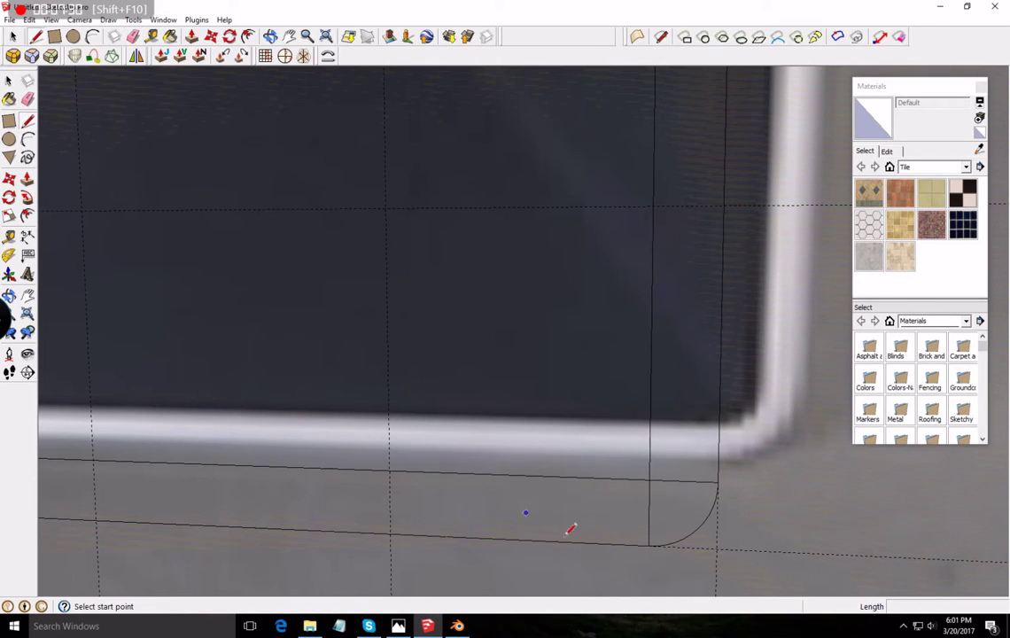
left_click(650, 478)
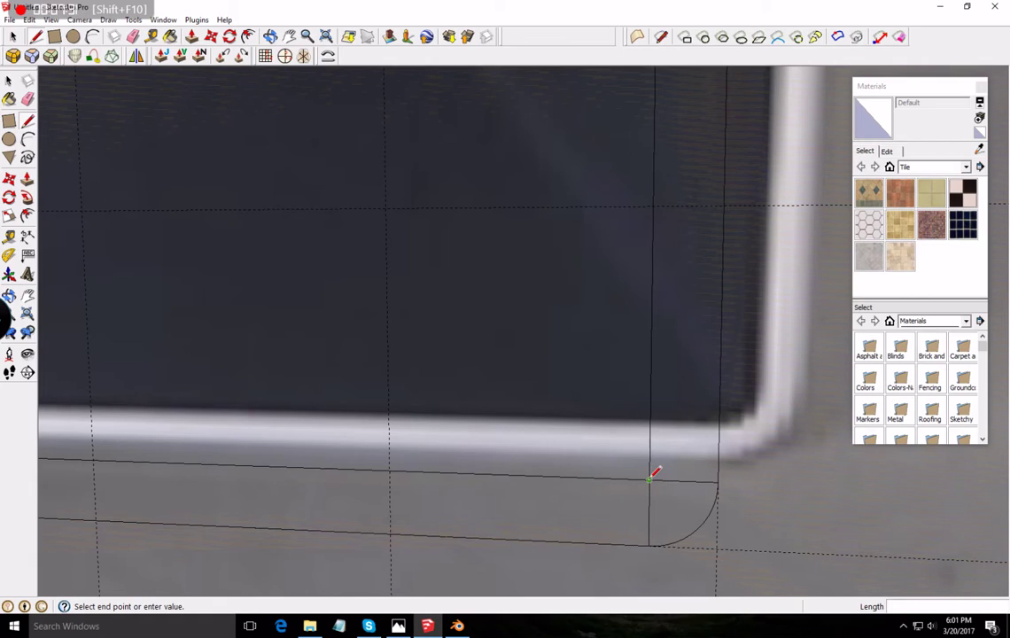
left_click(588, 475)
left_click(585, 472)
left_click(584, 539)
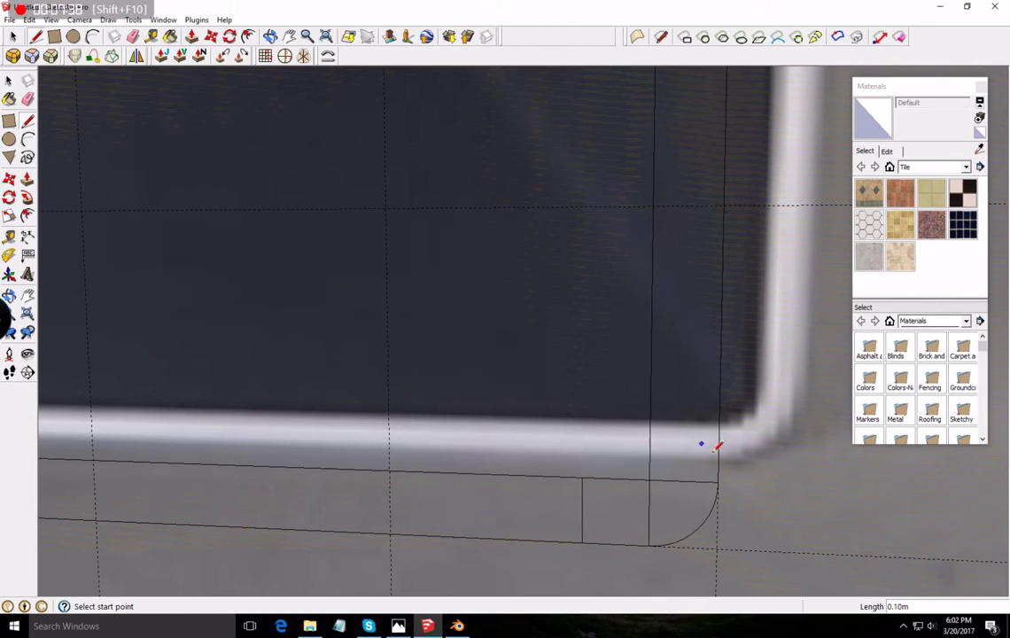
- Draw a cross line over the lower right upright, about 0.1 m above the foot's inside corner
left_click(650, 479)
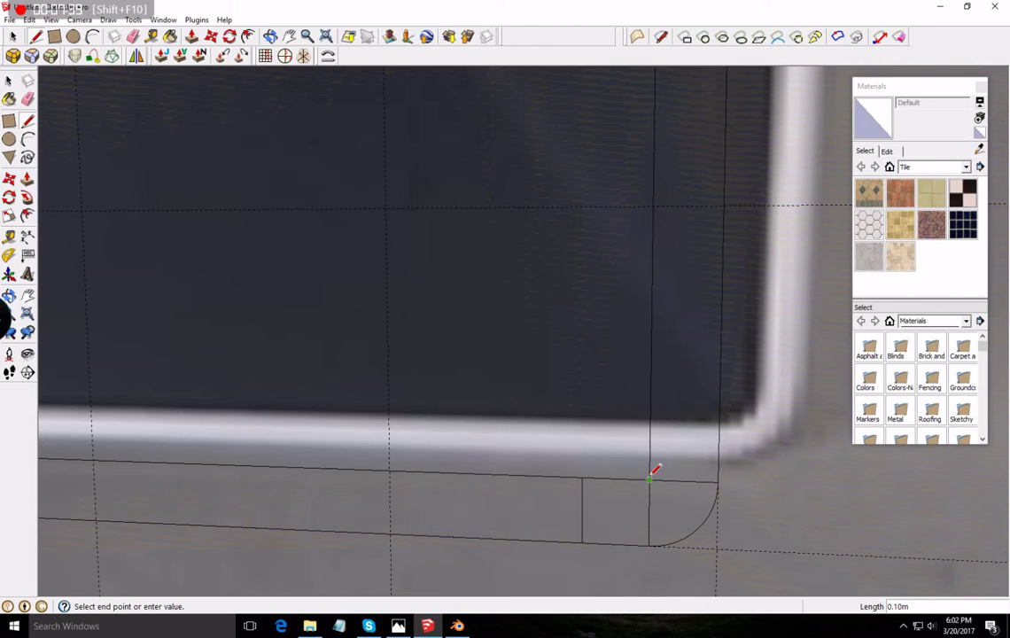
key("Escape")
left_click(650, 413)
left_click(719, 414)
- Round the inside edge of the right foot's corner with an arc of 0.03 m bulge and erase the construction lines inside the corner
left_click(27, 139)
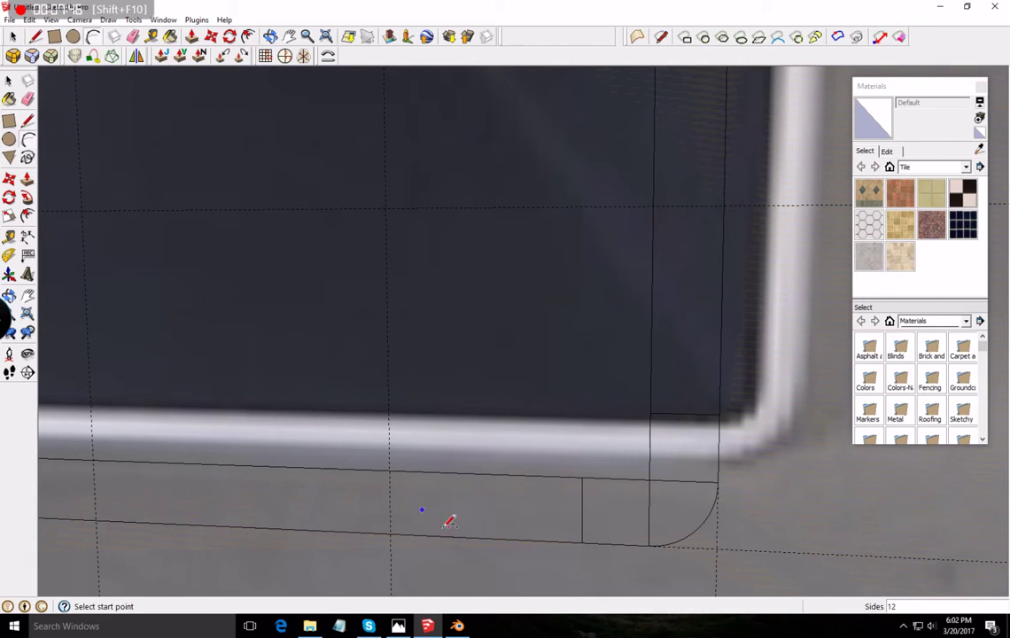
left_click(582, 478)
left_click(650, 413)
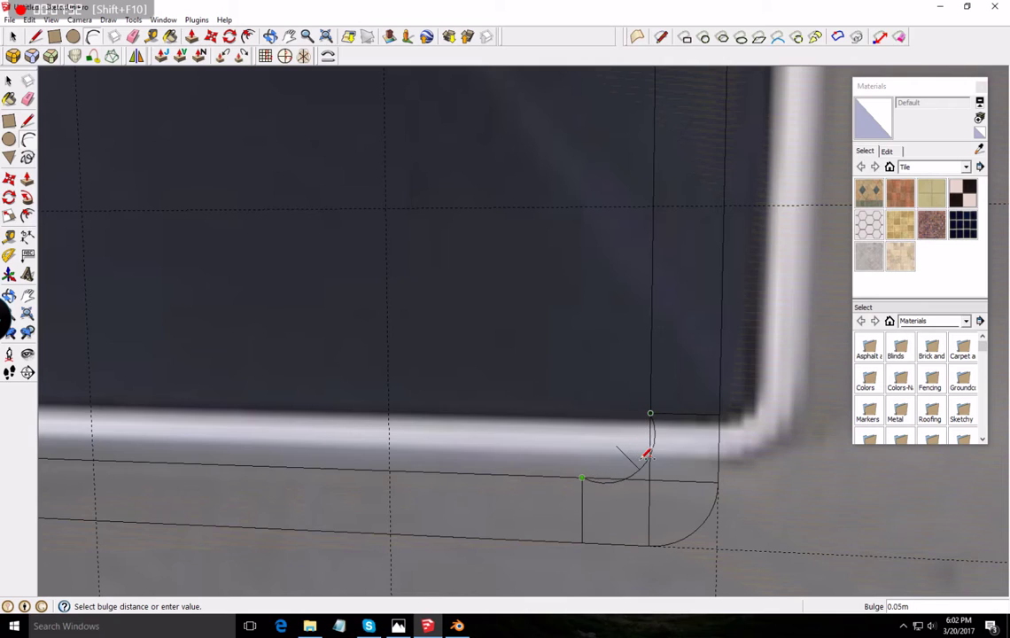
scroll(640, 448, "up", 2)
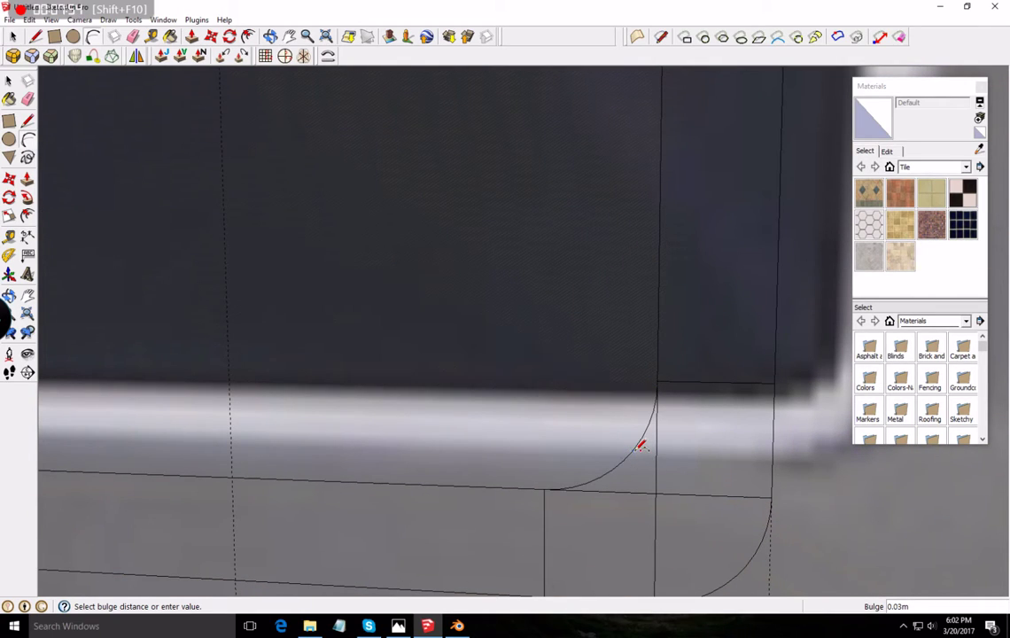
left_click(640, 447)
scroll(629, 417, "down", 5)
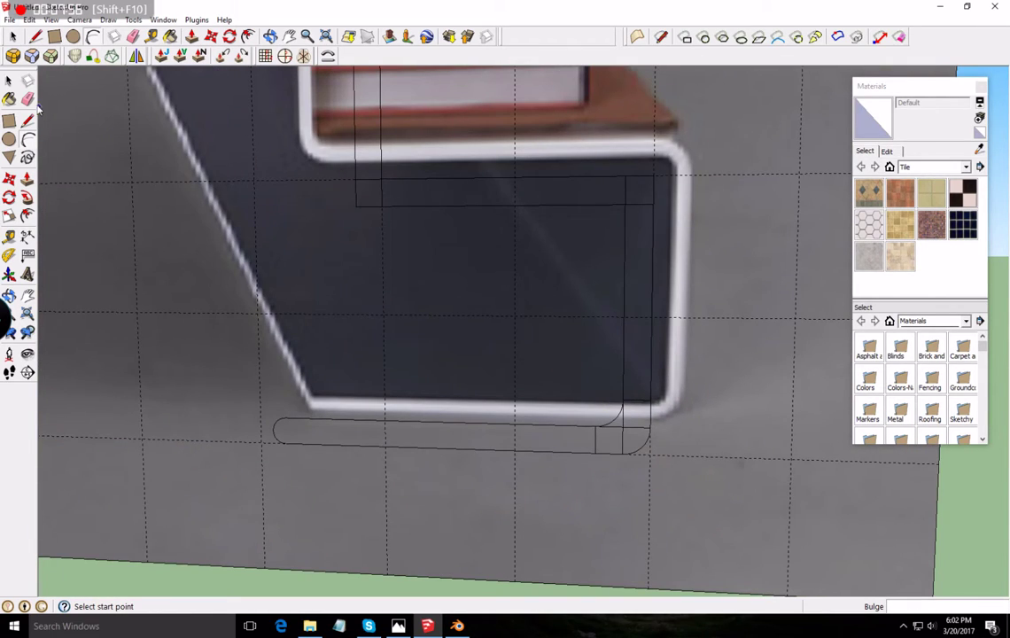
left_click(27, 100)
mouse_move(597, 438)
left_mouse_down()
mouse_move(634, 414)
mouse_move(625, 417)
left_mouse_up()
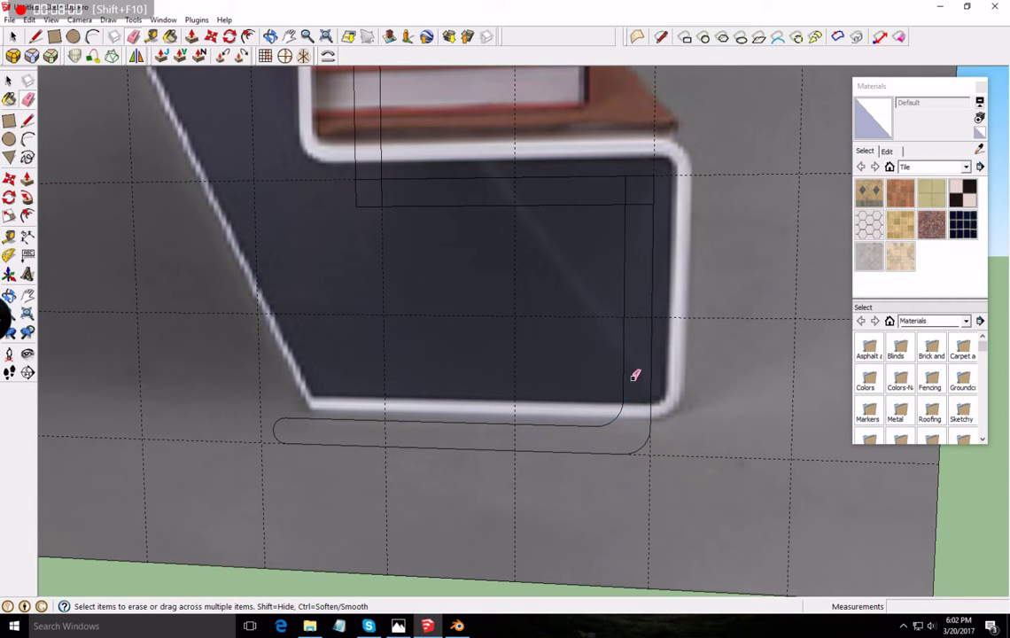
- Examine the inner and outer curves of the right foot's rounded corner up close
scroll(699, 368, "down", 3)
scroll(479, 438, "up", 4)
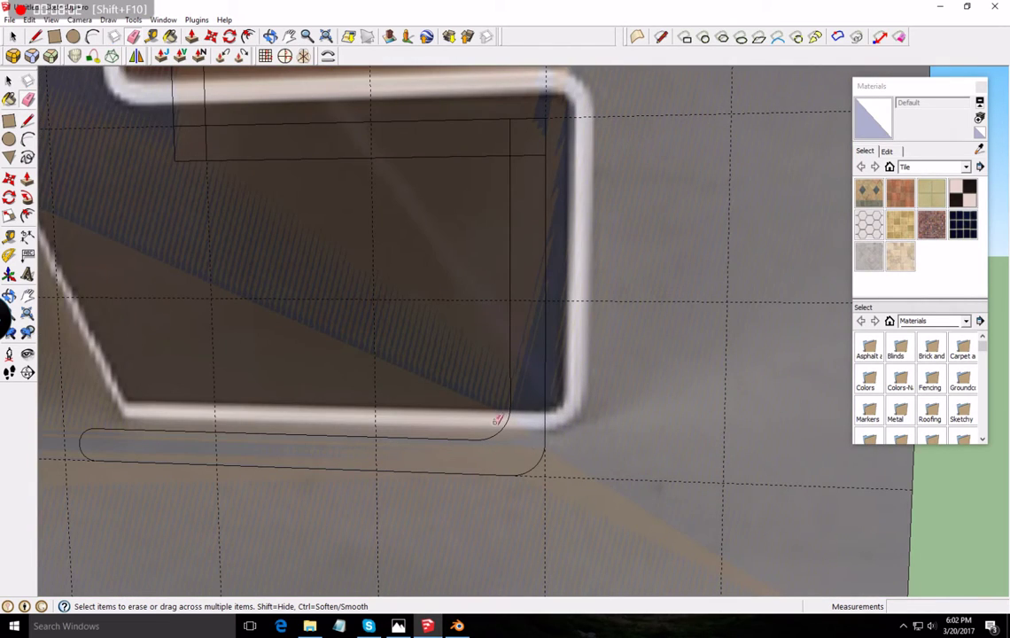
scroll(515, 438, "up", 2)
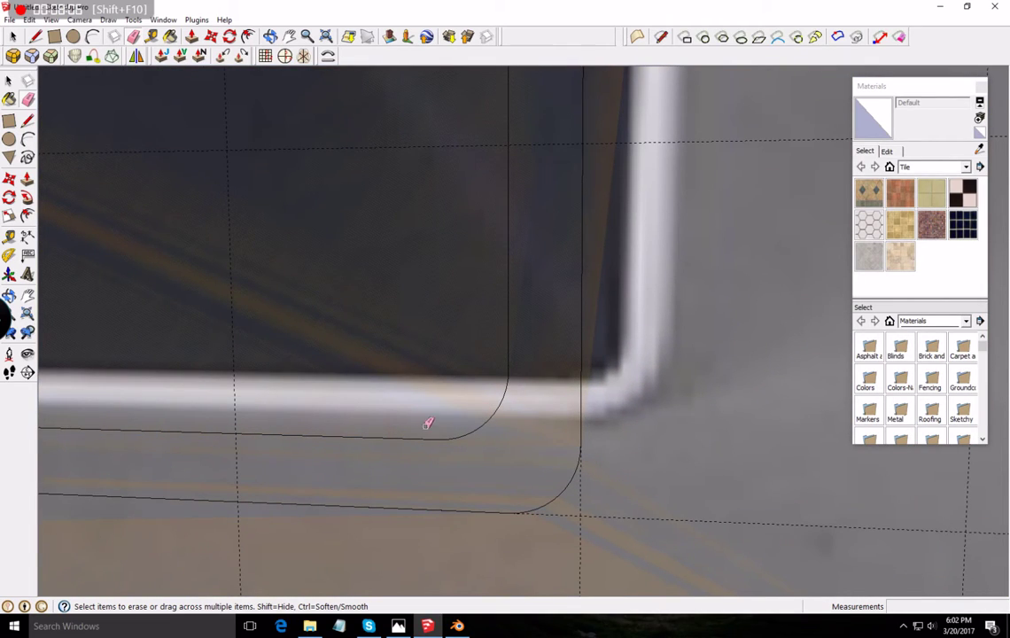
scroll(523, 406, "down", 4)
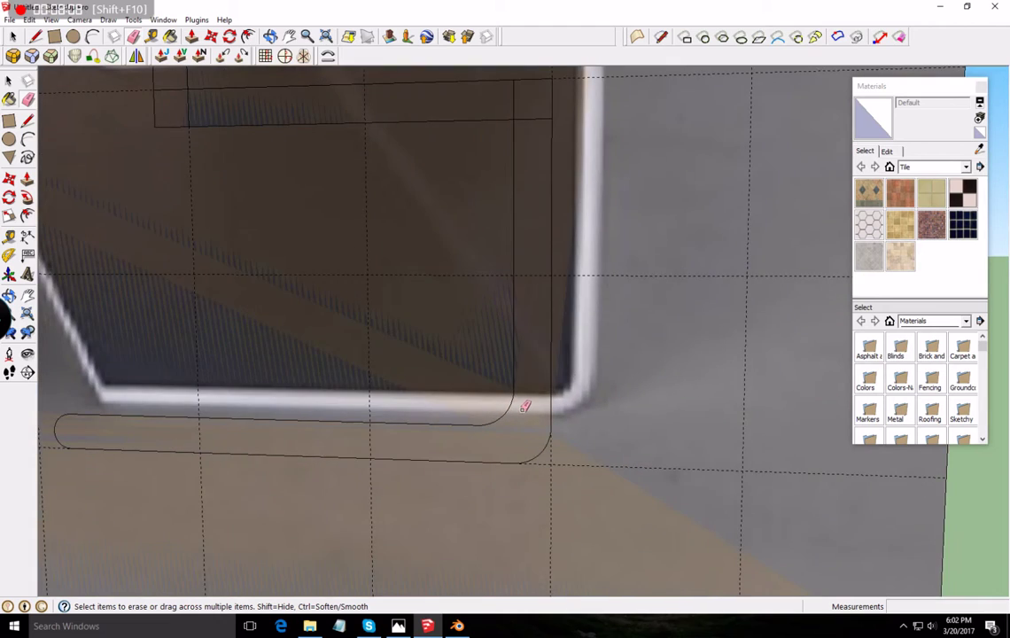
scroll(517, 440, "up", 3)
scroll(501, 394, "up", 1)
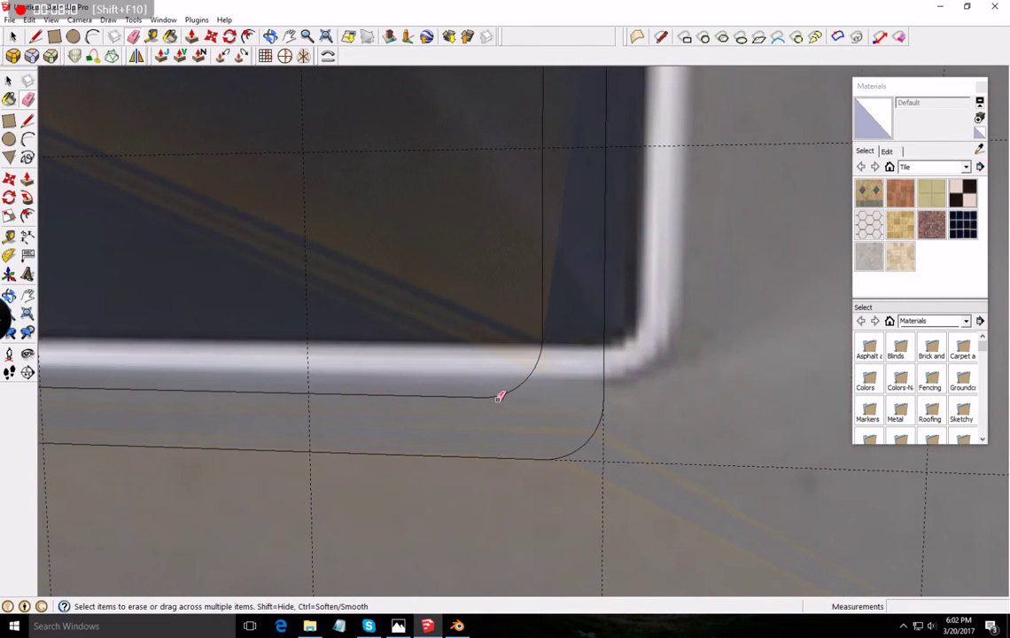
scroll(501, 403, "down", 4)
scroll(442, 365, "up", 3)
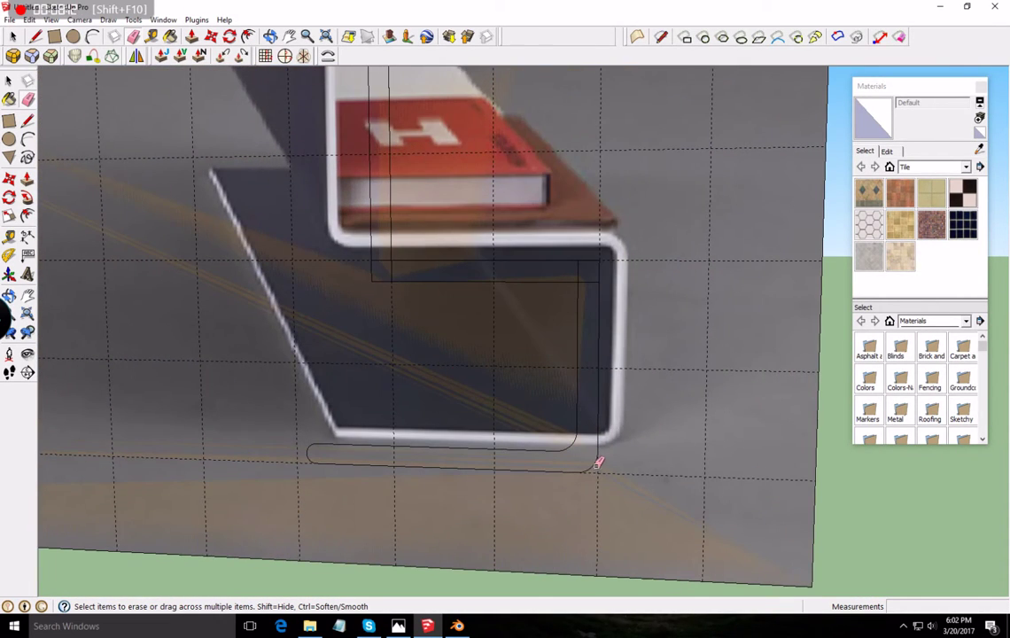
scroll(594, 463, "up", 4)
scroll(596, 448, "down", 6)
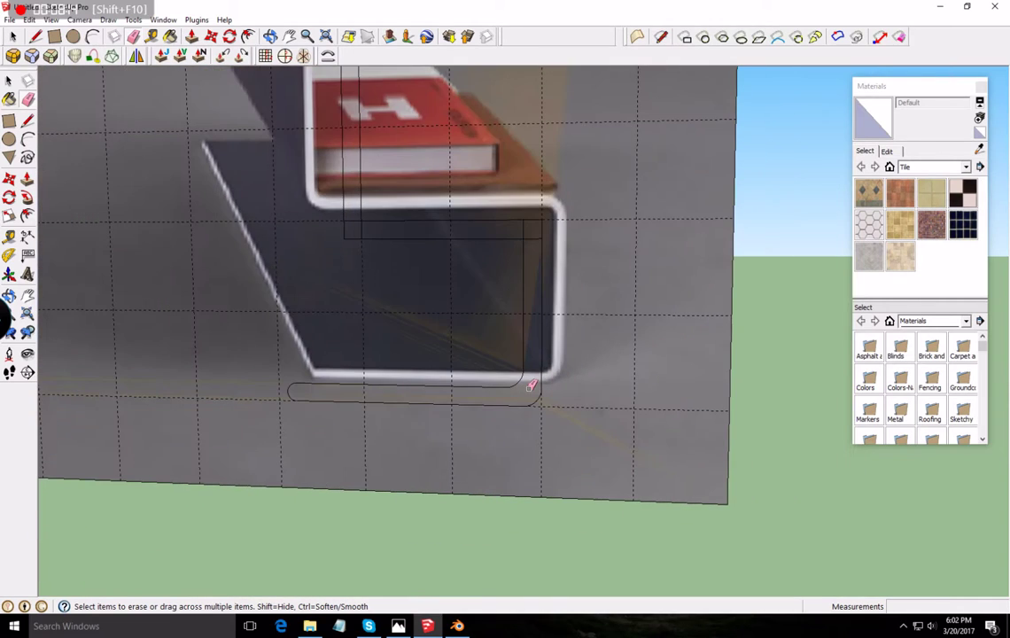
- Redraw the 0.1 m cross line over the lower right upright, about 0.1 m above the foot's inside corner
left_click(27, 99)
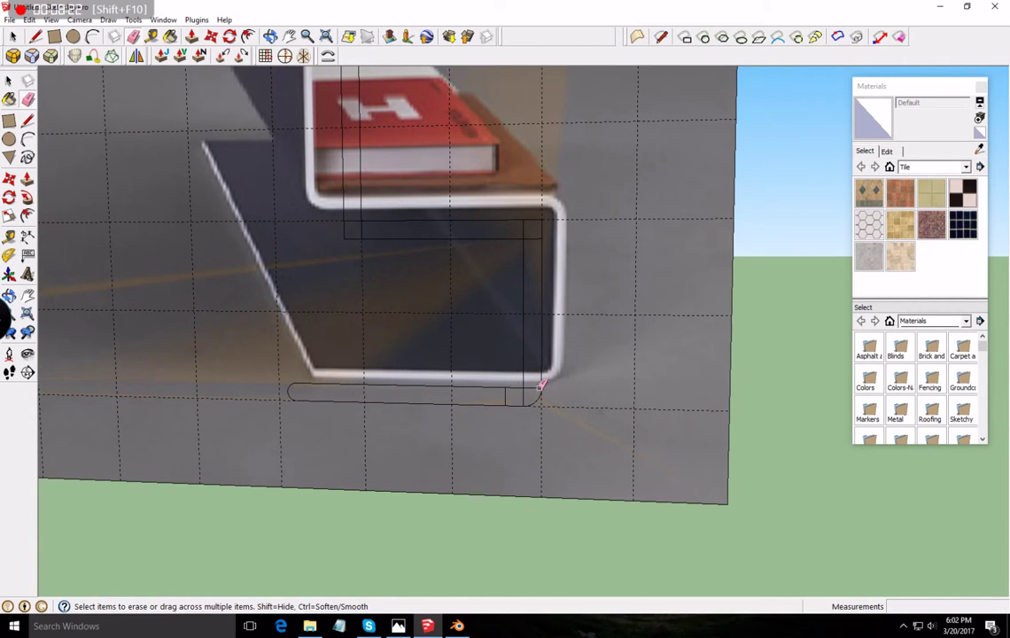
scroll(532, 377, "up", 3)
key("l")
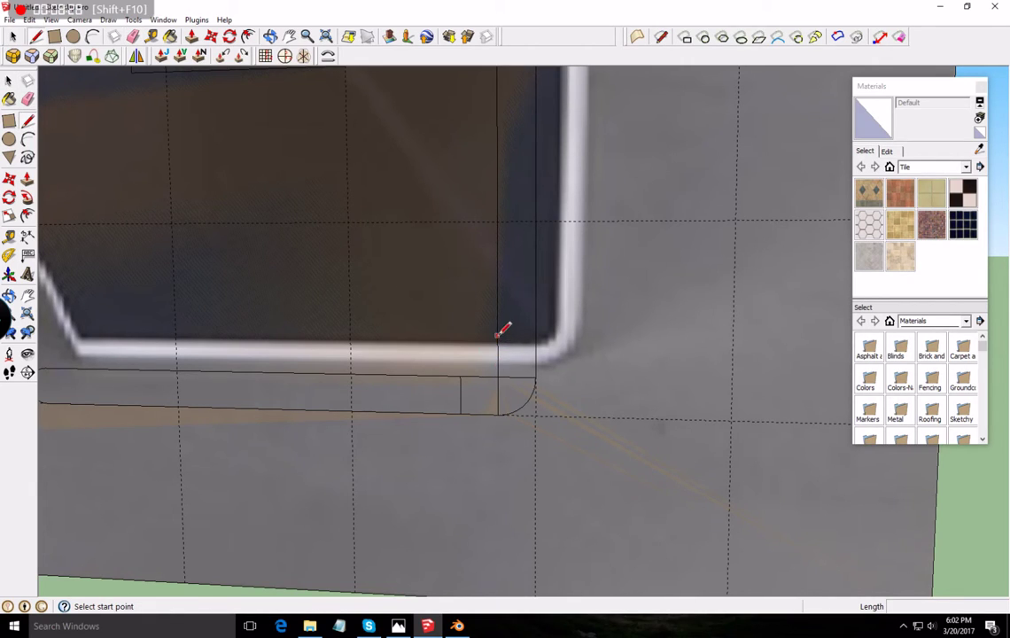
left_click(502, 354)
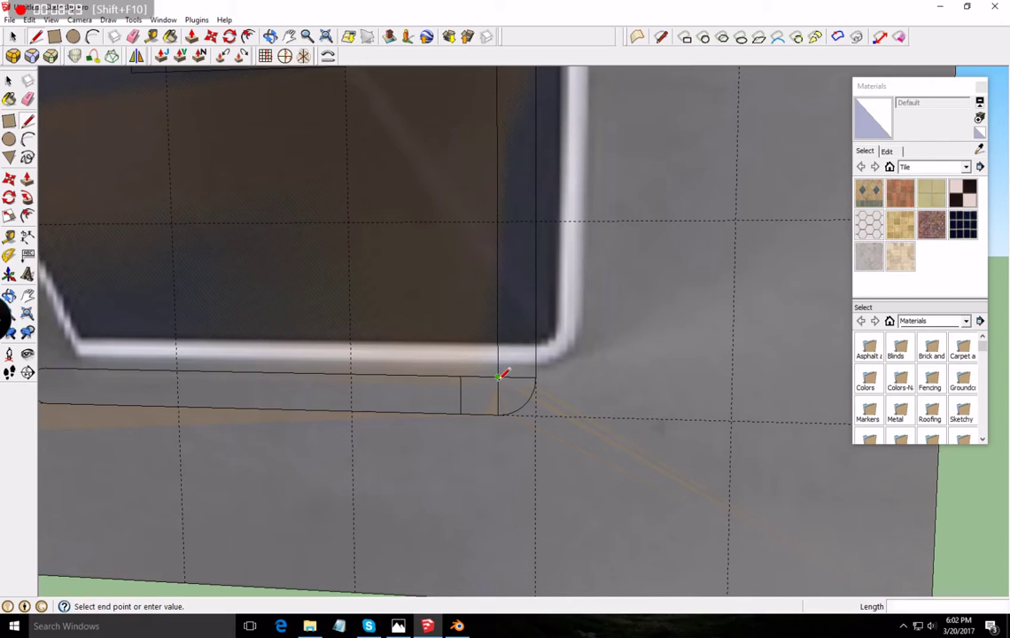
left_click(504, 332)
left_click(498, 339)
left_click(535, 339)
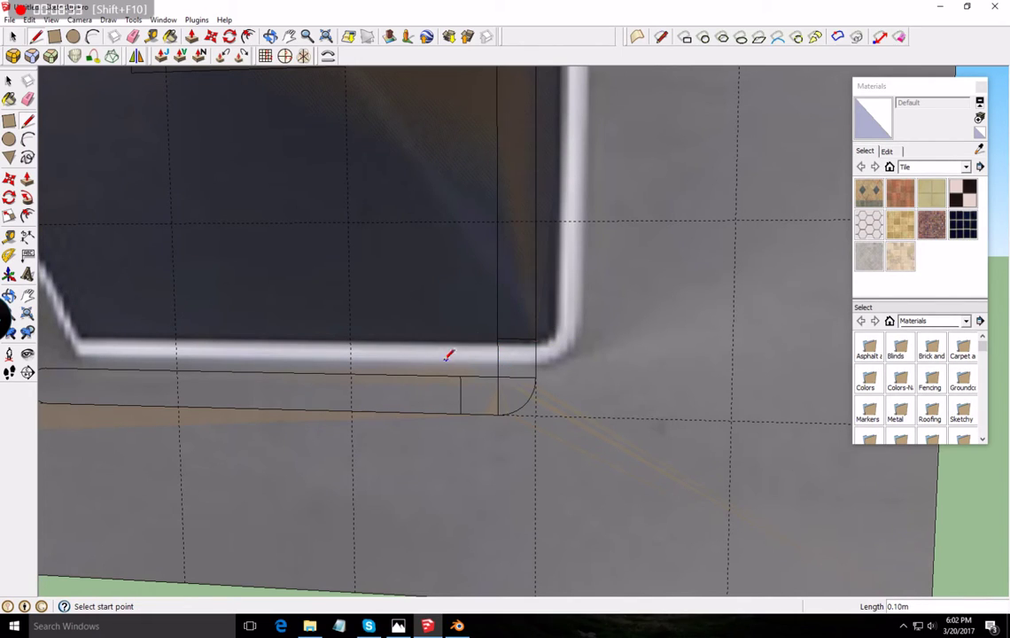
- Draw arcs around the inside and outside of the right foot's corner between the two cross lines, the outer one with a 0.06 m bulge
left_click(498, 340)
left_click(461, 376)
left_click(28, 138)
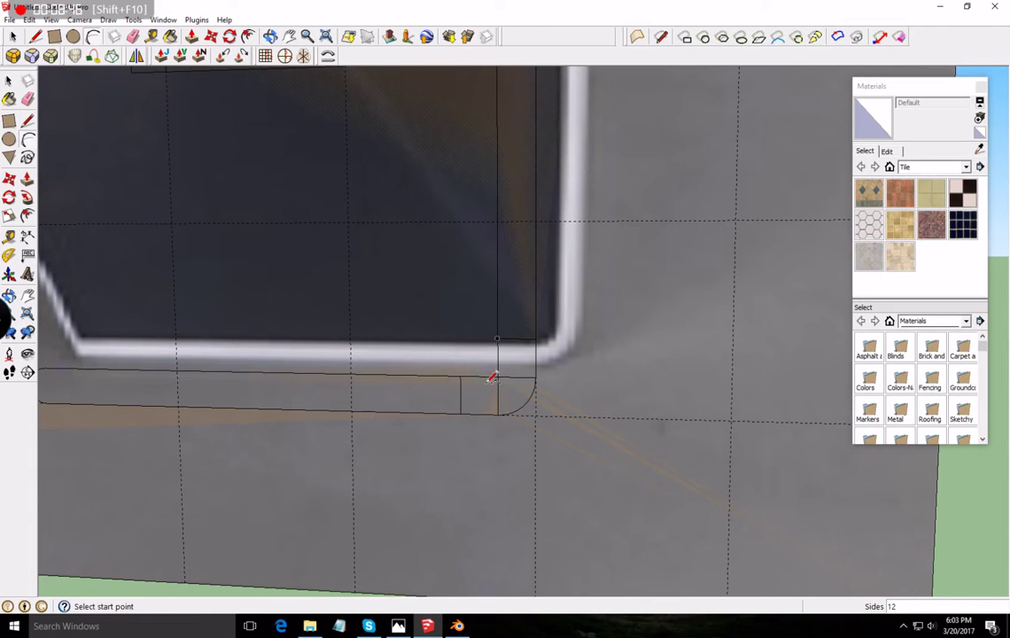
left_click(460, 376)
left_click(497, 339)
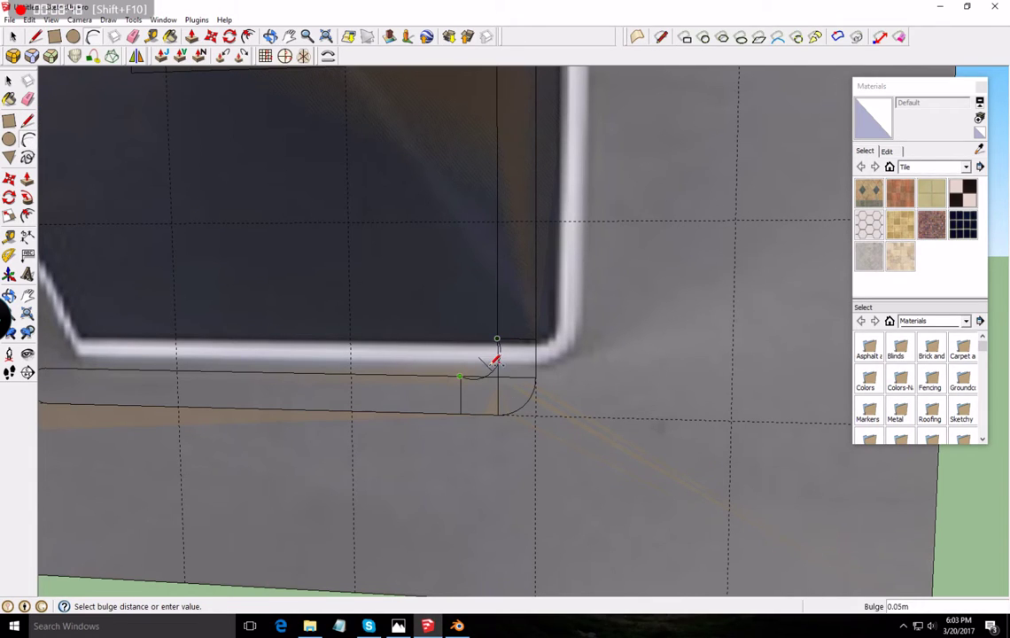
left_click(492, 356)
left_click(460, 414)
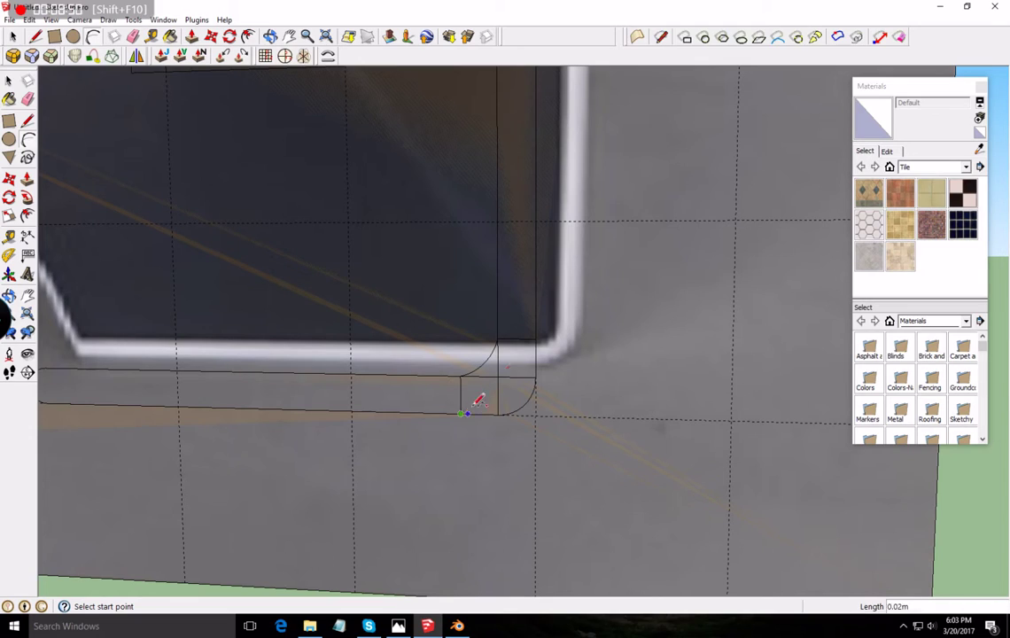
left_click(535, 339)
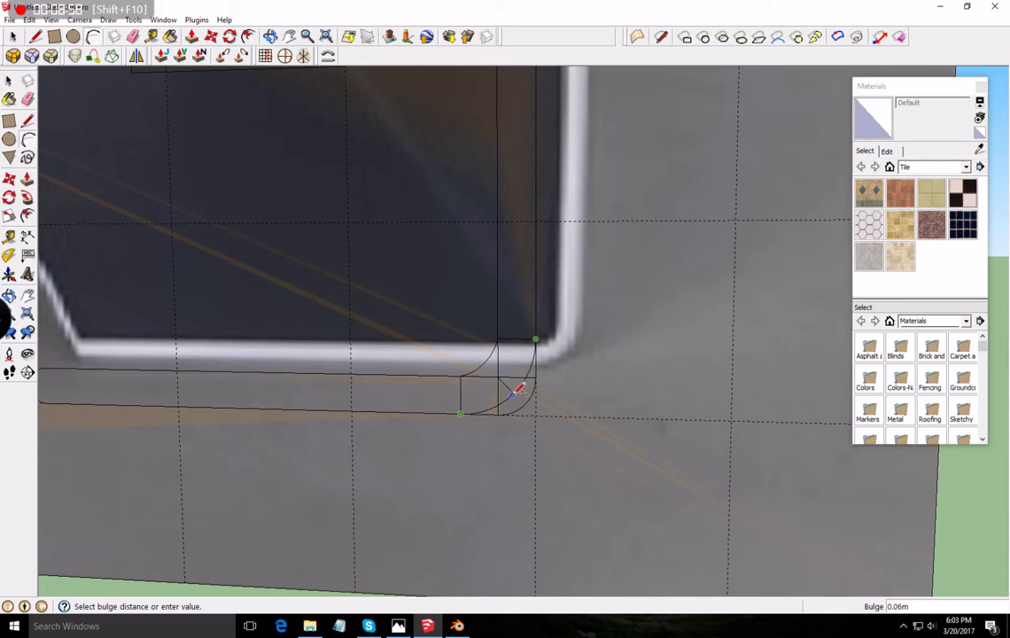
left_click(519, 389)
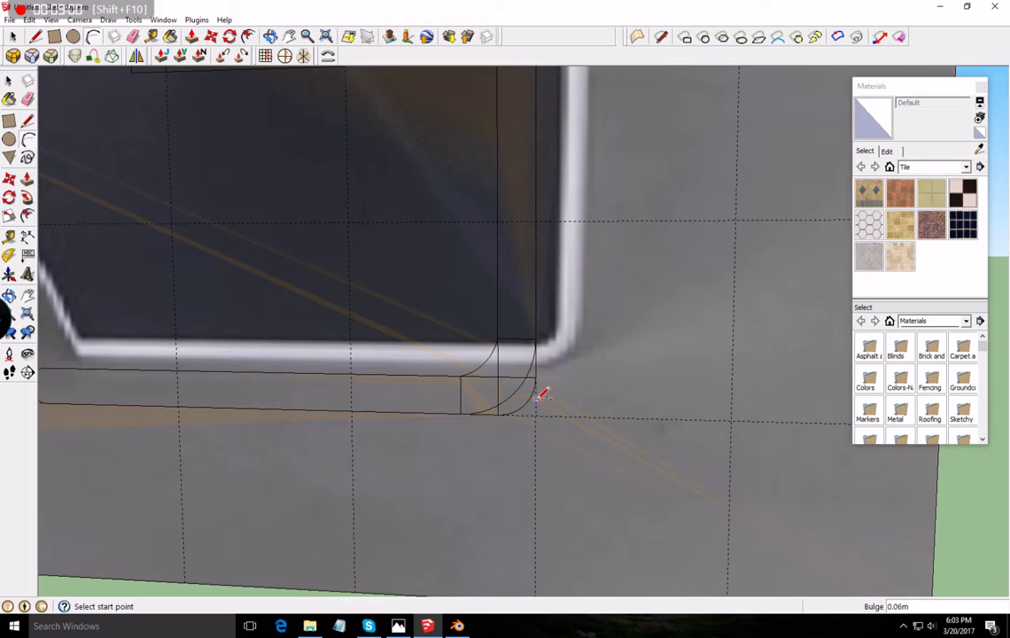
- Erase the cross lines, the leftover inner lines and the smaller outer arc at the right foot's corner
left_click(27, 100)
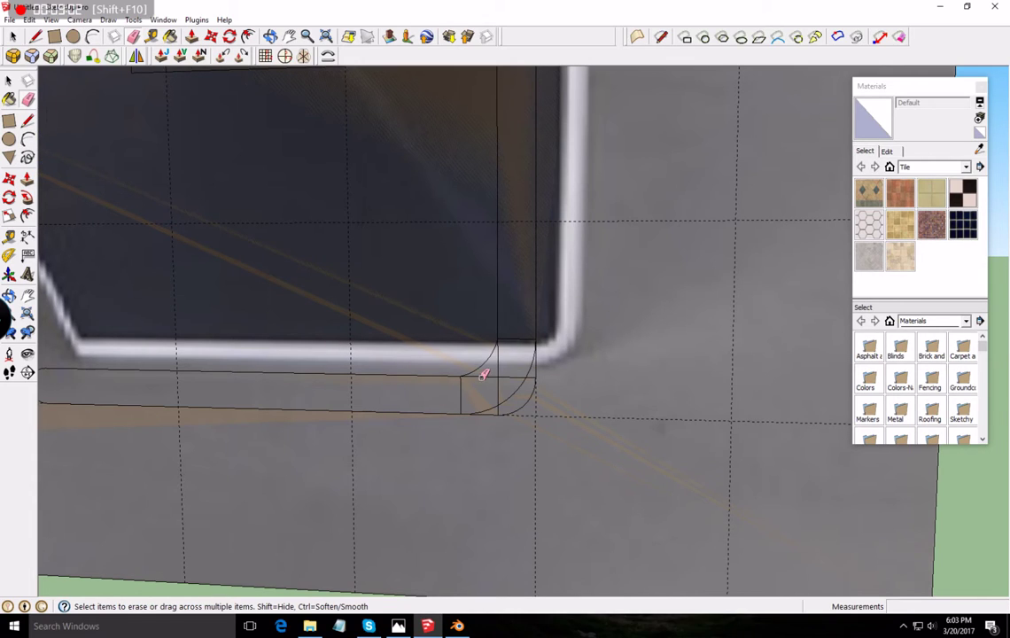
mouse_move(454, 389)
left_mouse_down()
mouse_move(511, 360)
mouse_move(540, 405)
mouse_move(544, 368)
left_mouse_up()
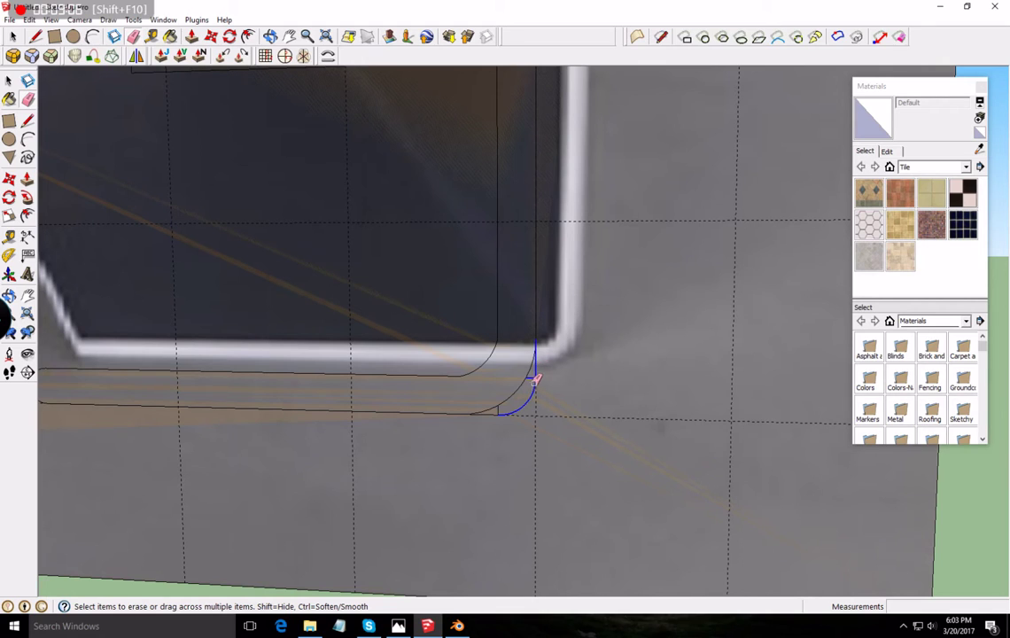
left_click_drag(500, 410, 505, 418)
- Draw cross lines over the lower shelf and the upright below it, each about 0.1 m from the shelf's right inside corner
scroll(531, 353, "down", 5)
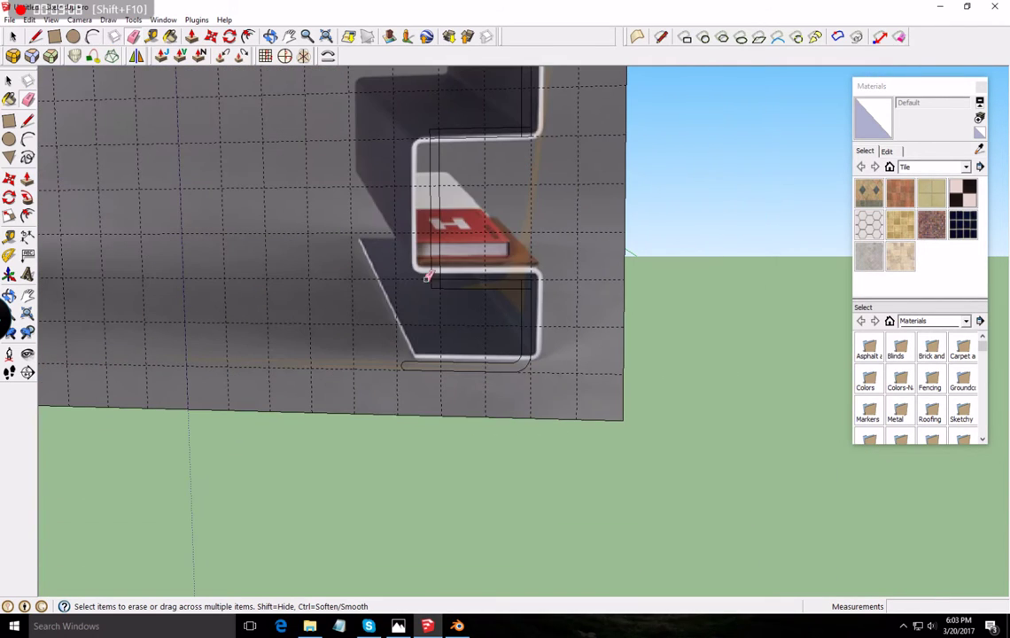
scroll(561, 266, "up", 3)
scroll(522, 475, "down", 2)
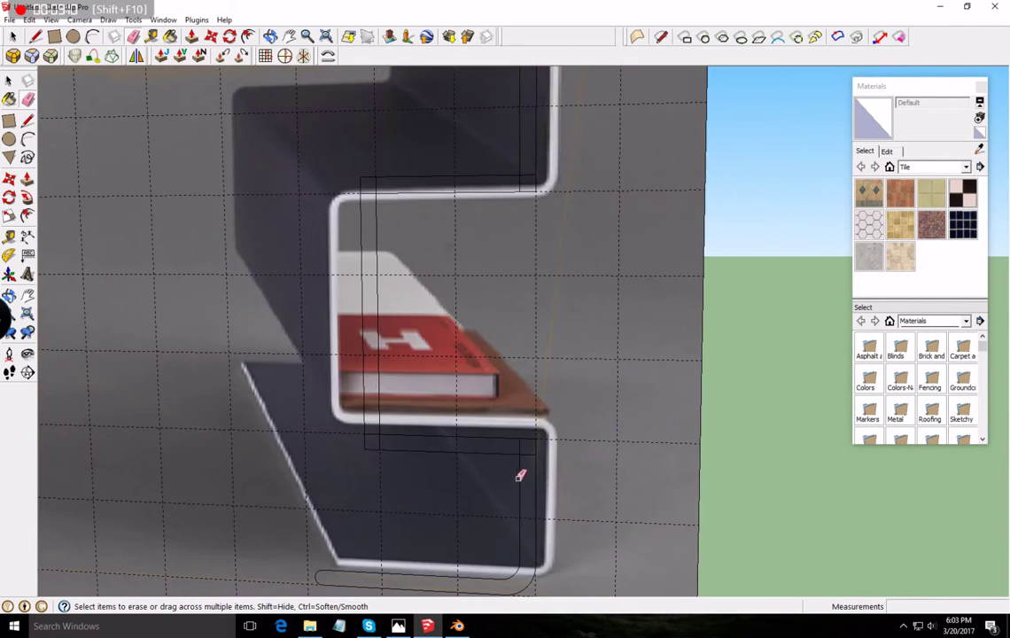
scroll(524, 528, "up", 4)
left_click(27, 119)
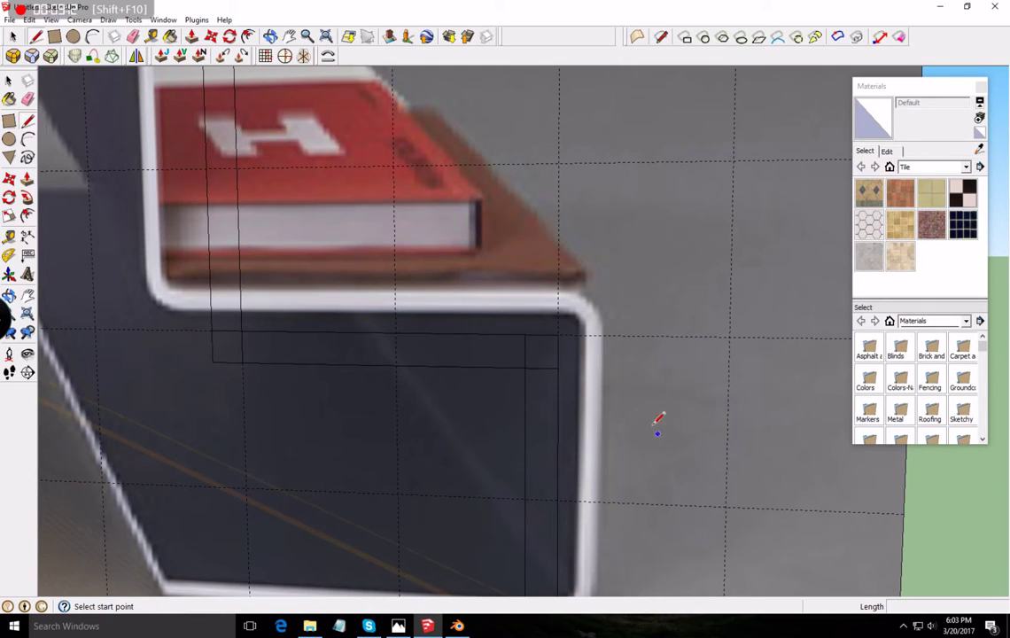
left_click(527, 330)
left_click(497, 329)
left_click(497, 331)
left_click(493, 364)
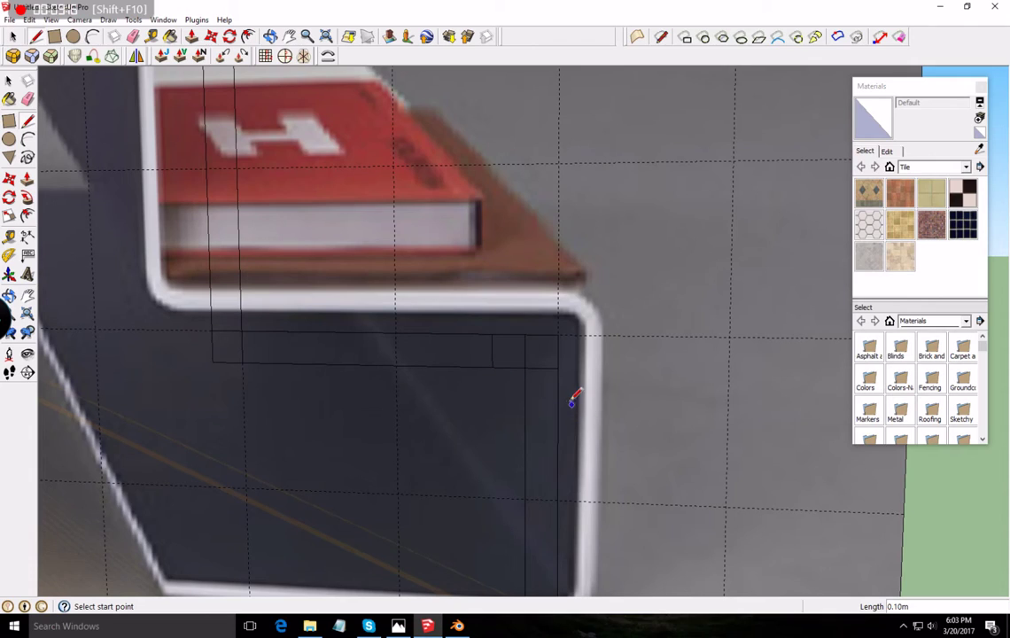
left_click(525, 402)
left_click(557, 401)
- Round the lower shelf's right corner with an inner arc of about 0.04 m bulge and an outer arc of 0.05 m bulge
left_click(27, 139)
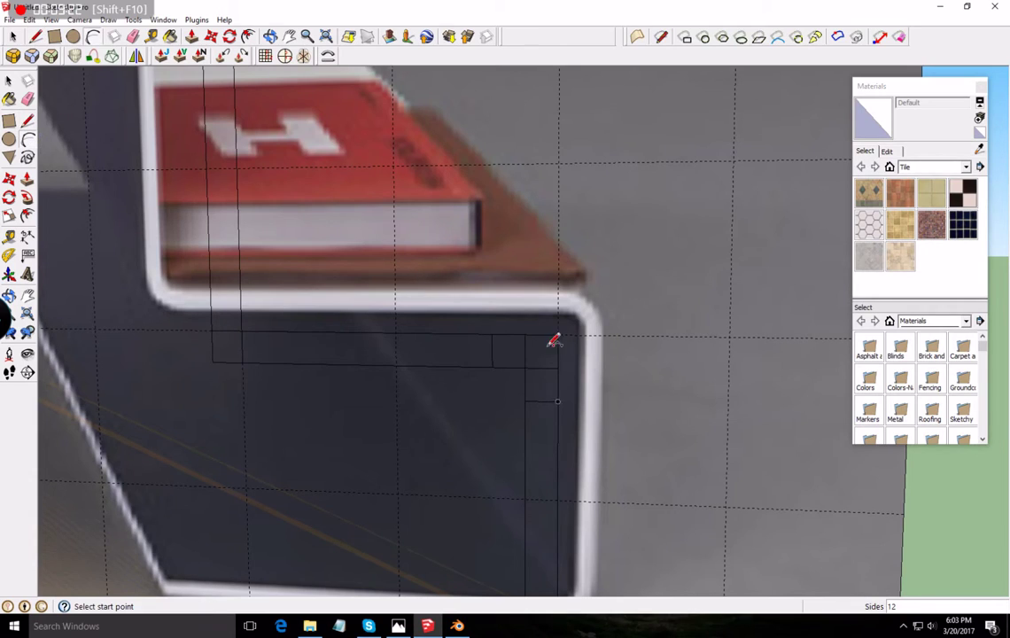
left_click(493, 366)
left_click(525, 399)
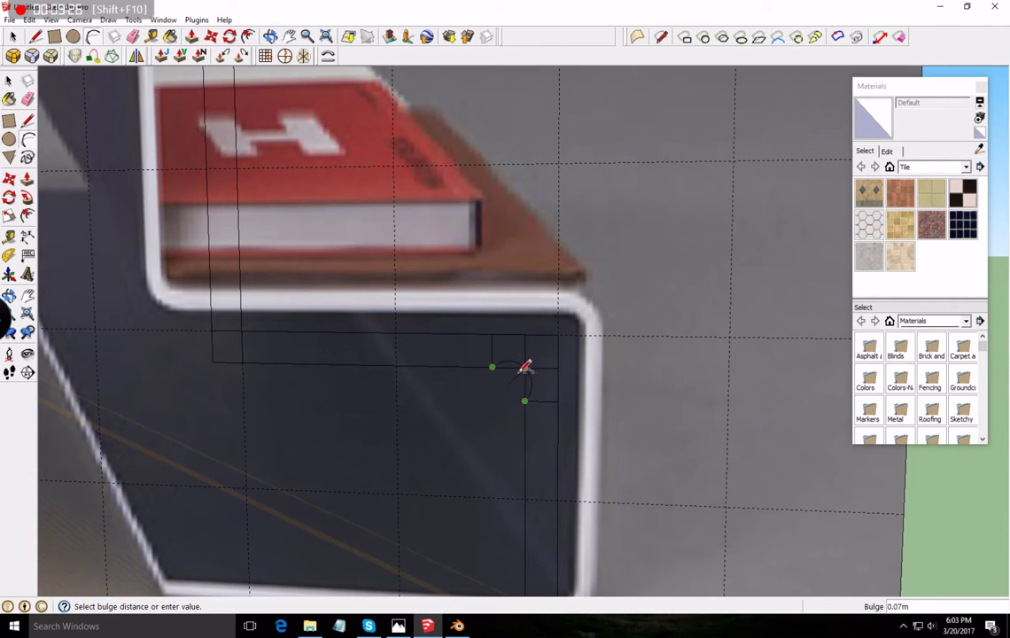
left_click(521, 366)
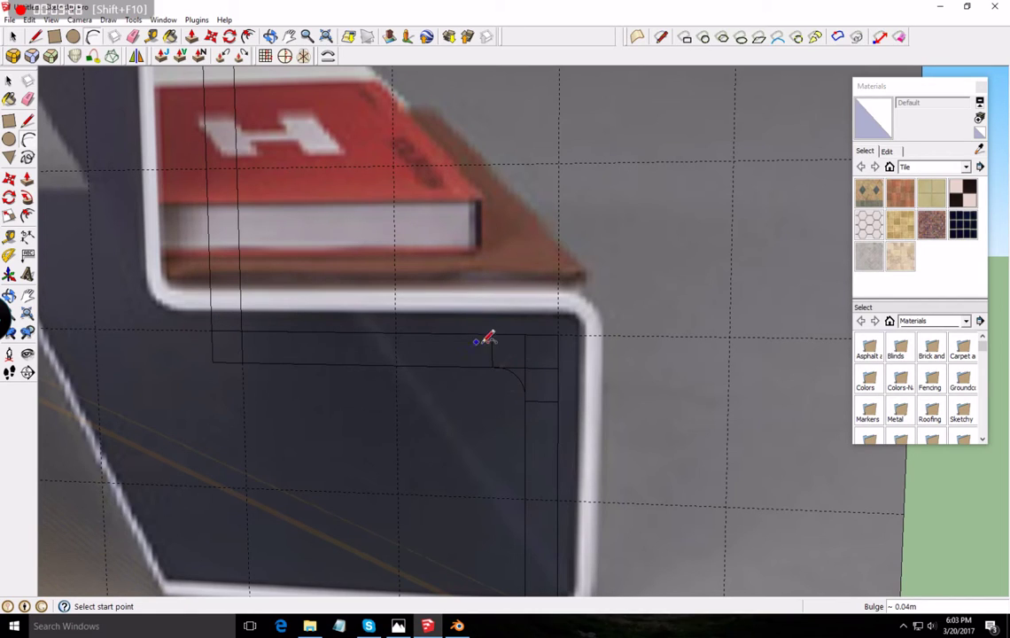
left_click(558, 401)
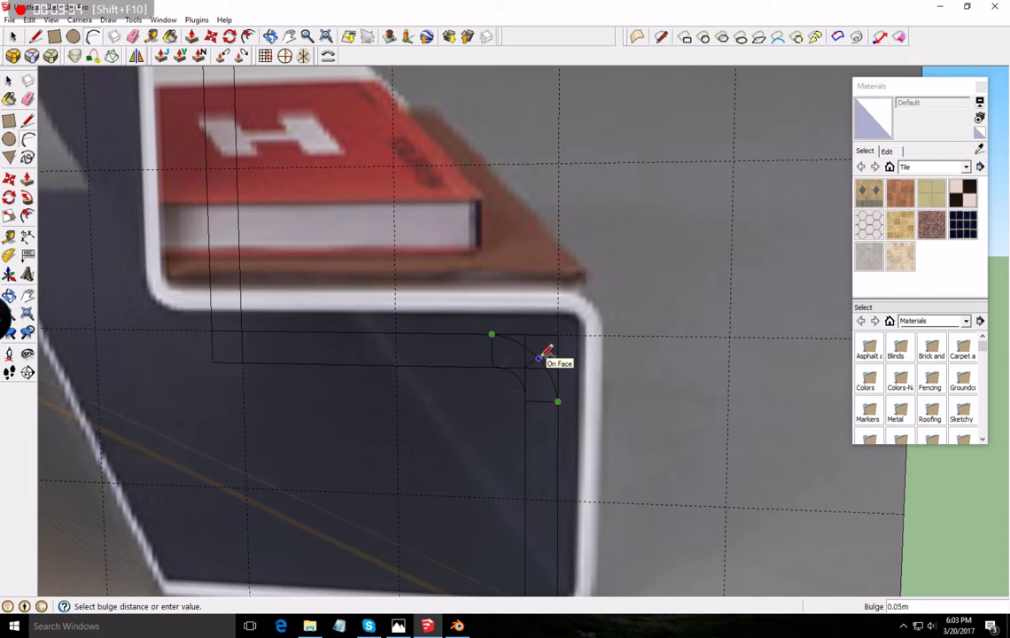
left_click(538, 356)
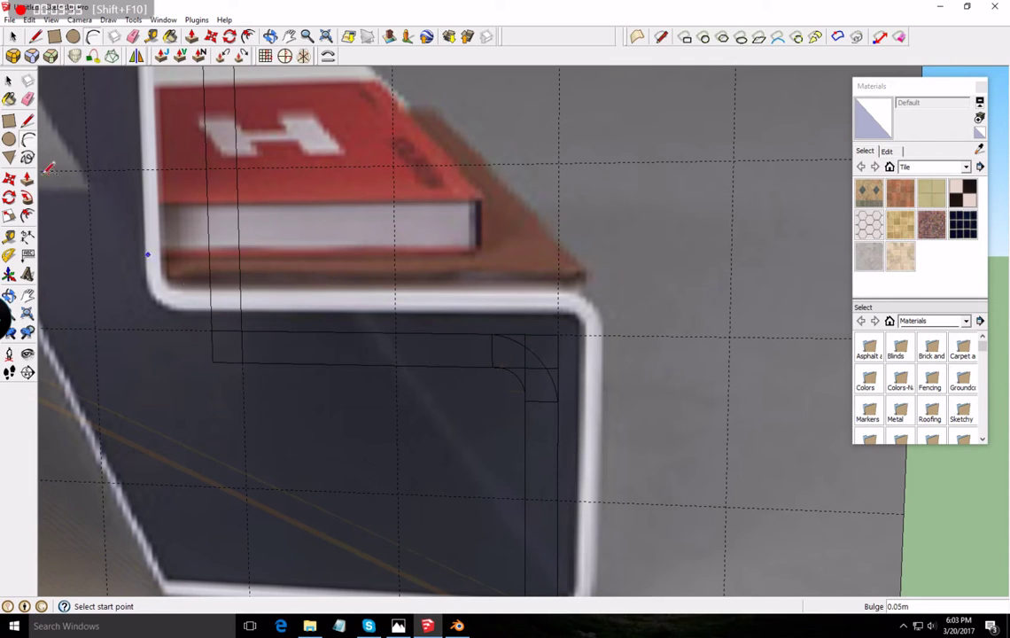
- Erase the cross lines and the square corner edges around the arcs at the lower shelf's right corner
left_click(27, 99)
left_click_drag(483, 340, 551, 390)
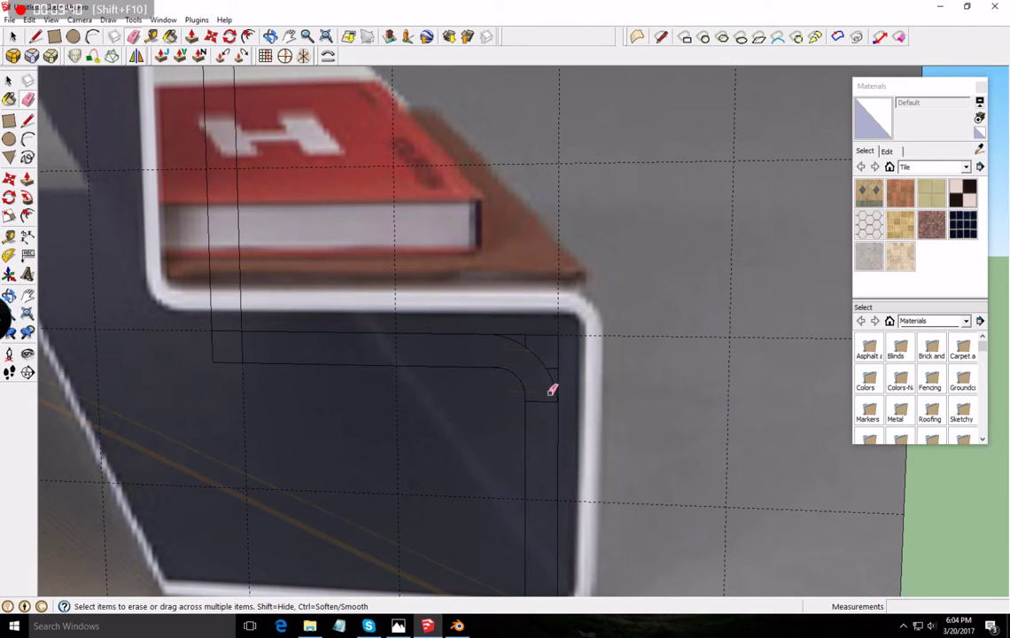
scroll(500, 368, "up", 4)
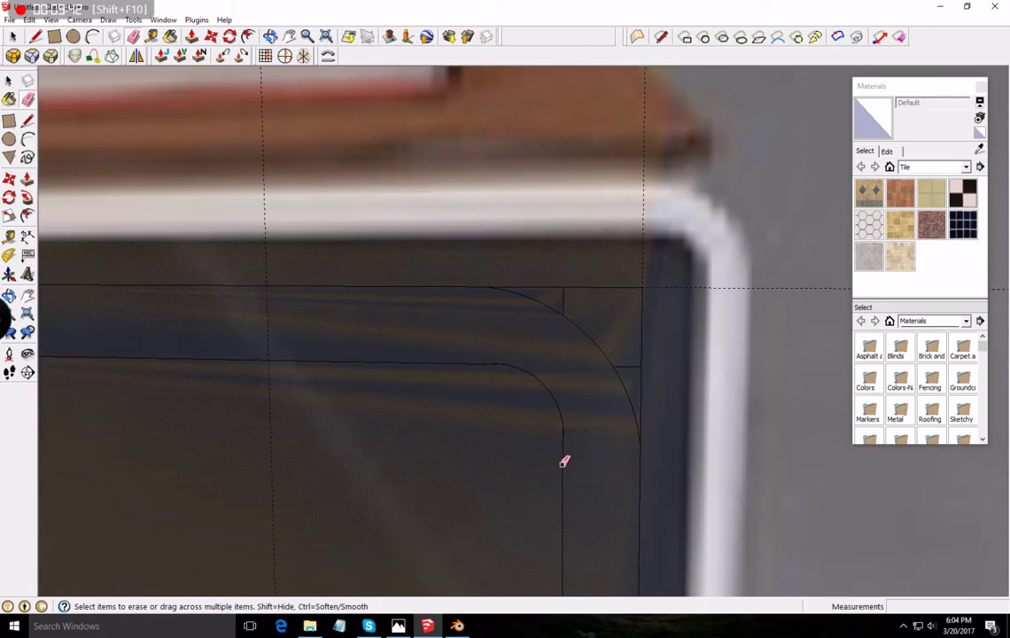
scroll(561, 456, "up", 5)
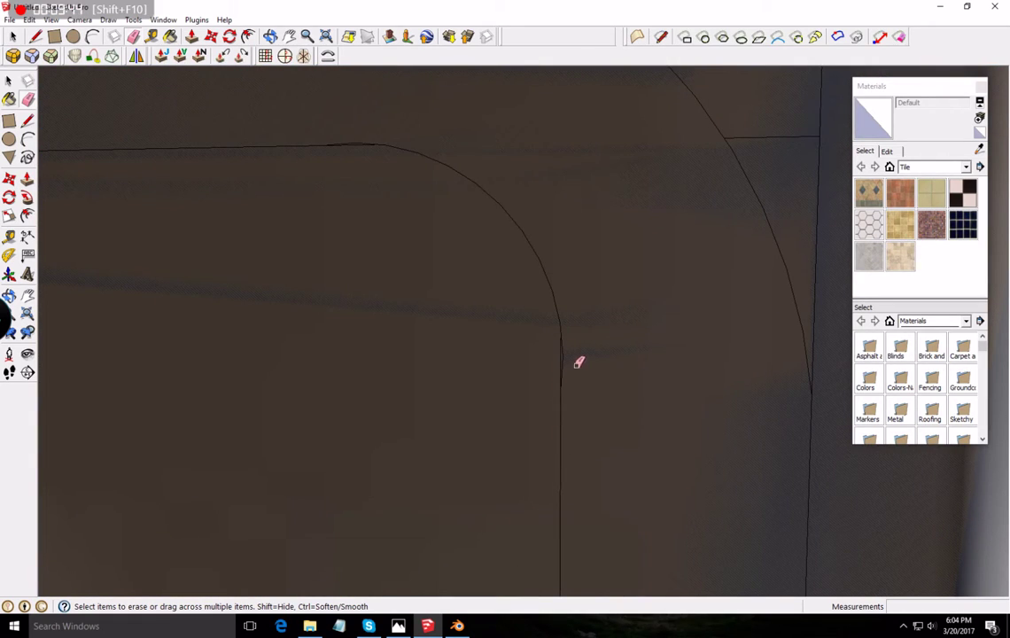
scroll(572, 372, "up", 3)
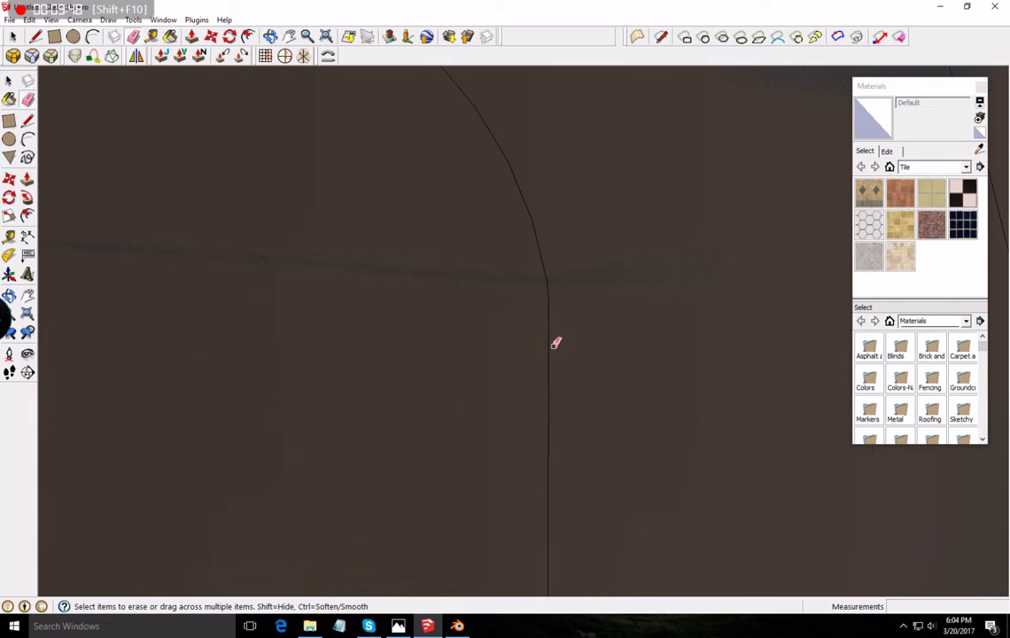
scroll(556, 343, "down", 5)
scroll(406, 180, "up", 3)
middle_click_drag(443, 245, 648, 215)
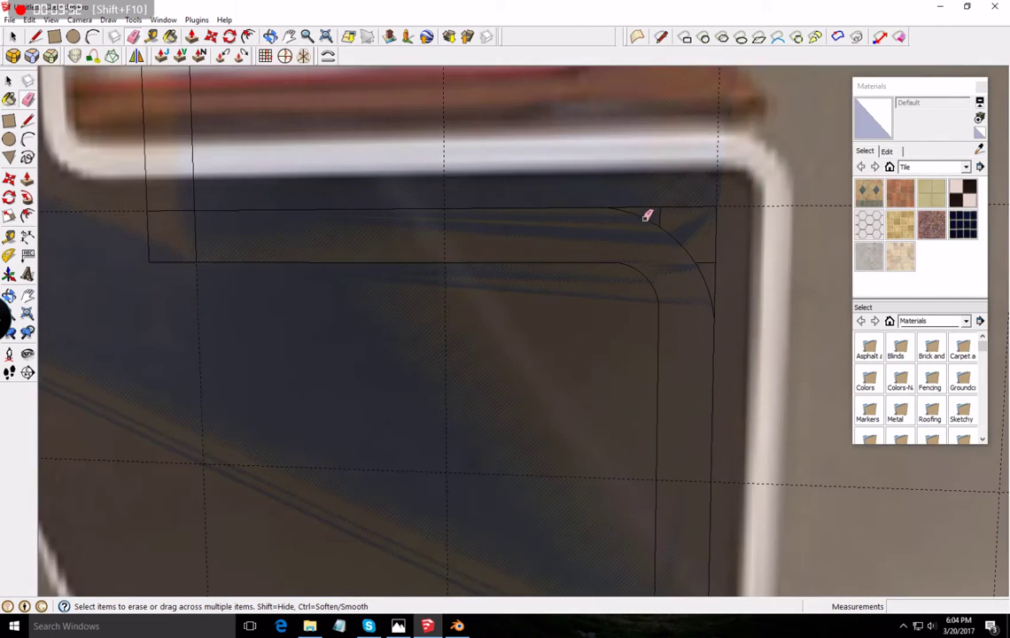
scroll(651, 208, "down", 4)
scroll(669, 200, "up", 4)
left_click_drag(646, 219, 646, 223)
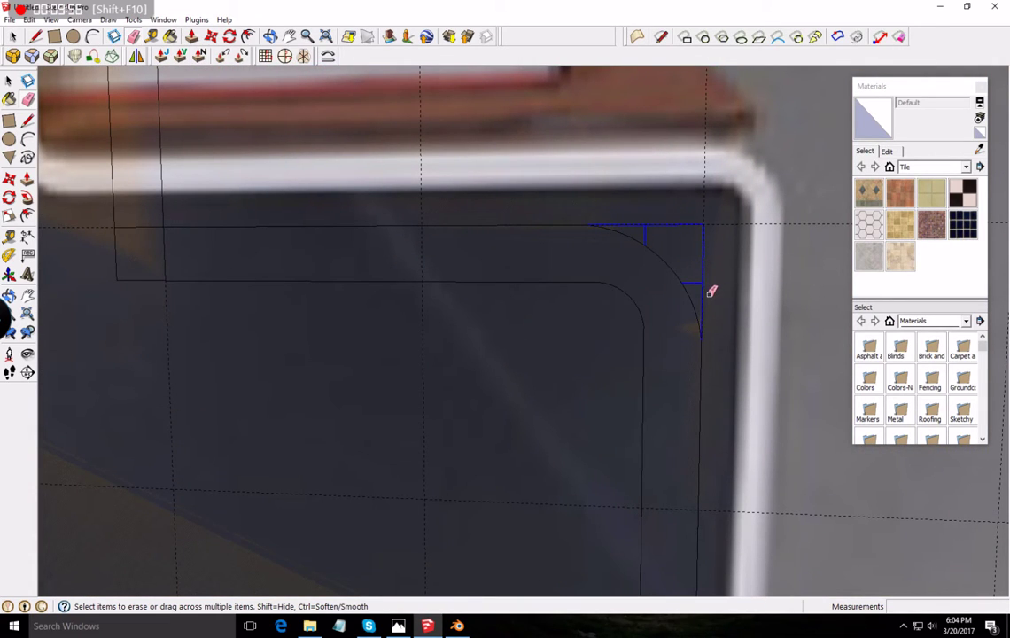
left_click_drag(712, 291, 701, 280)
- Examine the inner and outer arcs of the right foot's rounded corner up close
scroll(701, 280, "down", 5)
middle_click_drag(701, 280, 736, 564)
scroll(637, 216, "up", 5)
scroll(689, 345, "up", 3)
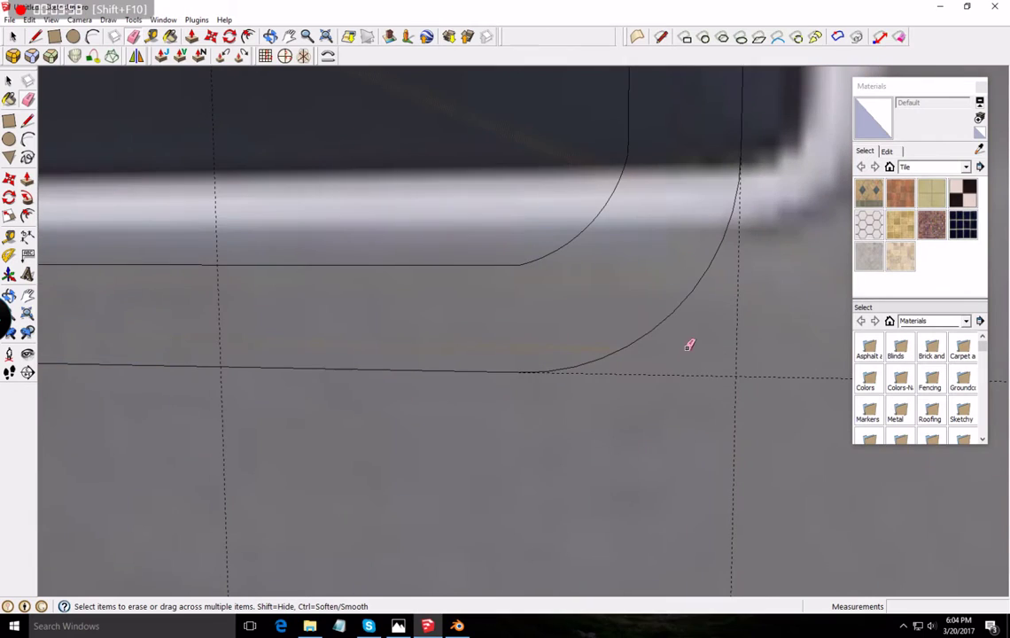
scroll(667, 331, "up", 4)
scroll(663, 327, "down", 5)
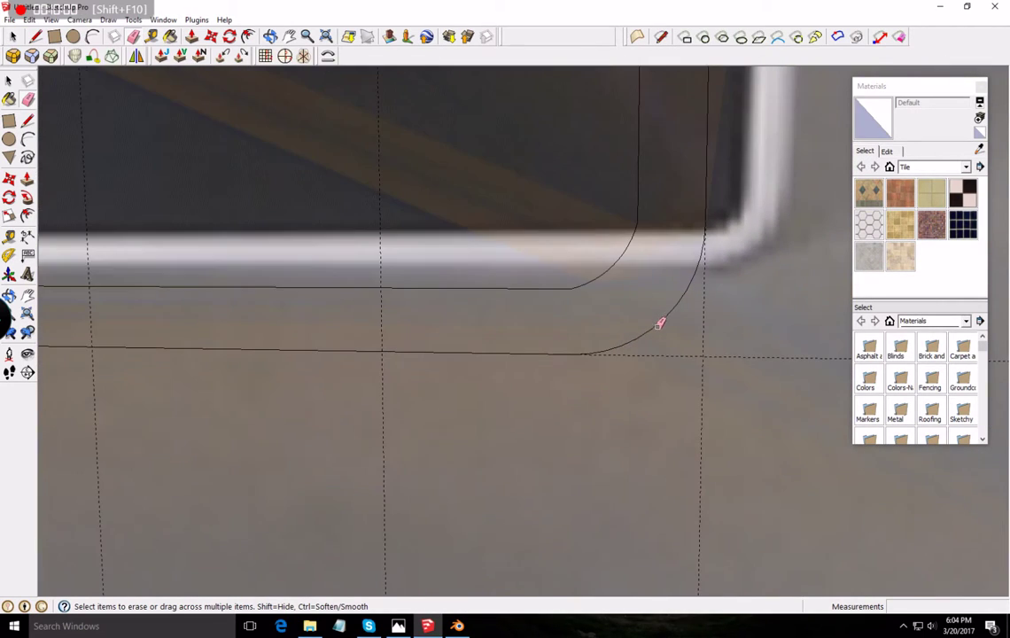
scroll(660, 324, "down", 6)
scroll(568, 271, "down", 2)
- Draw cross lines over the upright and the lower shelf, each about 0.1 m from the shelf's left inside corner
scroll(582, 83, "up", 8)
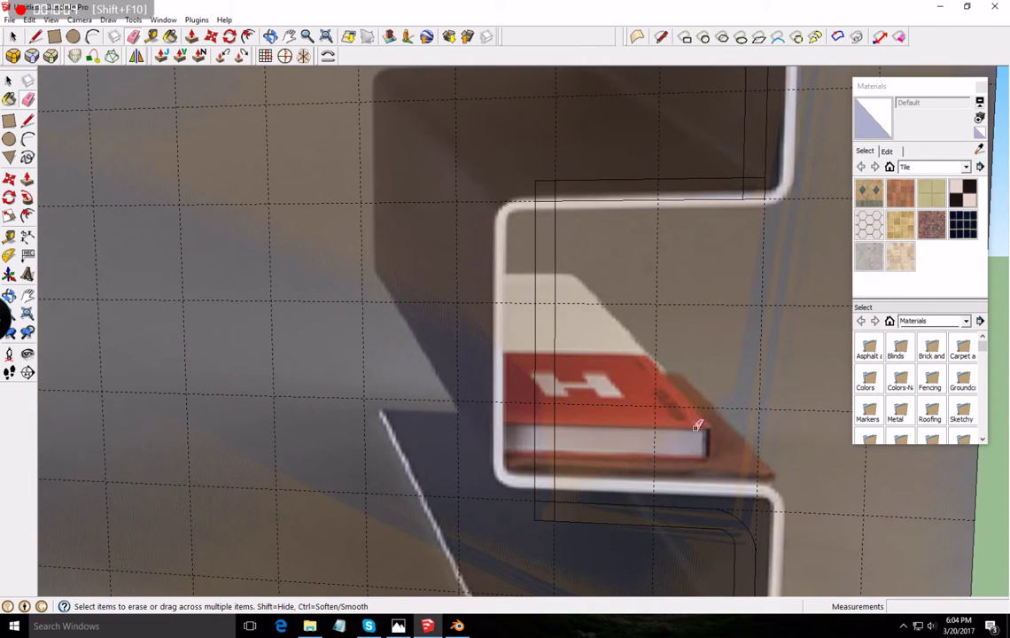
scroll(718, 479, "down", 3)
scroll(621, 425, "up", 3)
left_click(28, 120)
left_click(494, 420)
left_click(493, 401)
left_click(500, 390)
left_click(512, 393)
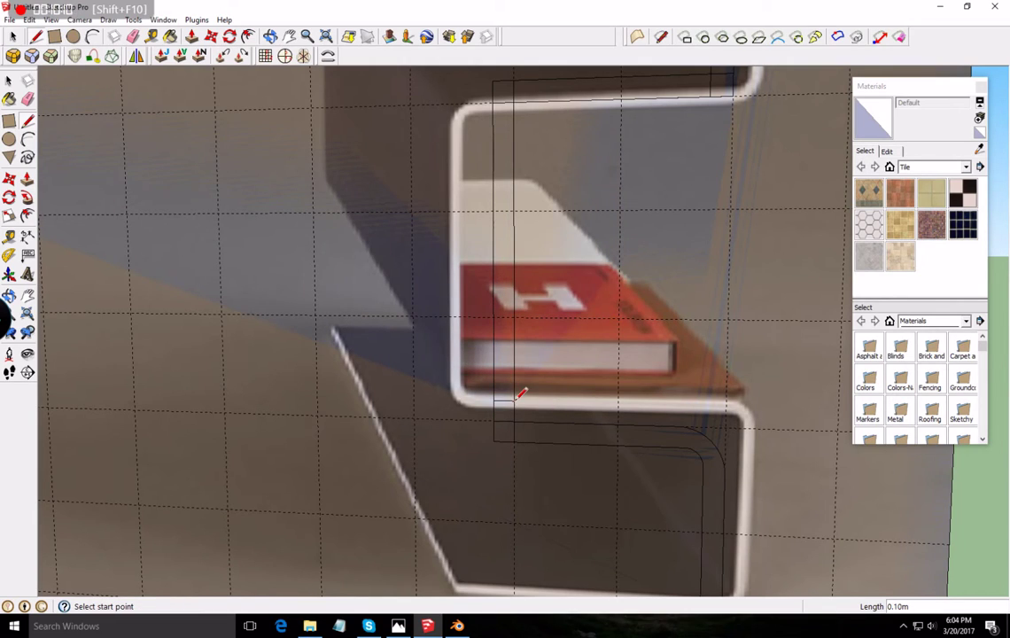
left_click(514, 442)
left_click(535, 442)
left_click(535, 442)
left_click(535, 424)
- Try an arc of 0.01 m bulge across the inside of the lower shelf's left corner, and undo it
scroll(529, 406, "down", 3)
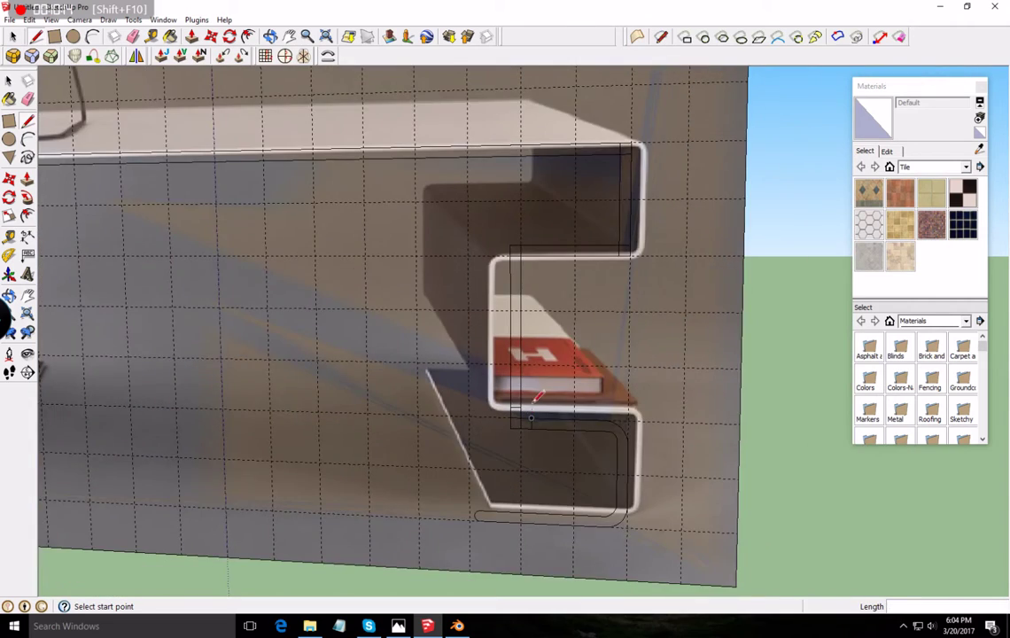
scroll(527, 400, "up", 4)
left_click(27, 139)
left_click(501, 423)
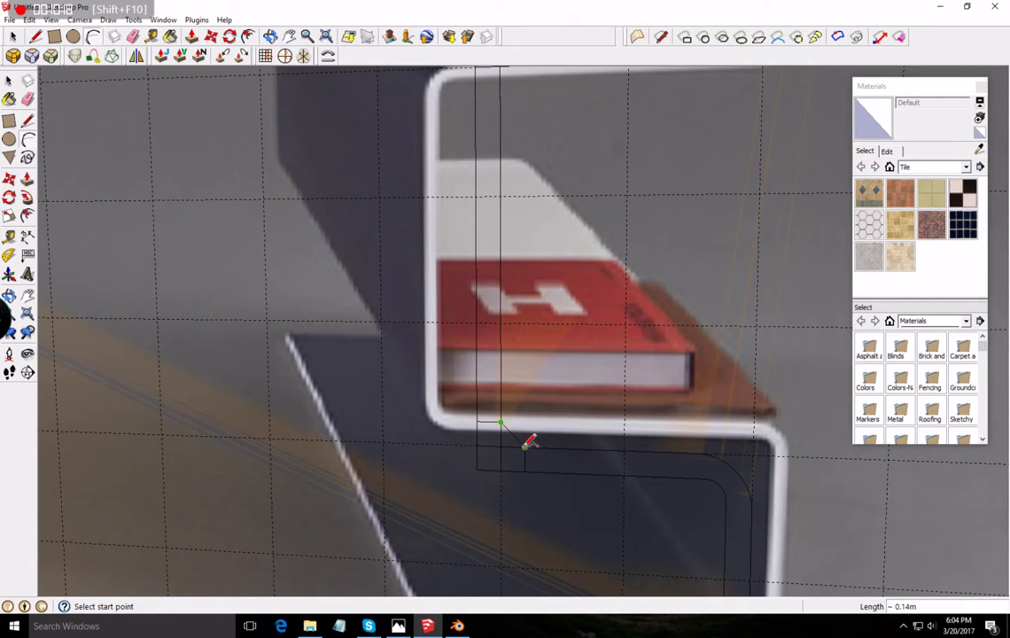
left_click(526, 446)
scroll(511, 425, "up", 2)
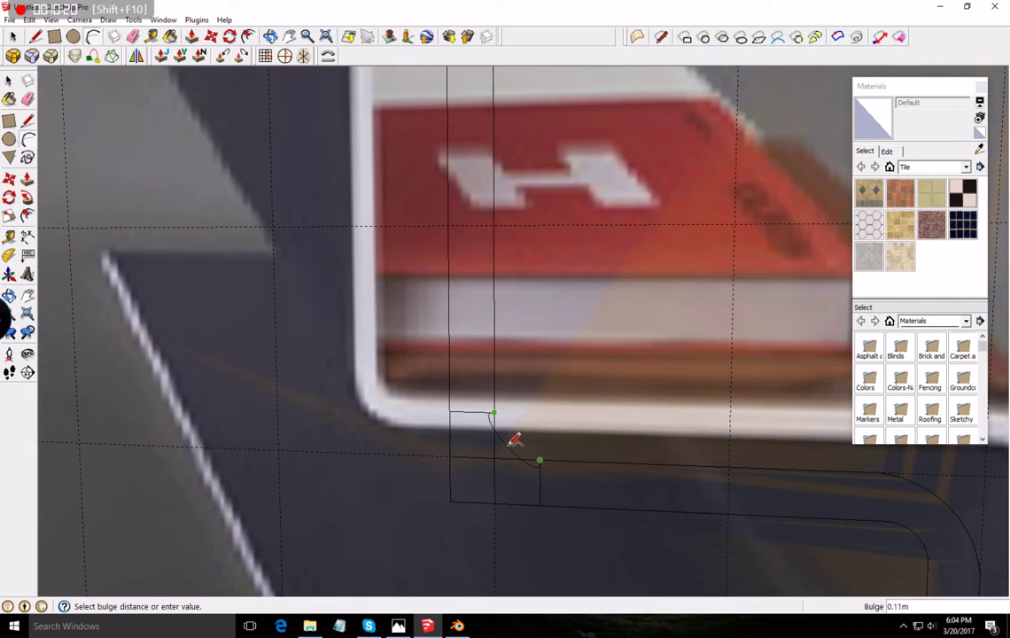
middle_click_drag(563, 413, 444, 469)
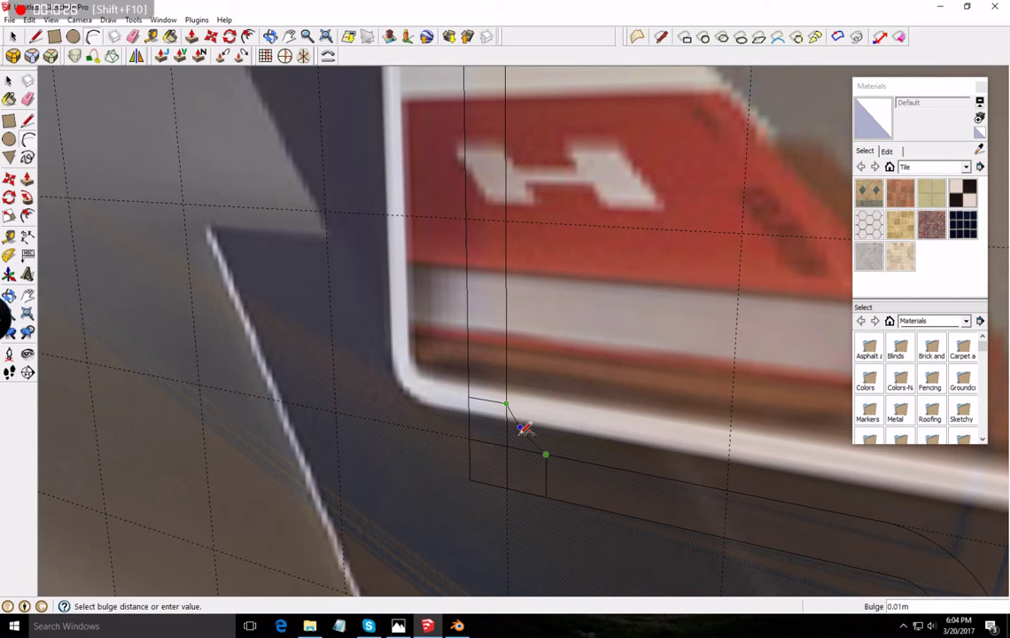
left_click(523, 428)
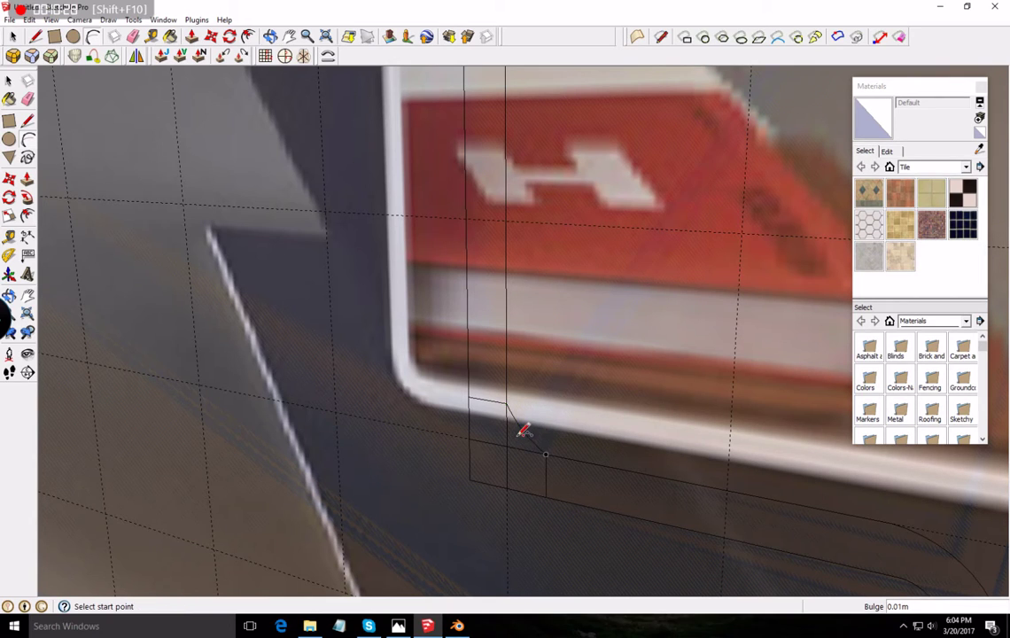
scroll(548, 424, "up", 3)
middle_click_drag(552, 413, 659, 338)
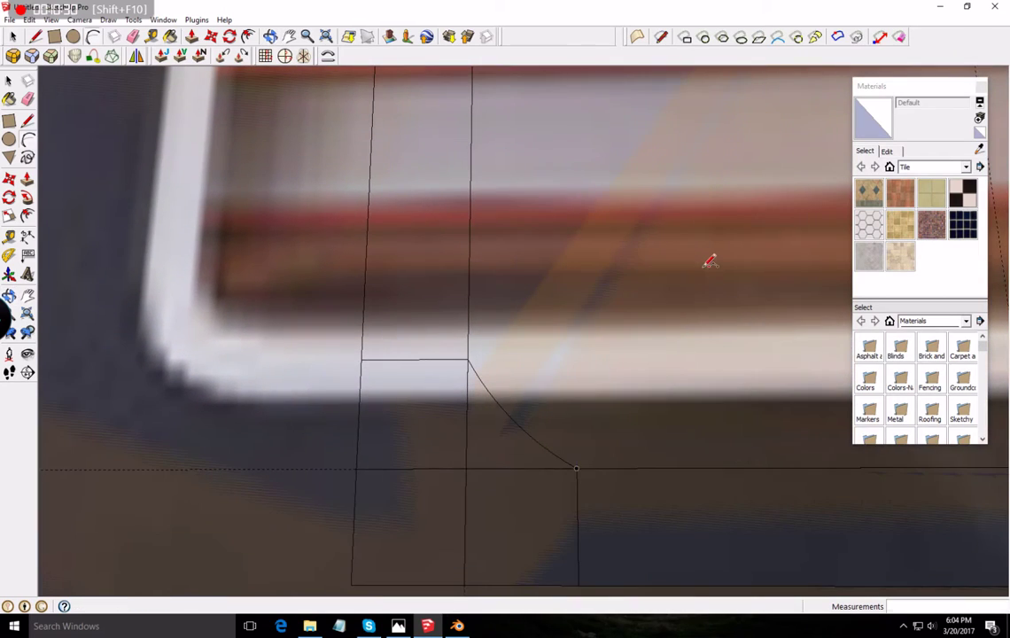
scroll(649, 324, "down", 3)
key("ctrl+z")
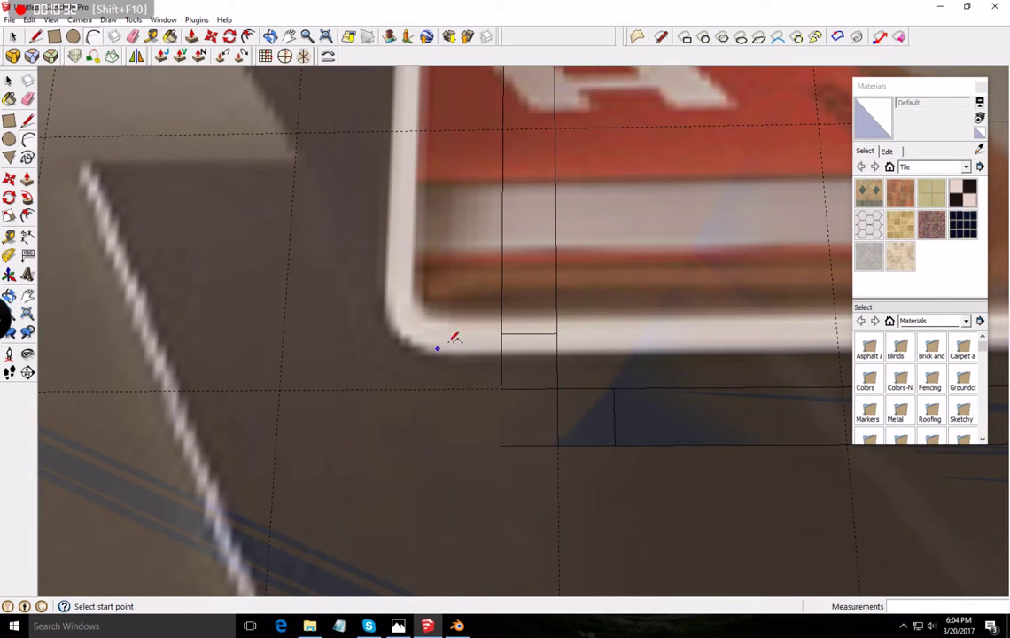
- Draw an arc of 0.02 m bulge across the inside of the lower shelf's left corner between the cross lines
left_click(556, 334)
left_click(613, 387)
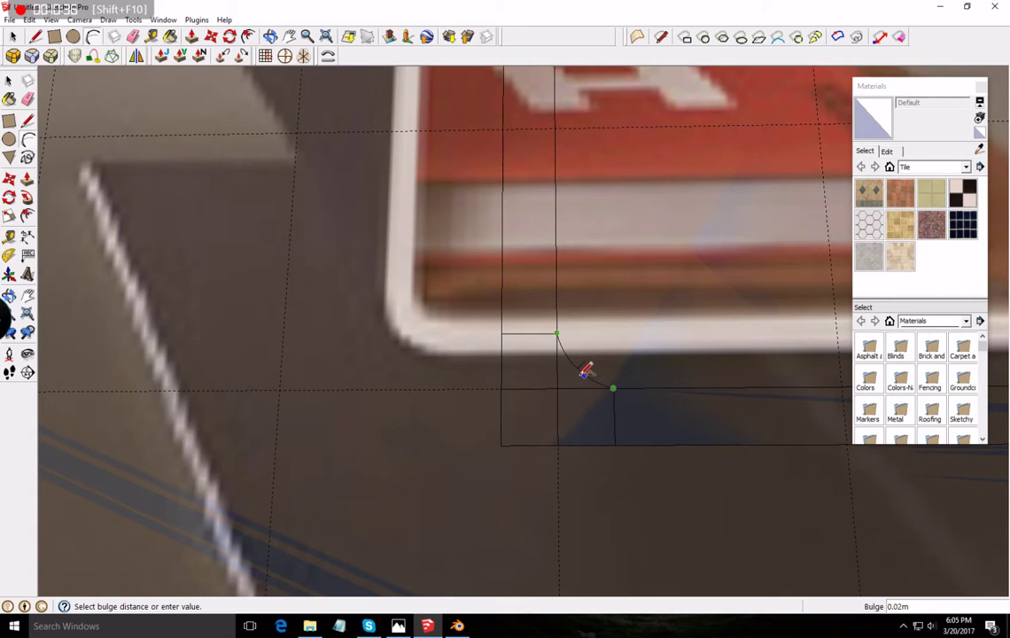
left_click(585, 371)
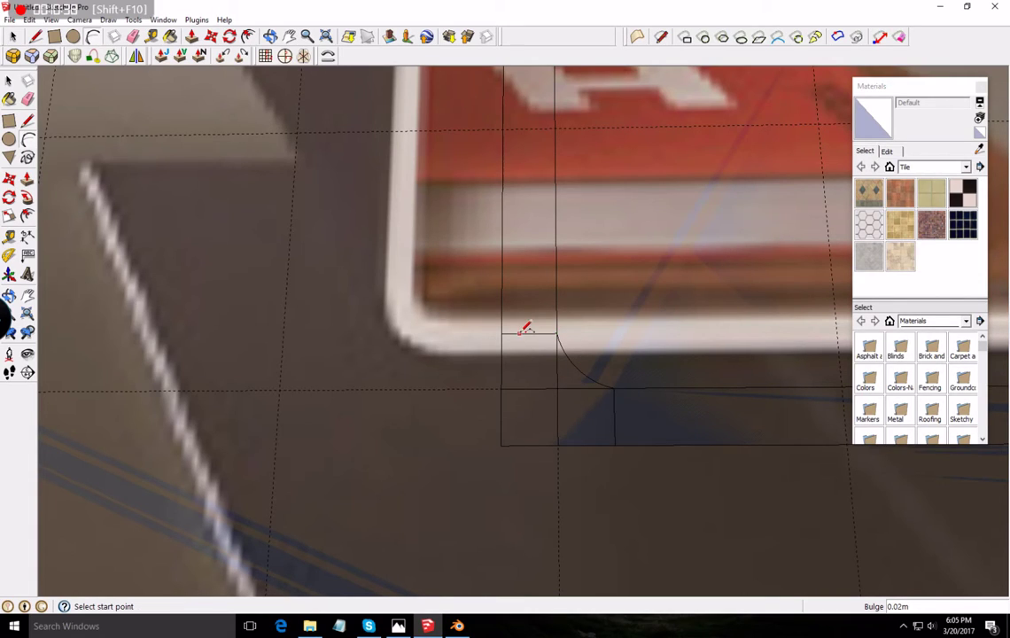
- Draw an arc of 0.06 m bulge across the outside of the lower shelf's left corner between the cross lines' outer ends
key("l")
left_click(501, 334)
left_click(615, 443)
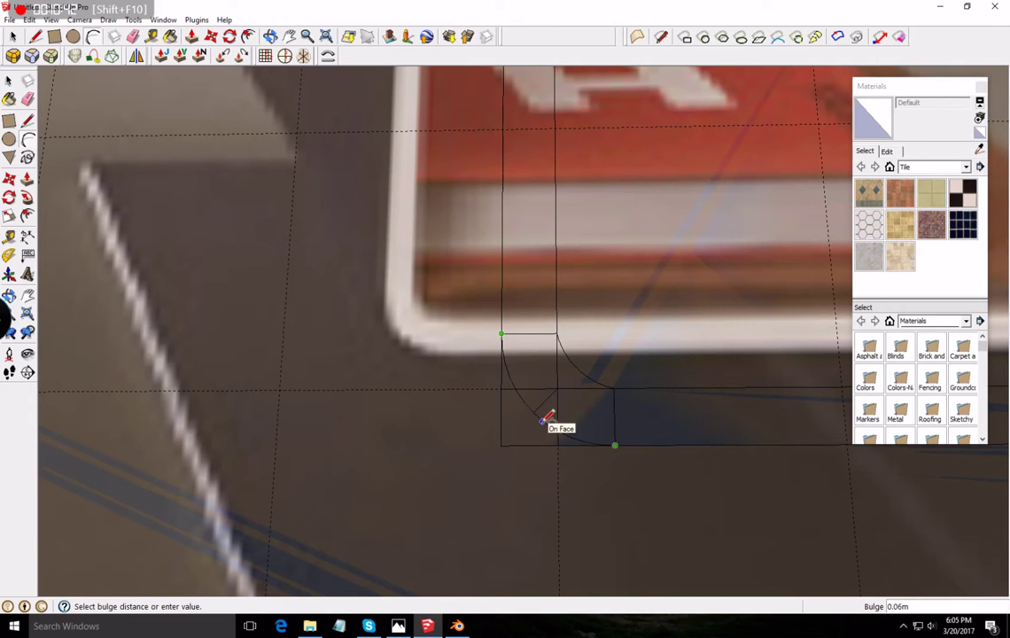
left_click(553, 416)
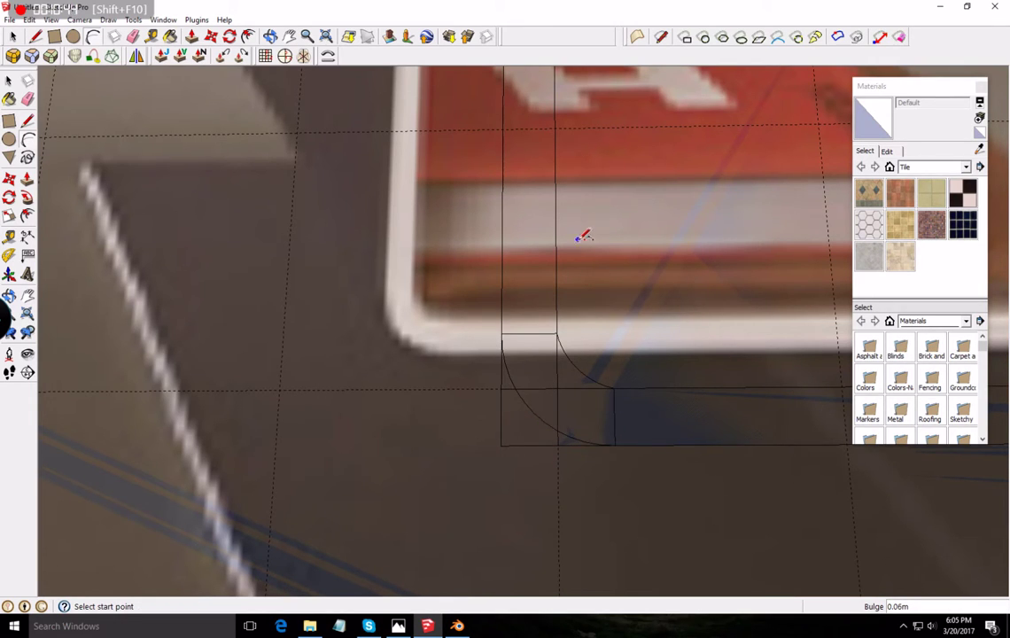
- Erase the cross lines, the inner corner edges and the square outer corner around the lower shelf's left arcs
scroll(571, 252, "down", 3)
scroll(550, 257, "up", 3)
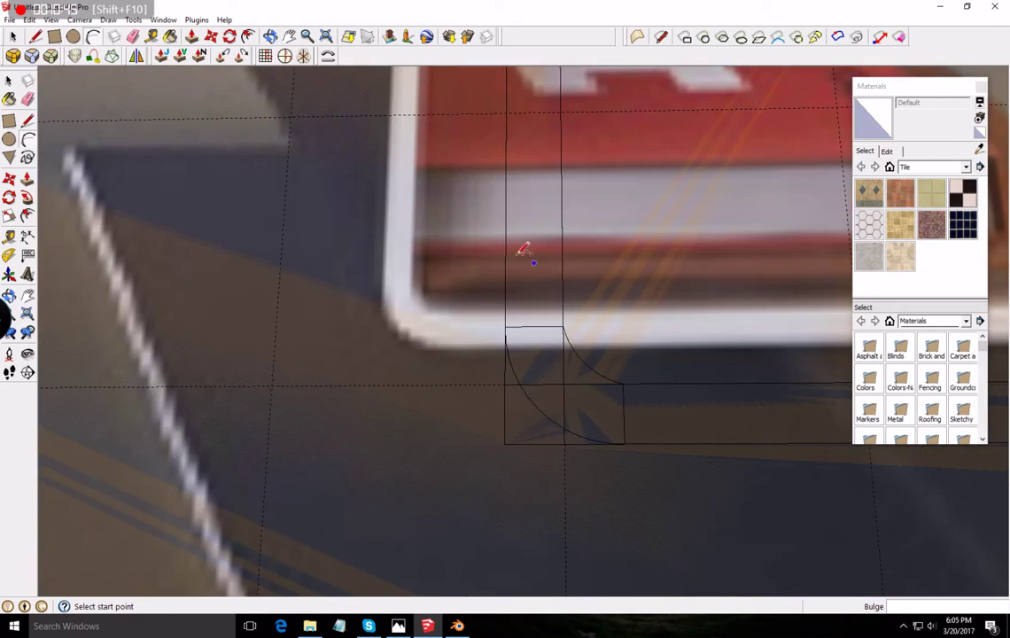
left_click(28, 99)
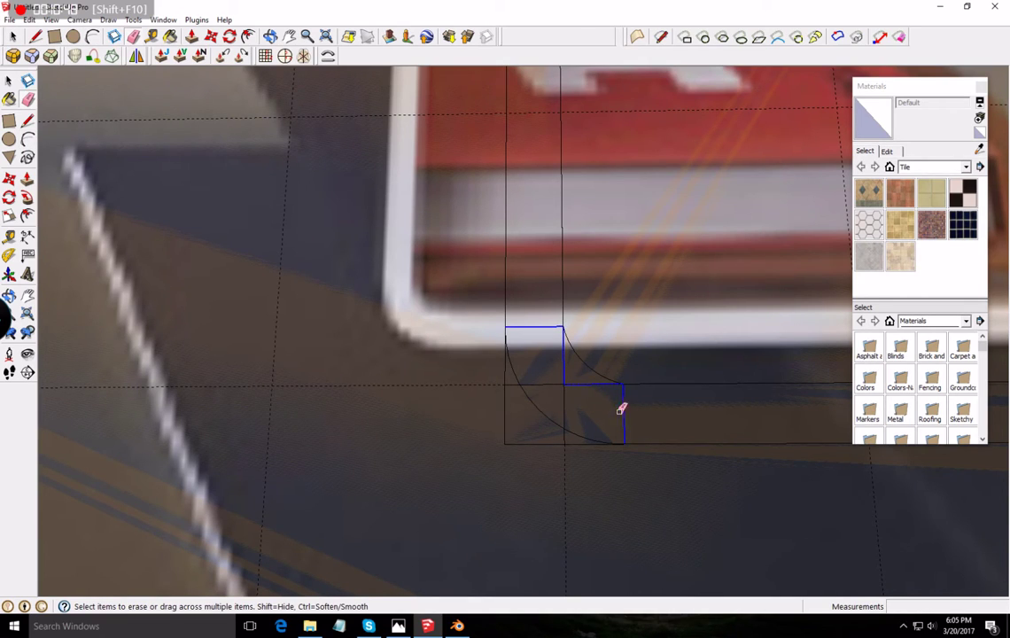
left_click_drag(564, 376, 567, 387)
mouse_move(499, 408)
left_mouse_down()
mouse_move(548, 446)
mouse_move(515, 377)
mouse_move(524, 399)
left_mouse_up()
left_click_drag(579, 440, 568, 434)
- Draw a cross line over the upper shelf about 0.1 m from the inside of its right corner
scroll(635, 223, "down", 6)
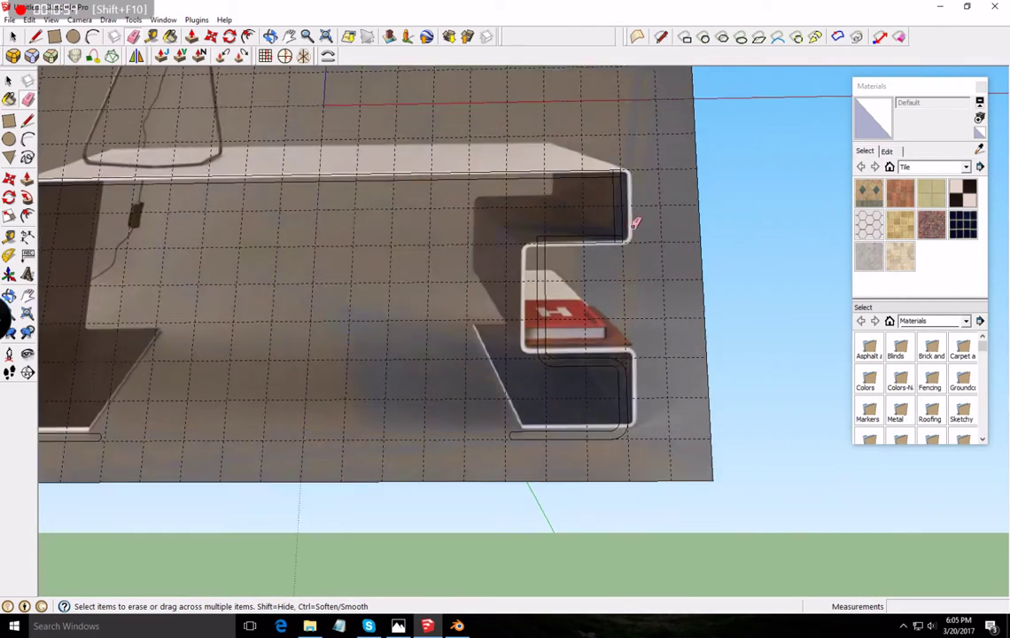
scroll(634, 223, "up", 8)
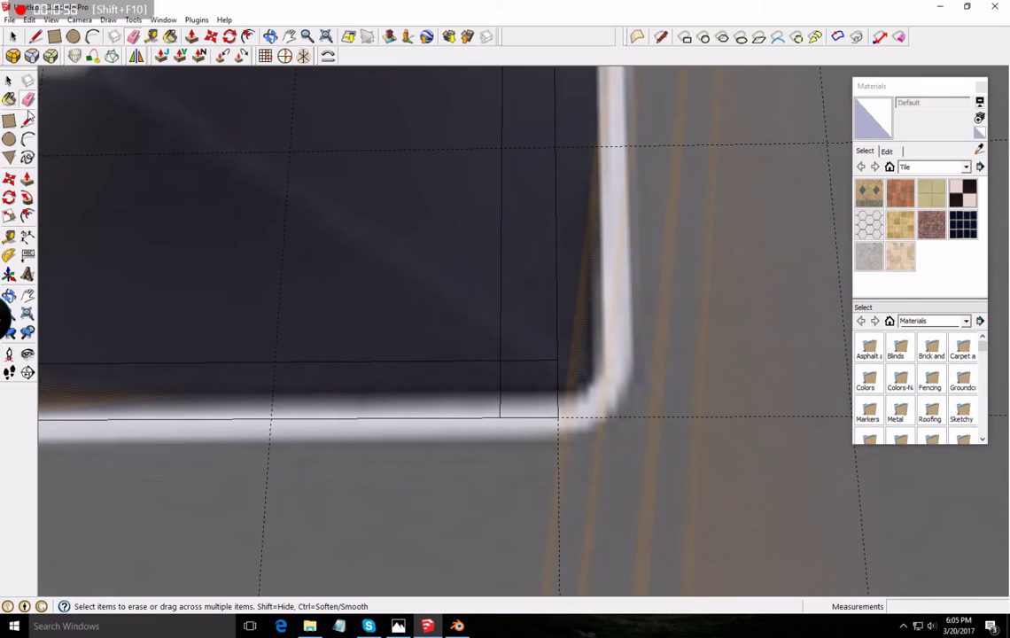
left_click(27, 118)
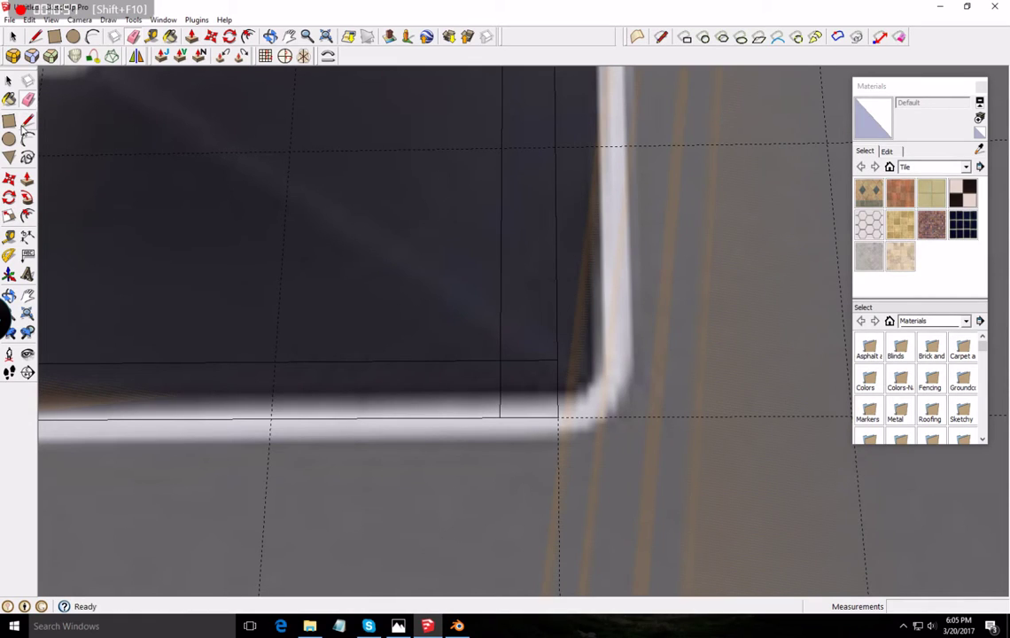
left_click(501, 355)
left_click(28, 119)
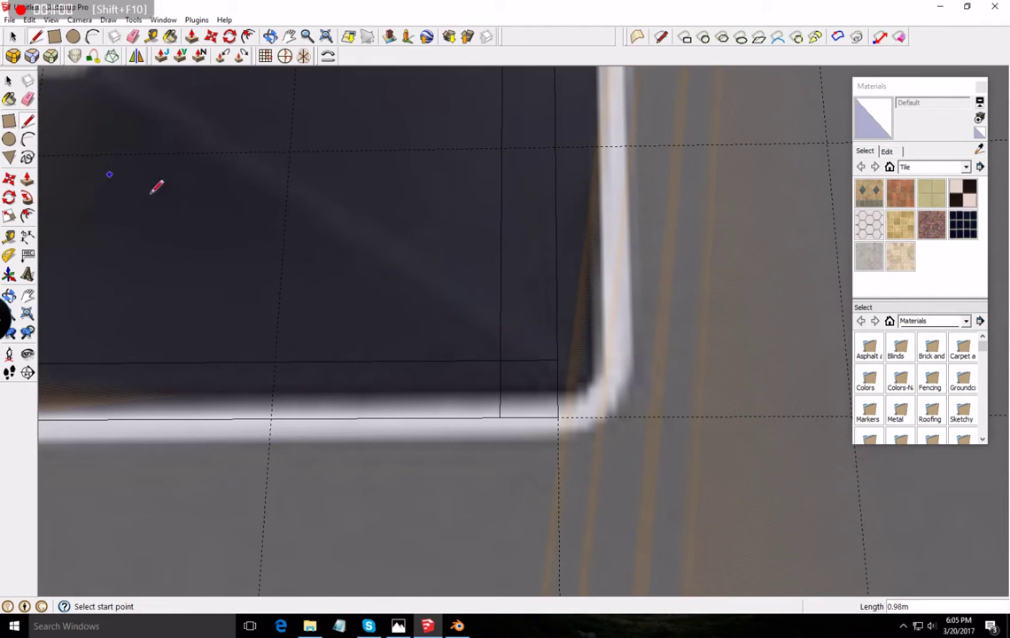
left_click(500, 360)
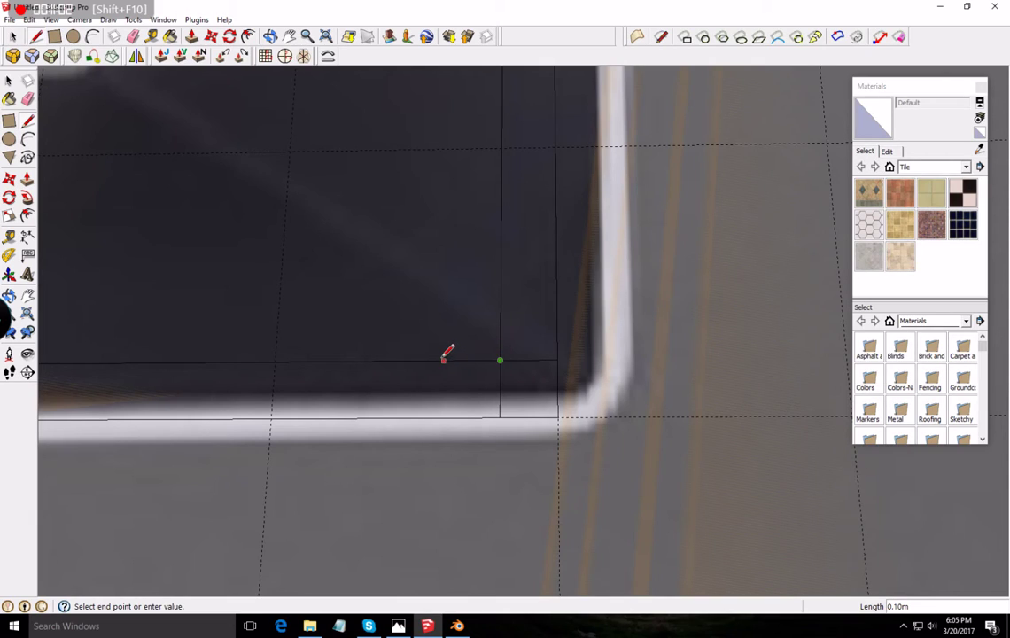
key("Escape")
left_click(442, 360)
left_click(442, 416)
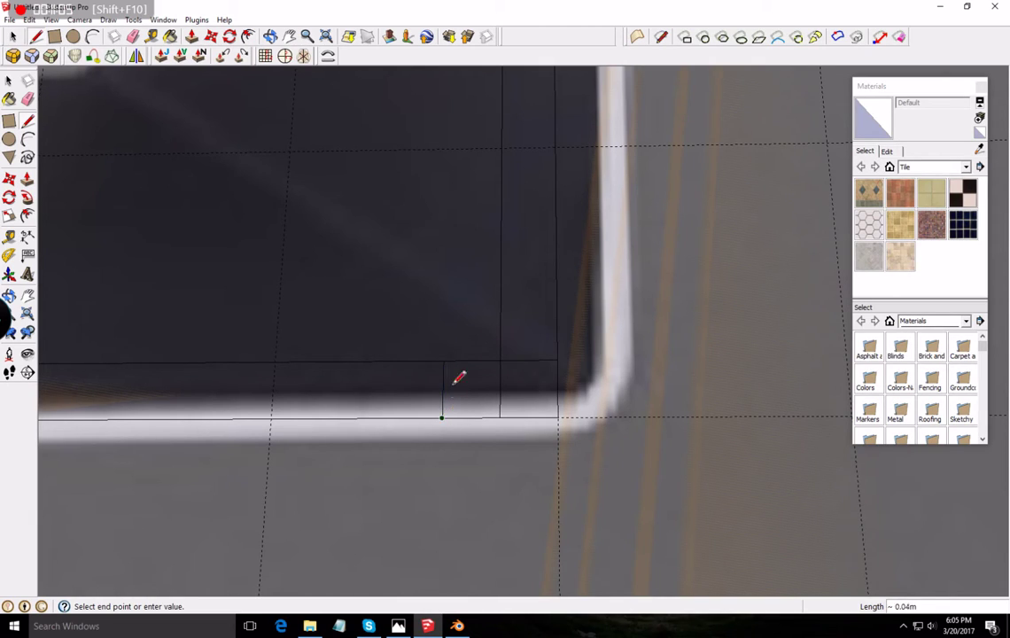
- Draw a cross line over the right upright about 0.1 m above the inside corner, and erase the square outer corner and overlap edges
left_click(28, 122)
left_click(499, 360)
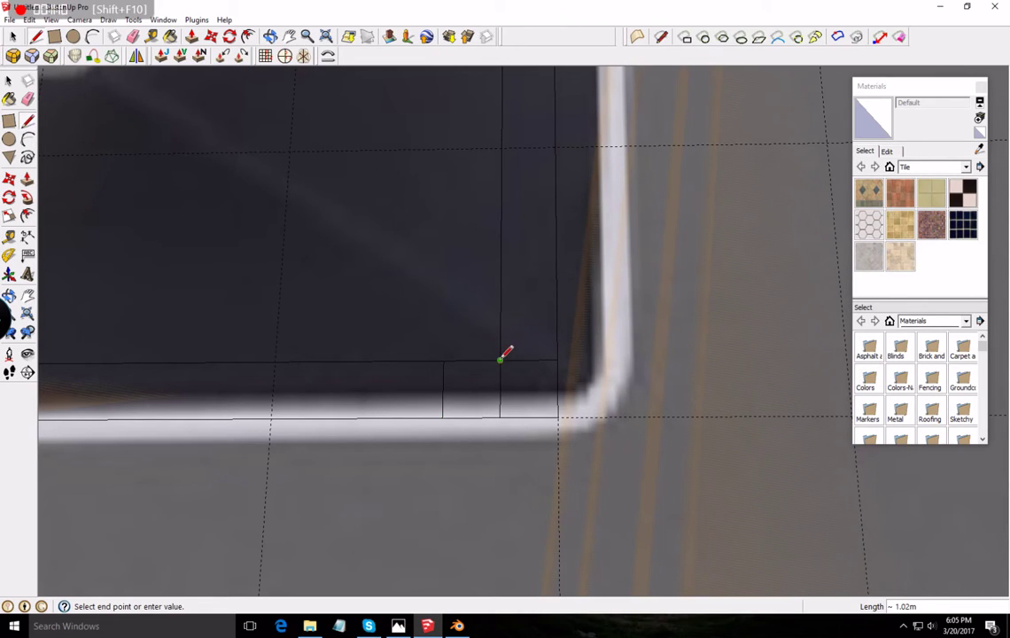
left_click(502, 298)
left_click(500, 305)
left_click(558, 304)
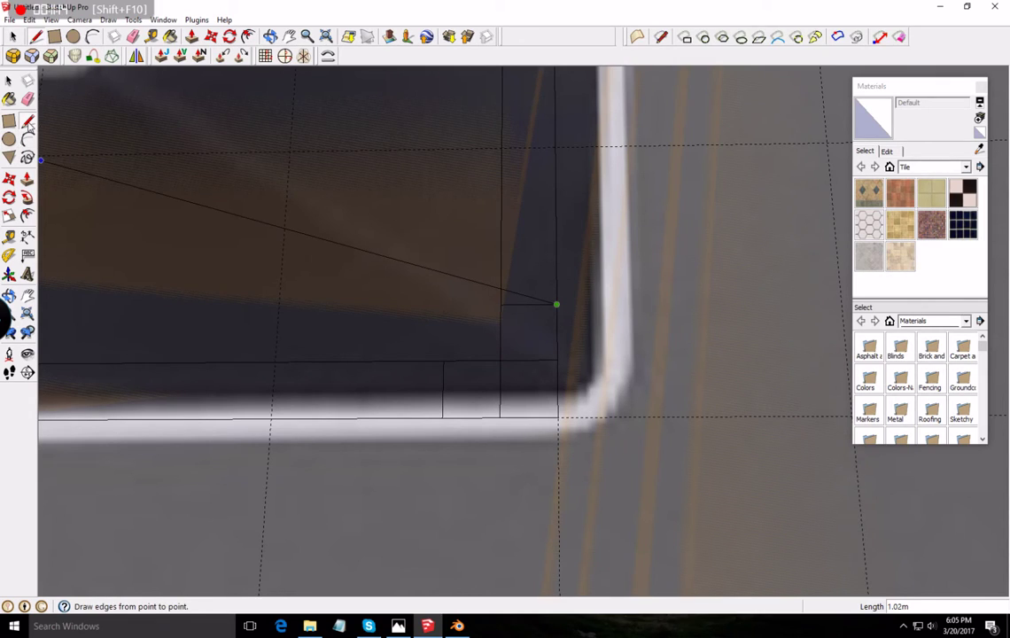
left_click(27, 99)
mouse_move(494, 394)
left_mouse_down()
mouse_move(542, 353)
mouse_move(548, 391)
mouse_move(502, 421)
mouse_move(583, 364)
left_mouse_up()
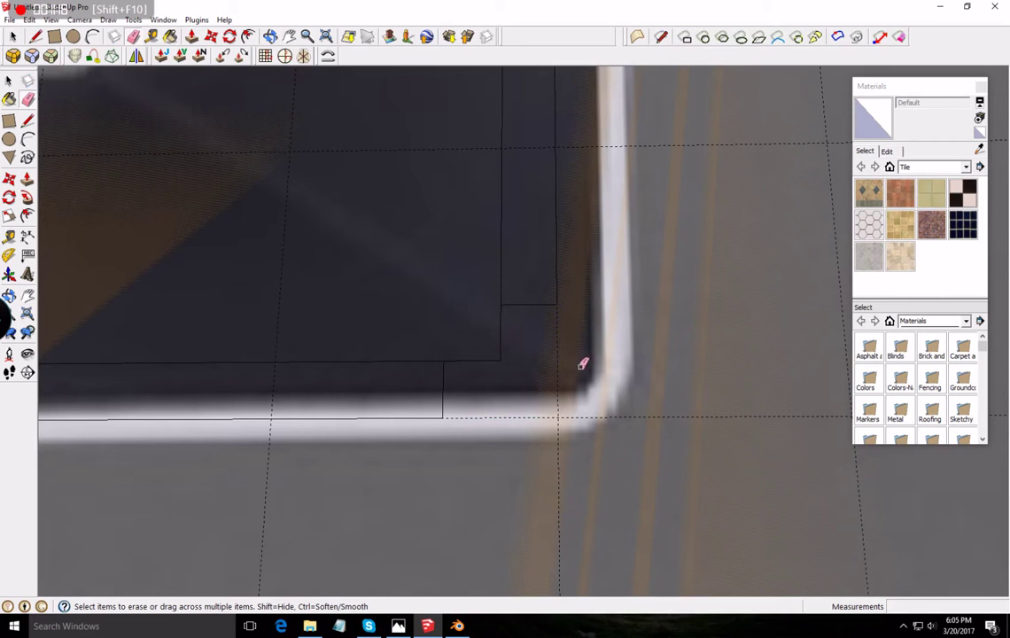
- Draw an arc of 0.06 m bulge across the outside of the upper shelf's right corner between the cross lines
left_click(29, 138)
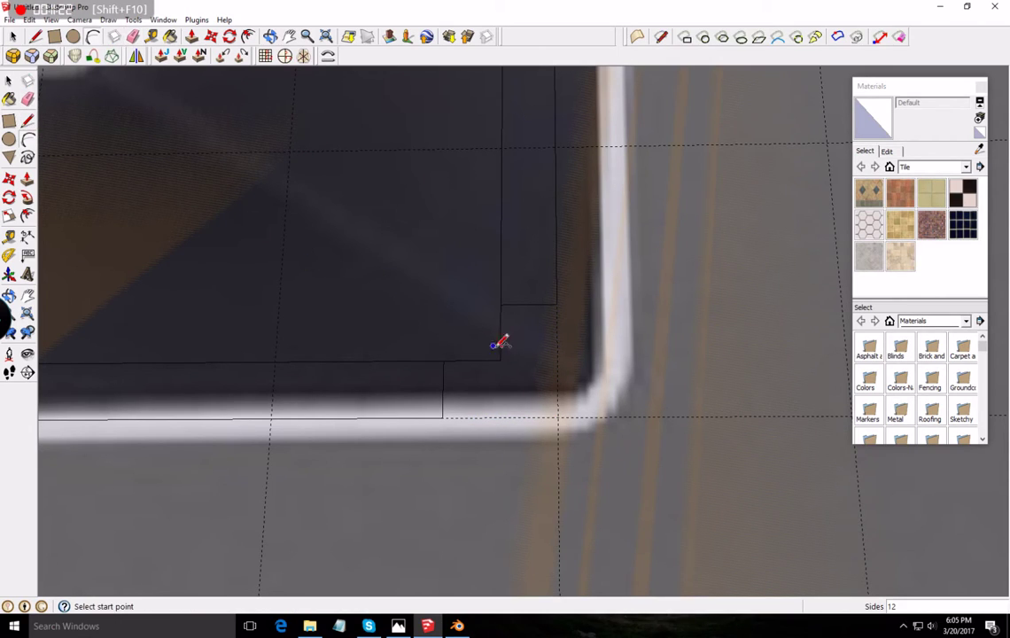
left_click(442, 418)
left_click(557, 302)
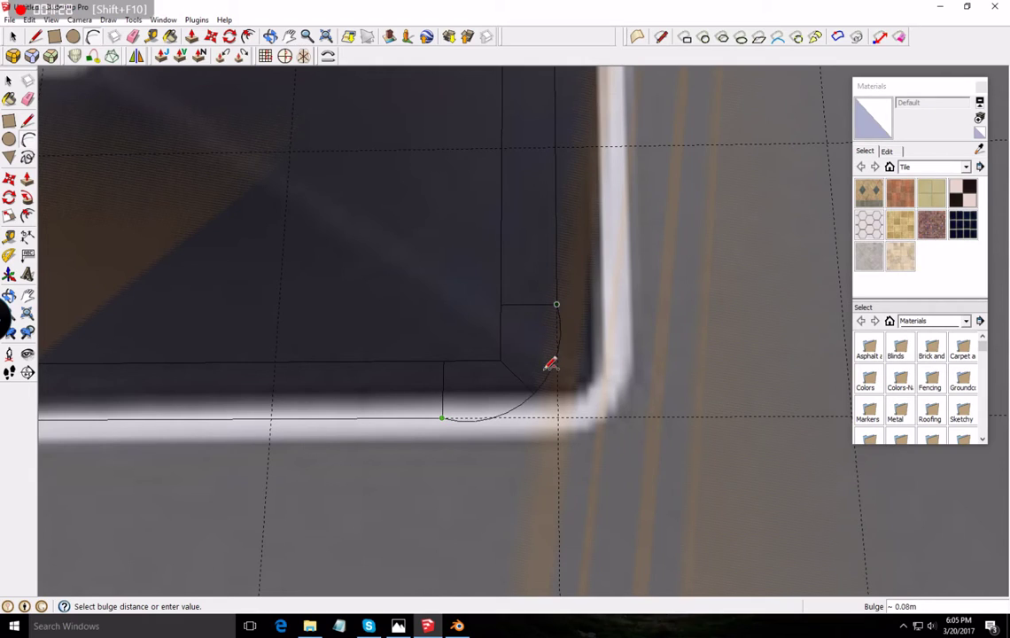
left_click(546, 365)
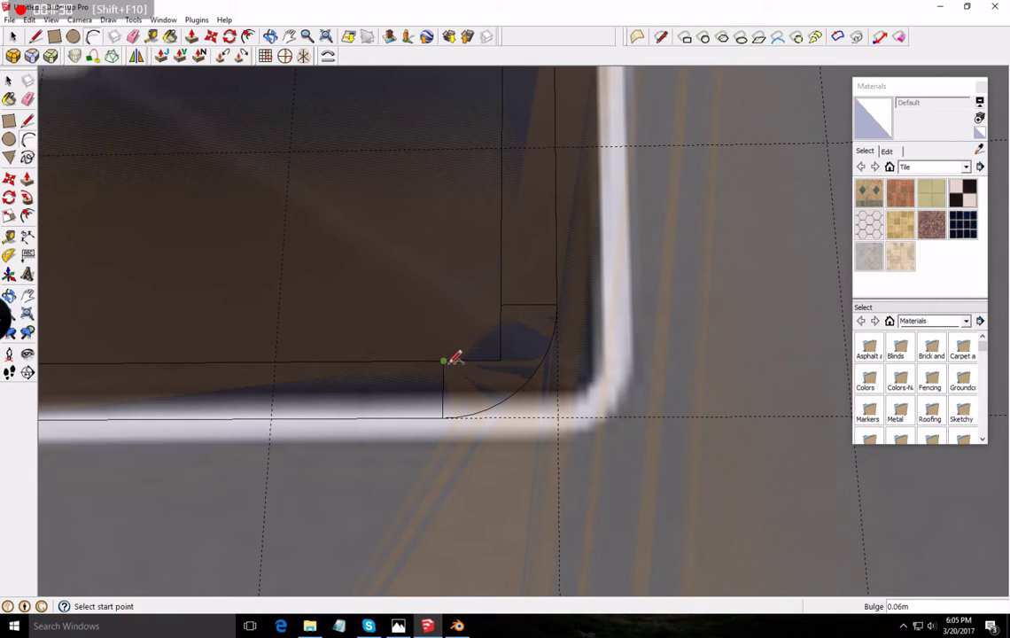
- Draw an arc of 0.02 m bulge across the inside of the upper shelf's right corner, and erase the leftover cross lines and corner edges
left_click(501, 305)
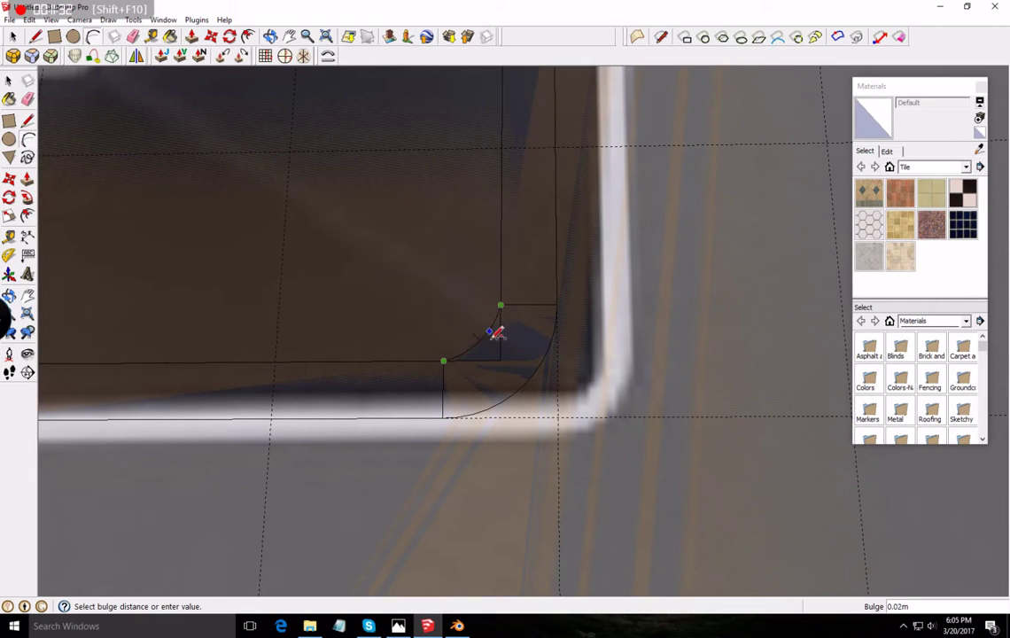
left_click(492, 333)
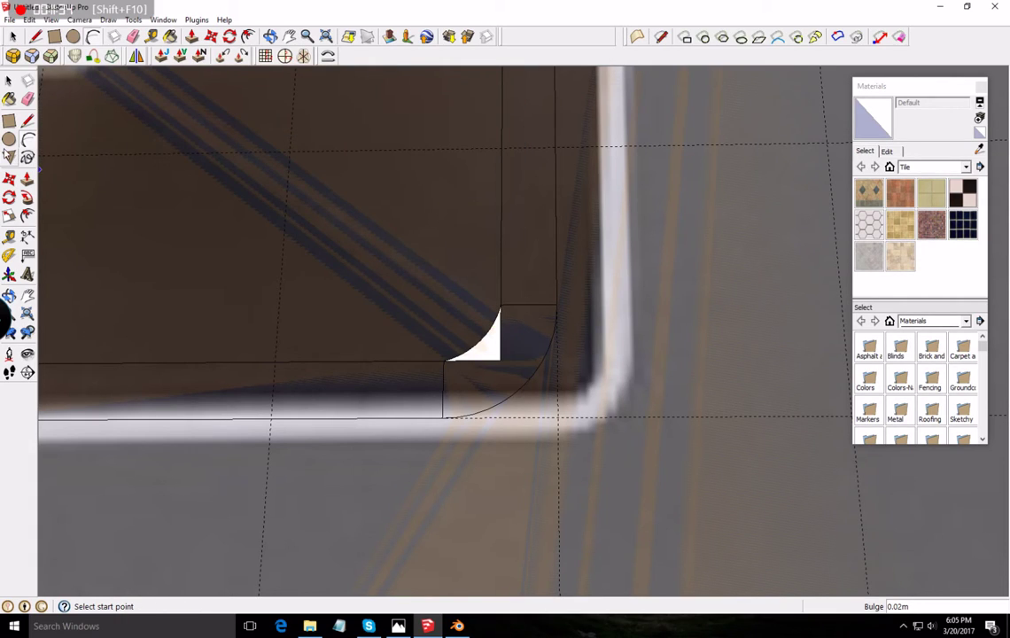
left_click(28, 100)
mouse_move(472, 385)
left_mouse_down()
mouse_move(442, 383)
mouse_move(508, 340)
mouse_move(523, 317)
left_mouse_up()
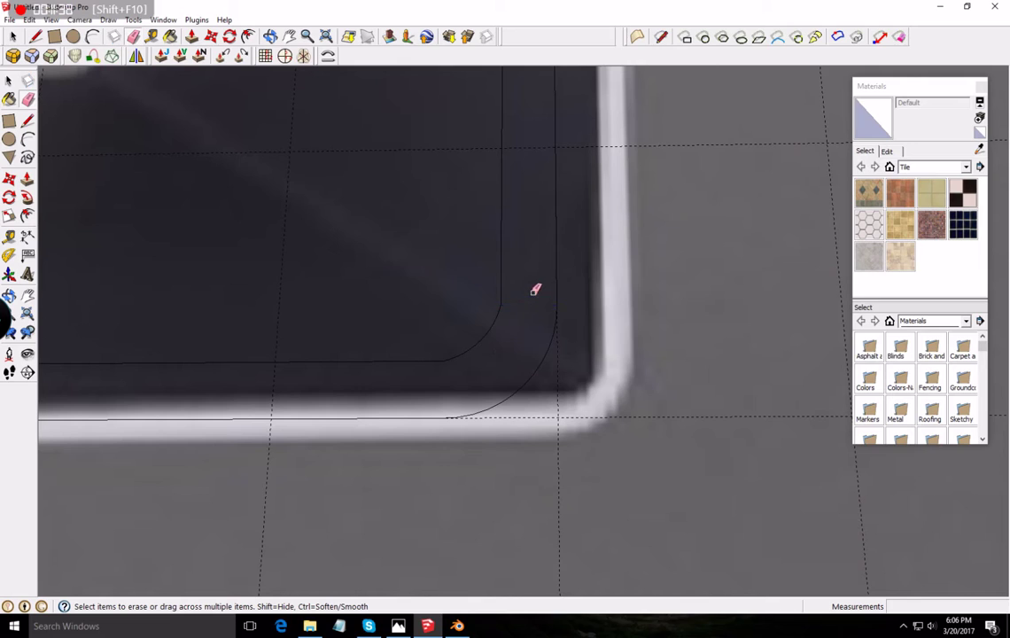
- Draw a cross line over the left upright about 0.1 m below the inside of the upper shelf's left corner
scroll(535, 290, "down", 5)
scroll(542, 266, "up", 5)
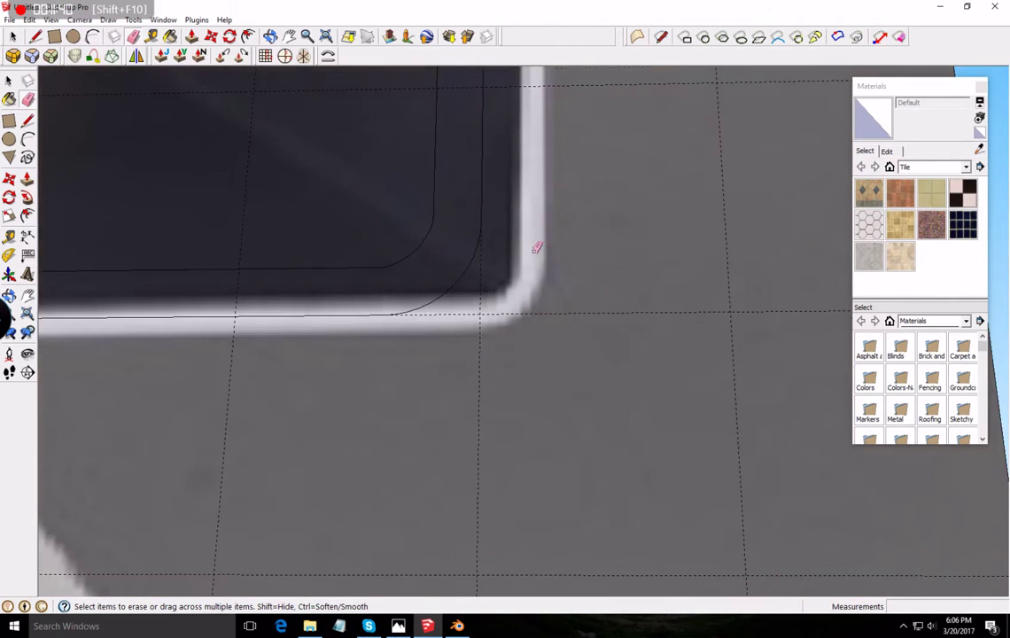
scroll(401, 194, "up", 3)
scroll(404, 207, "down", 5)
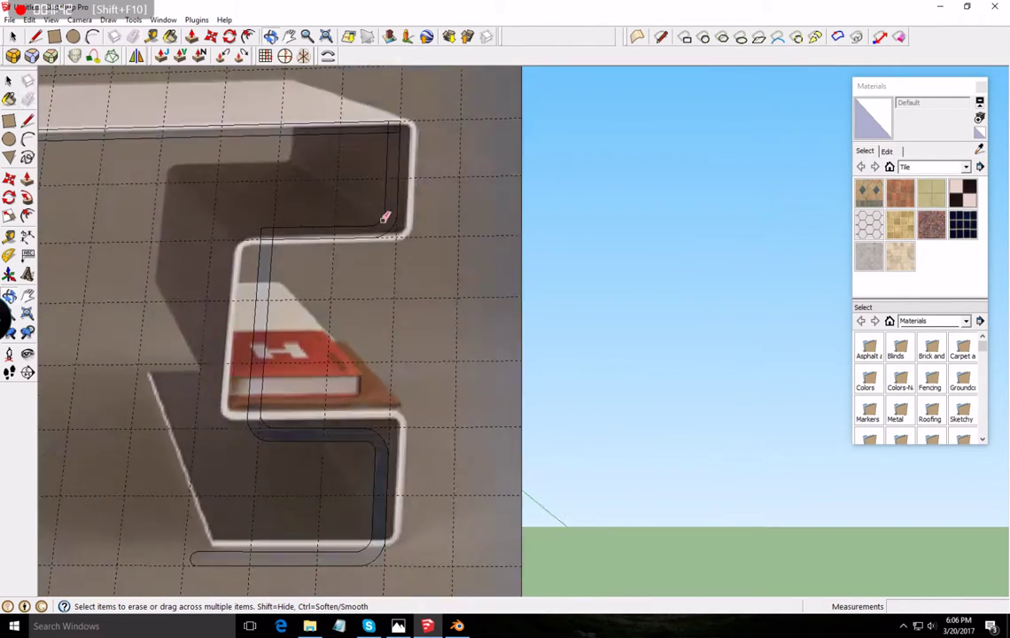
scroll(381, 124, "down", 3)
scroll(293, 214, "up", 8)
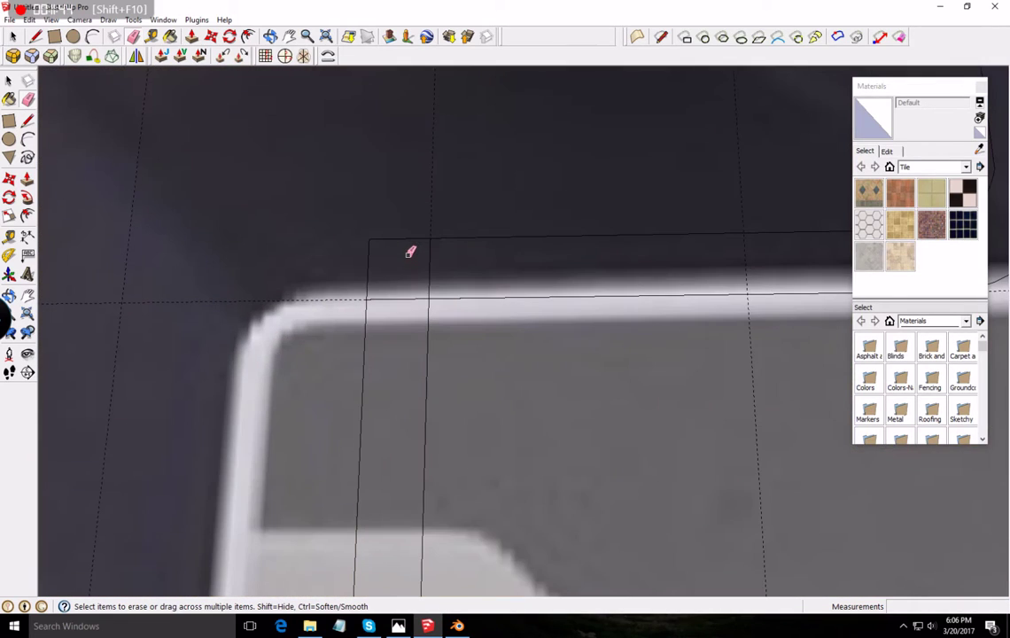
left_click(27, 119)
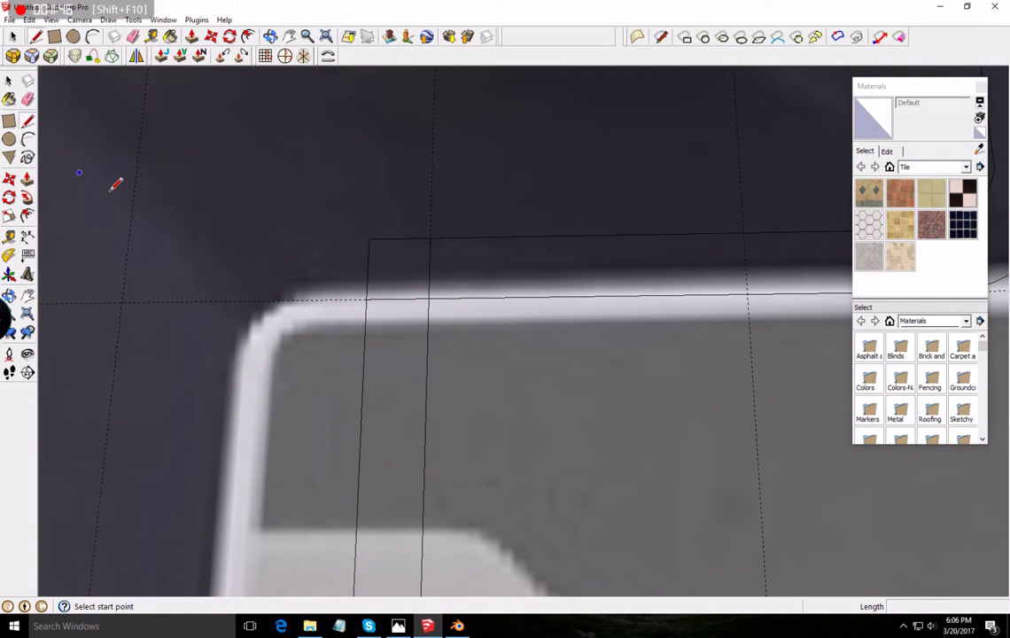
left_click(366, 299)
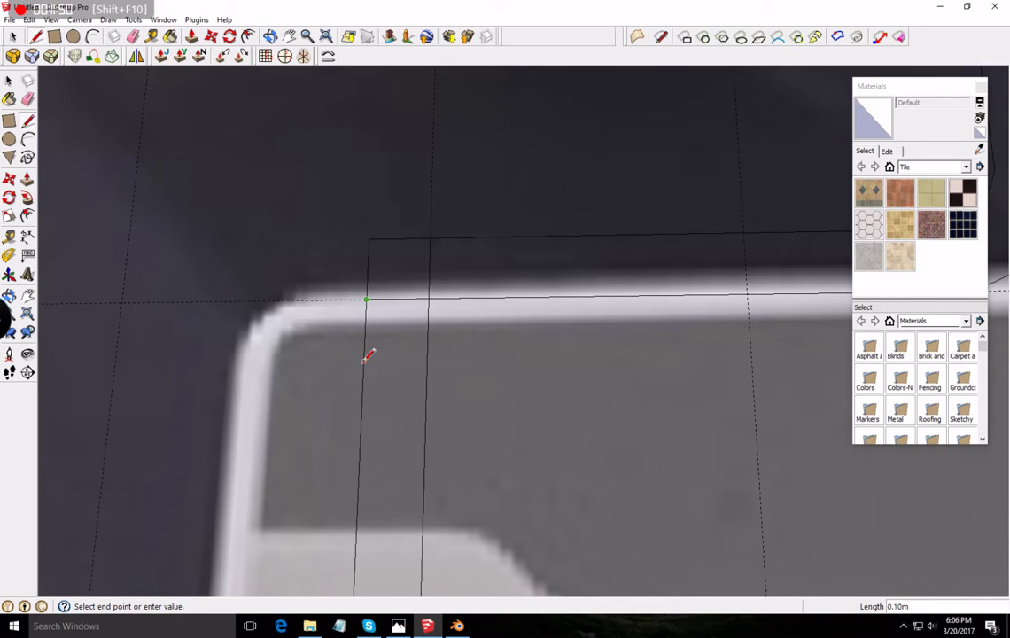
left_click(365, 355)
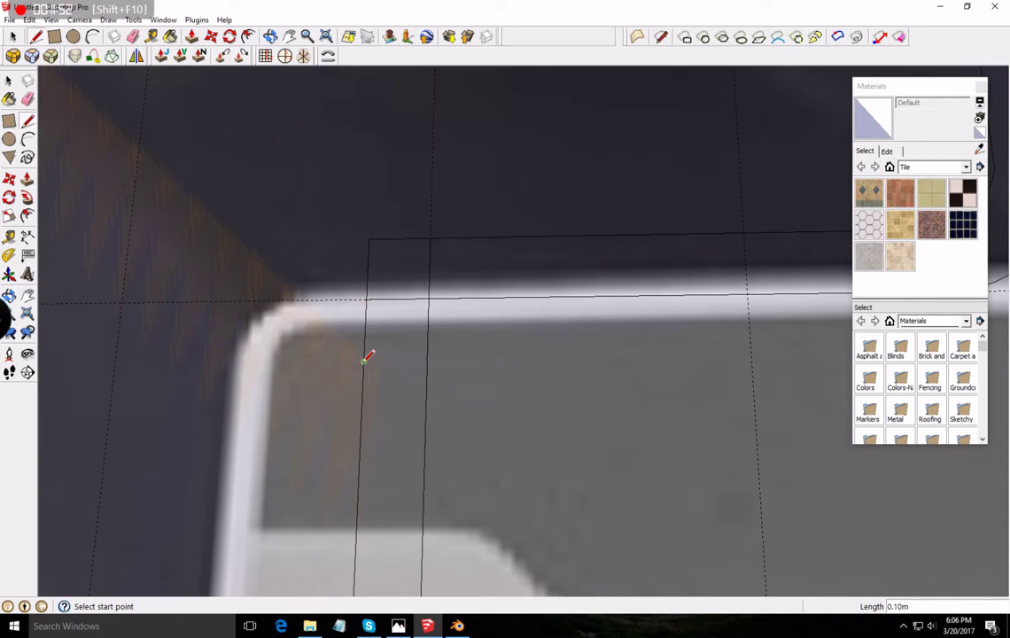
left_click(363, 359)
left_click(429, 360)
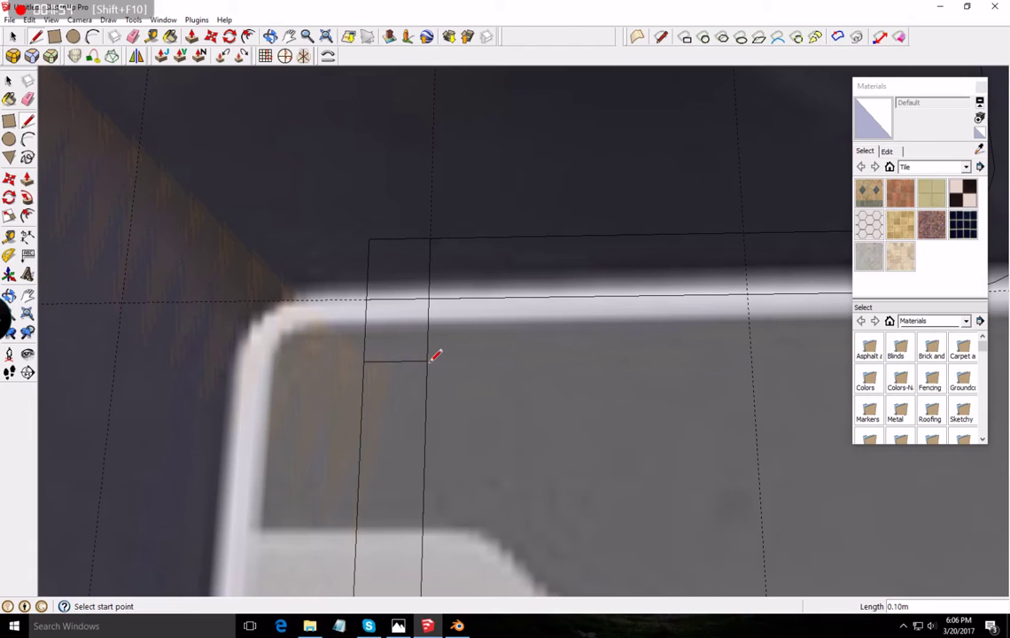
- Draw a cross line over the upper shelf about 0.1 m from the inside of its left corner
left_click(430, 238)
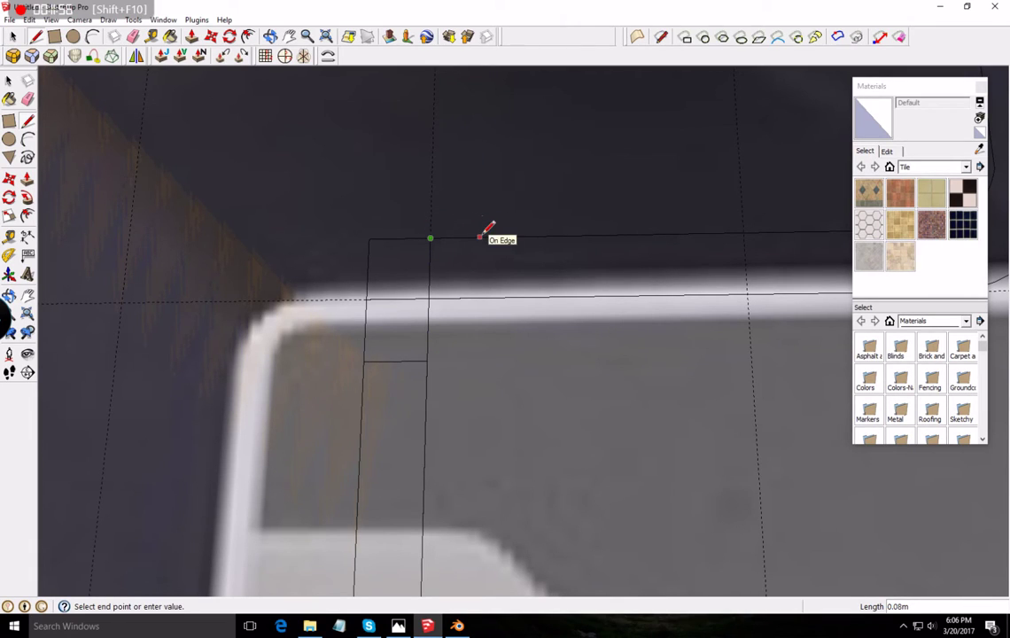
left_click(492, 236)
left_click(493, 236)
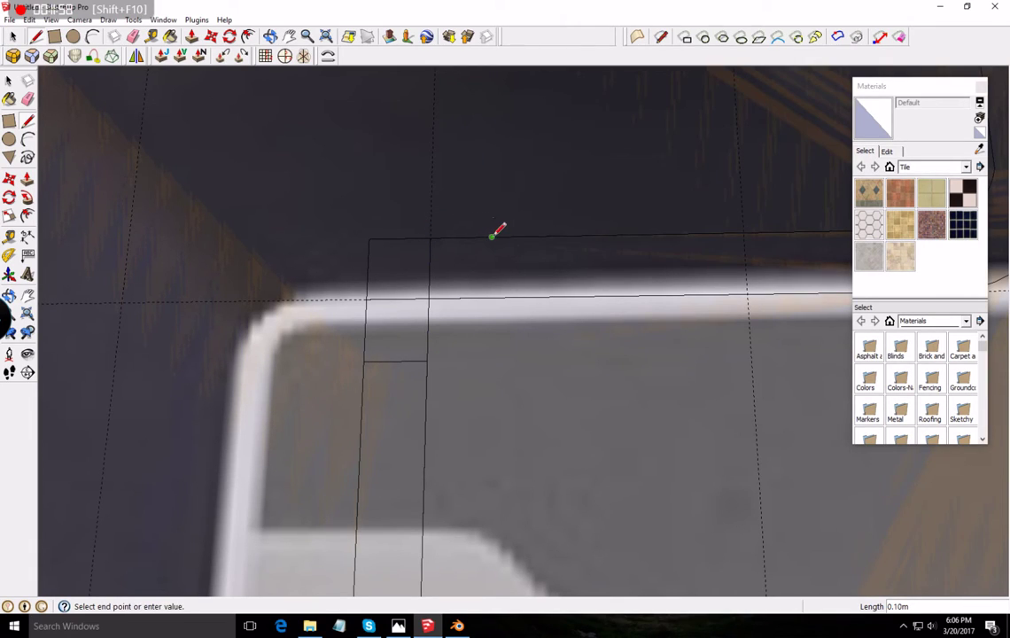
left_click(492, 296)
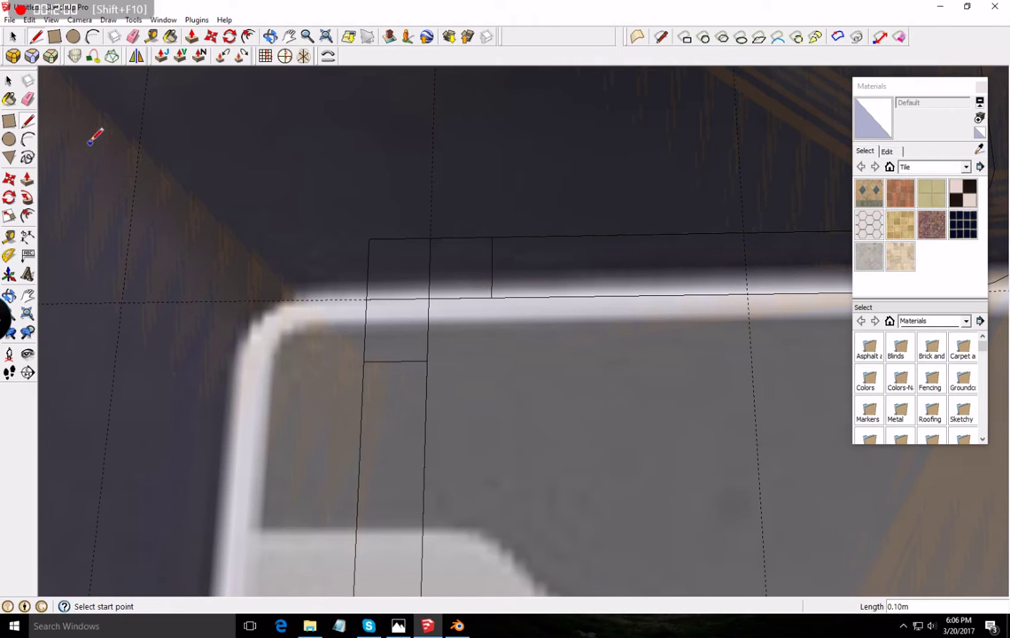
- Erase the square outer corner and the overlap edges between the two cross lines at the upper shelf's left corner
left_click(28, 99)
left_click_drag(363, 305, 371, 260)
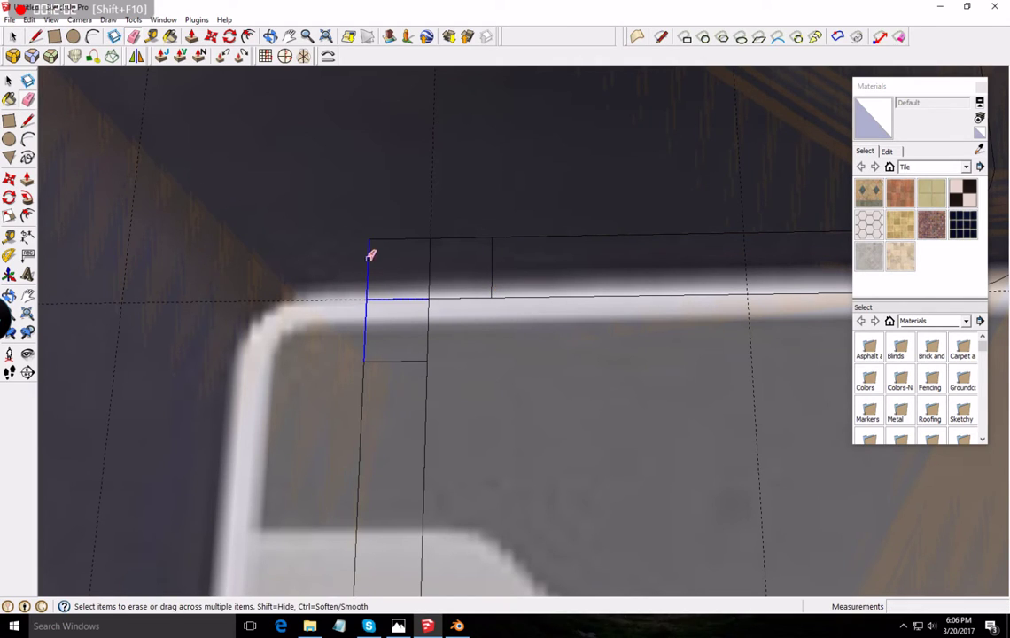
left_click_drag(448, 227, 443, 223)
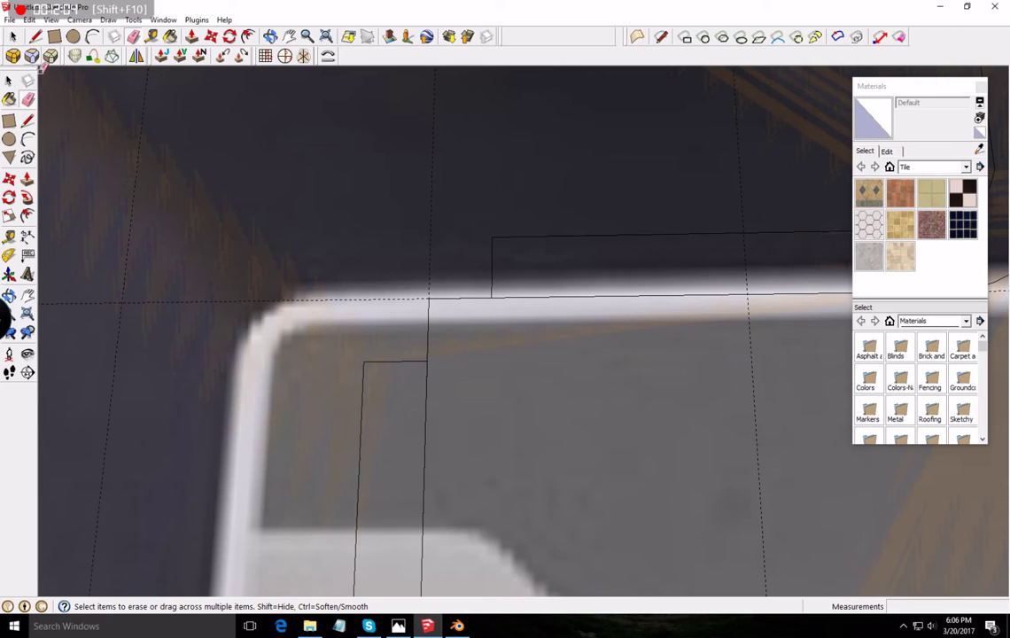
- Draw an arc of 0.02 m bulge across the inside of the upper shelf's left corner, joining the two cross lines
left_click(28, 138)
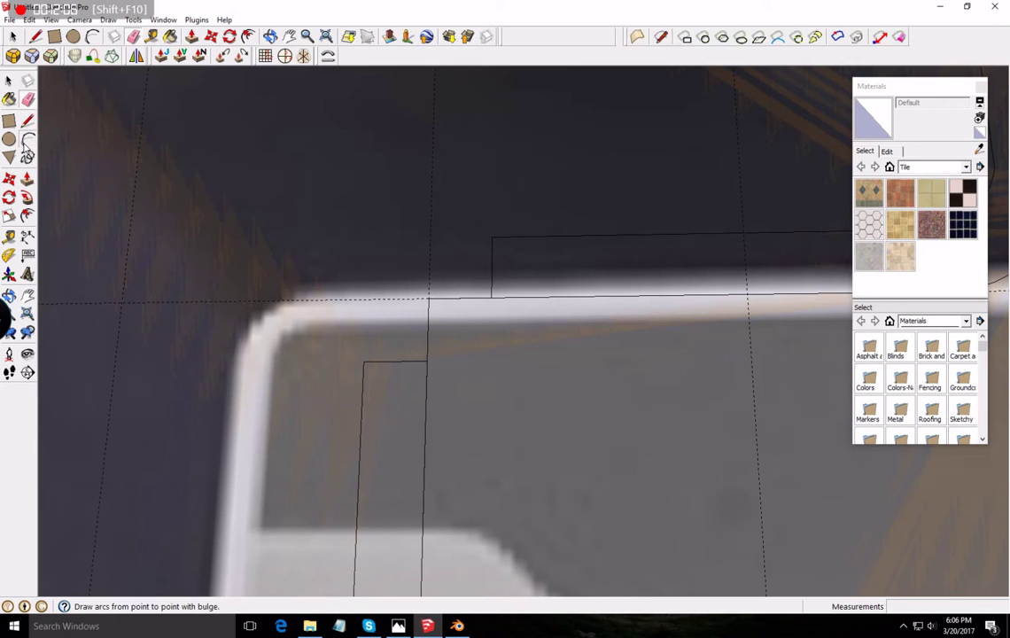
left_click(426, 361)
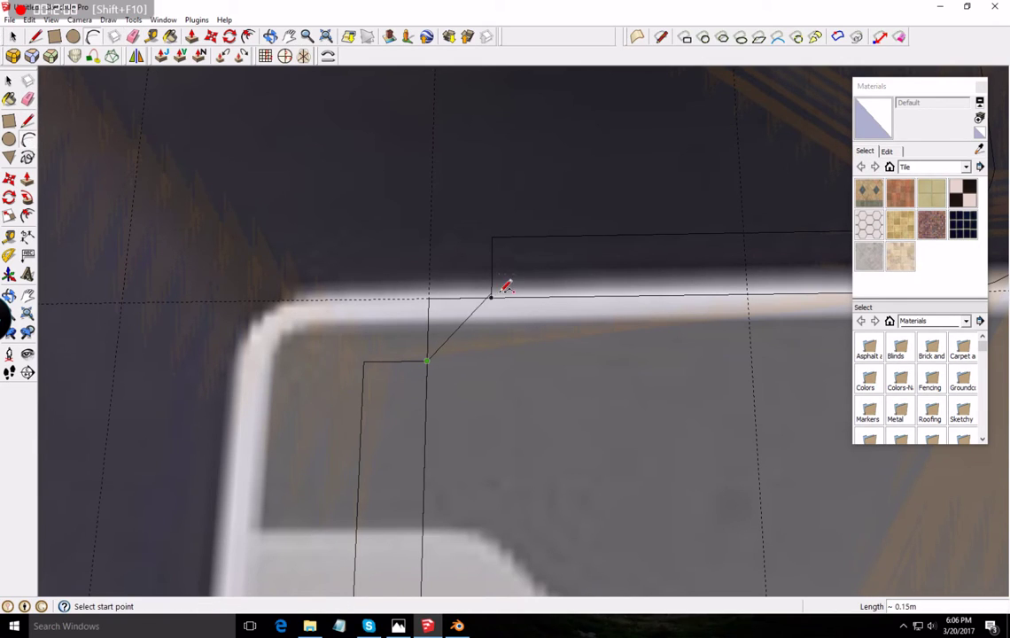
left_click(492, 296)
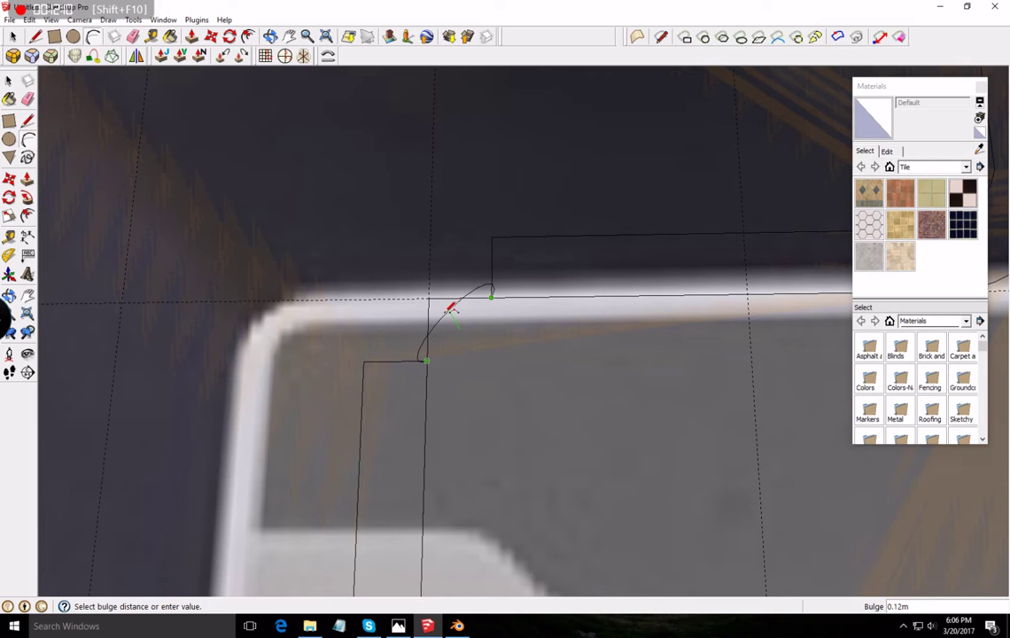
middle_click_drag(474, 315, 451, 356)
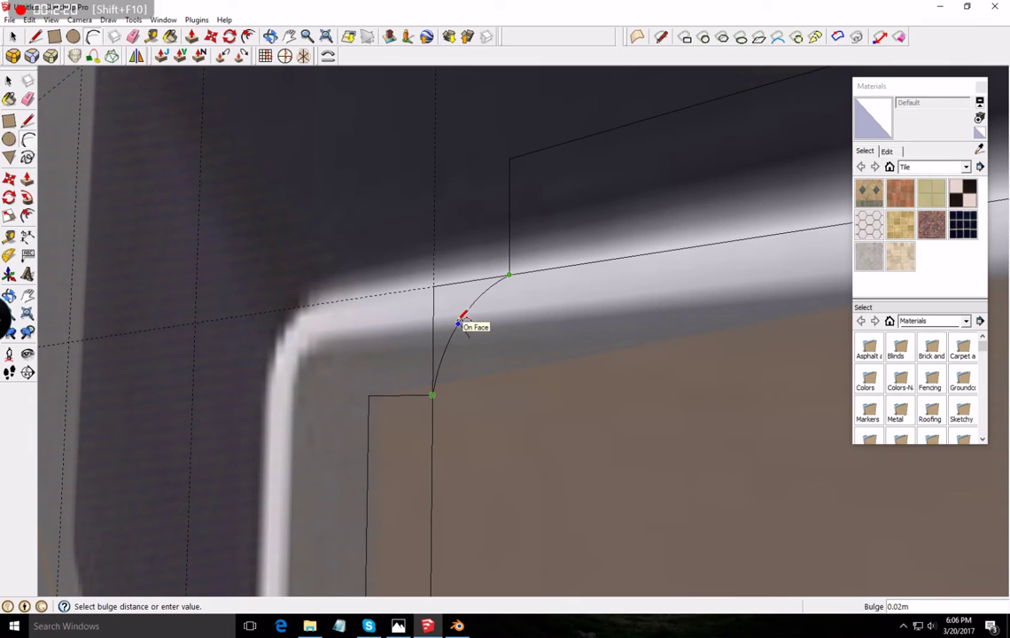
left_click(459, 324)
- Try to draw an arc of about 0.1 m bulge across the outside of the upper shelf's left corner
scroll(460, 311, "down", 10)
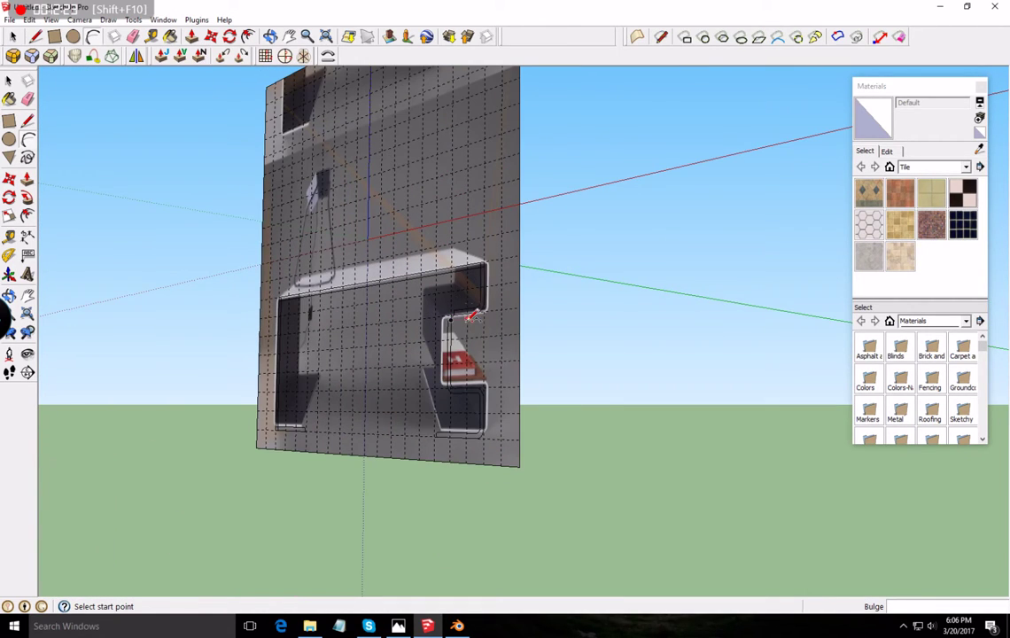
middle_click_drag(468, 320, 225, 362)
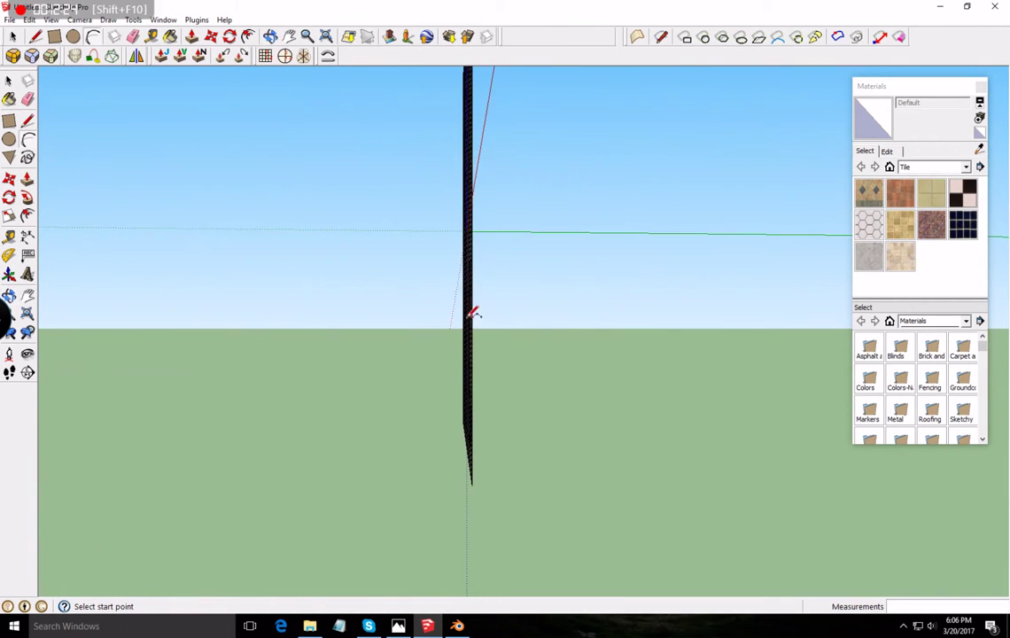
middle_click_drag(399, 335, 823, 303)
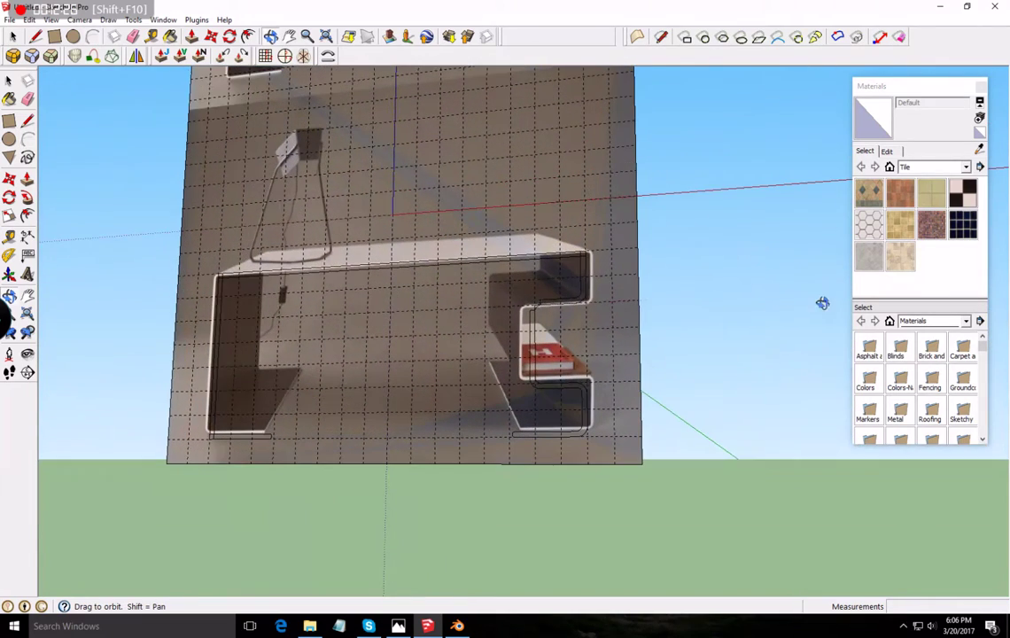
scroll(564, 286, "up", 12)
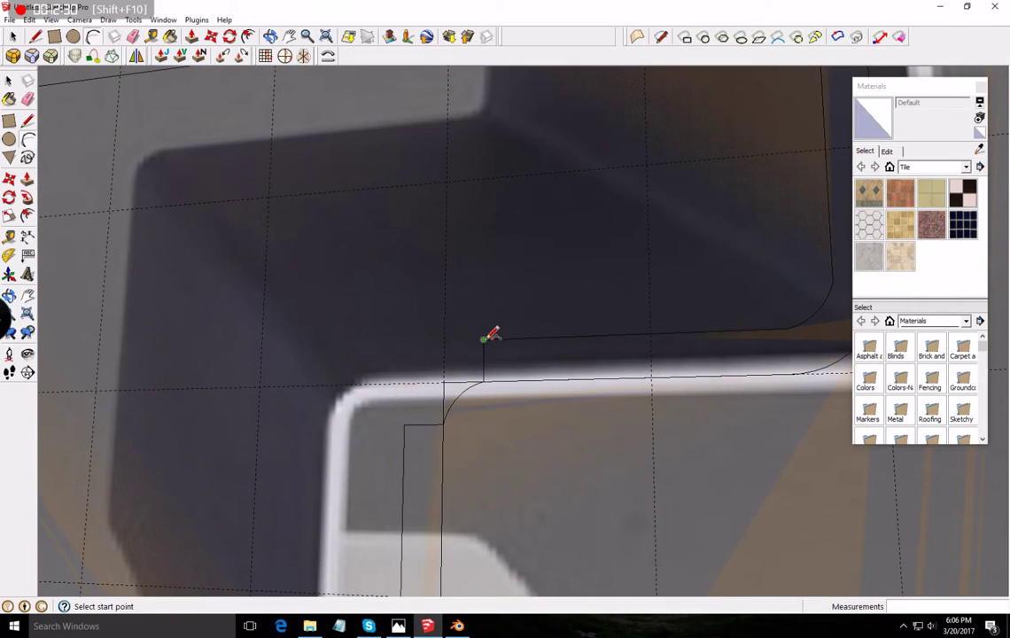
left_click(483, 339)
left_click(405, 425)
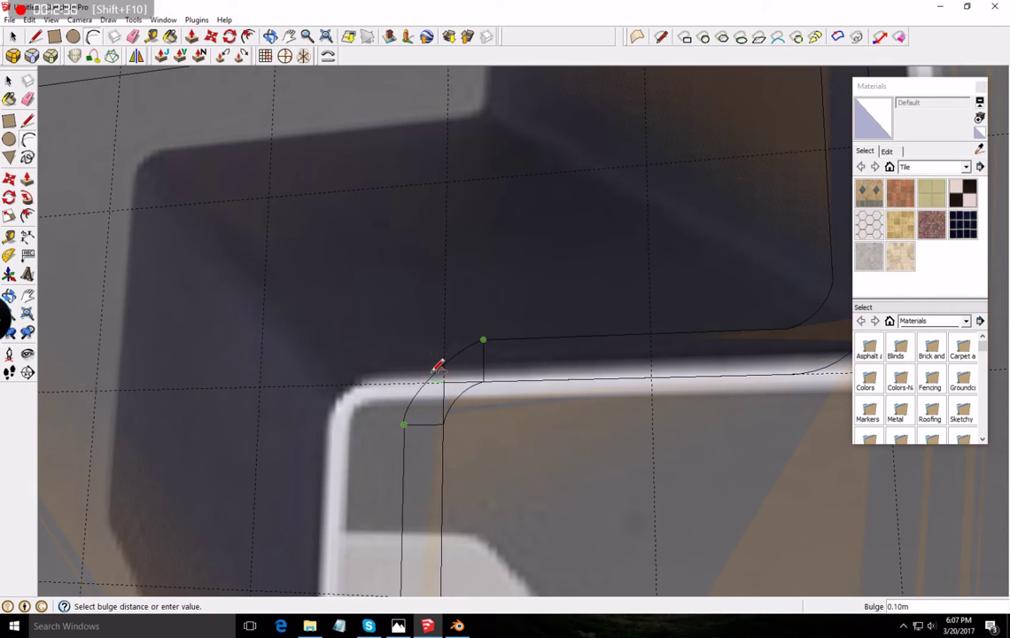
left_click(440, 363)
middle_click_drag(584, 423, 127, 531)
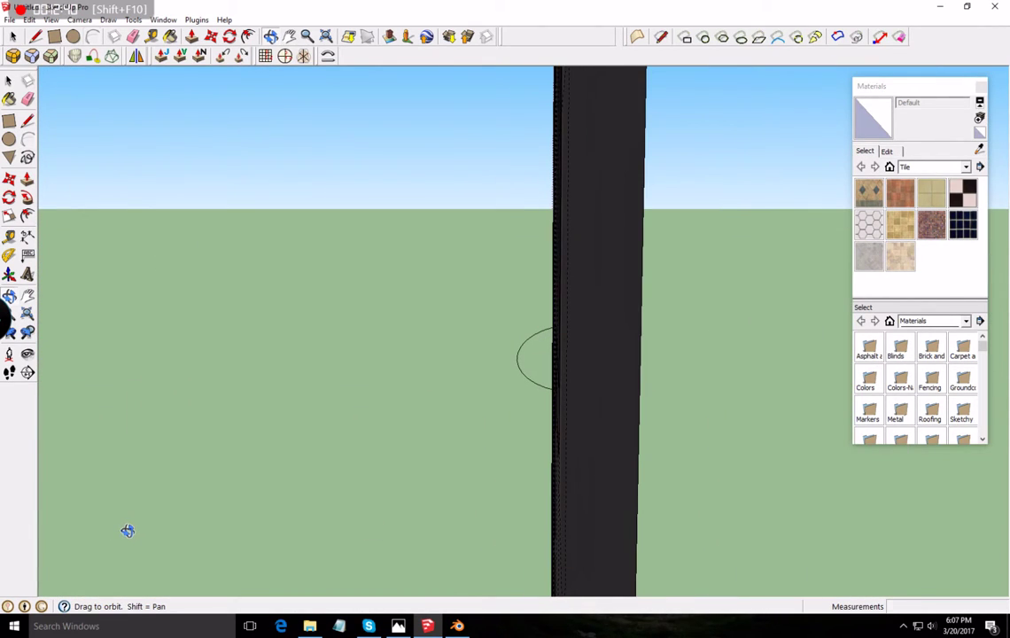
middle_click_drag(547, 348, 666, 347)
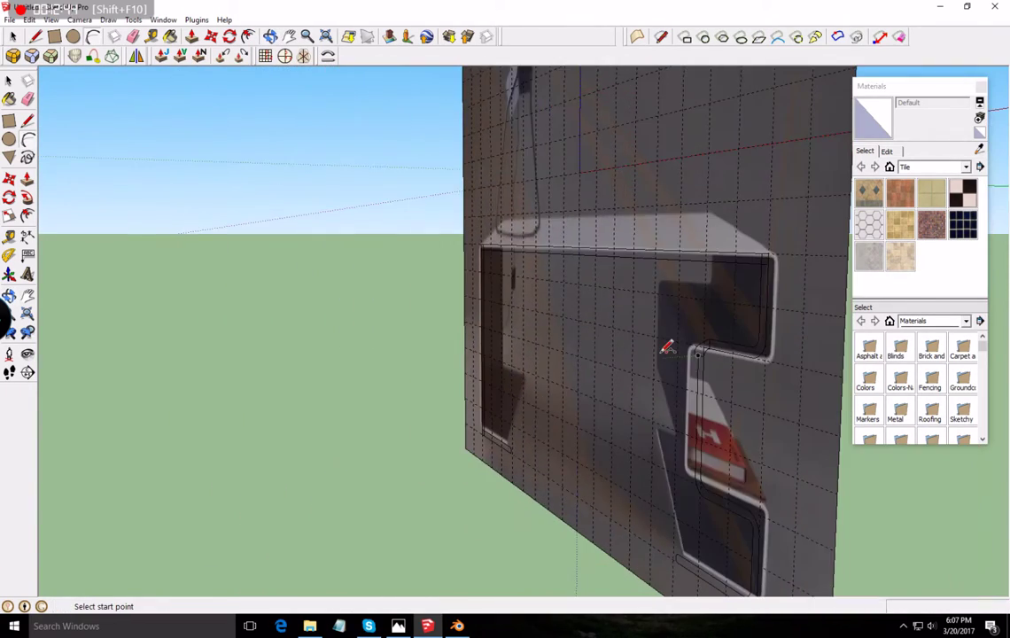
- Draw an arc of 0.06 m bulge across the outside of the upper shelf's left corner, and erase the leftover cross lines and corner edges
scroll(667, 347, "up", 5)
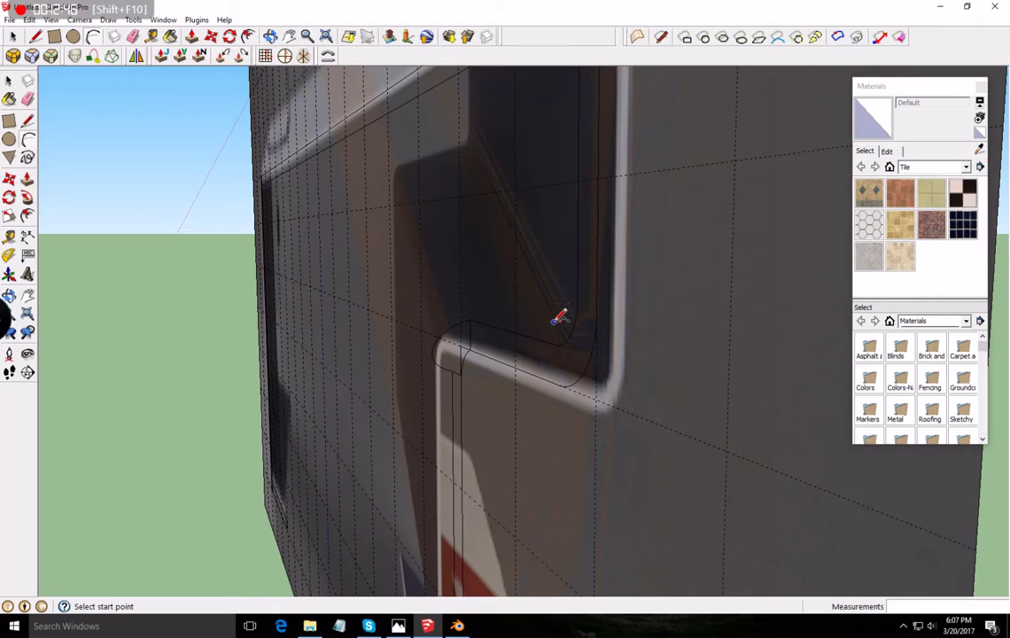
mouse_move(560, 317)
middle_mouse_down()
mouse_move(609, 349)
mouse_move(739, 304)
middle_mouse_up()
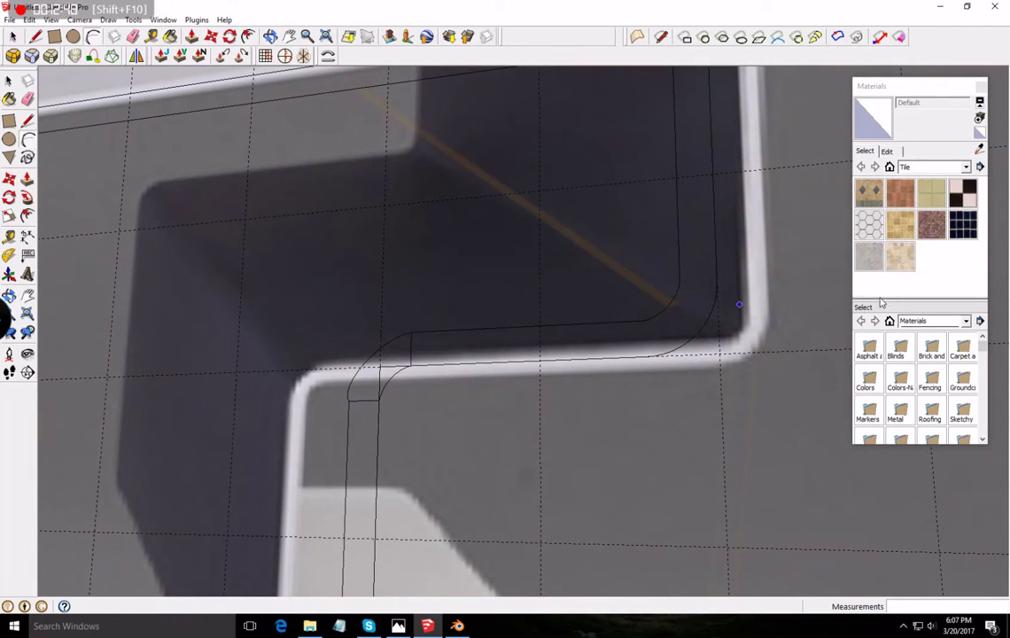
left_click(410, 333)
left_click(349, 401)
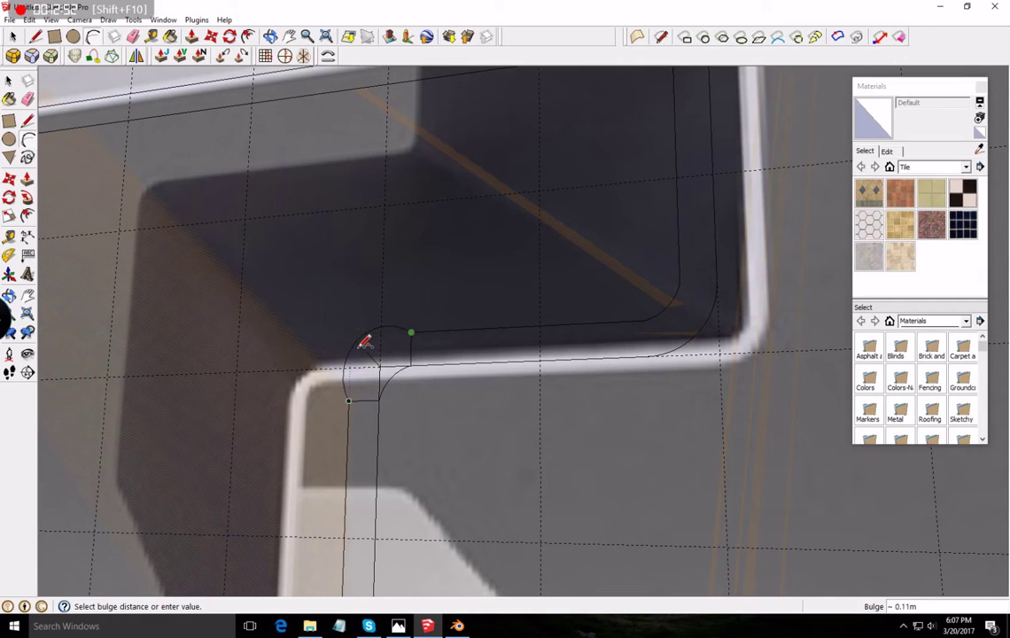
left_click(376, 346)
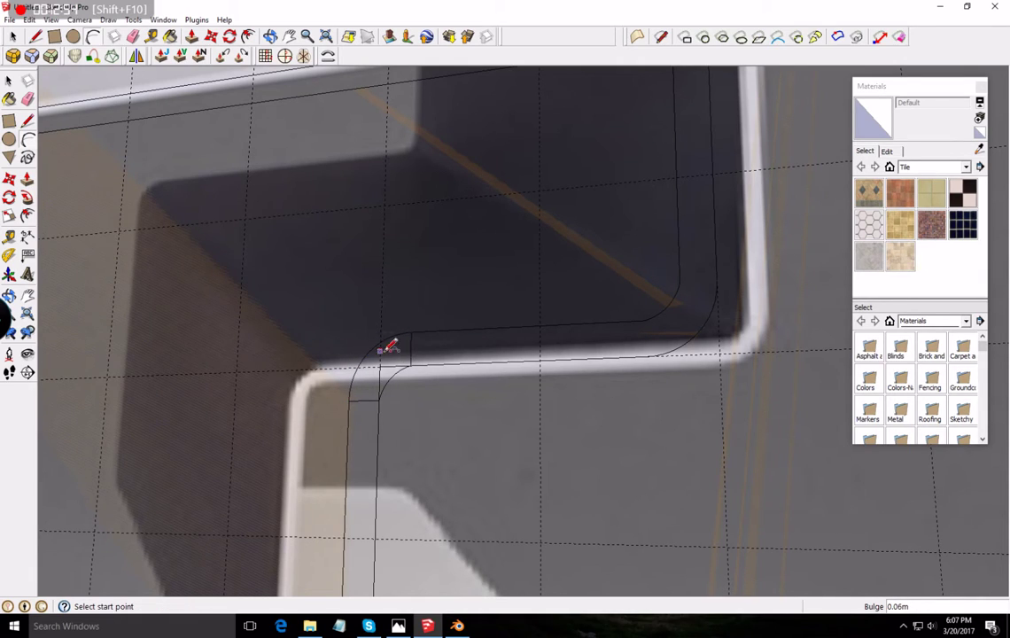
left_click(27, 99)
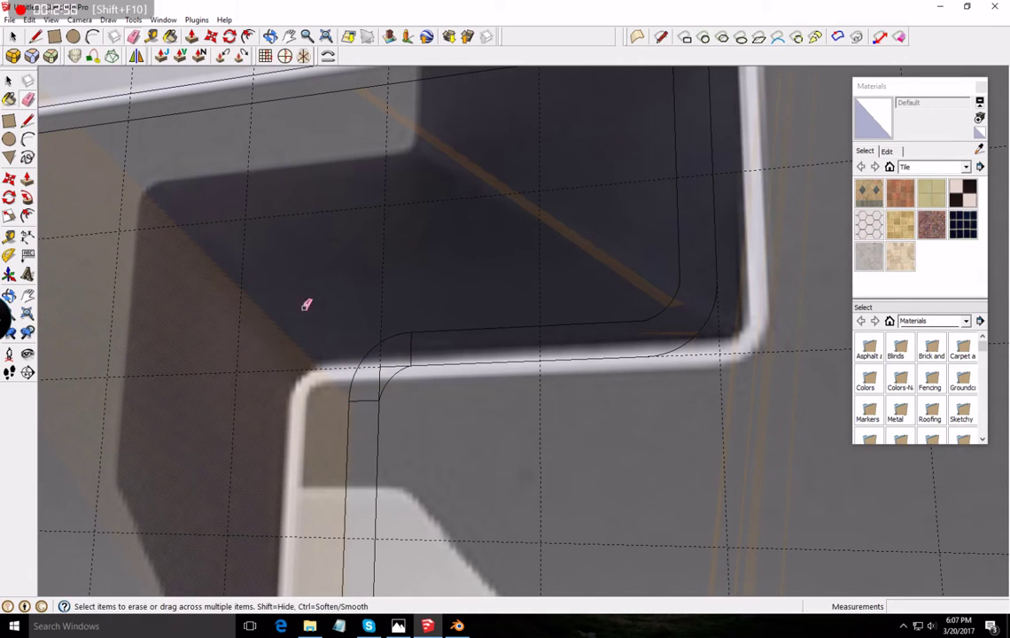
mouse_move(360, 388)
left_mouse_down()
mouse_move(377, 388)
mouse_move(421, 346)
left_mouse_up()
- Draw a cross line over the tabletop about 0.1 m from the inside of its right corner
scroll(479, 295, "down", 4)
scroll(661, 133, "up", 6)
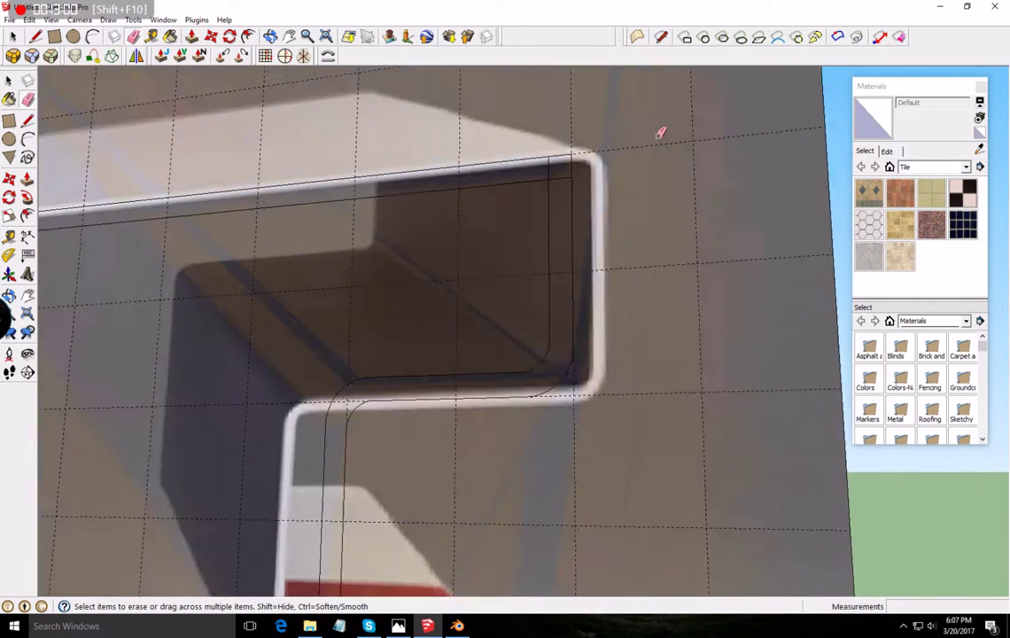
scroll(414, 126, "down", 2)
scroll(345, 133, "up", 3)
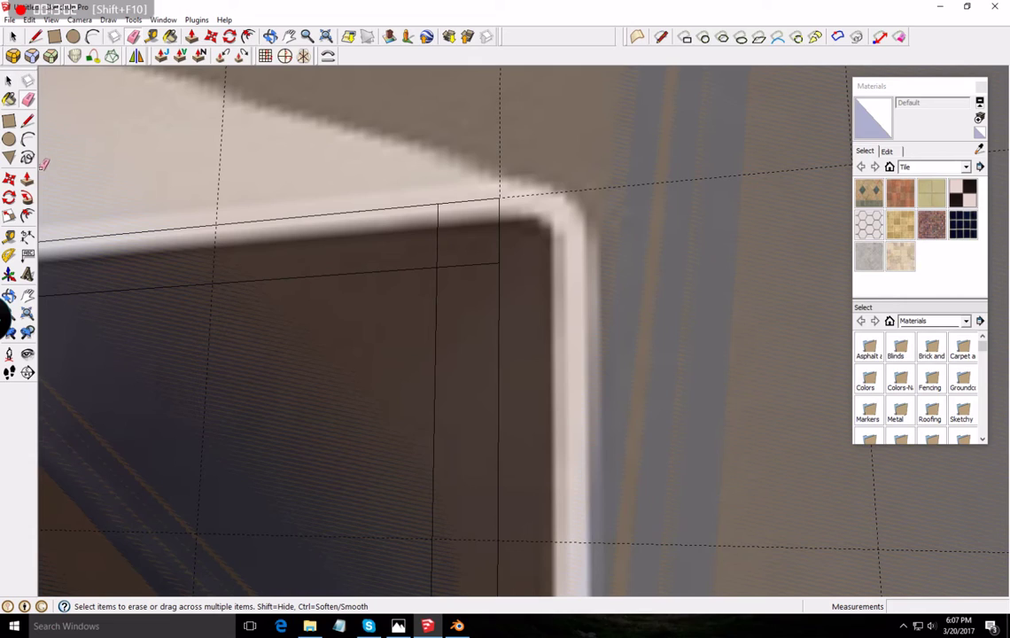
left_click(28, 122)
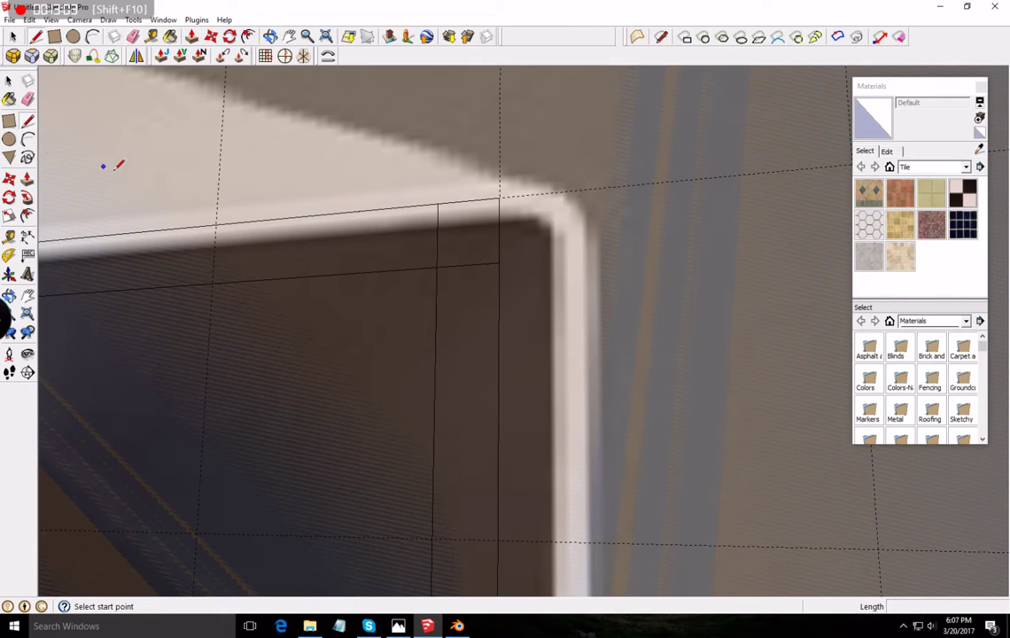
left_click(438, 204)
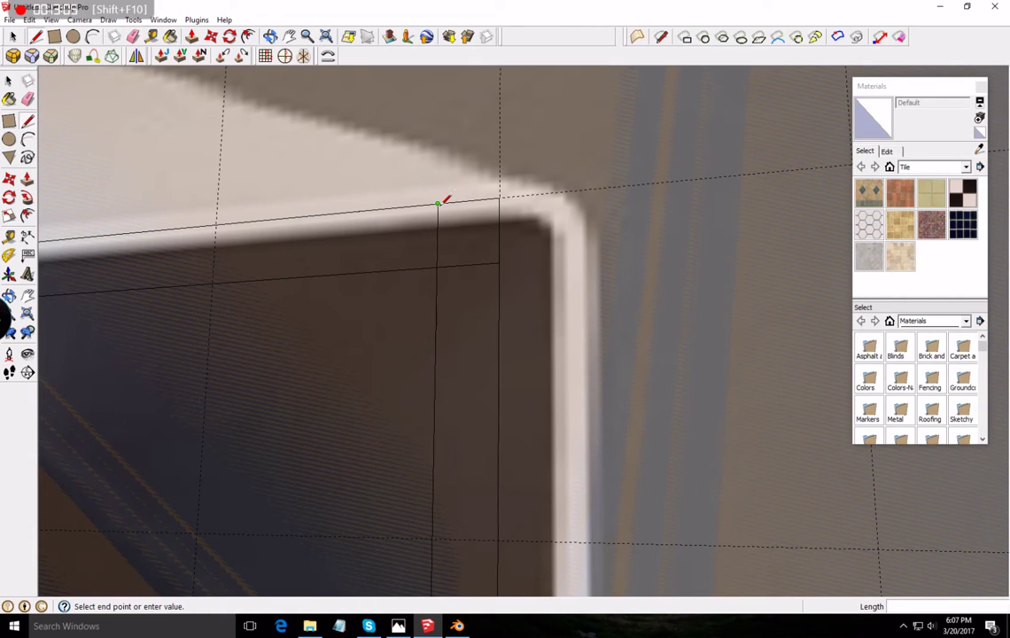
left_click(386, 204)
left_click(380, 208)
left_click(378, 267)
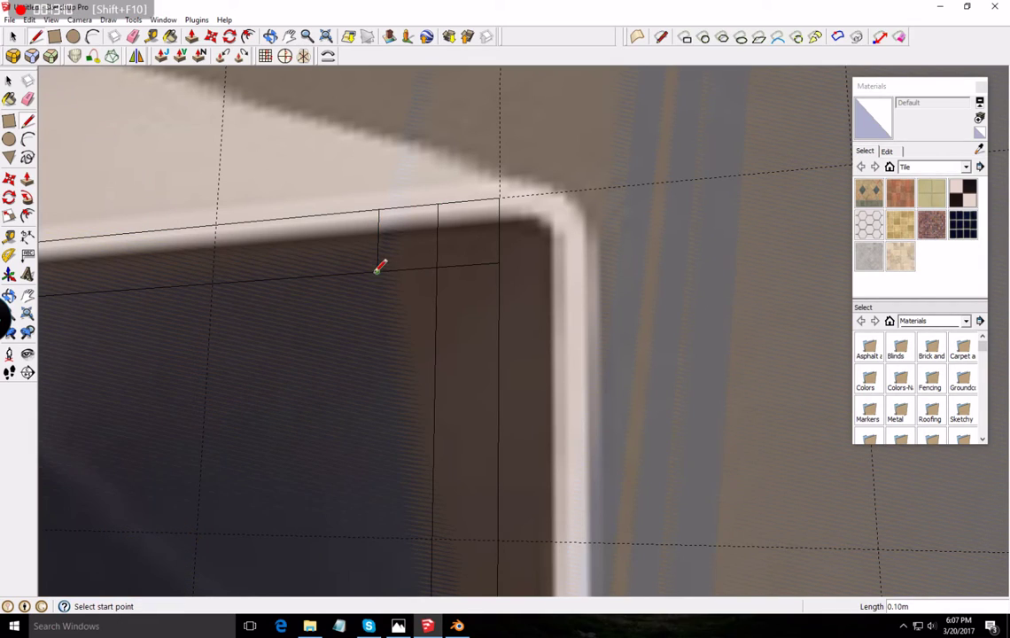
- Draw a cross line over the right upright about 0.1 m below the corner's inside, and erase the square outer corner and overlap edges
left_click(436, 267)
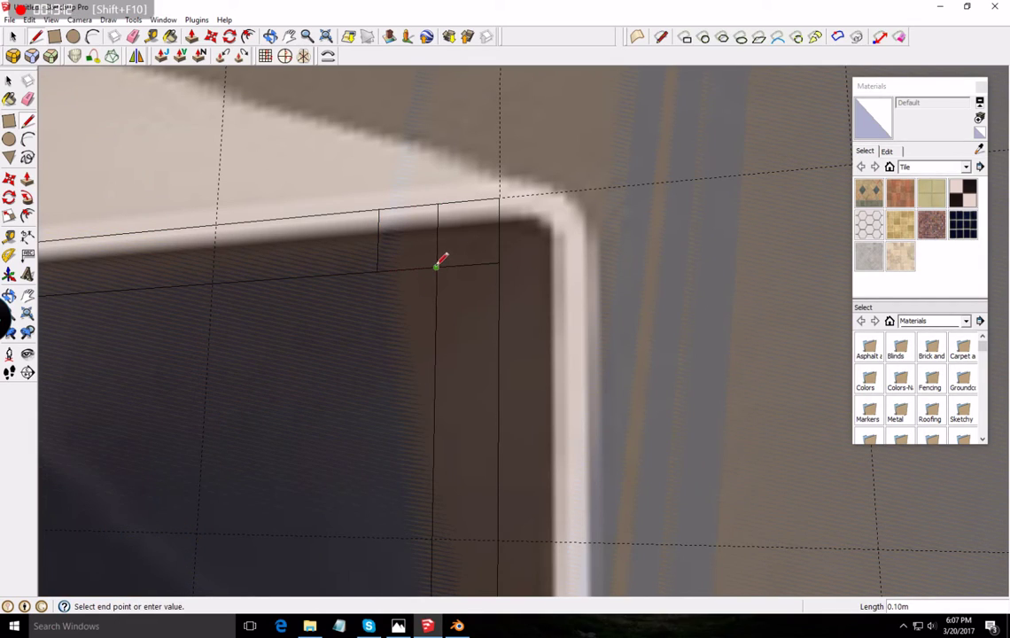
left_click(435, 332)
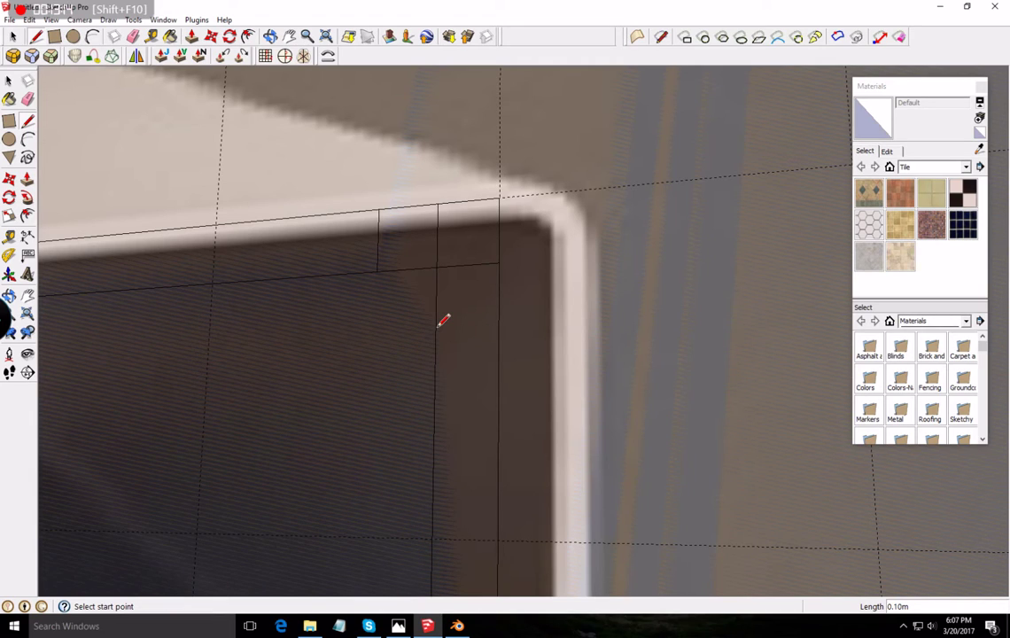
left_click(435, 331)
left_click(498, 328)
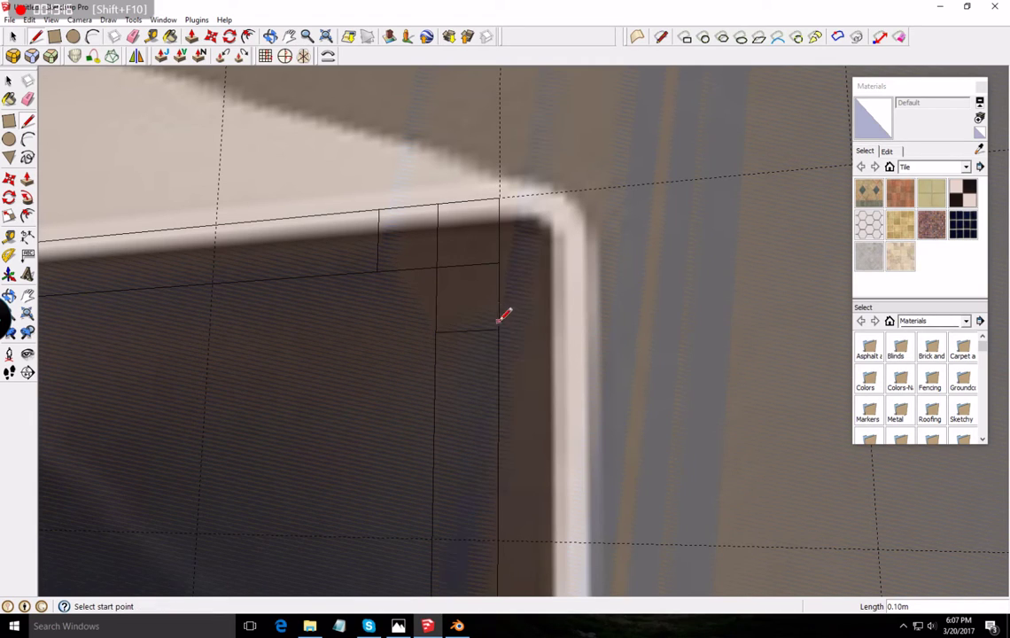
left_click(27, 99)
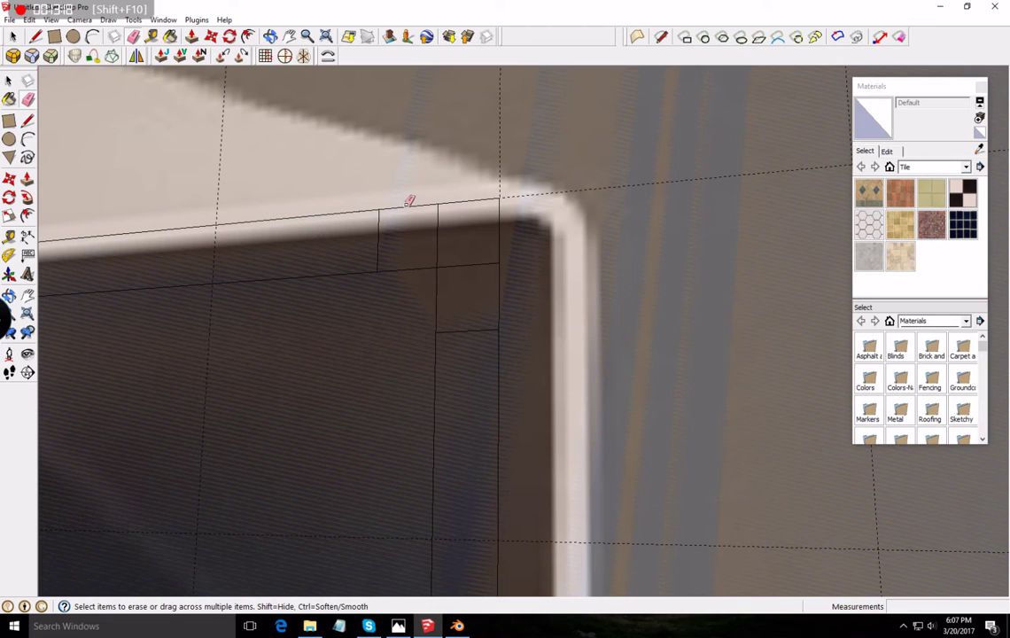
mouse_move(443, 197)
left_mouse_down()
mouse_move(496, 236)
mouse_move(504, 267)
mouse_move(502, 257)
left_mouse_up()
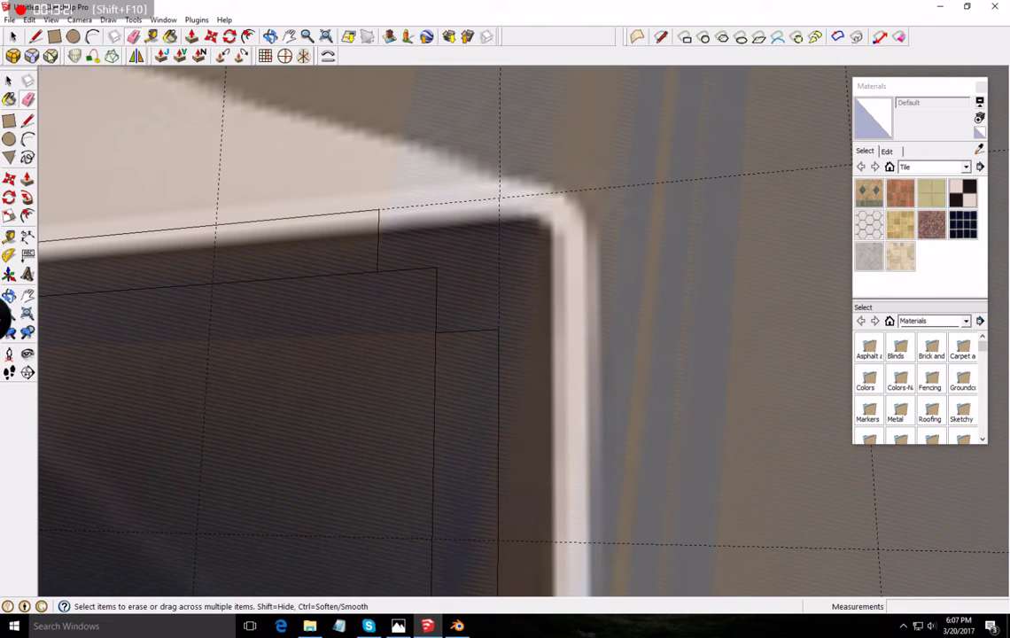
- Round the tabletop's right corner with an inner arc of about 0.03 m bulge and an outer arc of about 0.06 m bulge
left_click(27, 139)
left_click(376, 272)
left_click(435, 332)
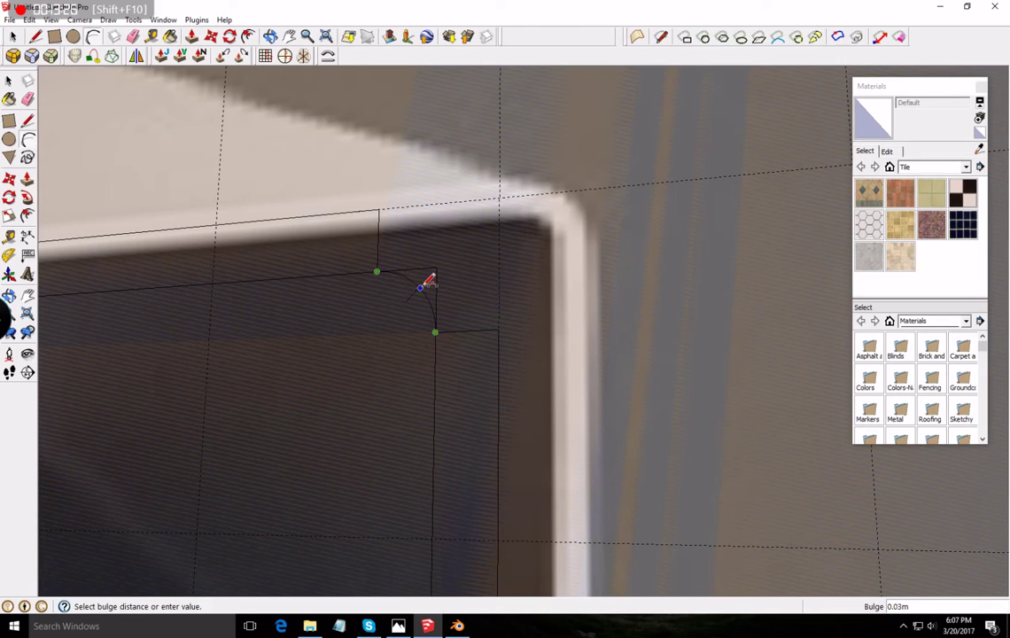
left_click(429, 281)
left_click(378, 210)
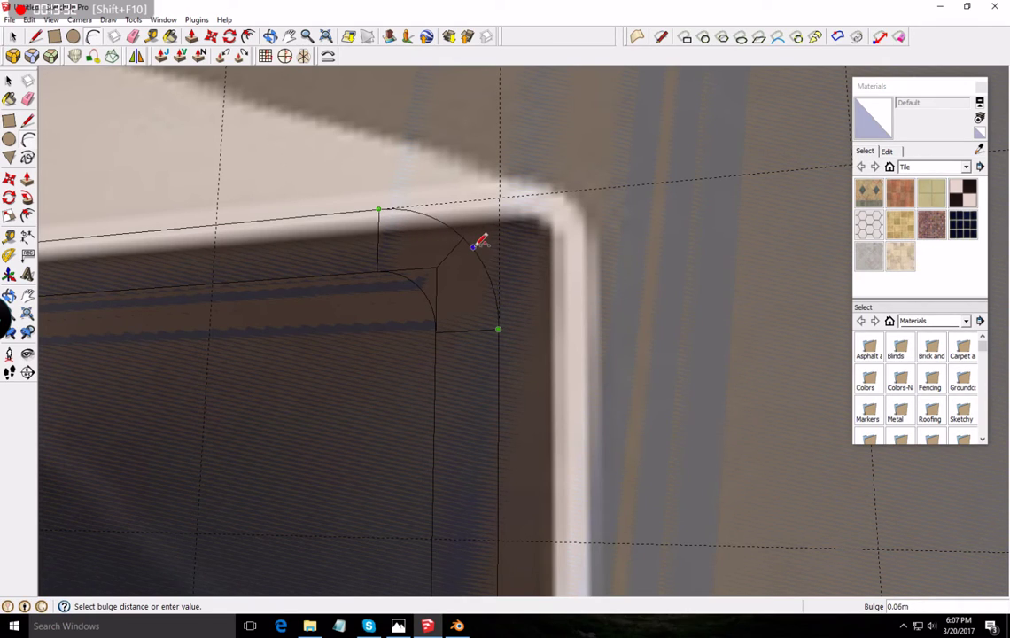
left_click(482, 241)
- Erase the leftover cross lines and square inner corner edges between the two arcs at the tabletop's right corner
scroll(465, 164, "down", 4)
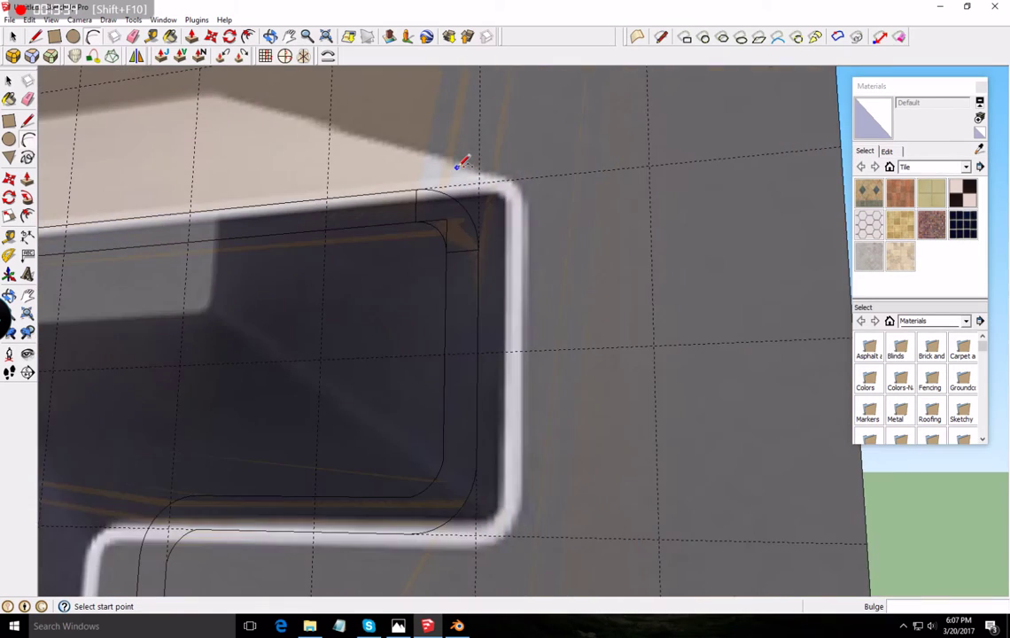
scroll(442, 113, "up", 5)
scroll(423, 125, "up", 2)
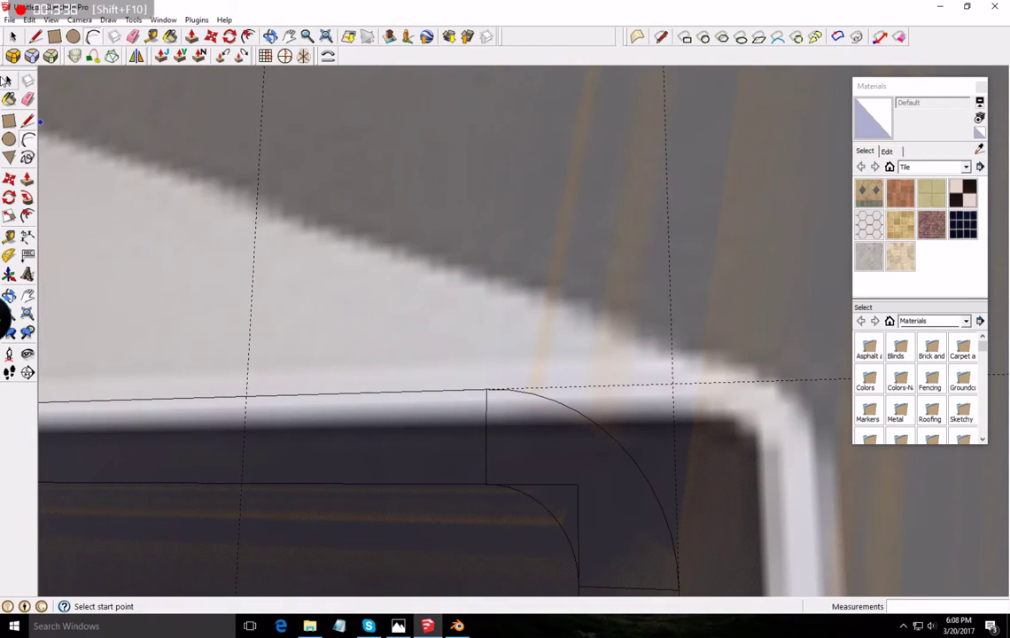
left_click(27, 99)
mouse_move(439, 427)
left_mouse_down()
mouse_move(500, 433)
mouse_move(597, 508)
left_mouse_up()
scroll(599, 514, "down", 4)
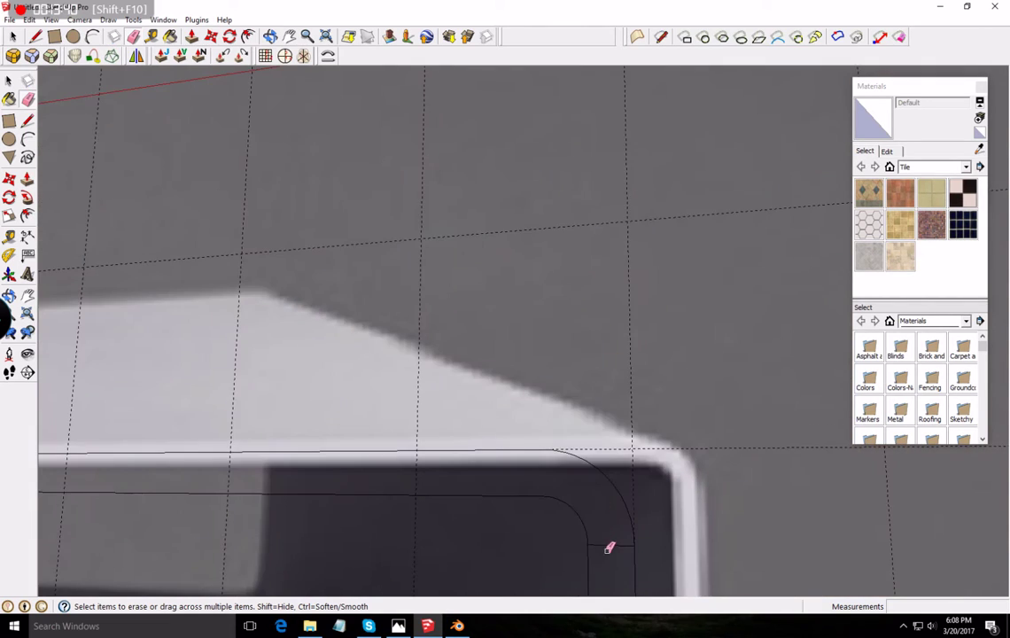
scroll(608, 544, "up", 4)
left_click(613, 535)
scroll(613, 508, "down", 1)
scroll(615, 505, "down", 10)
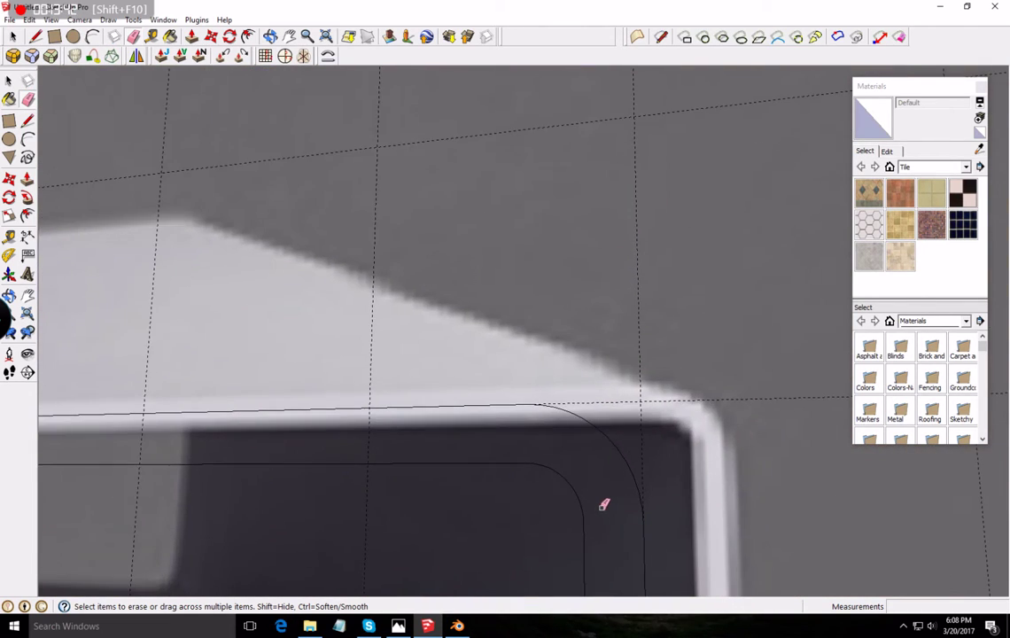
scroll(483, 476, "up", 12)
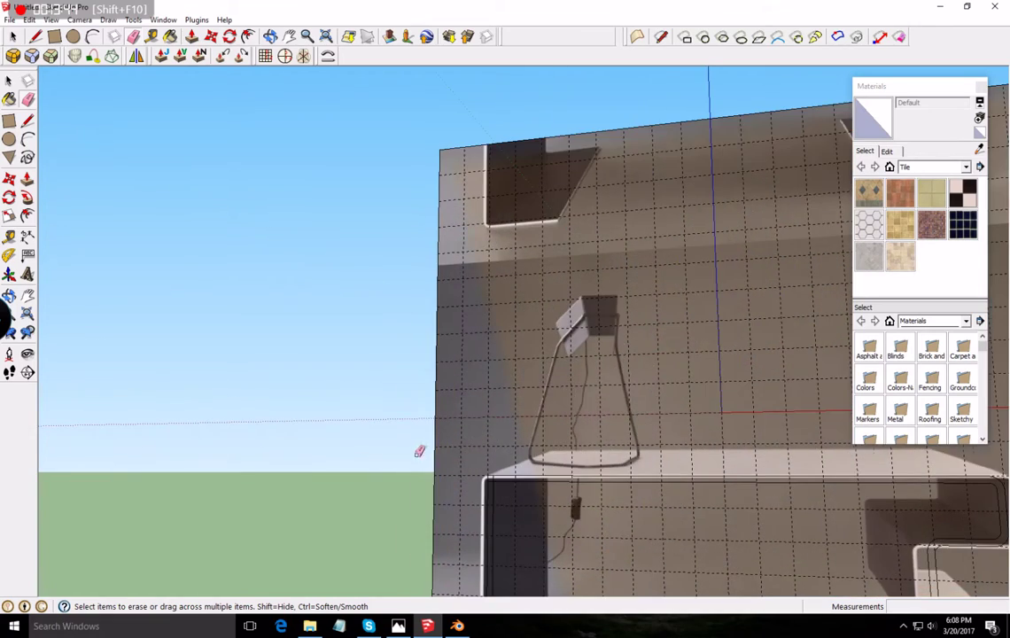
scroll(406, 360, "up", 4)
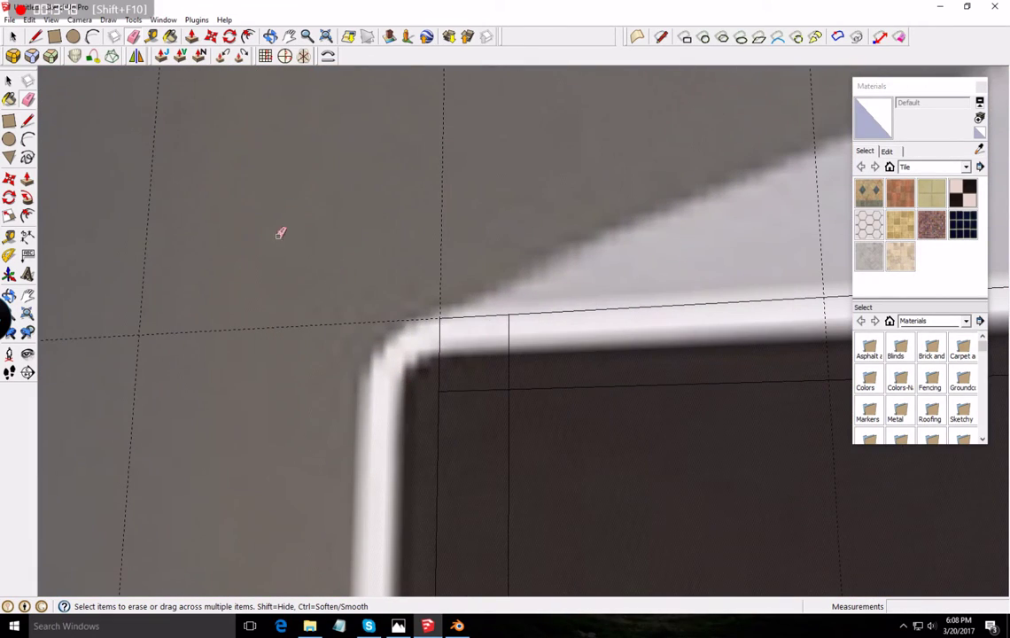
scroll(458, 244, "down", 6)
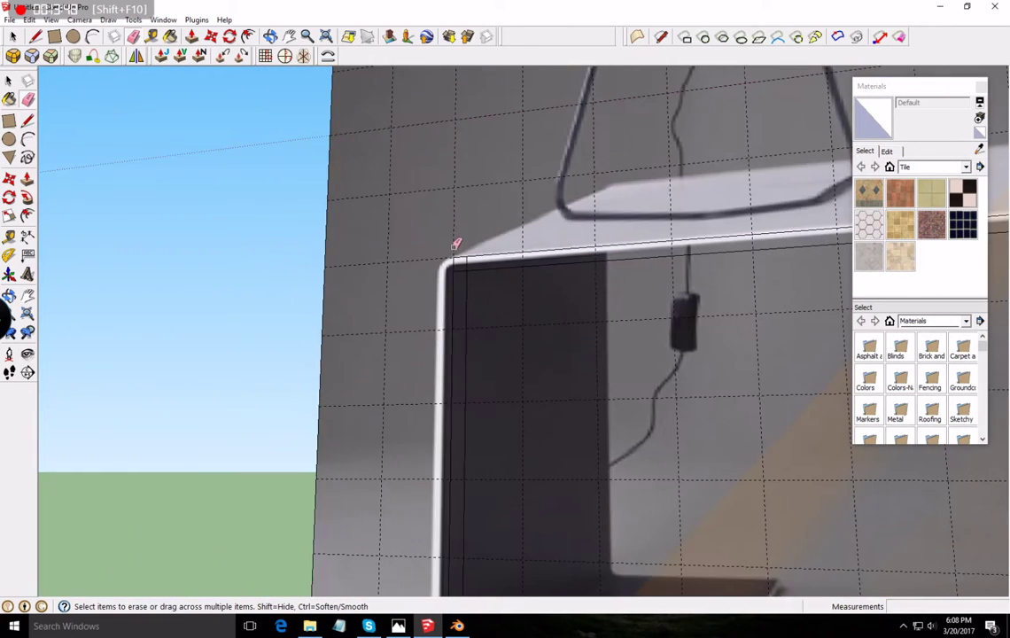
- Draw a cross line over the left upright about 0.1 m below the inside of the tabletop's left corner
scroll(449, 257, "up", 3)
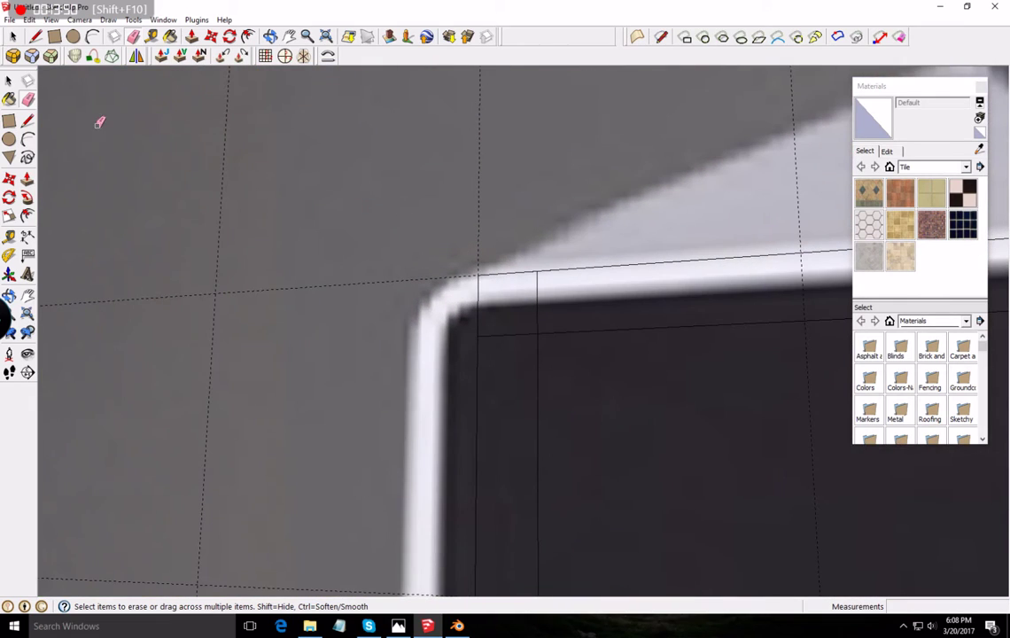
left_click(28, 122)
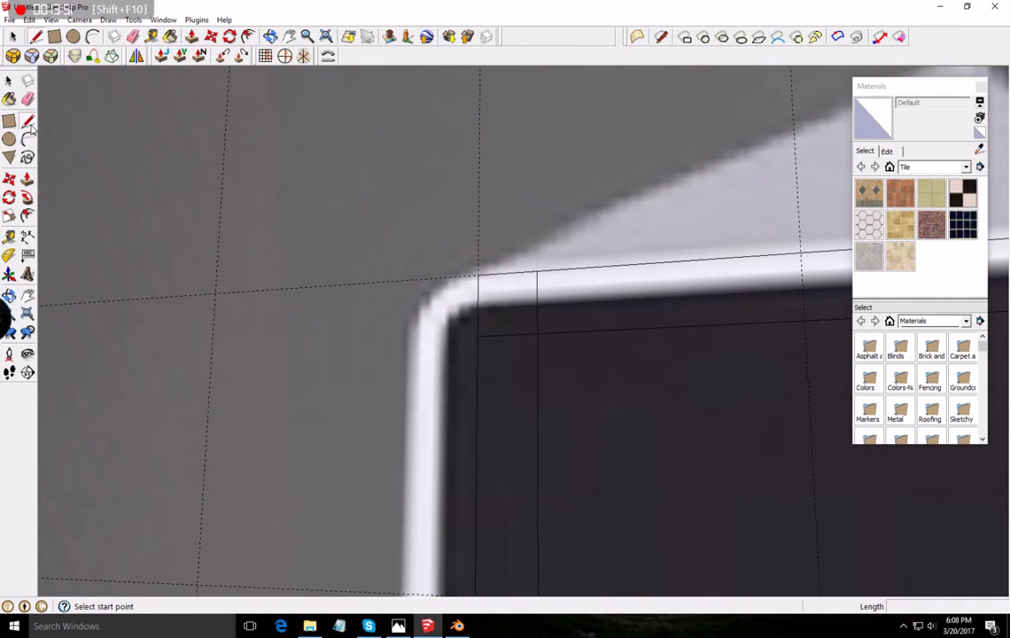
left_click(478, 337)
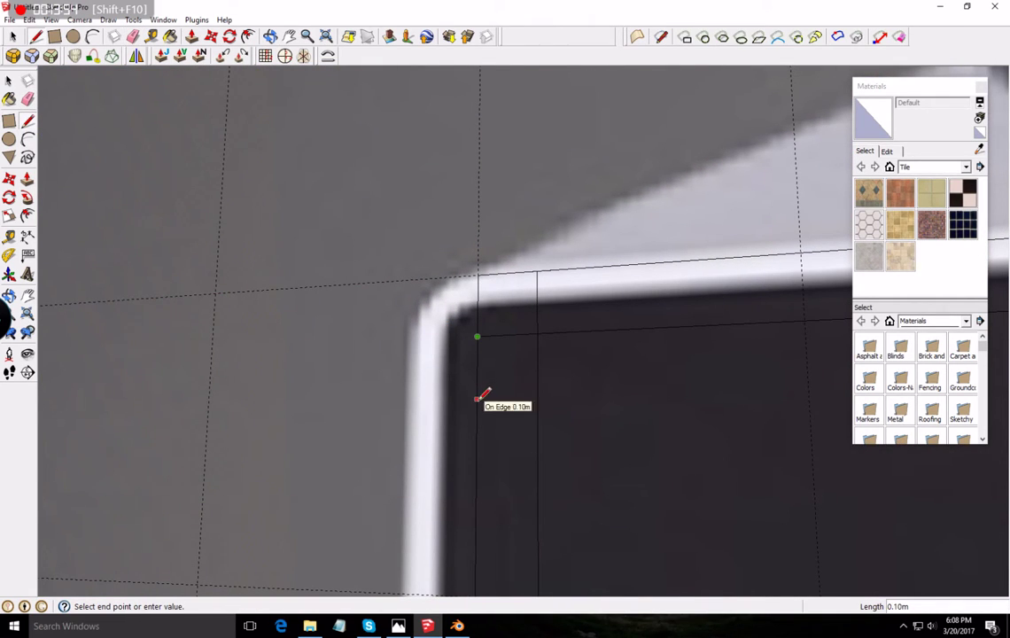
left_click(478, 398)
left_click(538, 398)
- Draw a cross line over the tabletop about 0.1 m from the left corner's inside, and erase the square outer corner and overlap edges
left_click(538, 333)
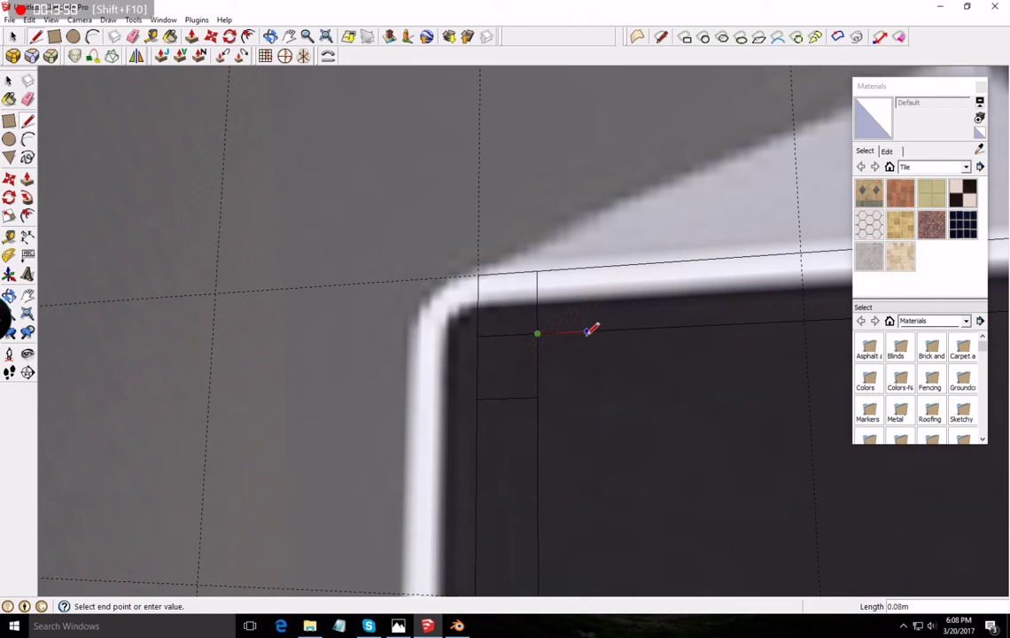
left_click(600, 330)
left_click(600, 331)
left_click(605, 268)
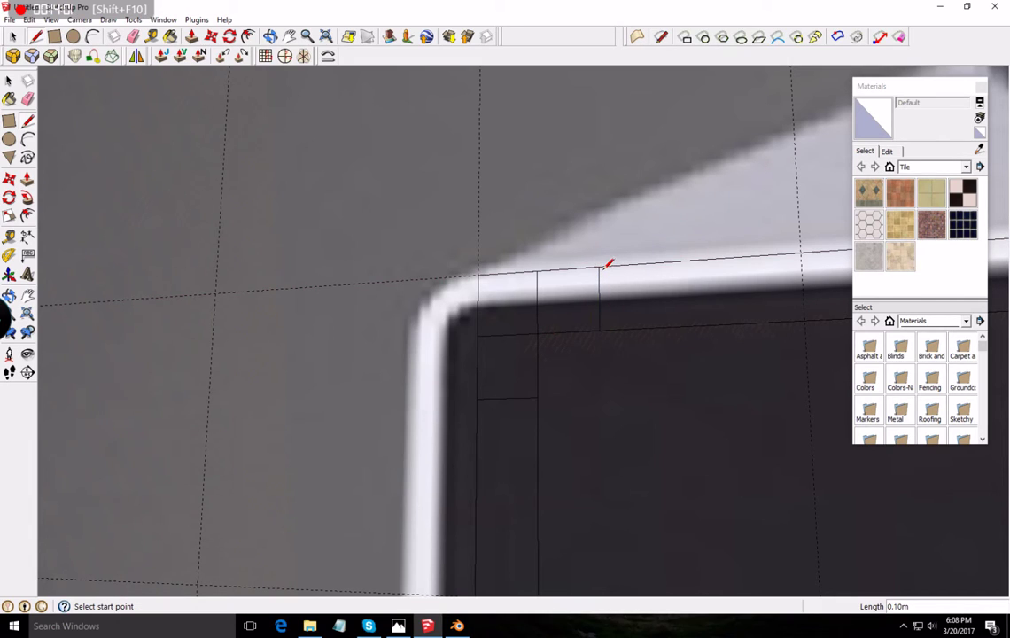
left_click(27, 100)
mouse_move(563, 275)
left_mouse_down()
mouse_move(531, 270)
mouse_move(521, 280)
left_mouse_up()
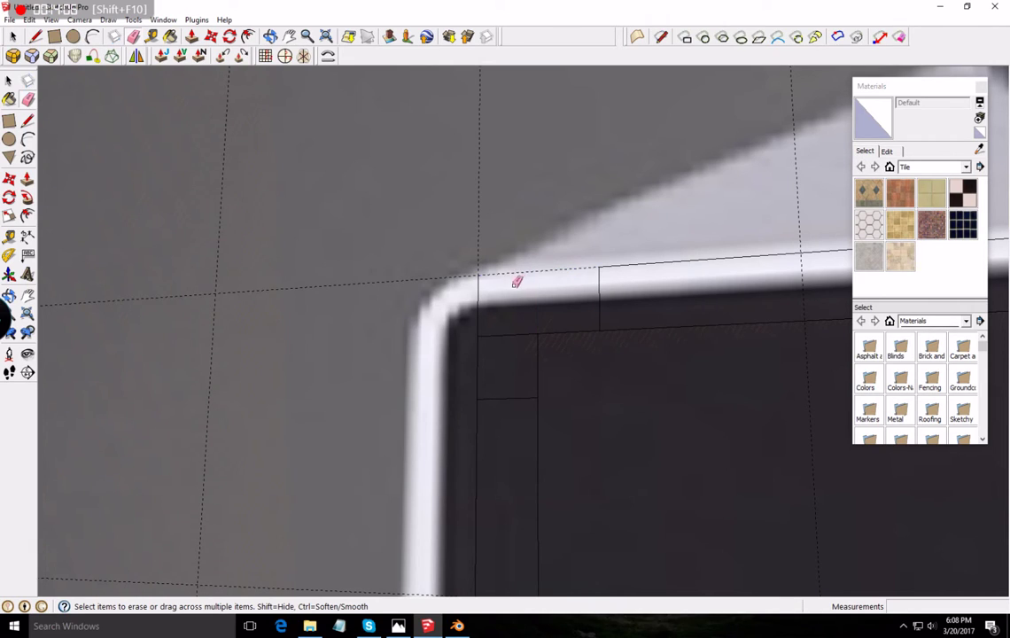
left_click_drag(478, 361, 475, 358)
- Round the tabletop's left corner with an inner arc and an outer arc of about 0.06 m bulge between the cross line ends
left_click(9, 139)
left_click(28, 139)
left_click(537, 397)
left_click(599, 331)
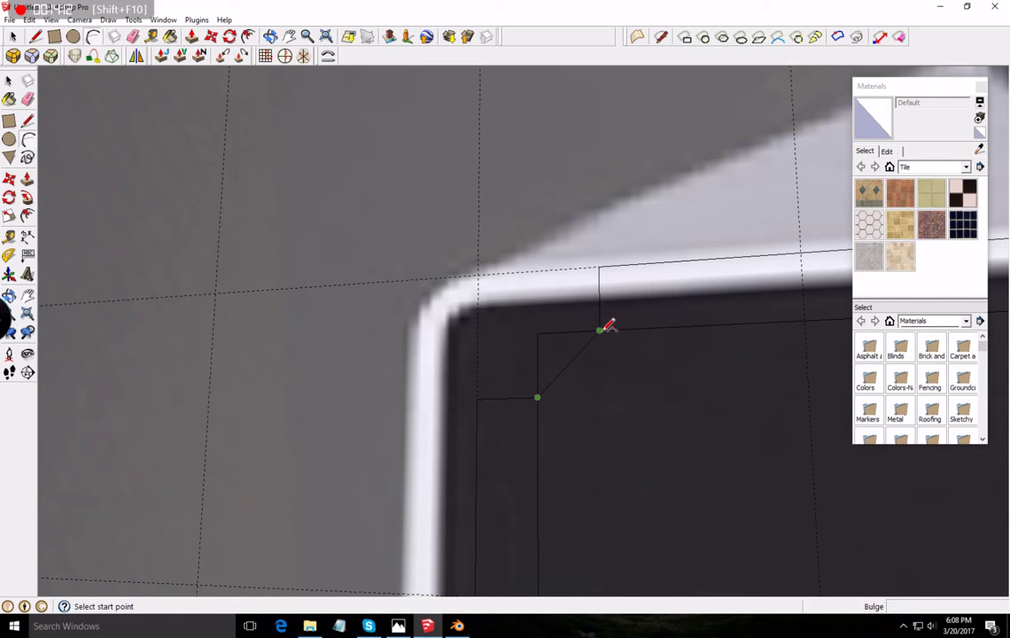
left_click(564, 333)
left_click(477, 399)
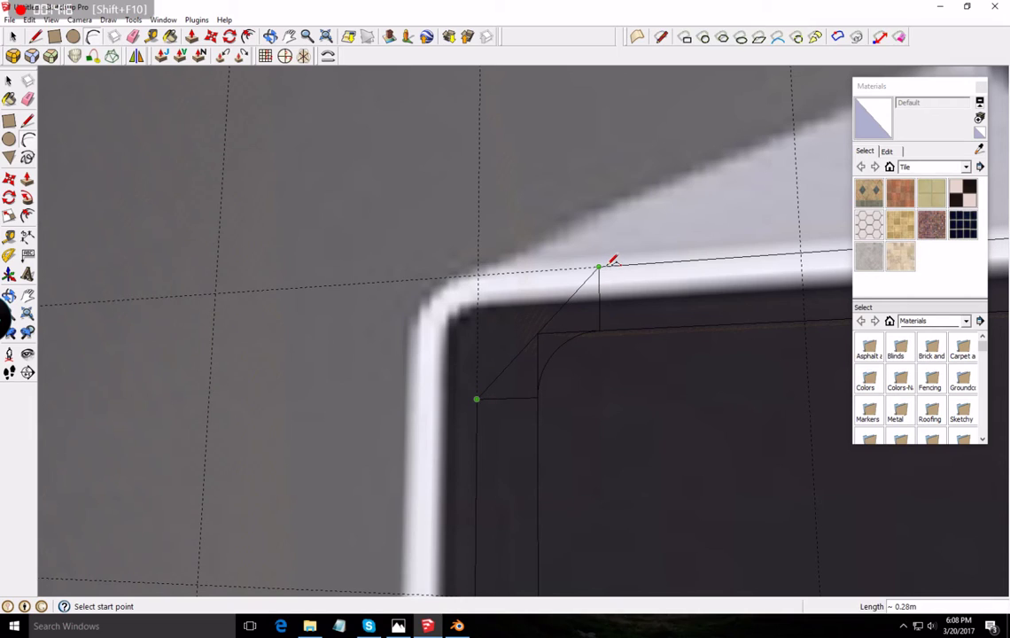
left_click(600, 268)
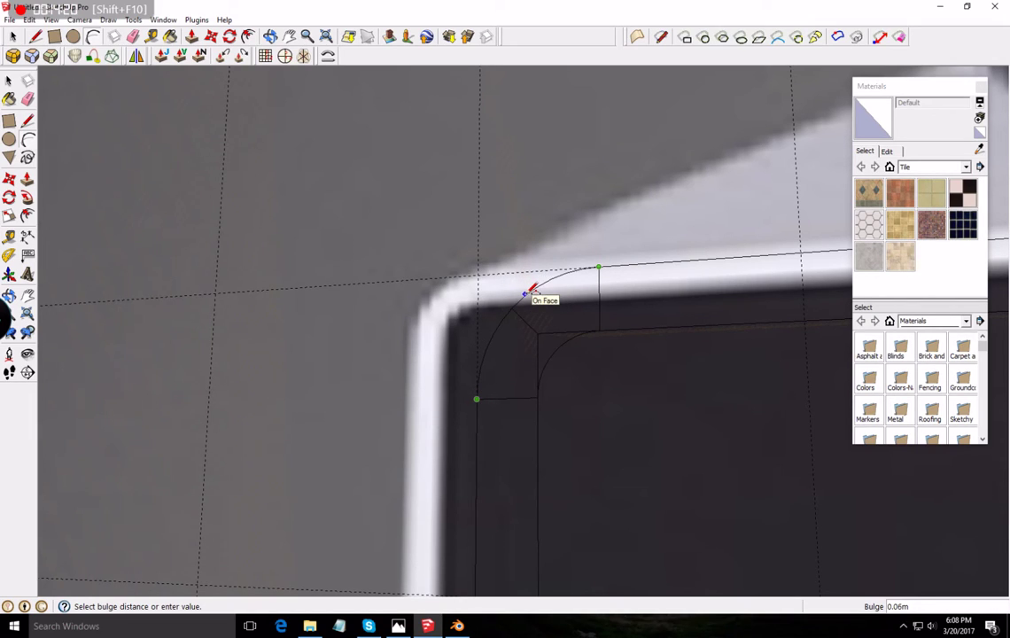
left_click(528, 292)
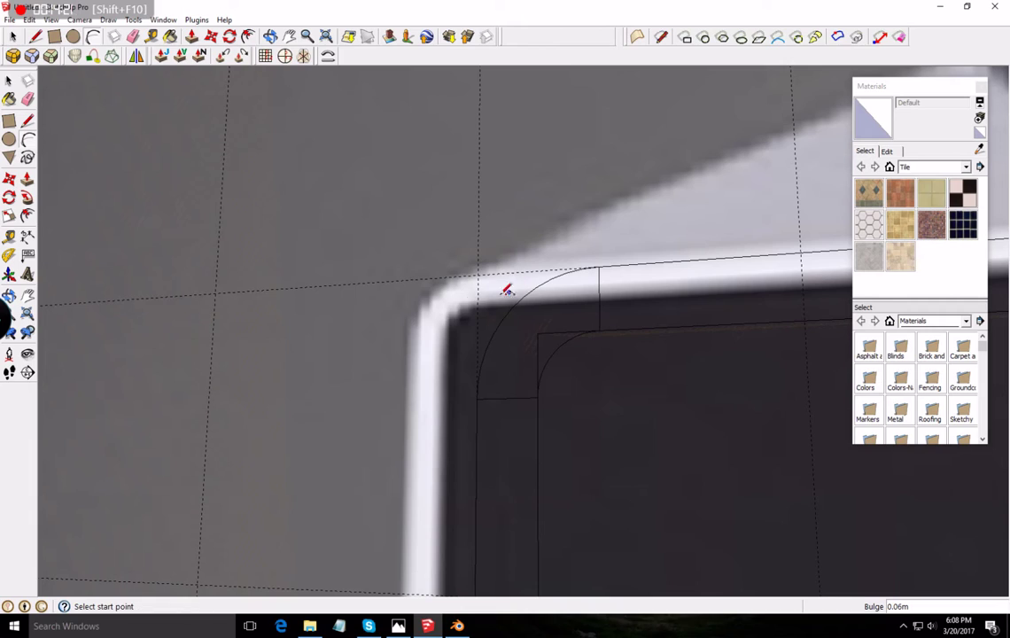
- Erase the leftover cross lines and square inner corner edges between the arcs at the tabletop's left corner
left_click(28, 99)
mouse_move(519, 423)
left_mouse_down()
mouse_move(504, 397)
mouse_move(548, 338)
mouse_move(602, 314)
left_mouse_up()
scroll(602, 314, "down", 3)
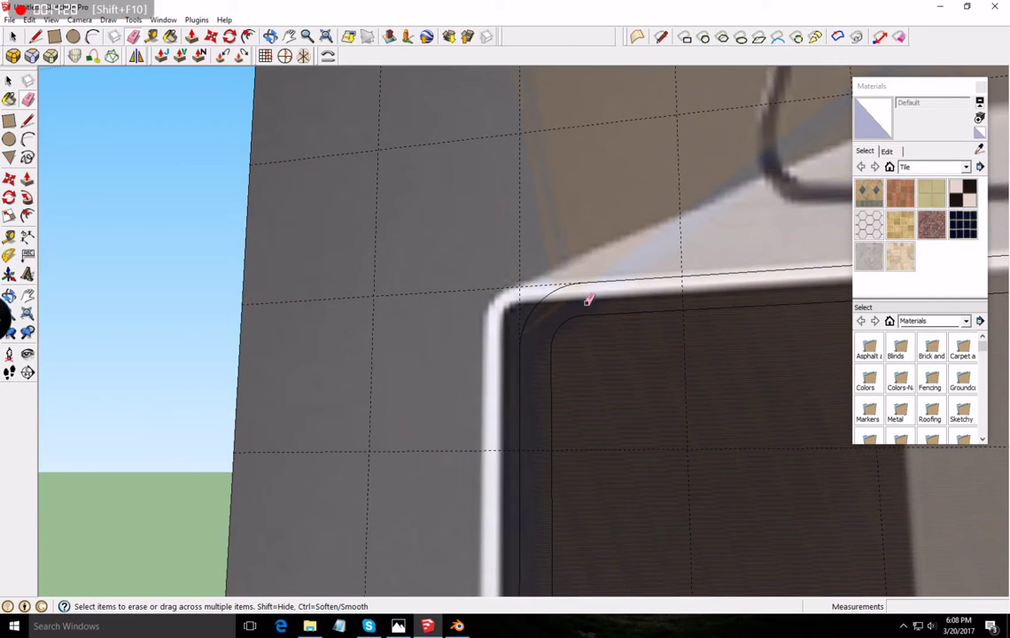
scroll(588, 300, "down", 6)
scroll(627, 365, "up", 3)
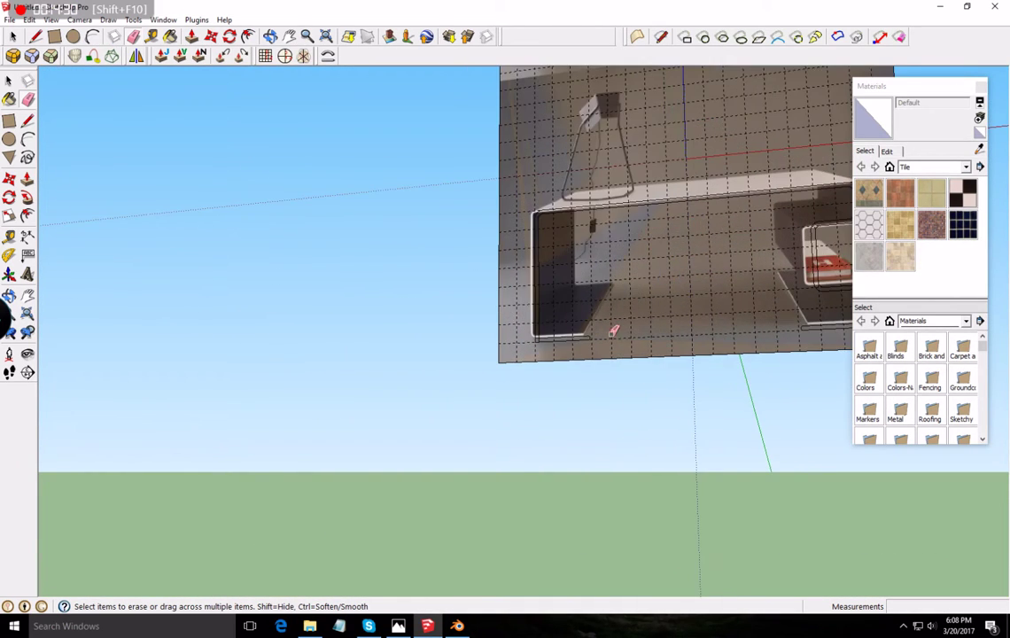
- Draw a cross line over the left upright about 0.1 m above the inside of its bottom corner
scroll(626, 365, "up", 8)
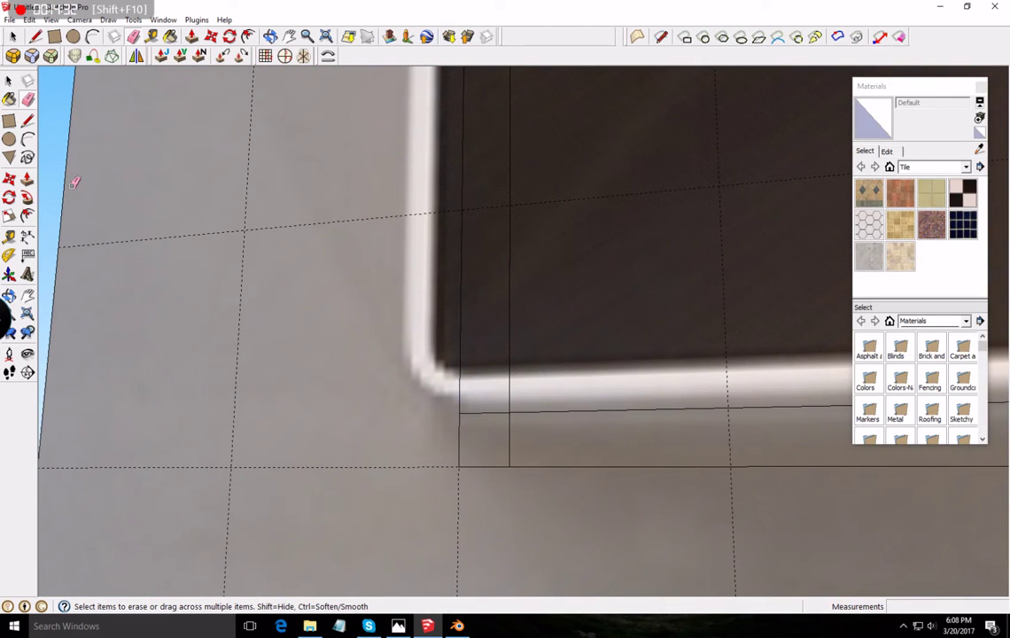
left_click(27, 121)
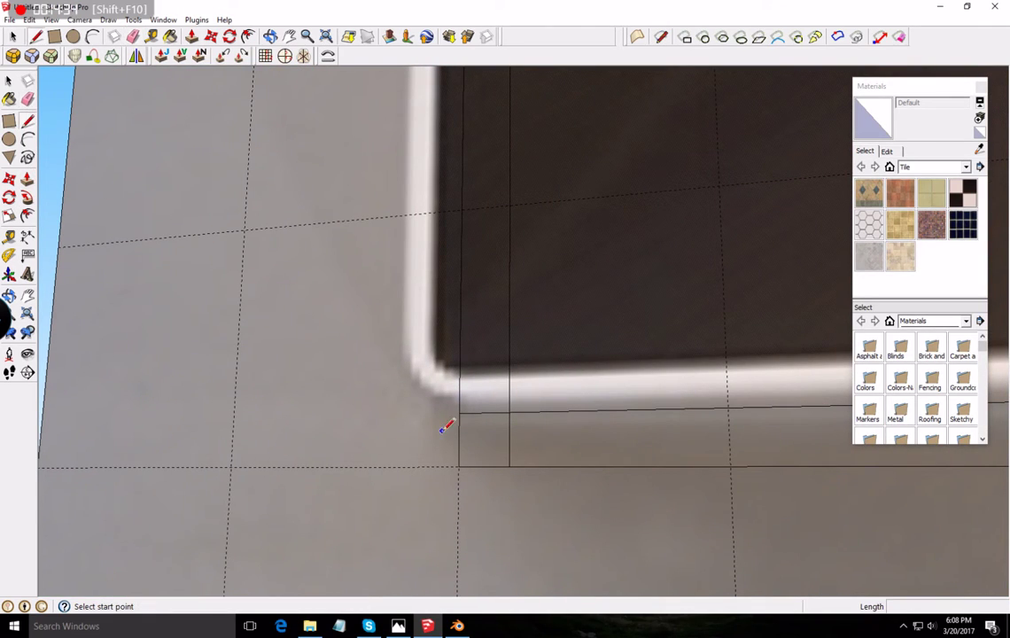
left_click(510, 411)
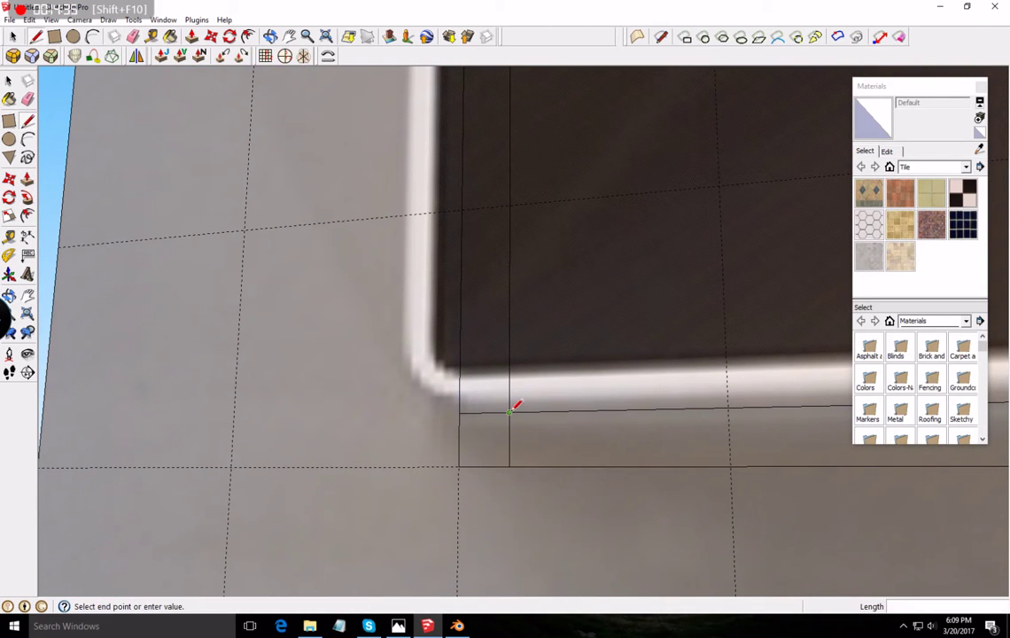
left_click(510, 358)
left_click(509, 358)
left_click(461, 360)
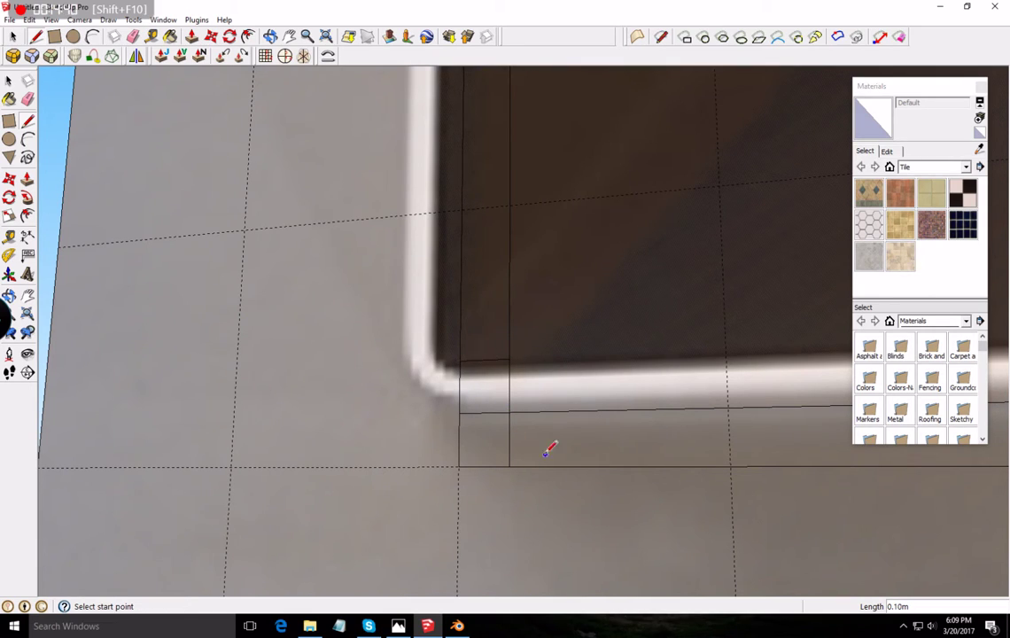
- Draw a cross line over the left foot about 0.1 m from the bottom corner's inside, and erase the square outer corner and overlap edges
left_click(511, 412)
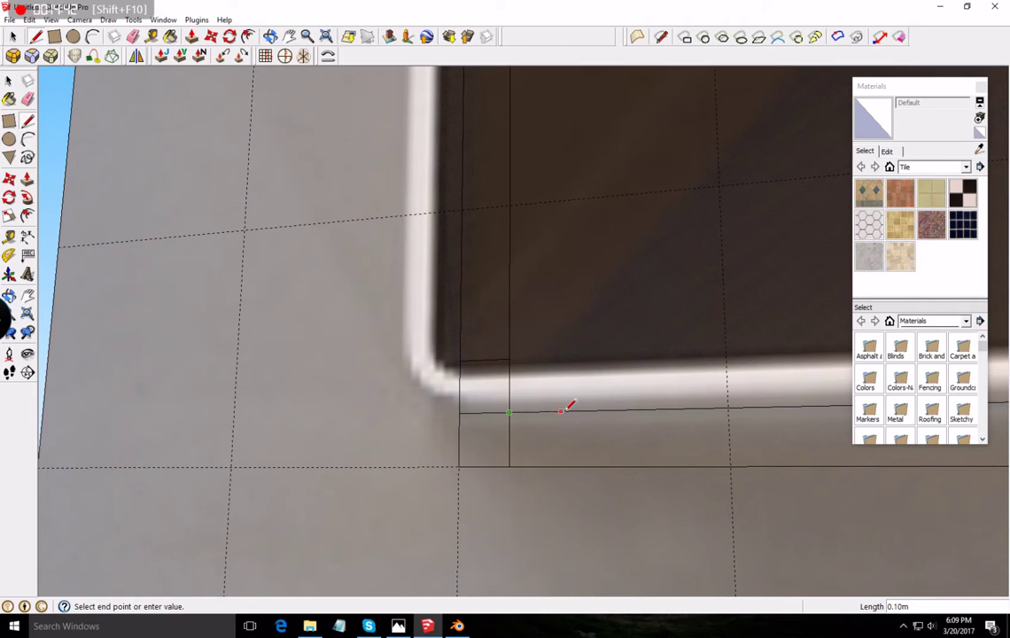
left_click(561, 409)
left_click(561, 409)
left_click(568, 461)
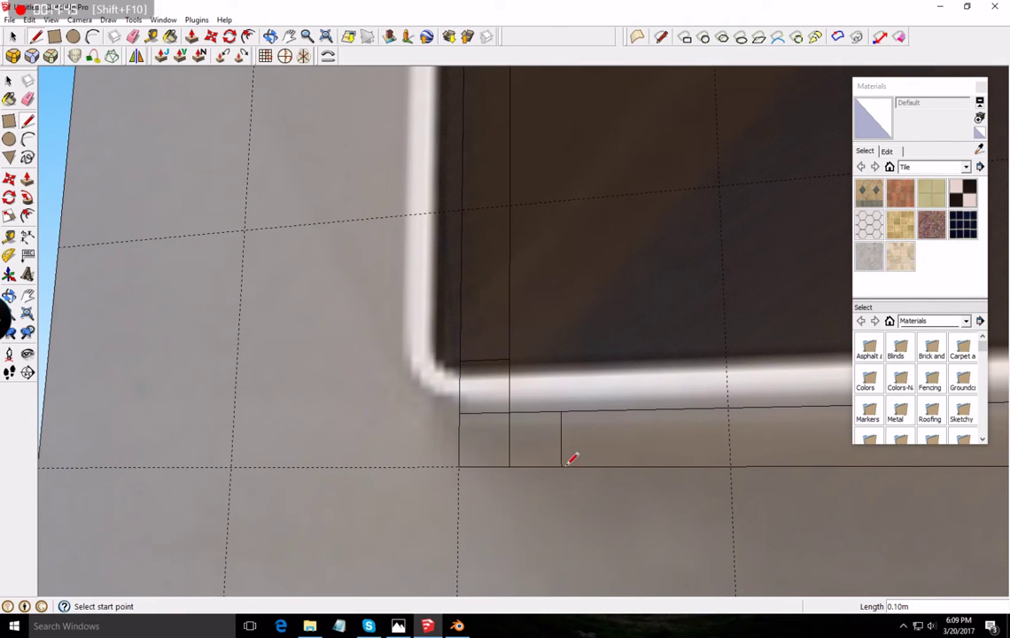
left_click(27, 101)
mouse_move(461, 390)
left_mouse_down()
mouse_move(520, 479)
mouse_move(513, 455)
left_mouse_up()
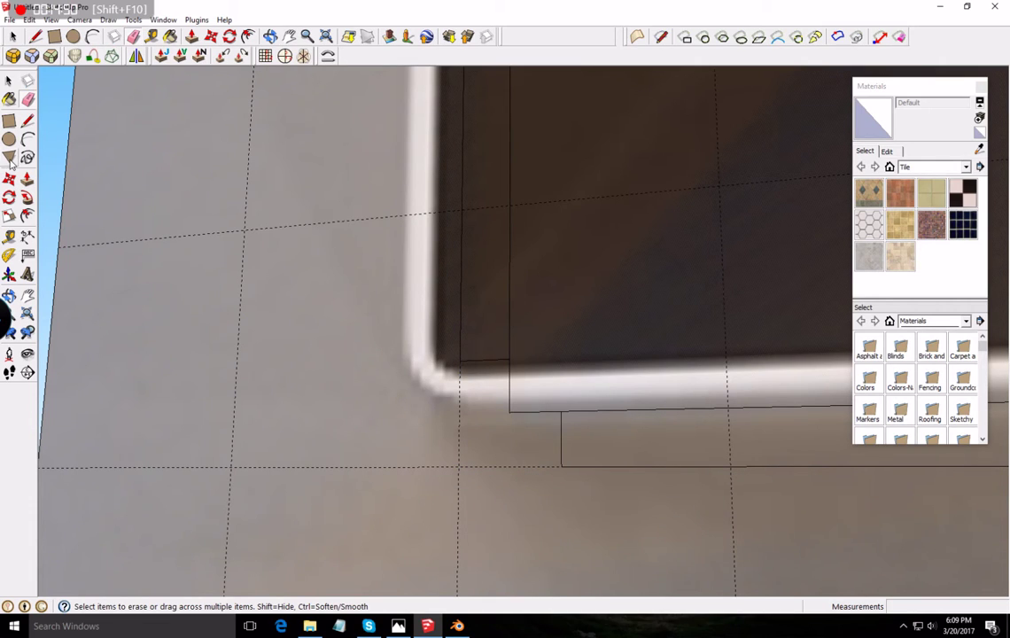
- Round the left upright's bottom corner with an inner arc of about 0.02 m bulge and an outer arc of about 0.06 m bulge
left_click(27, 139)
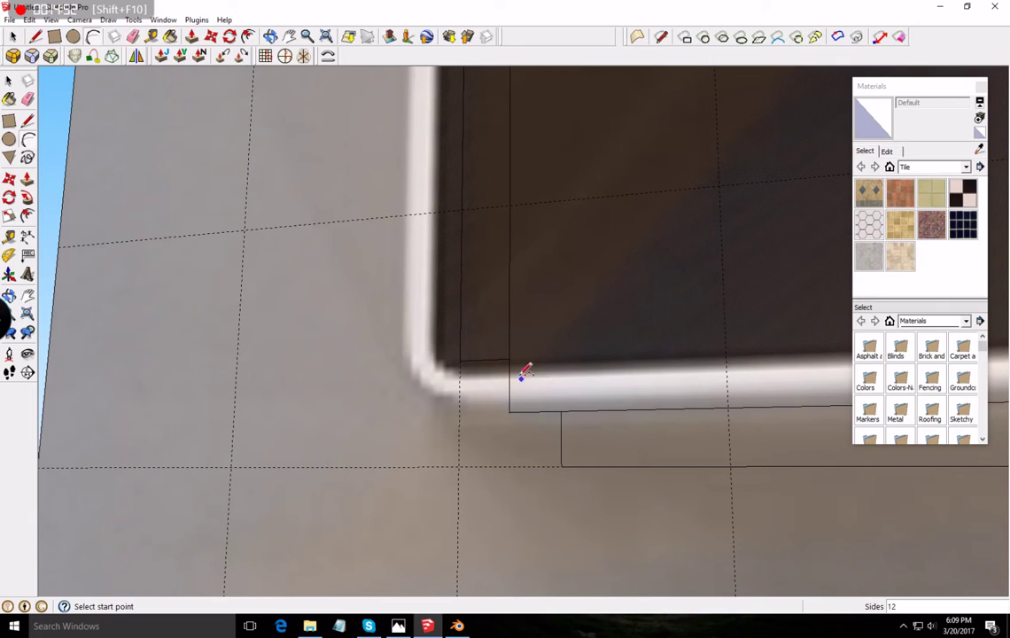
left_click(509, 360)
left_click(561, 411)
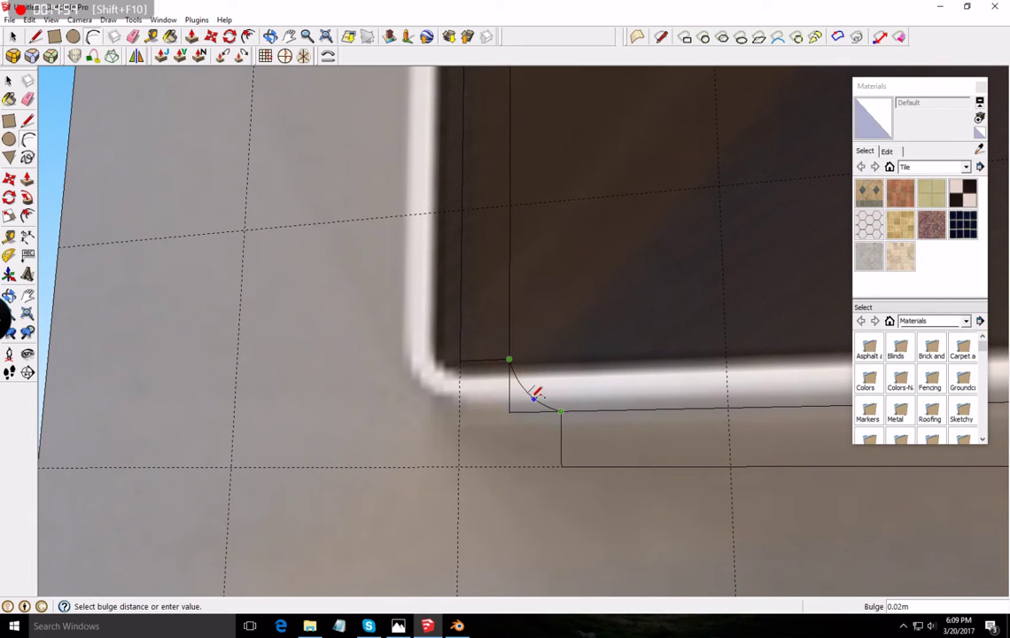
left_click(533, 398)
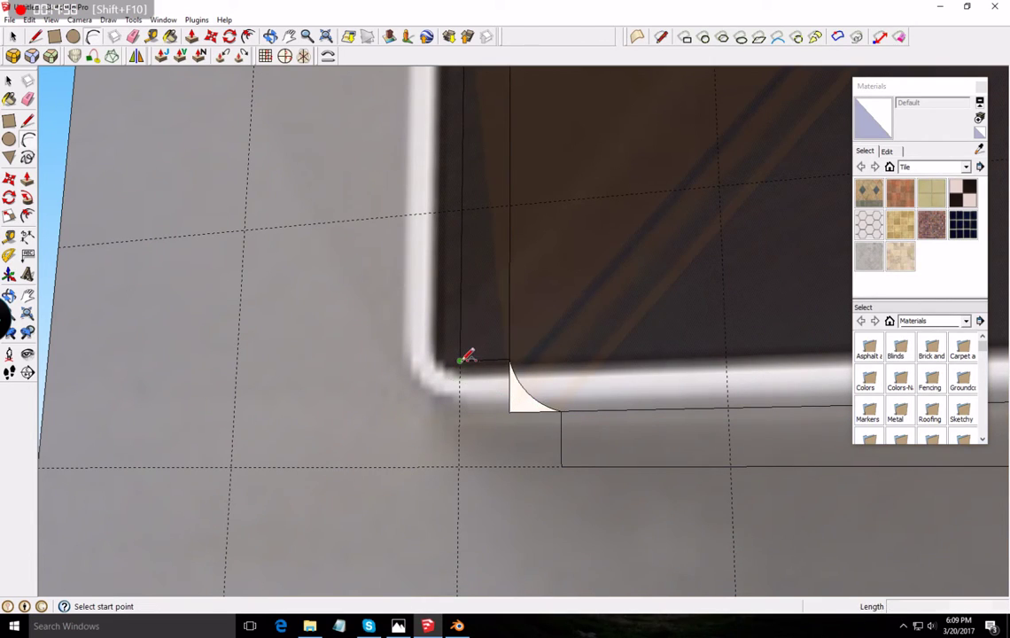
left_click(460, 362)
left_click(561, 466)
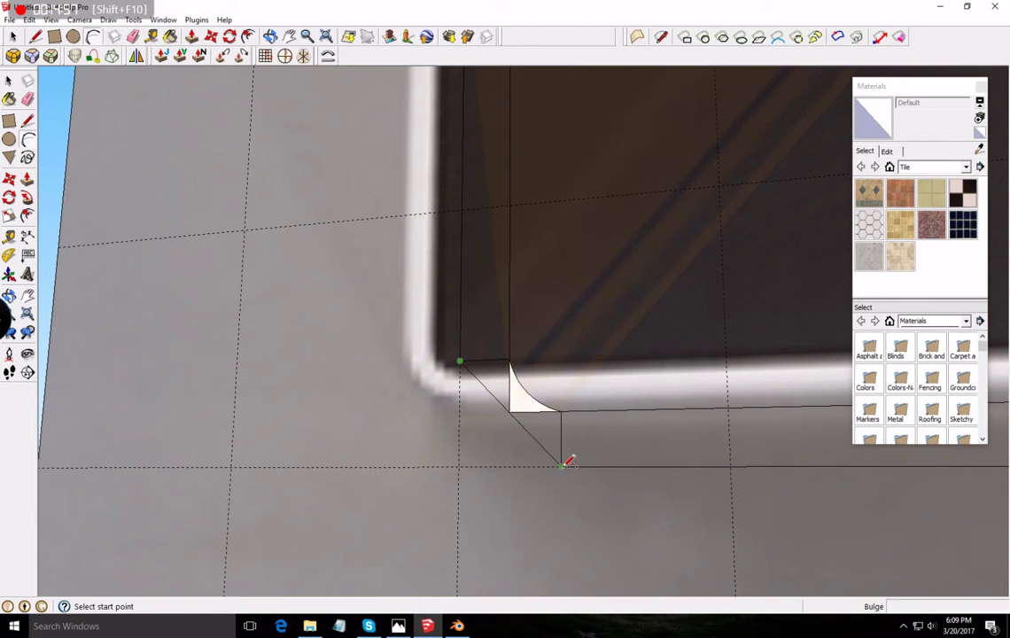
left_click(500, 438)
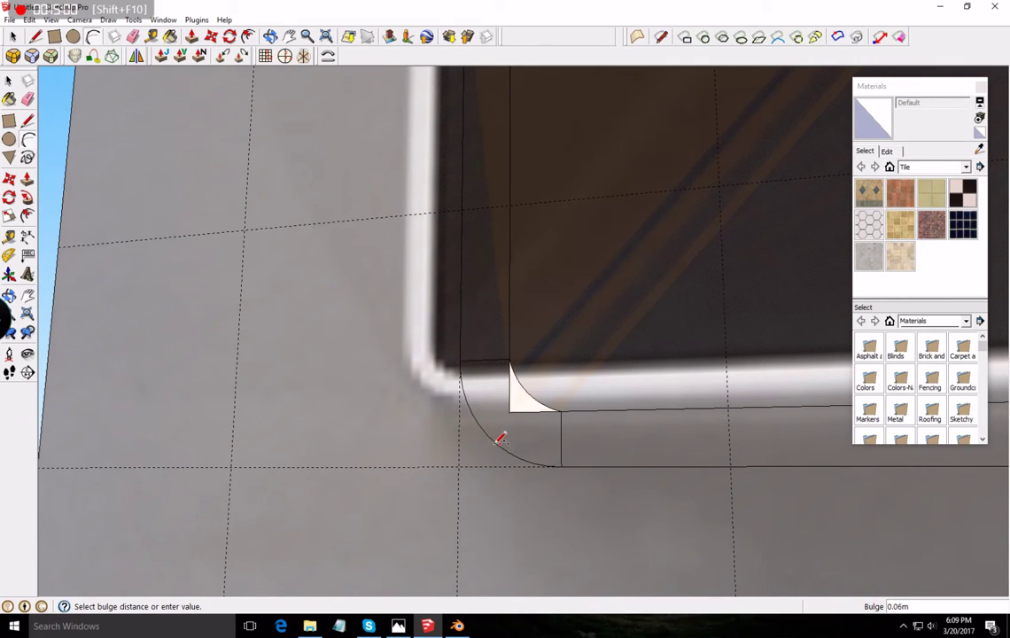
- Erase the leftover cross lines and square inner corner edges between the arcs at the left upright's bottom corner
left_click(27, 99)
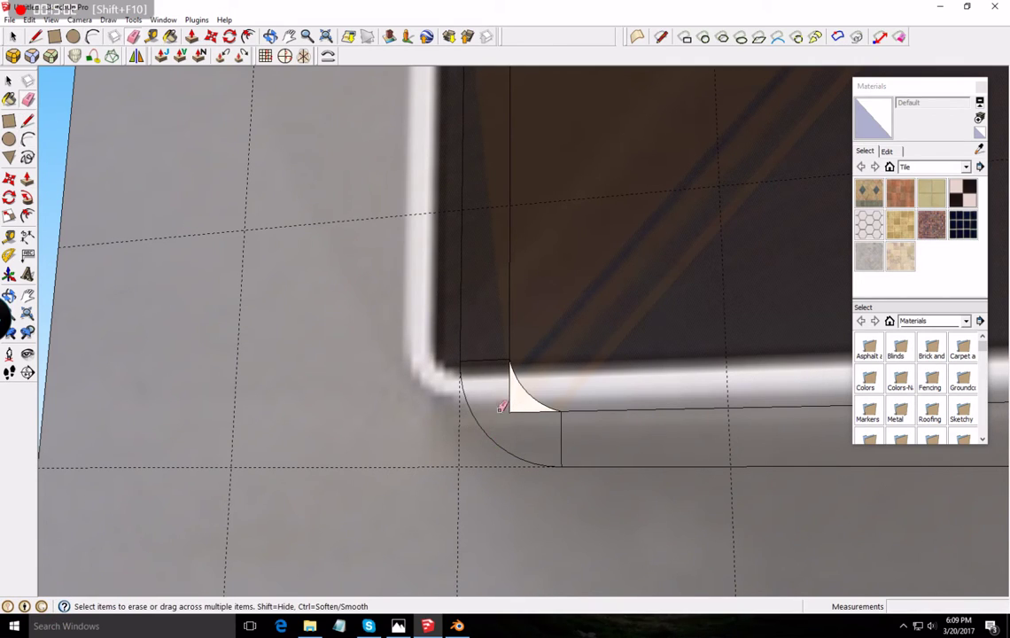
left_click(512, 388)
left_click(561, 430)
- Erase the reference image behind the traced table profile
scroll(567, 403, "down", 3)
scroll(545, 350, "down", 6)
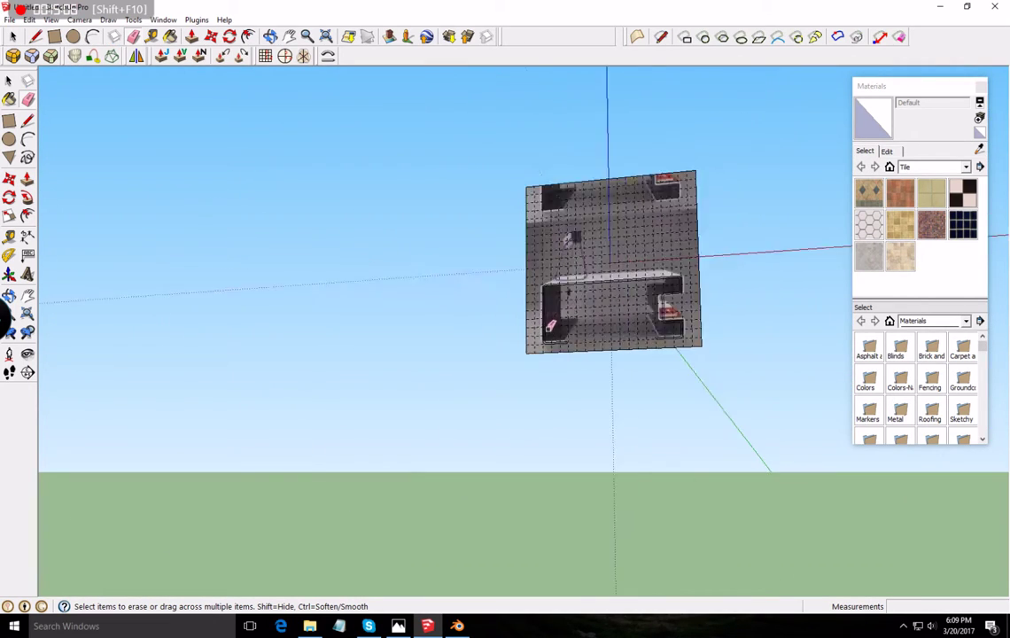
scroll(612, 284, "up", 5)
scroll(538, 371, "down", 2)
scroll(546, 382, "up", 4)
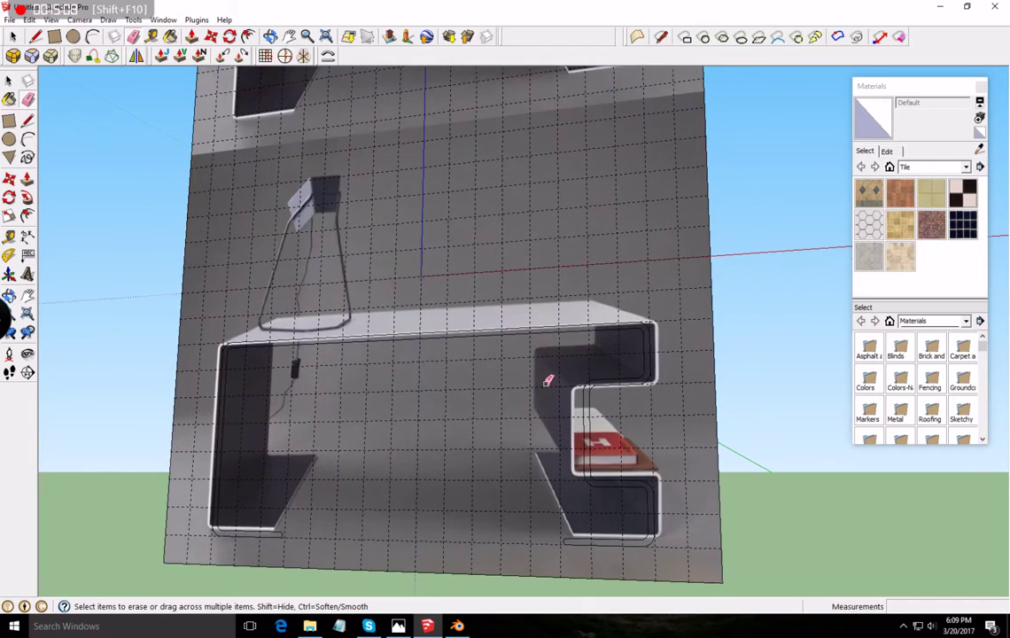
scroll(513, 351, "down", 5)
scroll(496, 443, "down", 2)
scroll(483, 488, "up", 3)
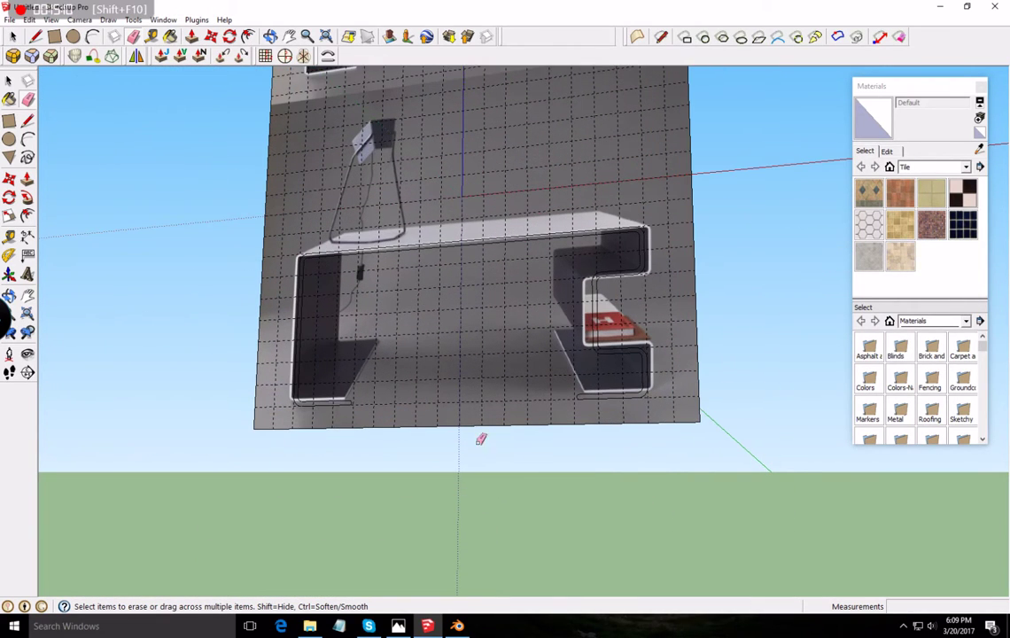
scroll(392, 346, "down", 4)
scroll(407, 266, "up", 3)
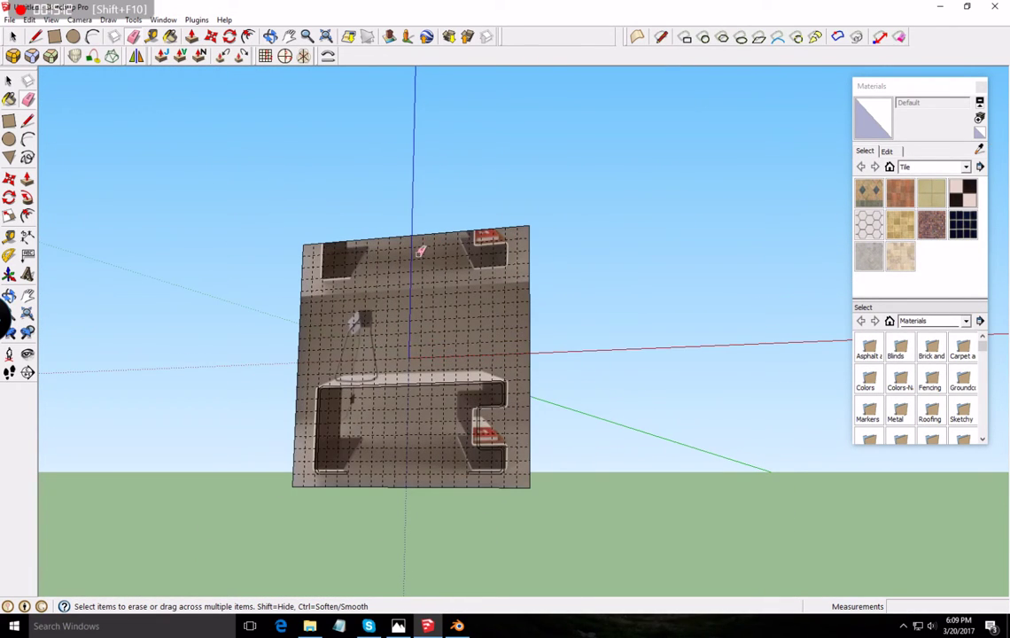
scroll(312, 485, "up", 3)
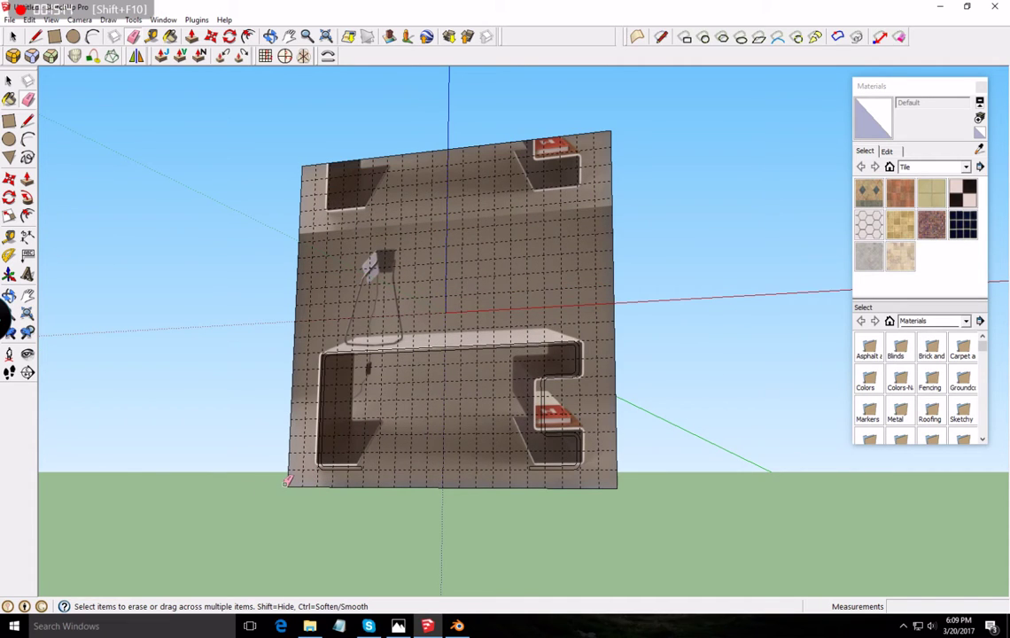
left_click(291, 479)
- Examine the rounded corners and edges of the table profile up close for leftover lines or gaps
scroll(413, 424, "up", 4)
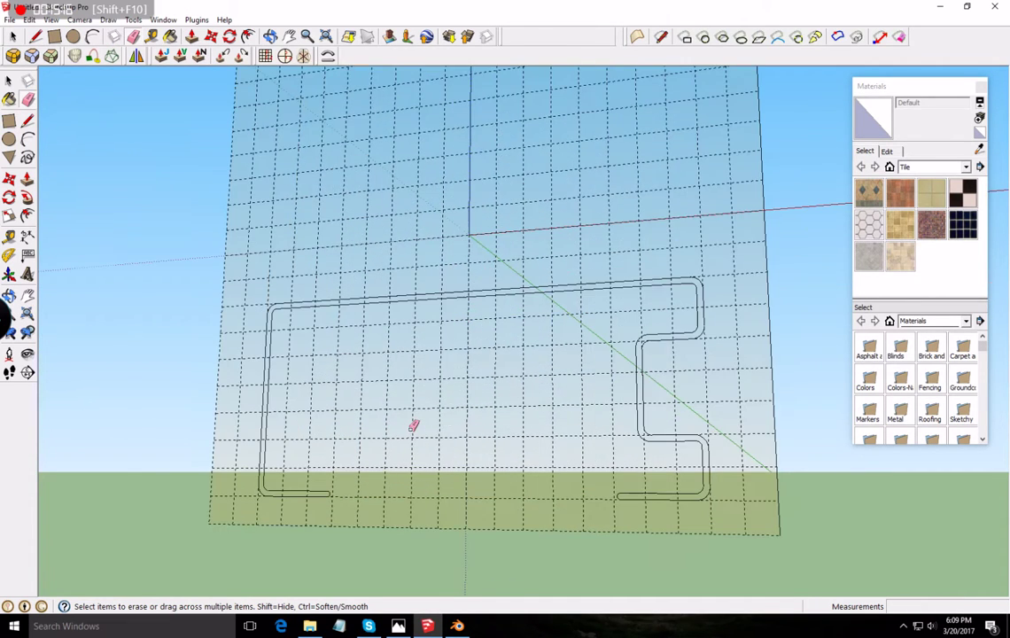
scroll(413, 423, "up", 1)
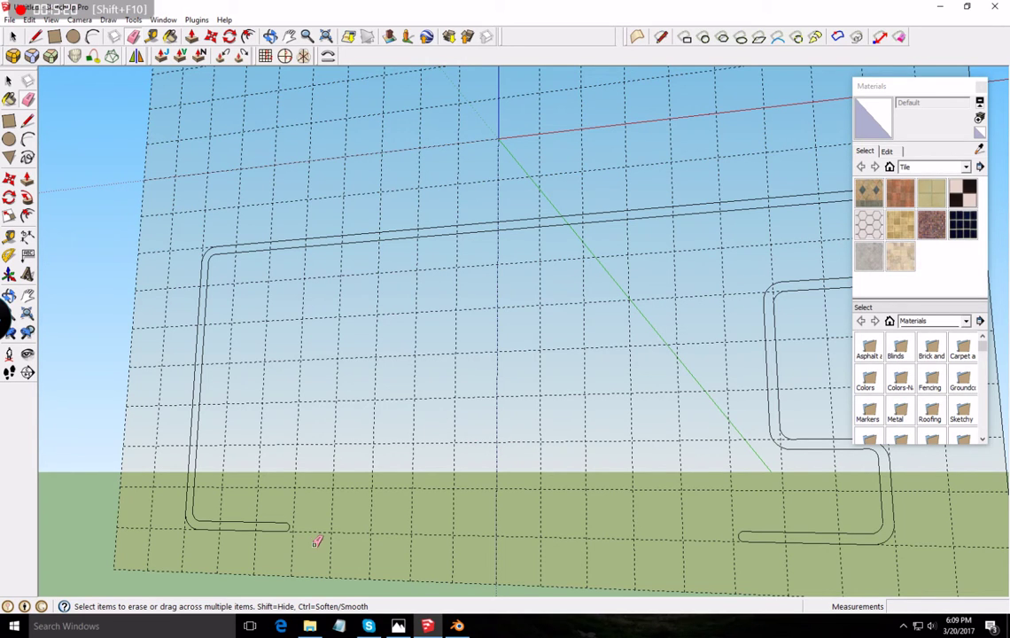
scroll(377, 283, "down", 3)
scroll(631, 235, "up", 6)
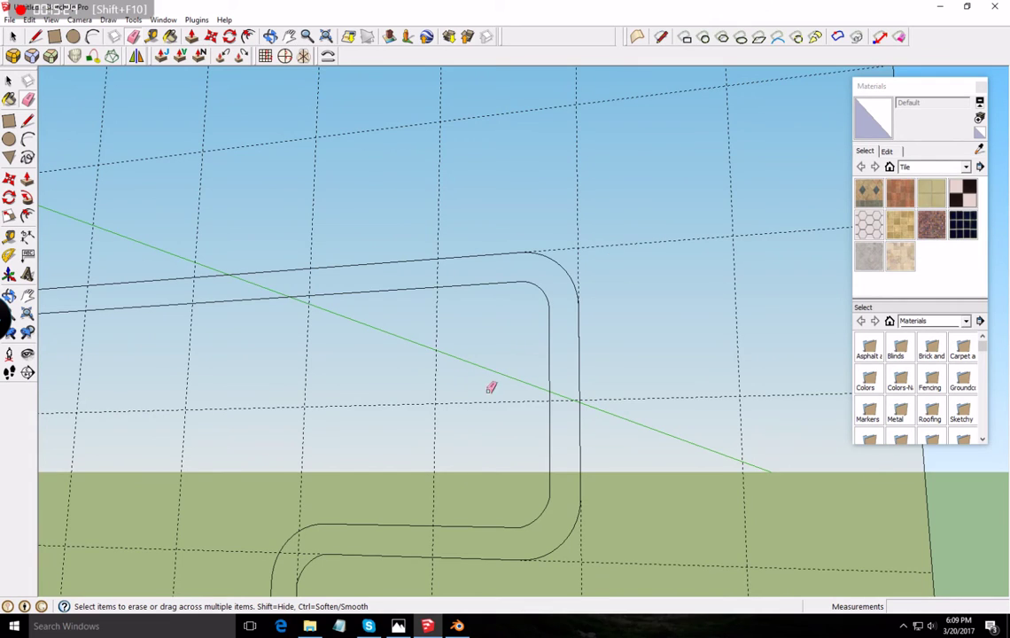
scroll(470, 434, "down", 4)
scroll(390, 567, "up", 5)
scroll(469, 200, "up", 3)
scroll(485, 206, "down", 2)
scroll(521, 161, "up", 5)
scroll(674, 189, "down", 6)
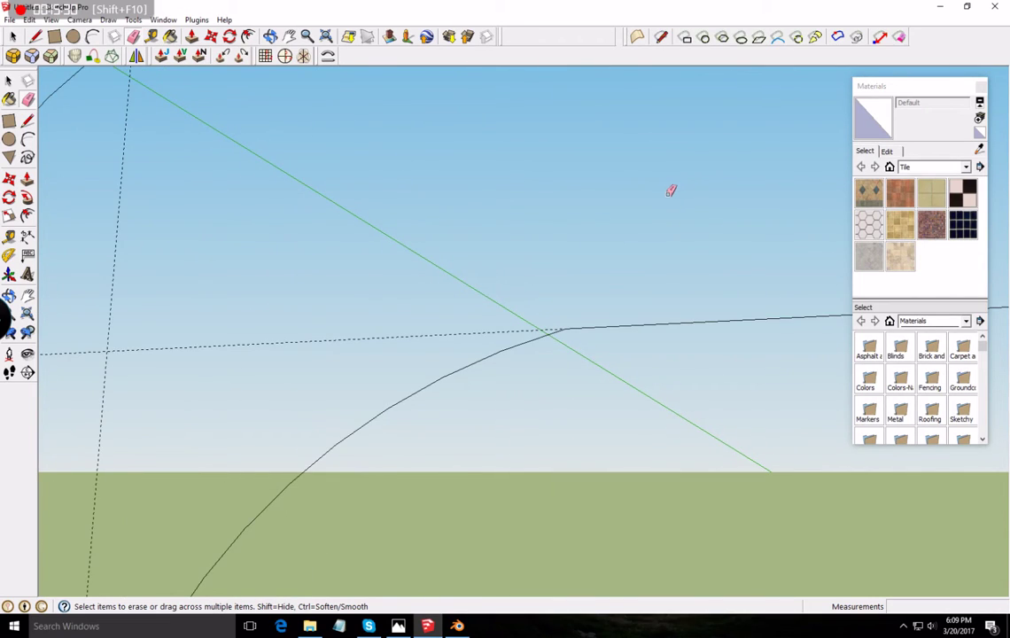
scroll(633, 458, "down", 2)
scroll(607, 294, "up", 6)
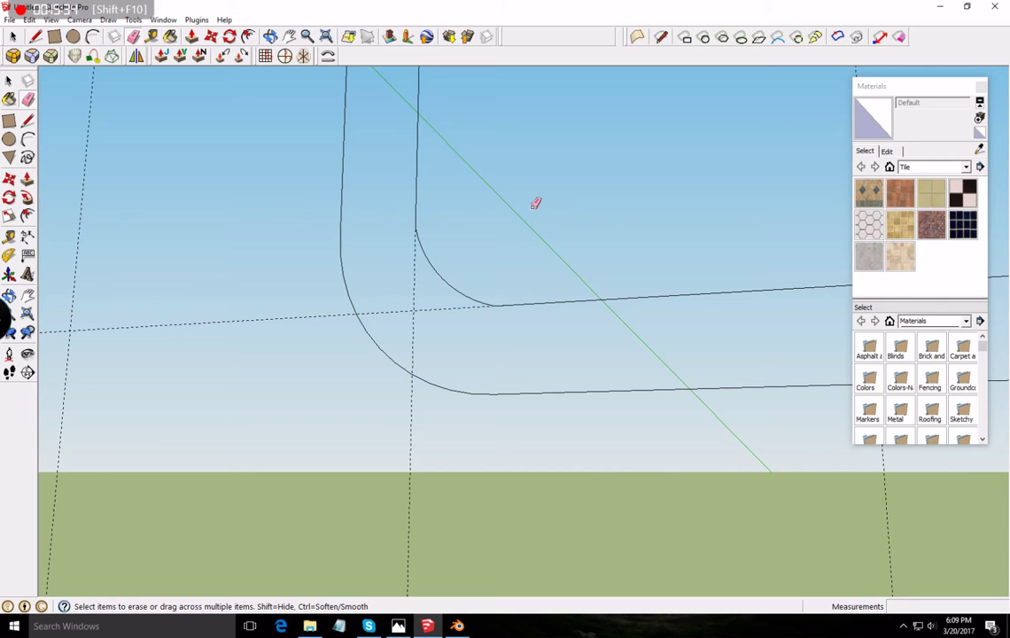
- Inspect the stepped side's corners and the rounded foot end of the profile for gaps that keep it from closing
scroll(532, 208, "down", 3)
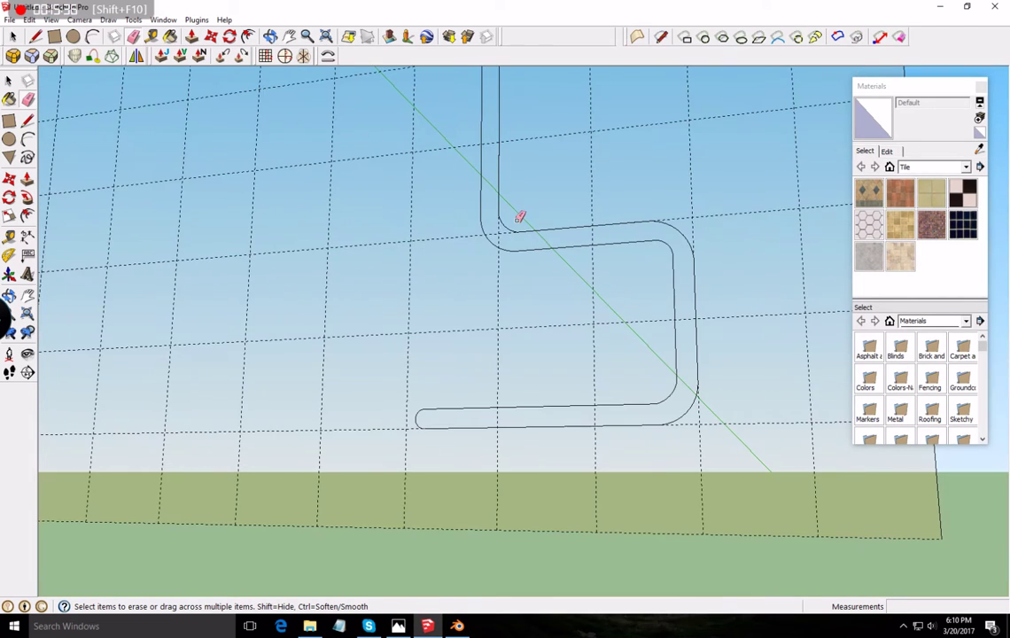
scroll(715, 260, "up", 5)
scroll(551, 224, "down", 4)
scroll(514, 106, "up", 5)
scroll(518, 124, "up", 4)
scroll(521, 159, "down", 7)
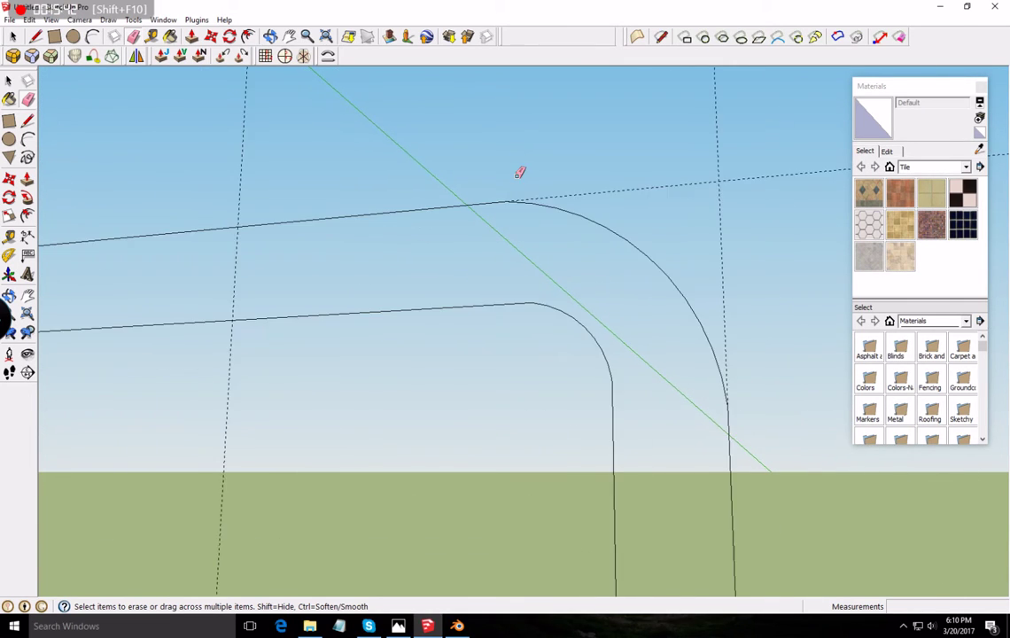
scroll(537, 373, "up", 5)
scroll(535, 349, "up", 2)
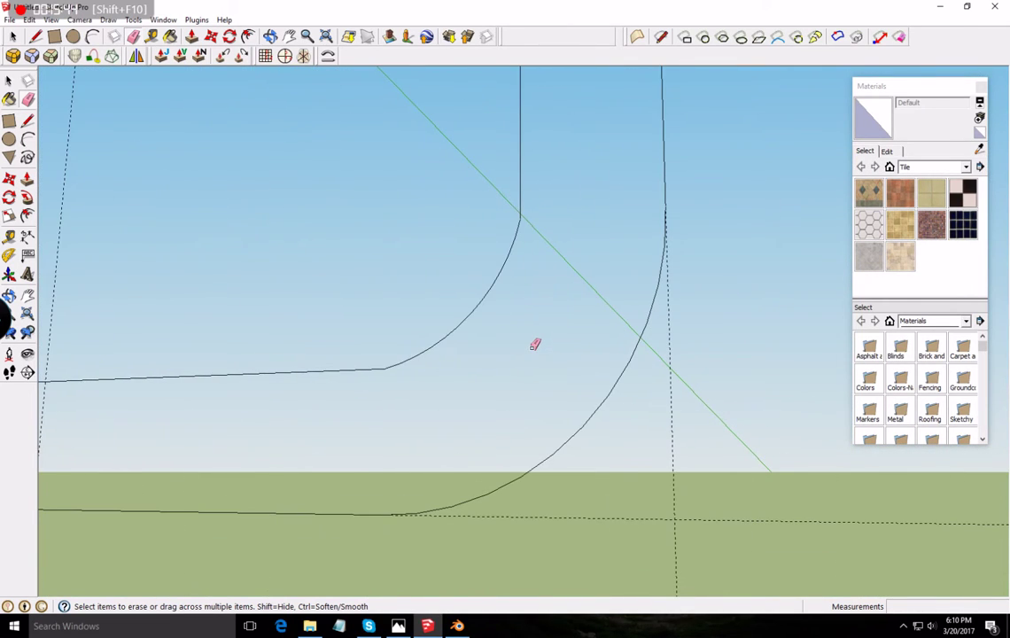
scroll(593, 247, "up", 2)
scroll(640, 200, "down", 3)
scroll(452, 345, "down", 4)
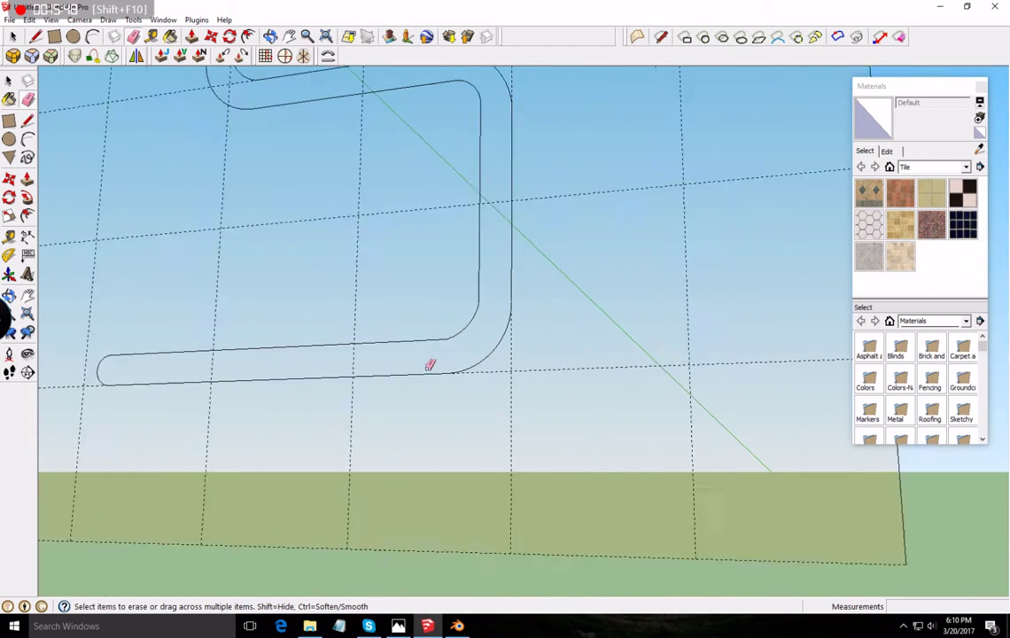
scroll(204, 372, "up", 5)
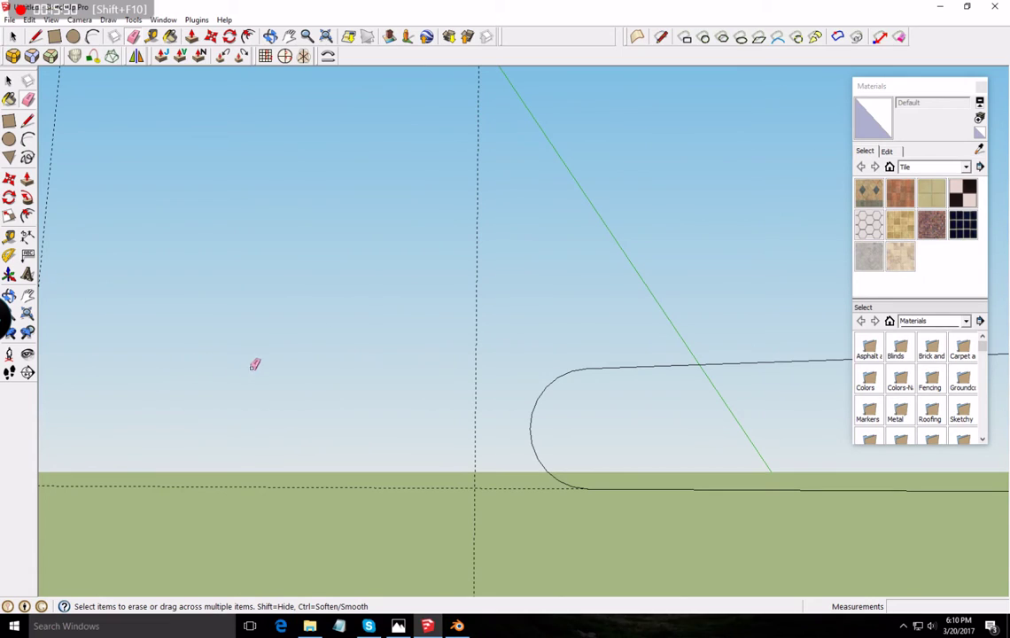
- Draw a vertical line across the stepped side's foot, between the endpoints of its rounded end, so the profile forms a face
left_click(27, 122)
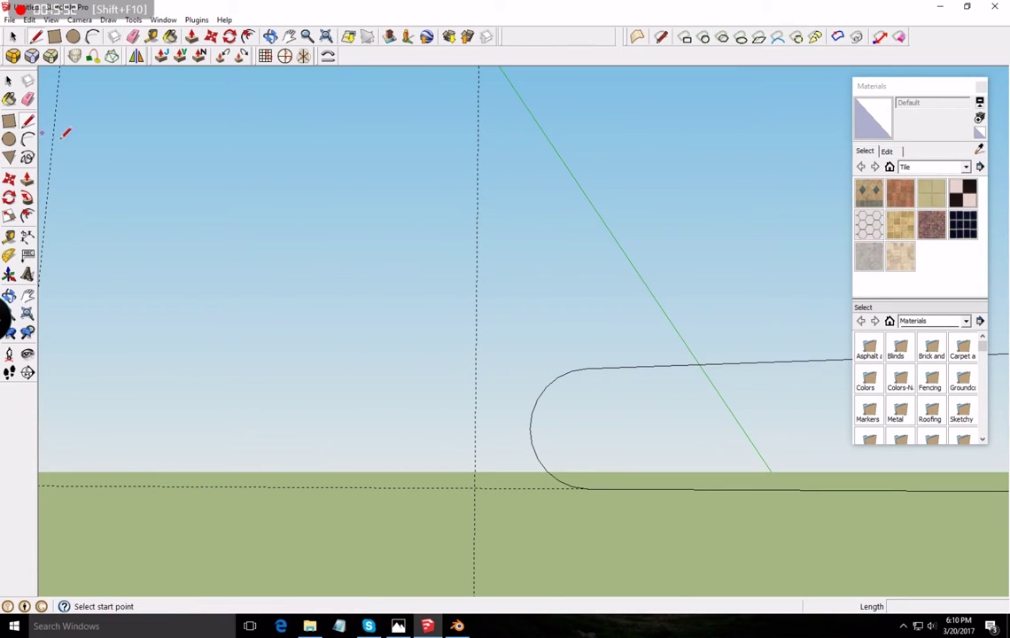
left_click(585, 367)
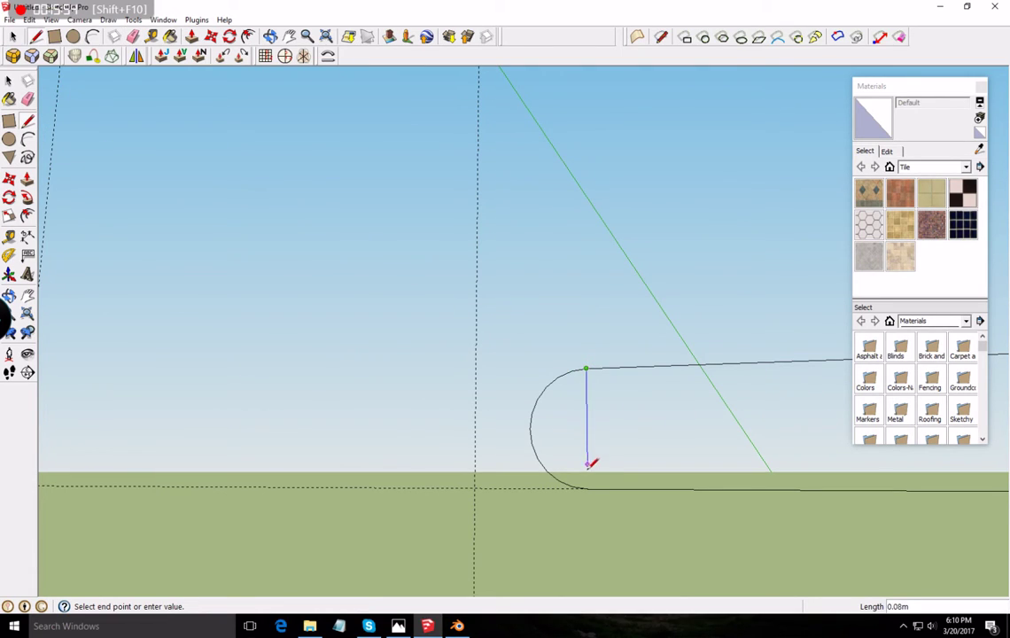
left_click(588, 486)
middle_click_drag(586, 469, 593, 383)
scroll(597, 319, "down", 4)
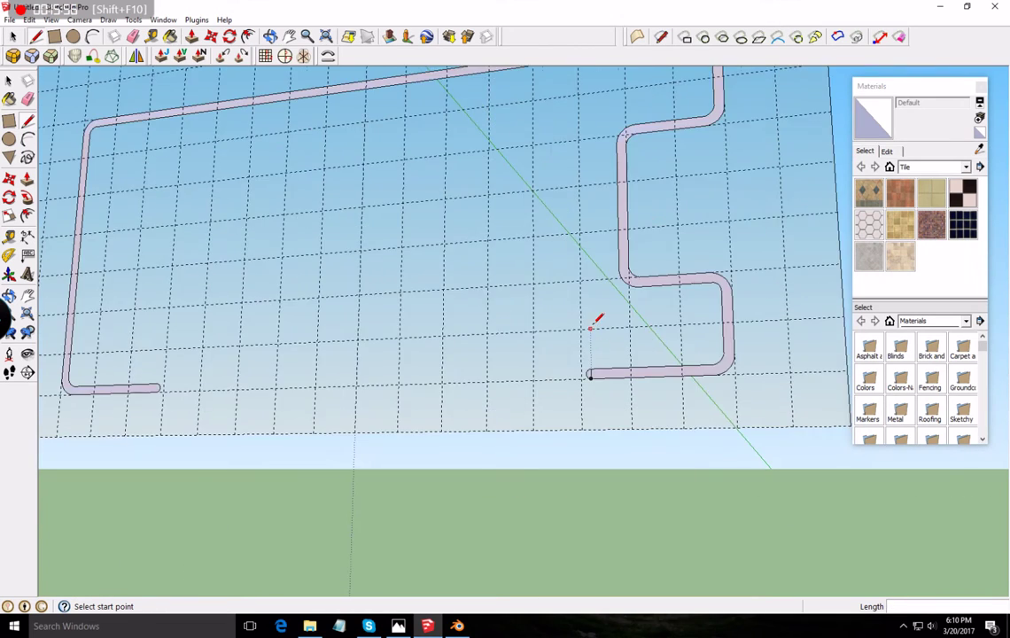
scroll(603, 315, "up", 6)
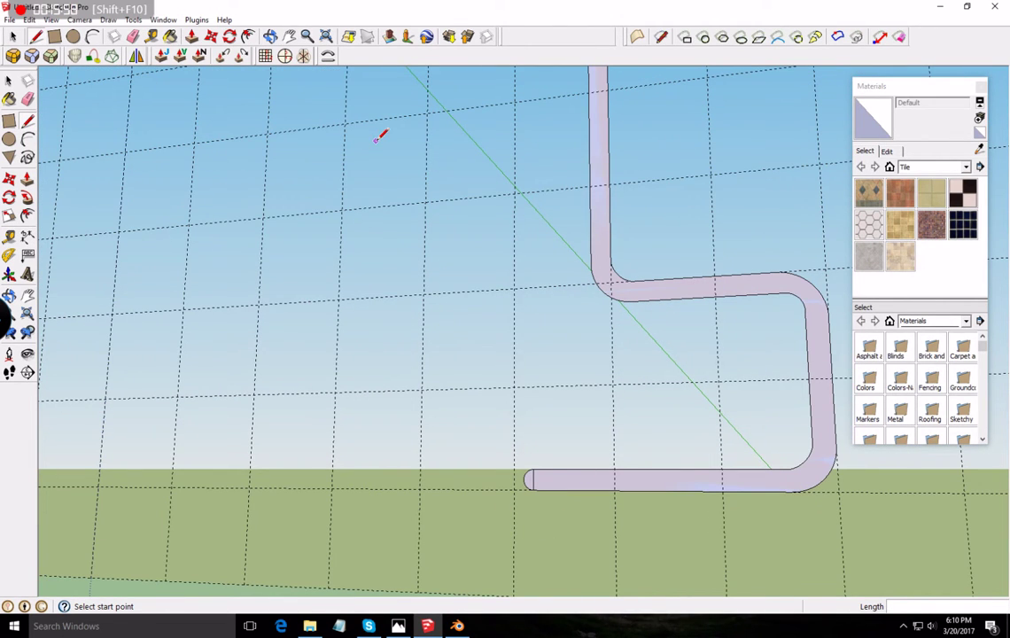
- Erase the vertical helper line at the foot's rounded end so the profile is one face
left_click(28, 99)
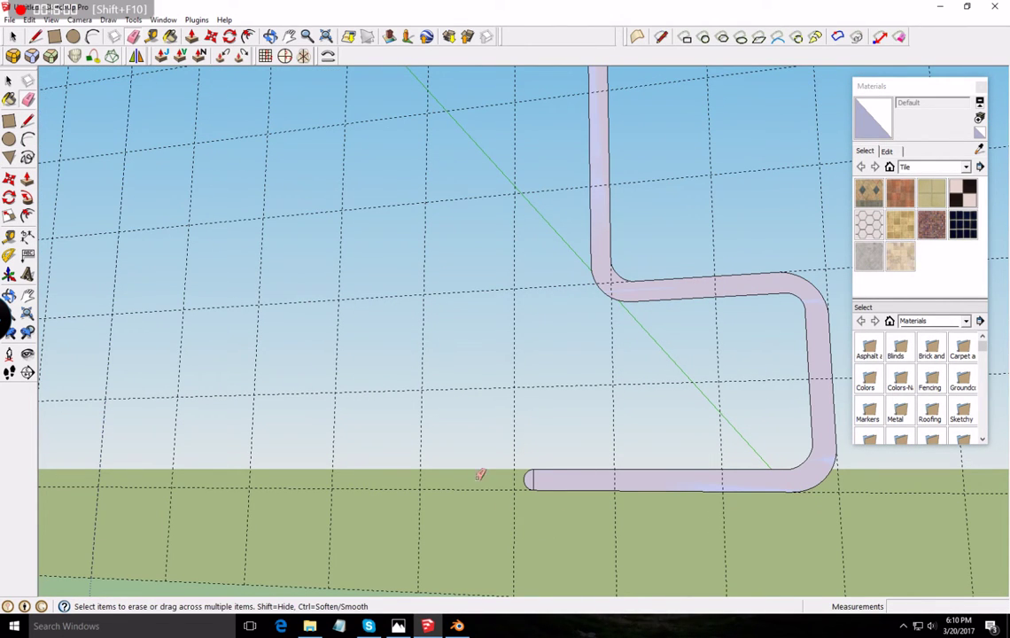
left_click_drag(535, 479, 538, 478)
scroll(573, 299, "down", 8)
scroll(577, 286, "up", 5)
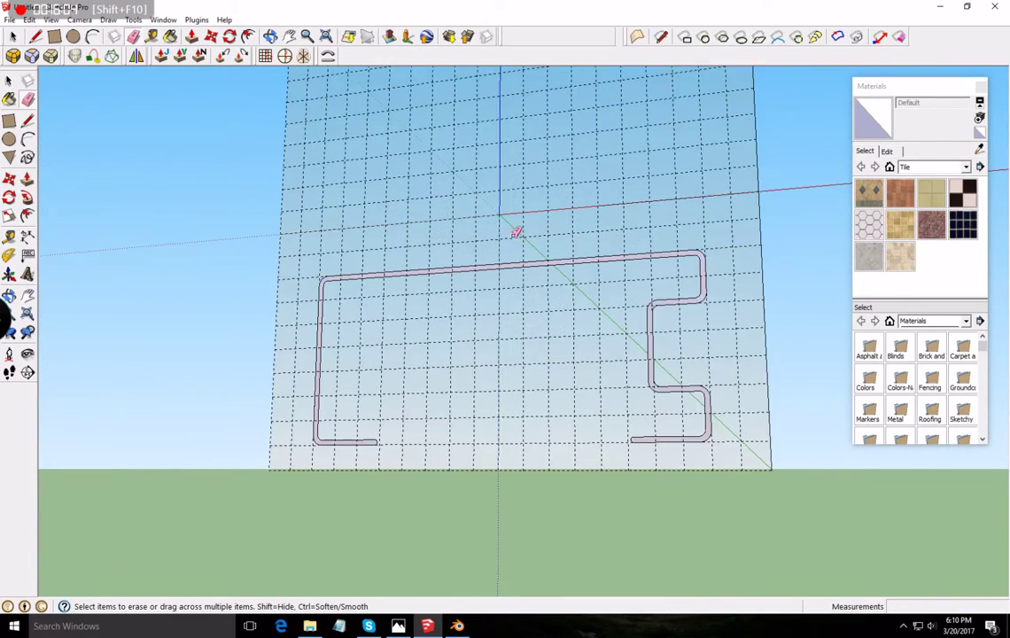
- Hide the WorkPlane grid behind the table profile
middle_click_drag(450, 341, 553, 425)
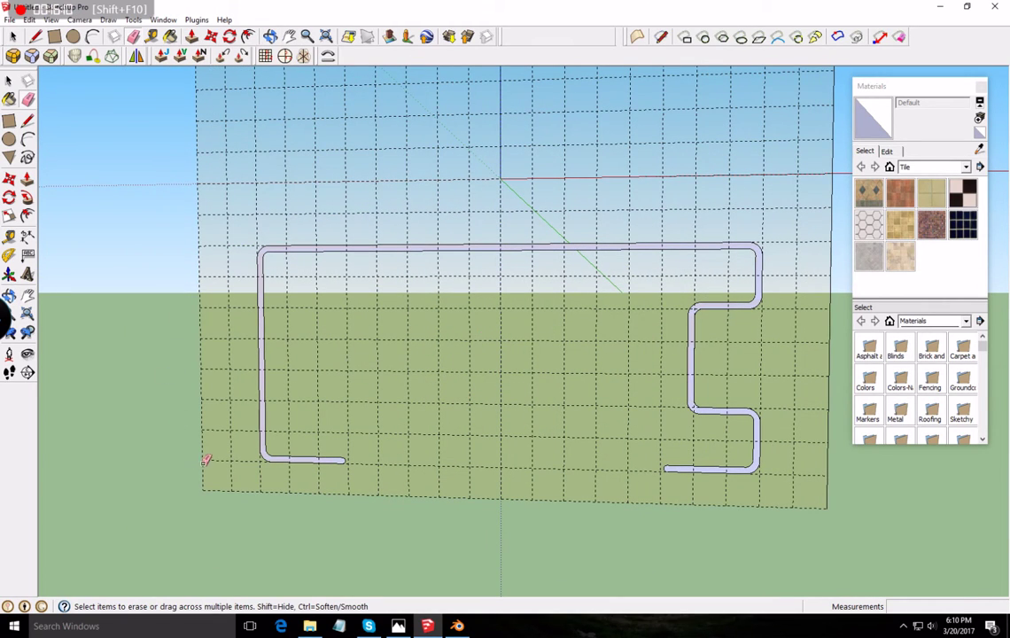
right_click(506, 332)
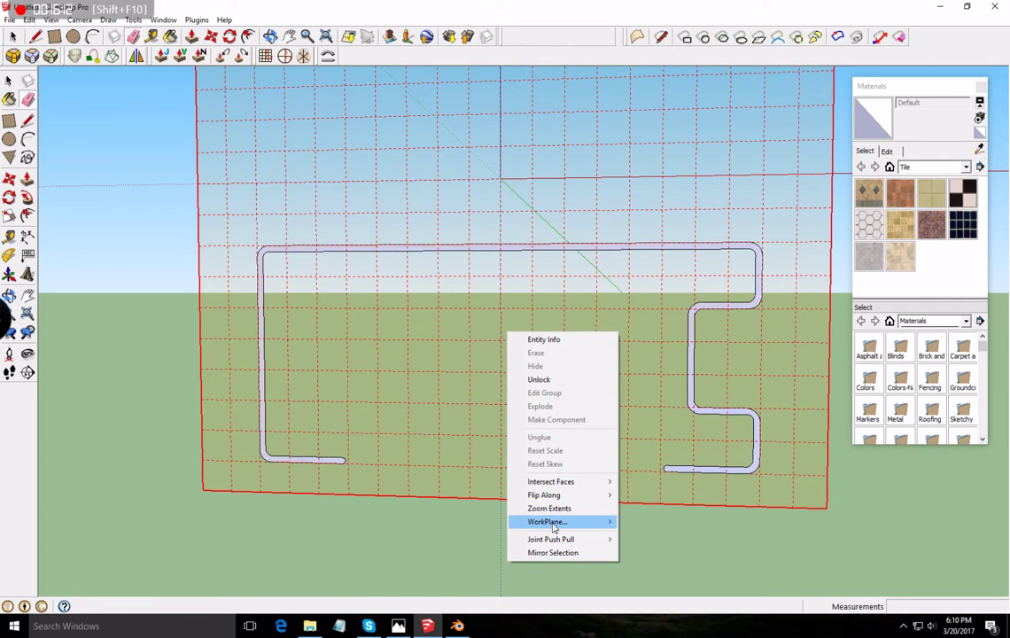
mouse_move(554, 523)
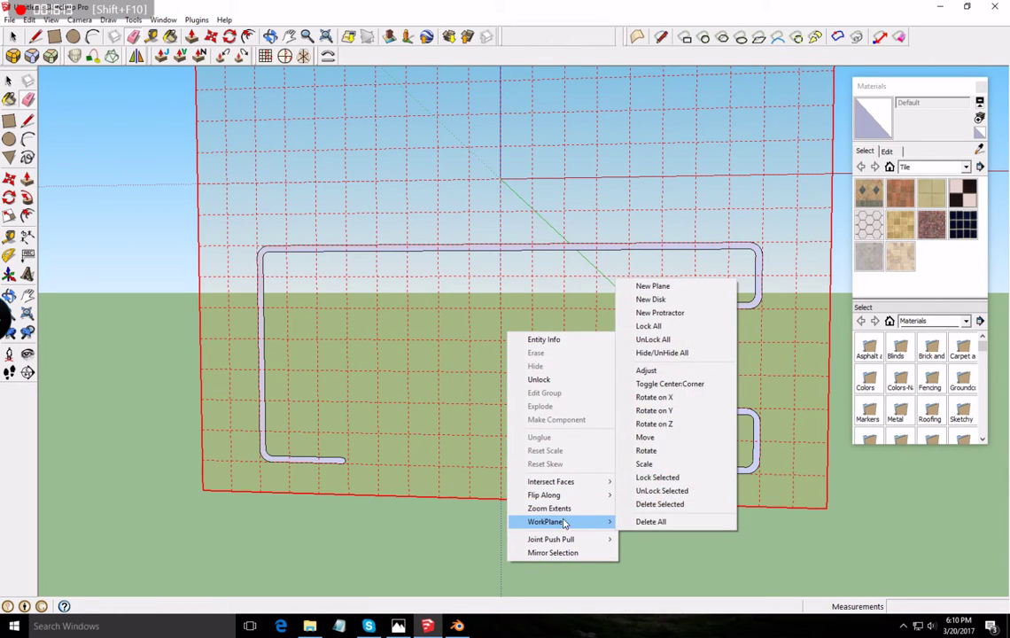
left_click(669, 356)
- Erase the leftover straight reference-frame edges above and beside the table profile
scroll(443, 317, "down", 2)
scroll(319, 350, "down", 3)
scroll(337, 350, "up", 4)
scroll(585, 267, "down", 3)
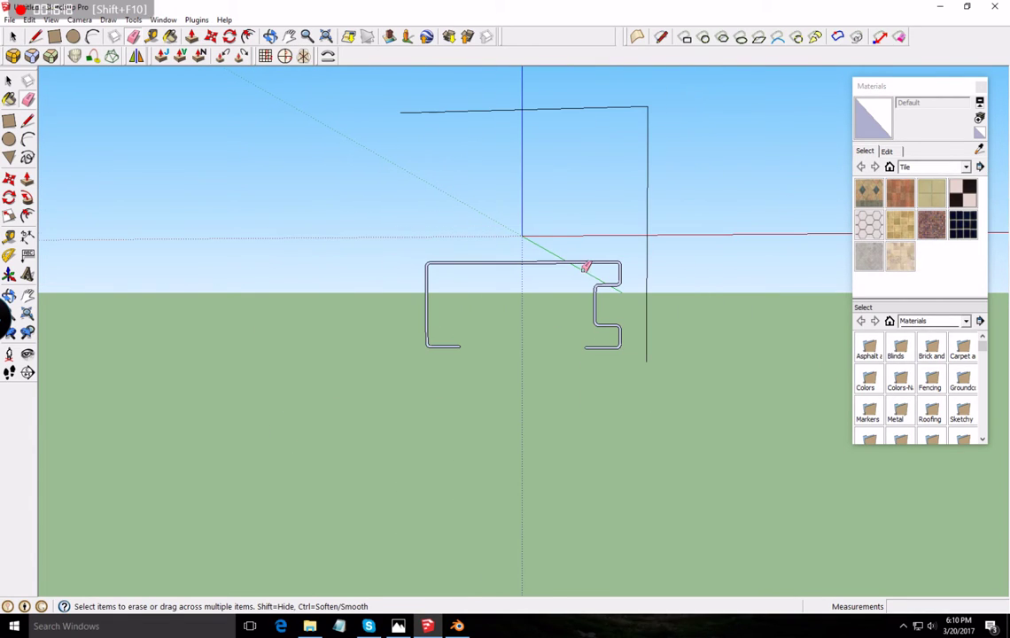
left_click_drag(643, 119, 638, 137)
mouse_move(638, 137)
middle_mouse_down()
mouse_move(460, 335)
mouse_move(567, 363)
mouse_move(469, 442)
mouse_move(769, 323)
mouse_move(886, 399)
mouse_move(995, 447)
mouse_move(395, 404)
mouse_move(736, 316)
middle_mouse_up()
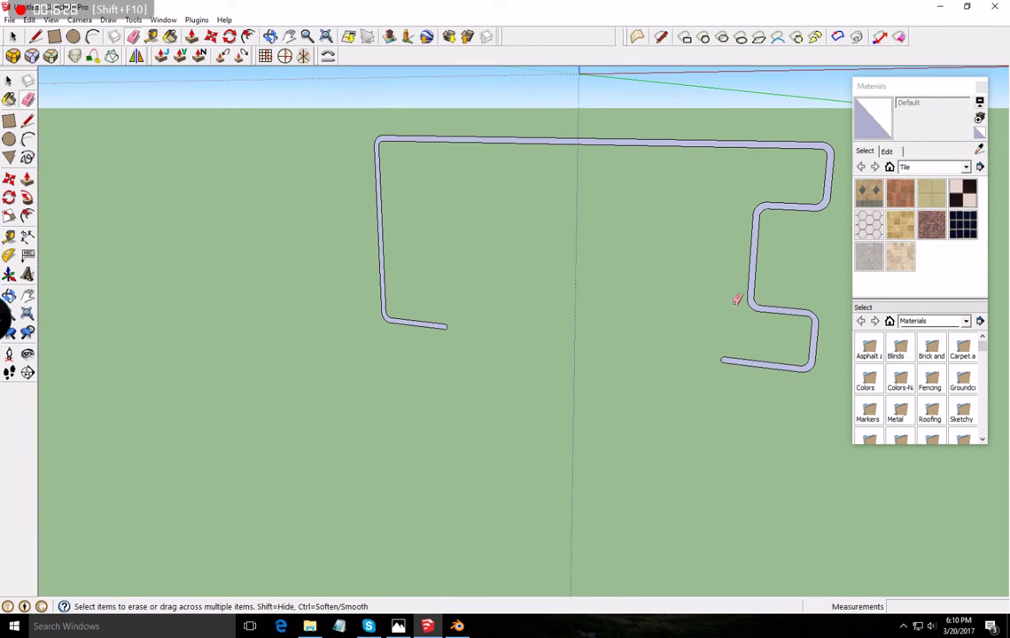
- Extrude the table profile face with Push/Pull to a depth of about 3.35 m
middle_click_drag(393, 340, 459, 347)
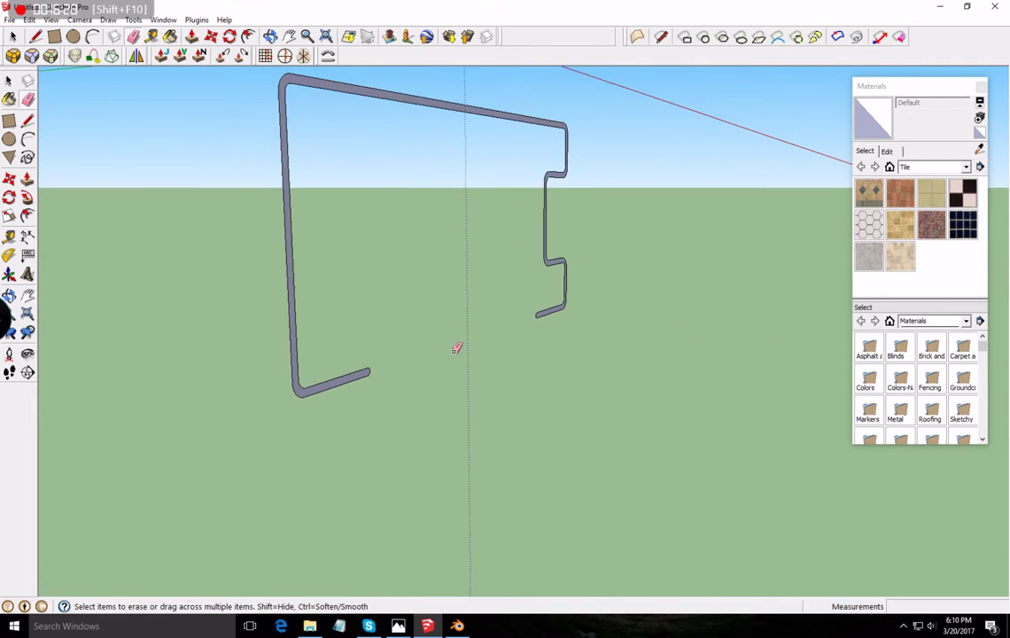
scroll(458, 347, "down", 3)
left_click(27, 181)
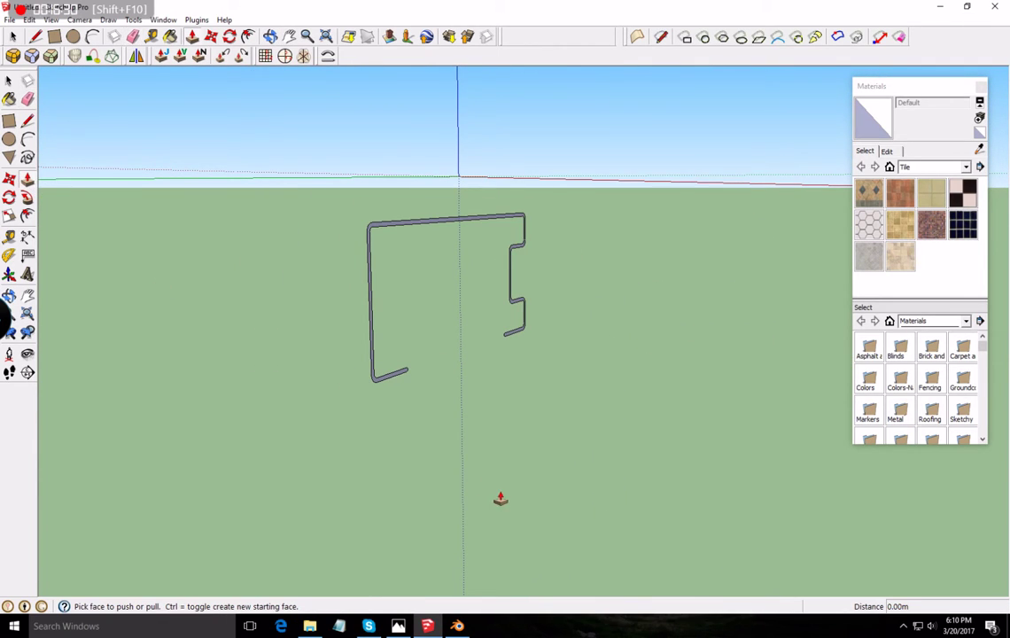
left_click(376, 387)
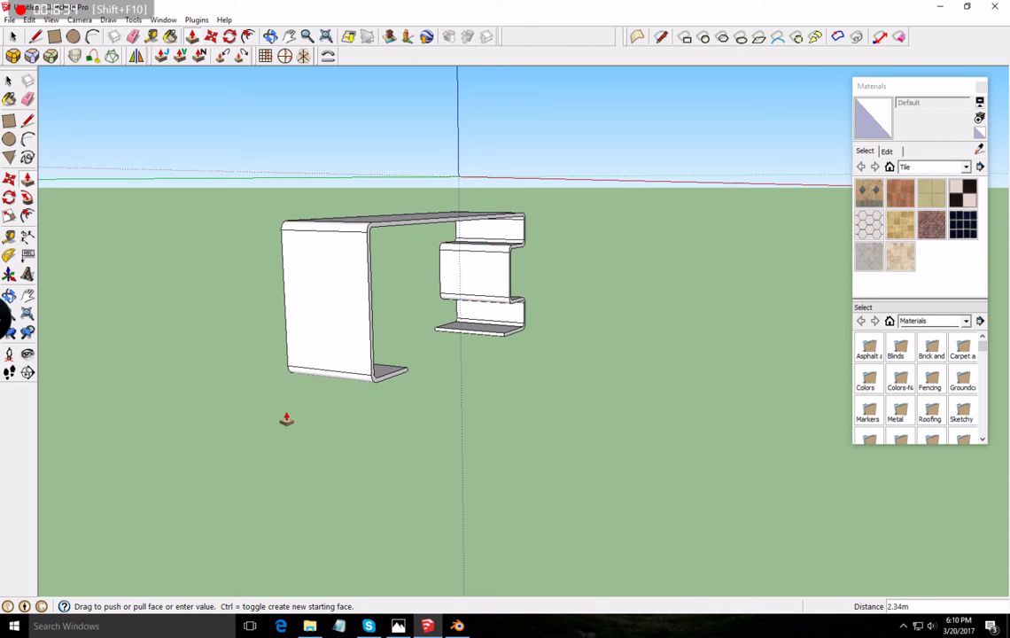
middle_click_drag(289, 419, 269, 563)
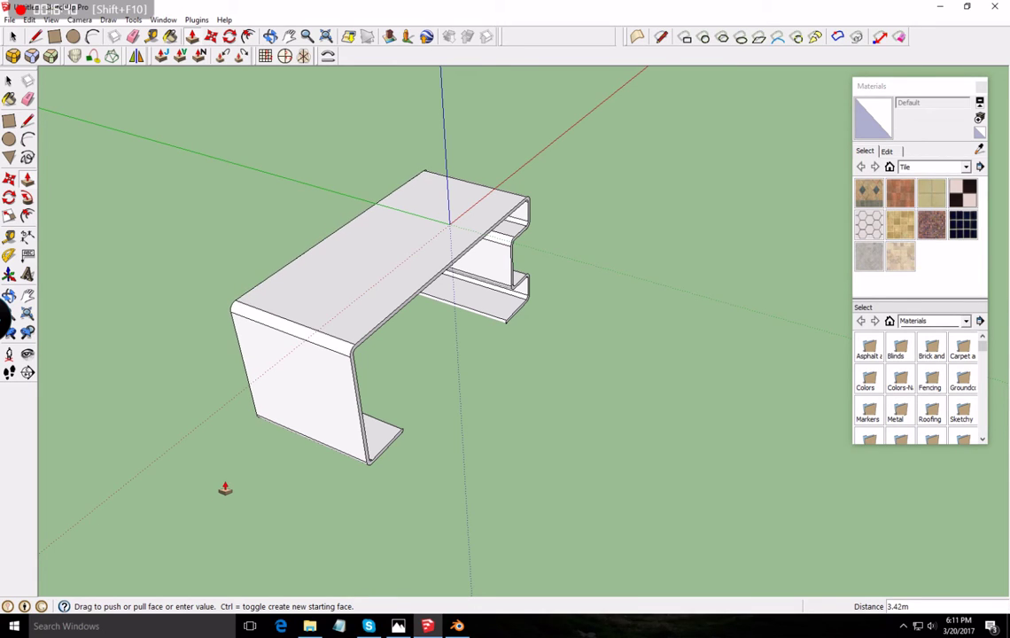
left_click(233, 489)
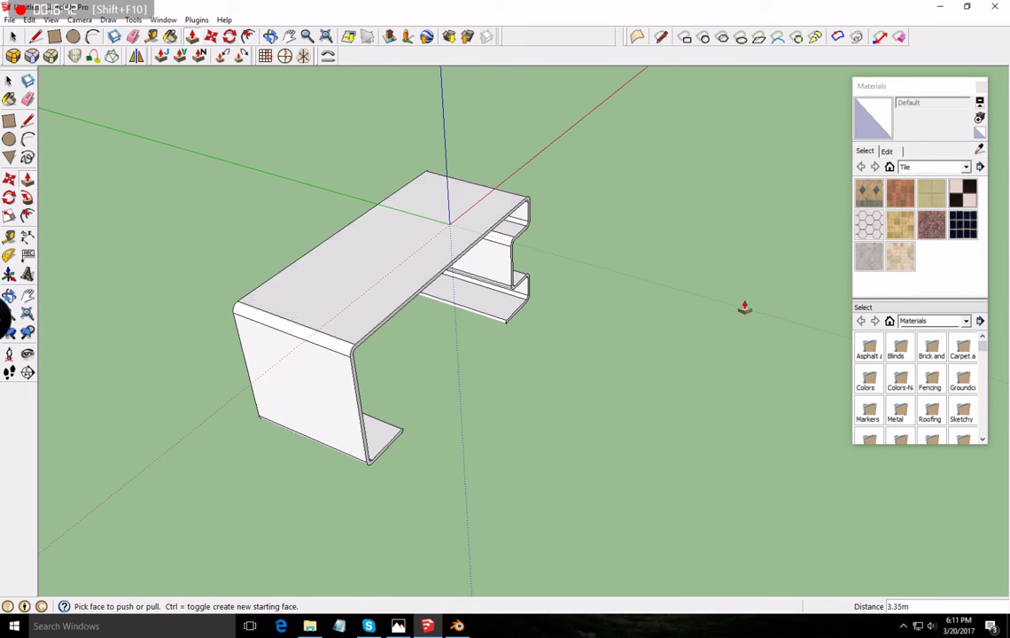
- Switch to Photos to compare the extruded table with the reference picture, and return to SketchUp
scroll(620, 283, "up", 2)
scroll(533, 295, "up", 2)
middle_click_drag(532, 295, 230, 266)
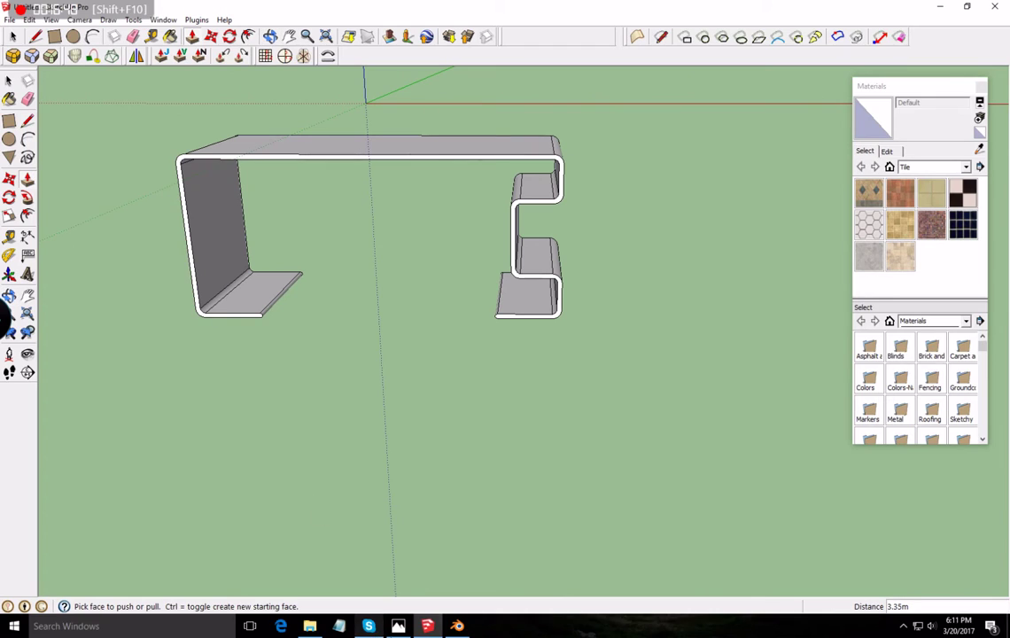
left_click(398, 626)
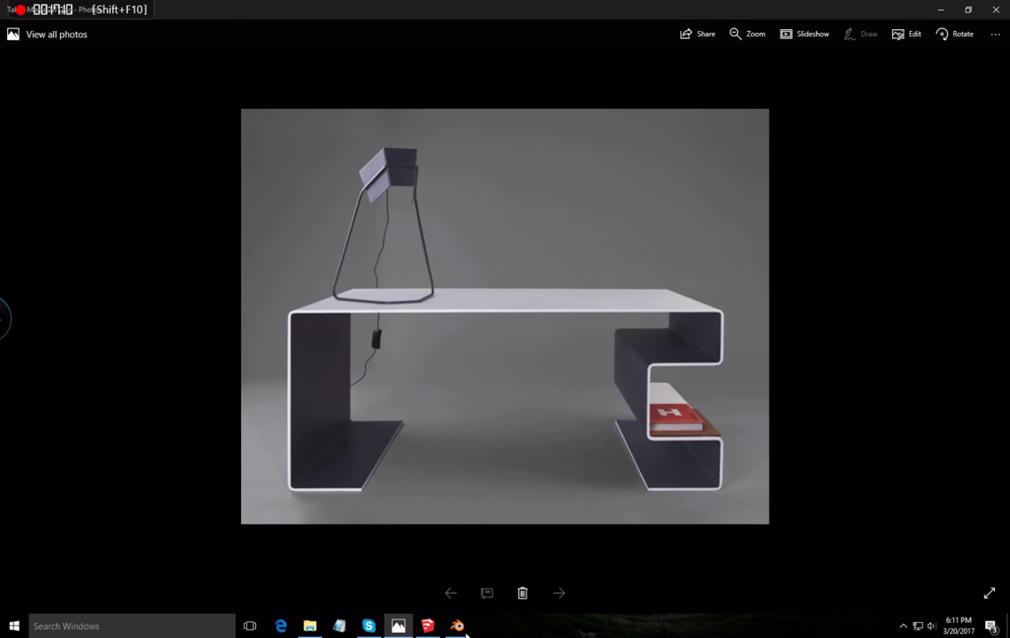
left_click(459, 626)
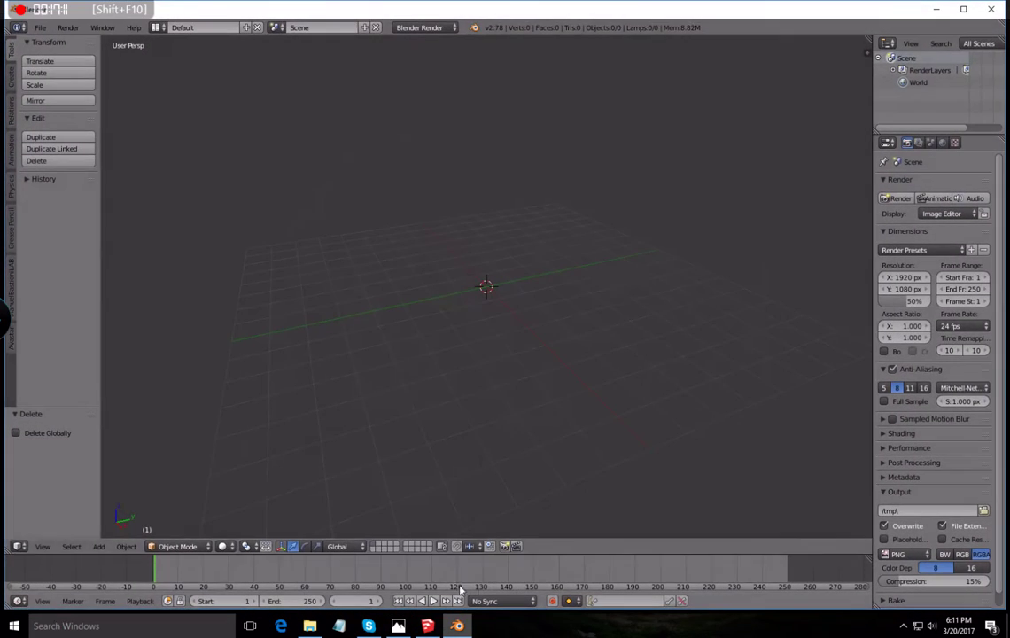
left_click(428, 626)
- Paint the top of the plain side's foot, its inner corner and the upright's inner face with Tile_Hexagon_White
scroll(228, 226, "up", 5)
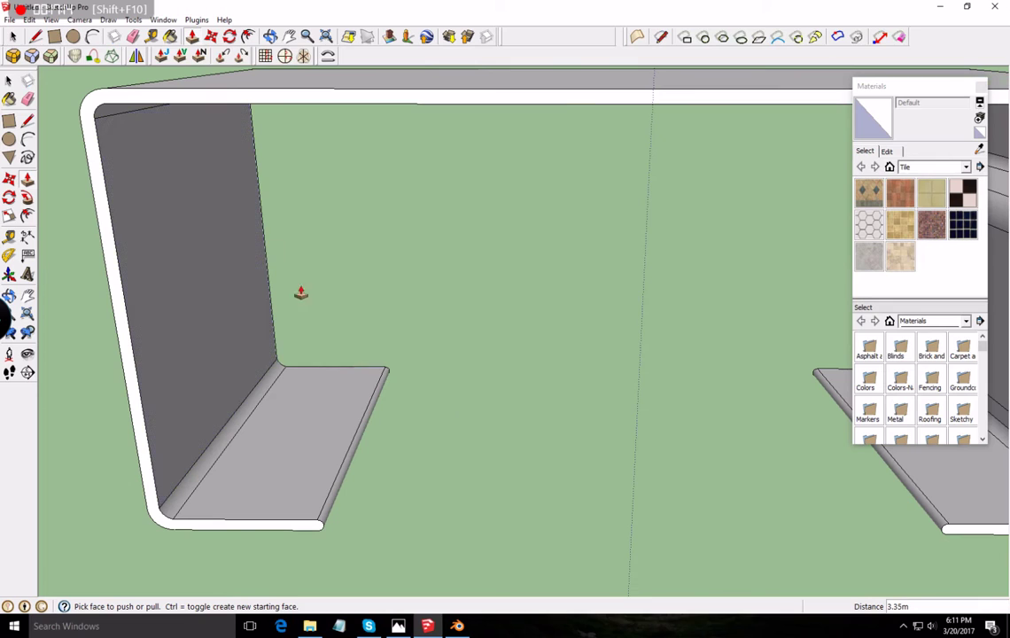
mouse_move(344, 419)
middle_mouse_down()
mouse_move(423, 406)
mouse_move(345, 442)
middle_mouse_up()
key("p")
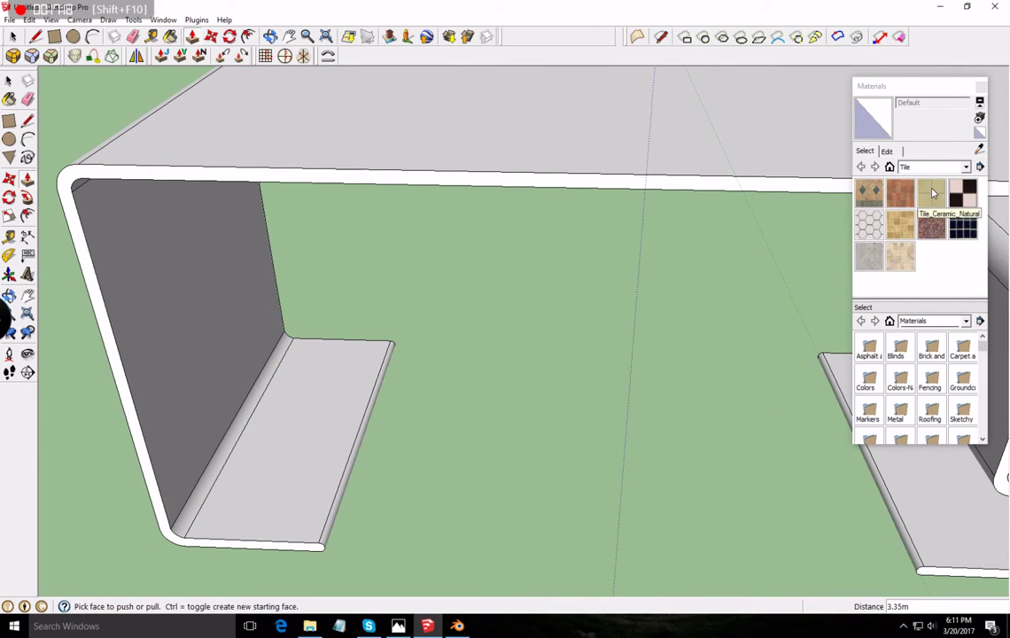
left_click(869, 229)
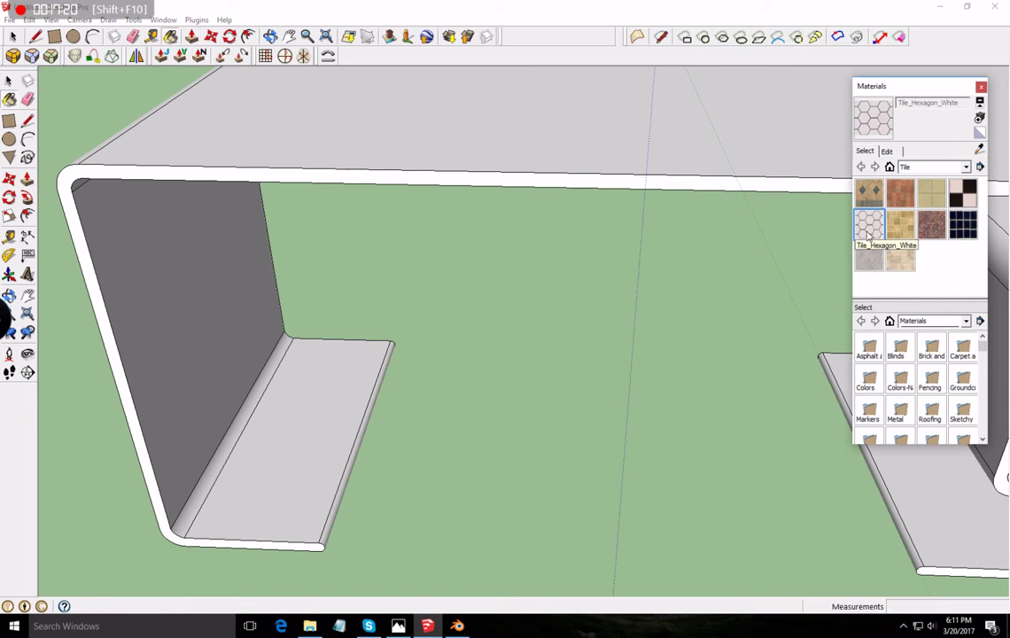
scroll(350, 361, "down", 5)
scroll(350, 403, "up", 5)
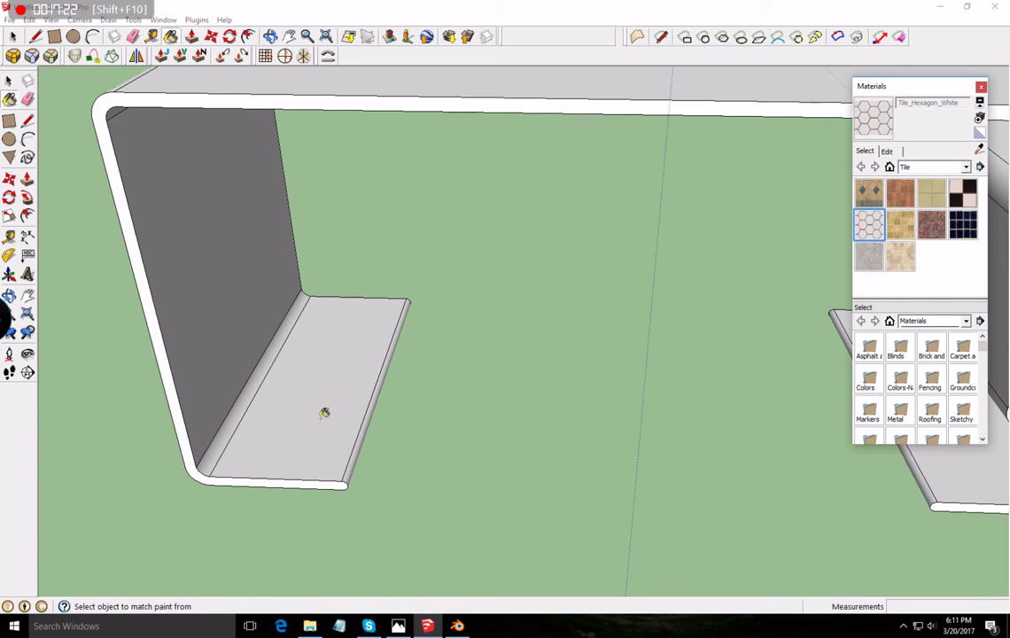
left_click(287, 408)
left_click(242, 387)
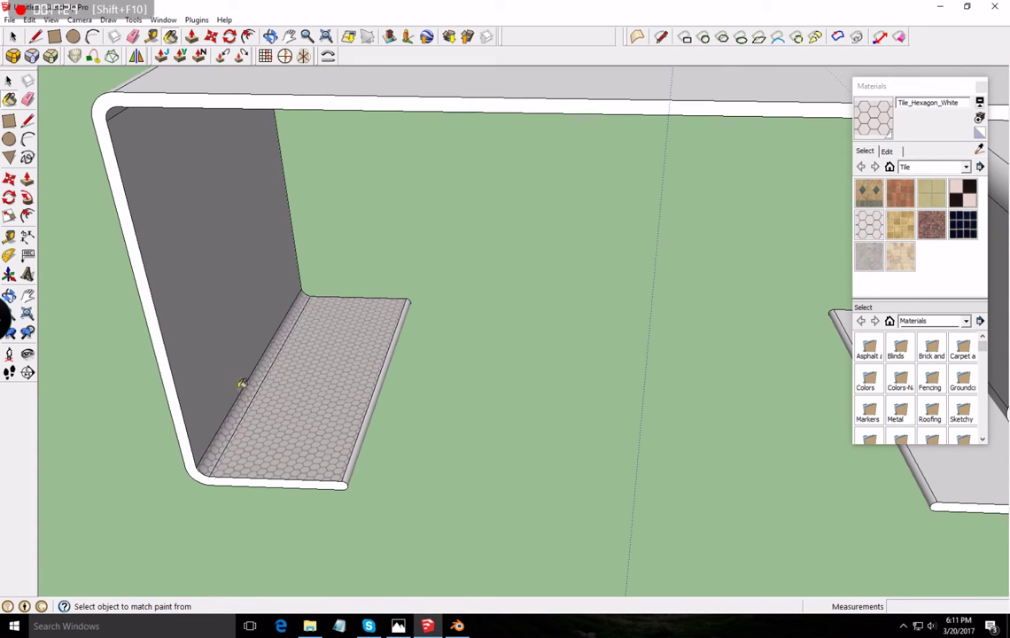
left_click(229, 356)
- Paint the tabletop's underside and the inner face of the stepped side's uppermost section with Tile_Hexagon_White
scroll(230, 356, "down", 5)
mouse_move(413, 347)
middle_mouse_down()
mouse_move(434, 146)
mouse_move(341, 281)
middle_mouse_up()
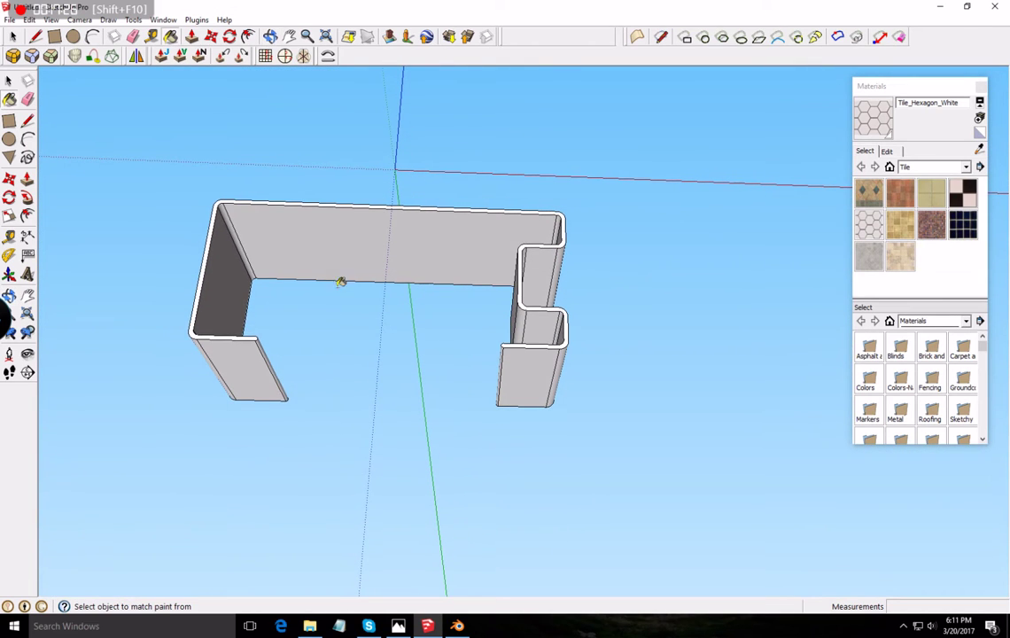
left_click(246, 227)
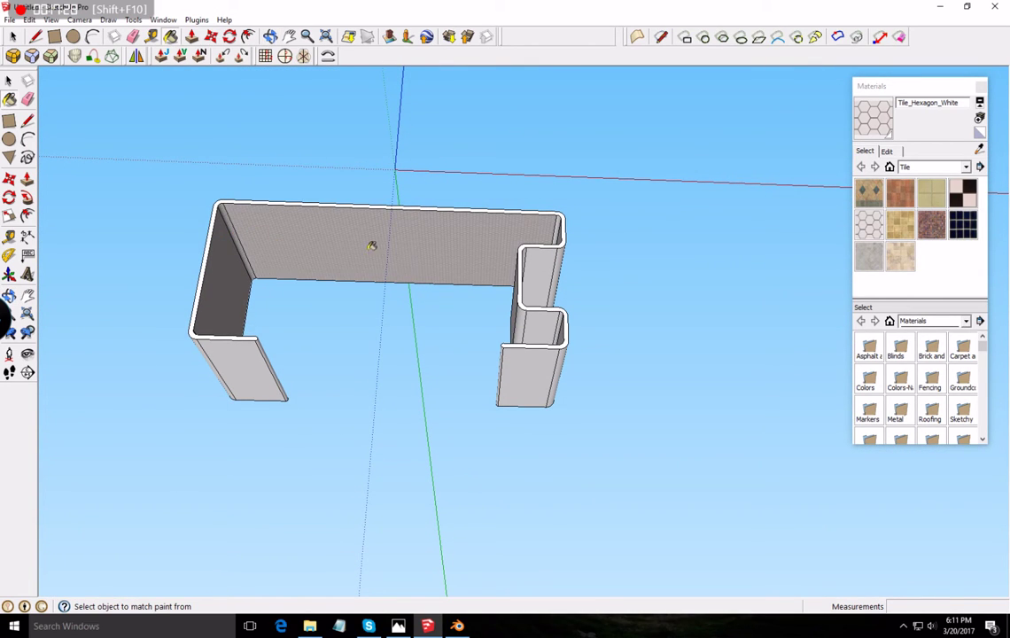
scroll(517, 227, "up", 5)
mouse_move(517, 227)
middle_mouse_down()
mouse_move(661, 295)
mouse_move(666, 213)
middle_mouse_up()
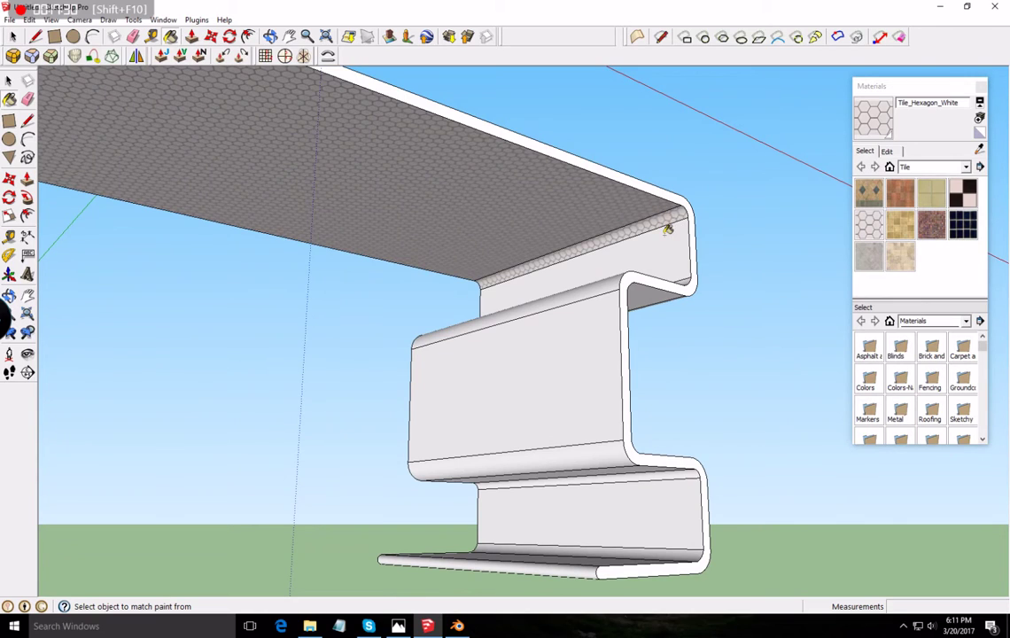
left_click(637, 296)
- Paint the stepped side's remaining inner faces, from the upper shelf and its rounded edge down toward the foot, with Tile_Hexagon_White
middle_click_drag(631, 267, 507, 492)
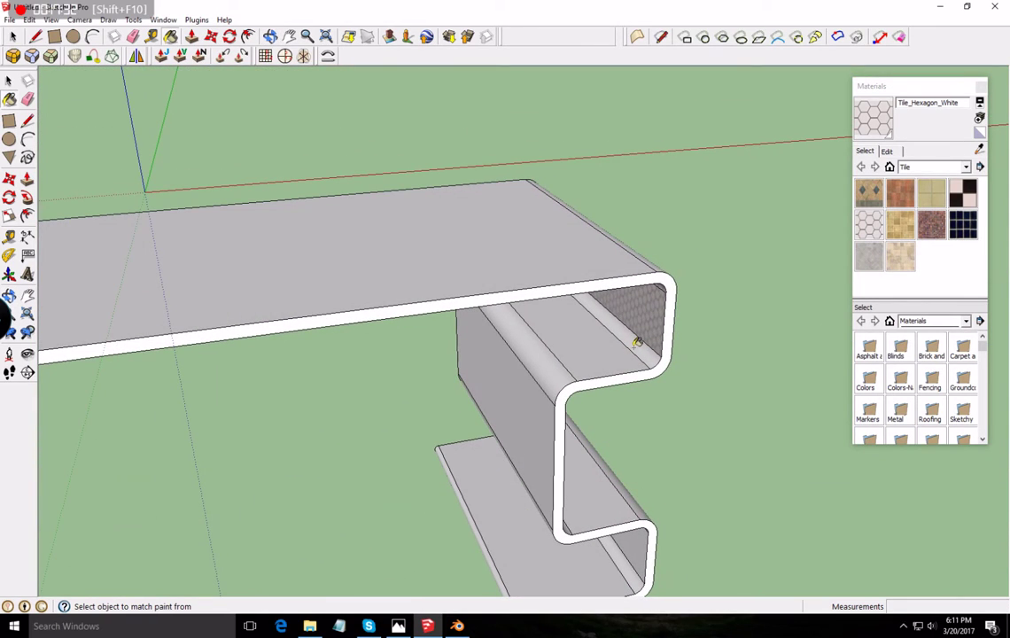
left_click(601, 366)
left_click(547, 372)
left_click(530, 394)
middle_click_drag(532, 504, 608, 255)
left_click(606, 403)
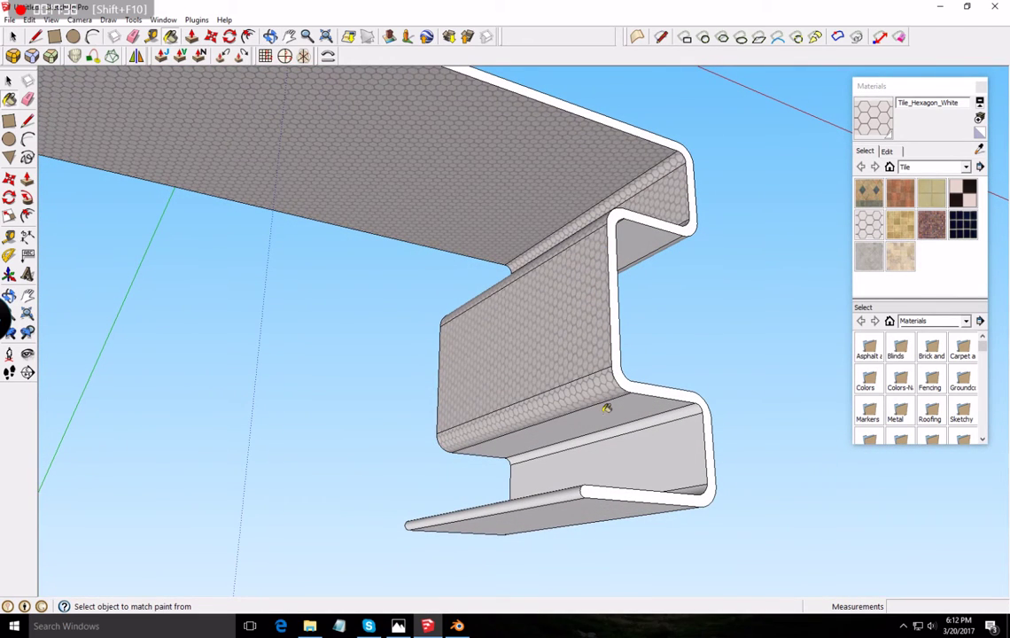
left_click(628, 428)
middle_click_drag(638, 451, 570, 551)
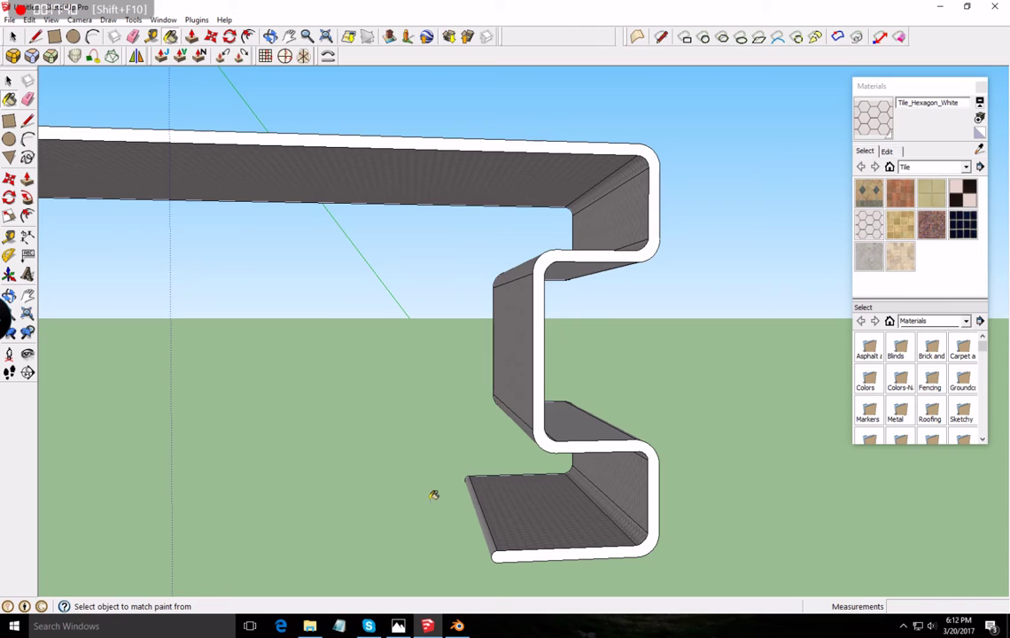
- Inspect the hexagon-tiled inner faces of both table sides and the still unpainted outer surfaces
middle_click_drag(435, 492, 672, 424)
scroll(590, 479, "down", 5)
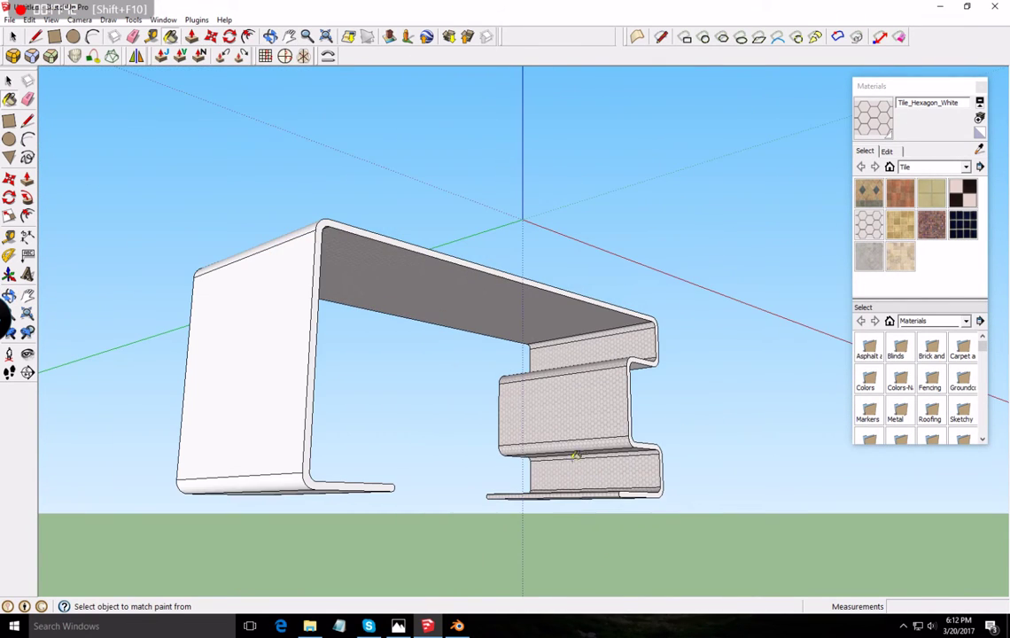
middle_click_drag(354, 473, 90, 492)
scroll(314, 492, "up", 5)
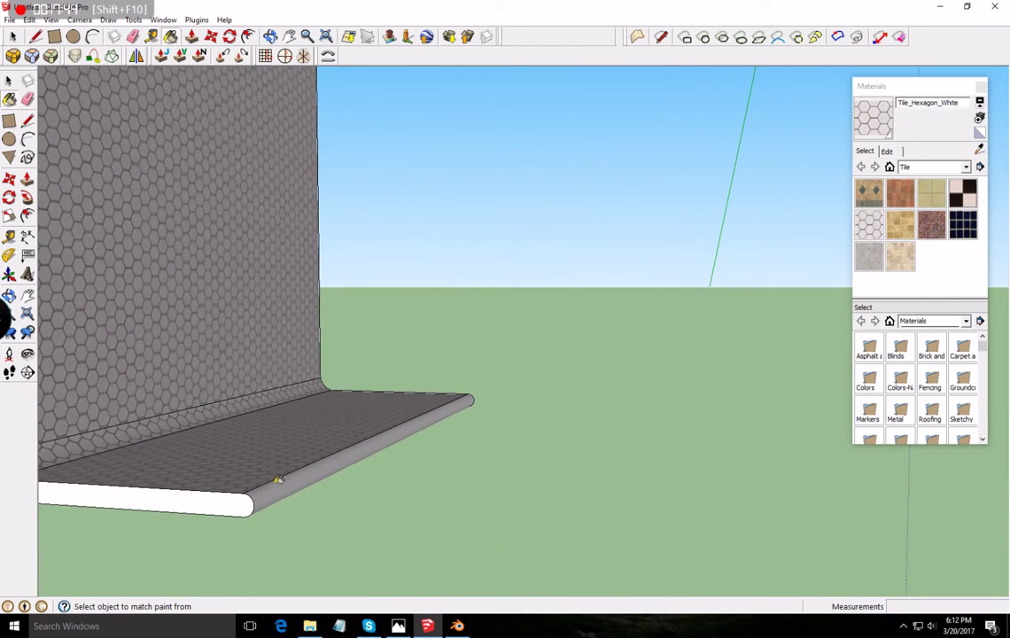
scroll(301, 470, "down", 5)
scroll(305, 448, "up", 3)
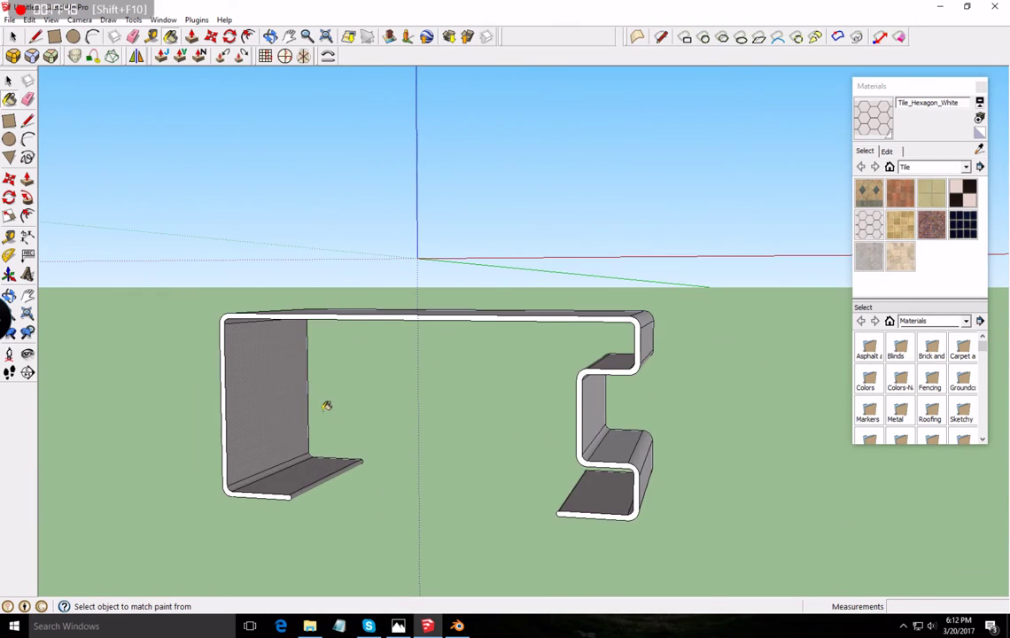
middle_click_drag(327, 406, 715, 462)
scroll(635, 412, "down", 1)
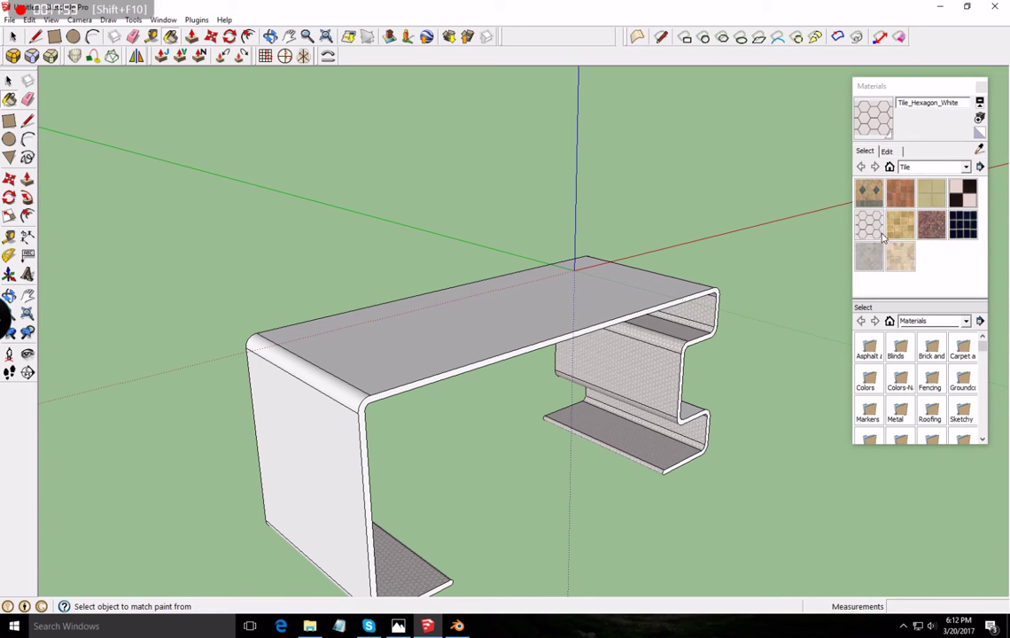
- Paint the tabletop, its rounded edge above the plain side and that side's outer face with Tile_Checker_BW
left_click(965, 195)
middle_click_drag(772, 257, 517, 320)
left_click(340, 350)
mouse_move(340, 350)
middle_mouse_down()
mouse_move(397, 413)
mouse_move(429, 389)
middle_mouse_up()
left_click(428, 389)
left_click(416, 434)
- Paint the lower rounded edge and the underside of the plain side's foot with Tile_Checker_BW
mouse_move(467, 492)
middle_mouse_down()
mouse_move(393, 347)
mouse_move(425, 430)
mouse_move(422, 173)
middle_mouse_up()
left_click(413, 232)
left_click(480, 243)
middle_click_drag(479, 243, 431, 399)
scroll(403, 257, "down", 4)
scroll(412, 217, "up", 5)
middle_click_drag(423, 146, 493, 280)
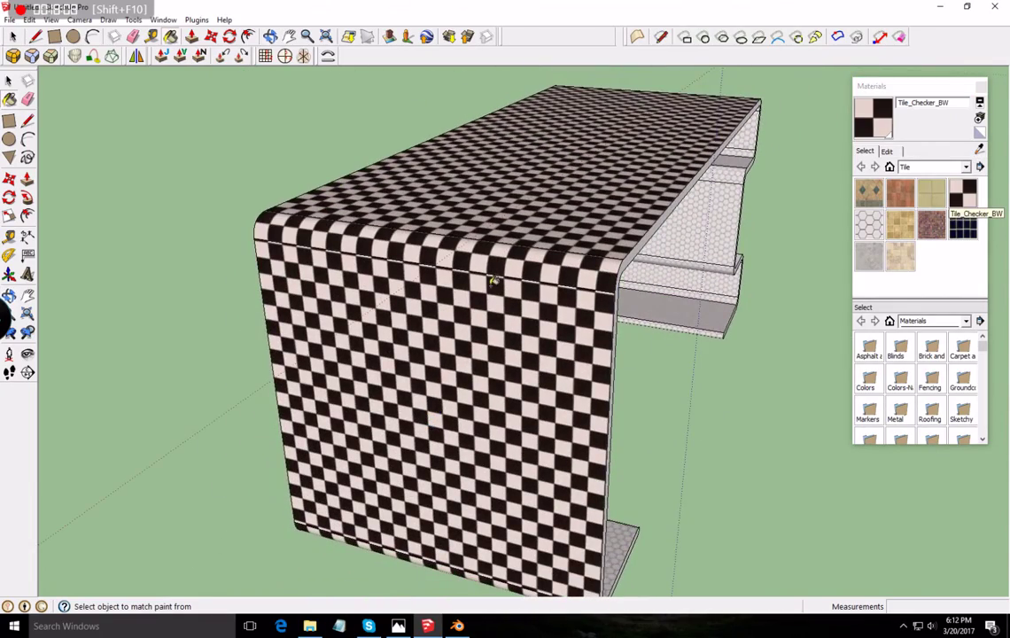
- Paint the stepped side's outer faces with Tile_Checker_BW, from the tabletop's rounded edge down to the recessed middle upright
mouse_move(573, 343)
middle_mouse_down()
mouse_move(336, 440)
mouse_move(834, 473)
mouse_move(541, 404)
mouse_move(553, 403)
mouse_move(551, 475)
middle_mouse_up()
left_click(588, 268)
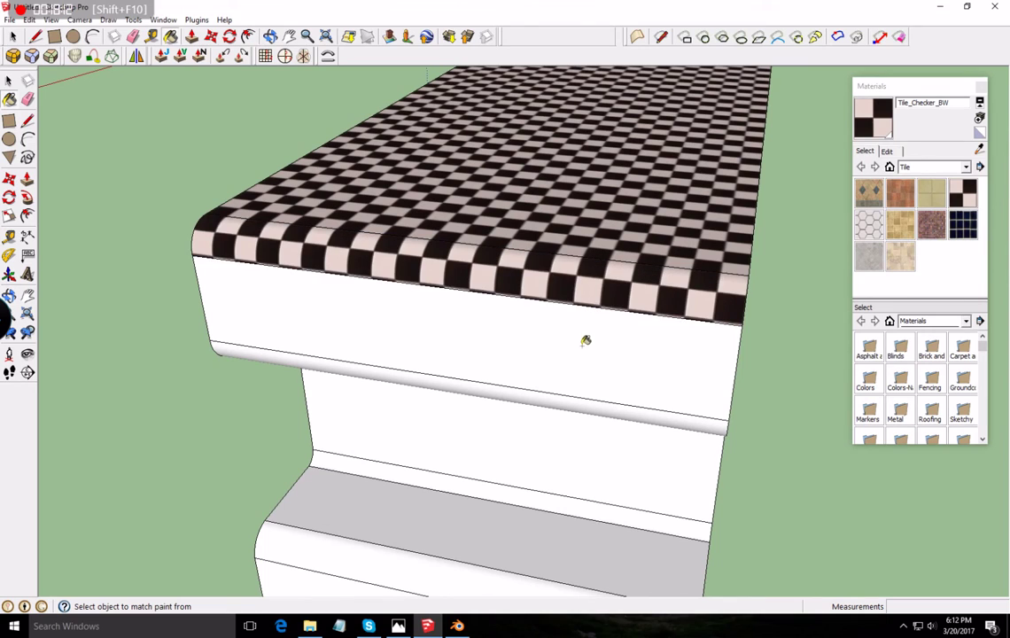
left_click(586, 342)
mouse_move(591, 415)
middle_mouse_down()
mouse_move(614, 280)
mouse_move(645, 241)
middle_mouse_up()
left_click(648, 262)
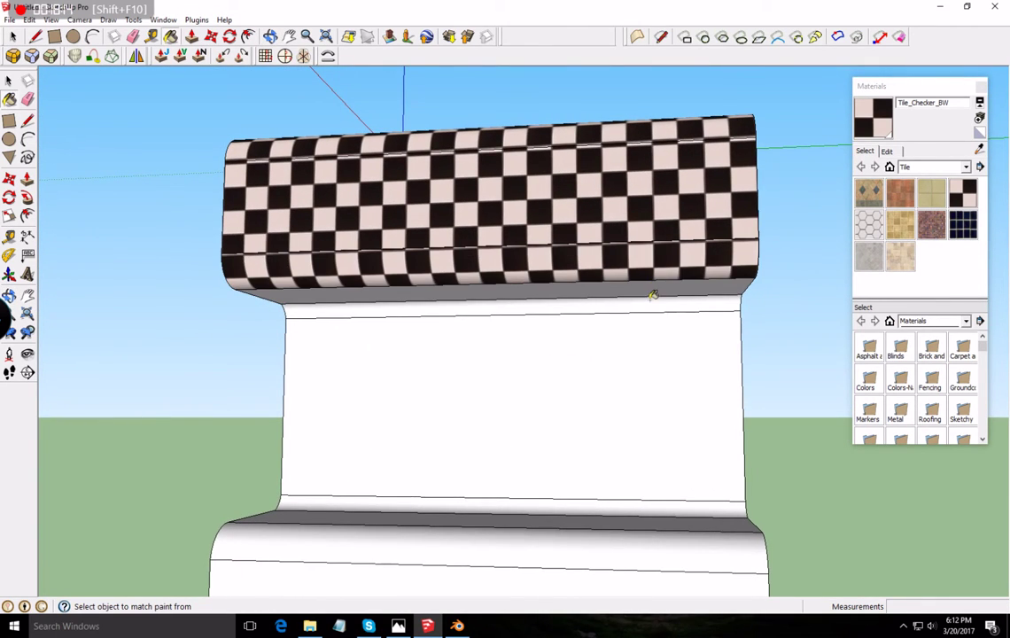
left_click(653, 284)
left_click(653, 303)
left_click(647, 341)
- Paint the stepped side's lower outer faces and rounded edges, below the recessed upright, with Tile_Checker_BW
mouse_move(647, 340)
middle_mouse_down()
mouse_move(463, 429)
mouse_move(411, 497)
mouse_move(791, 528)
middle_mouse_up()
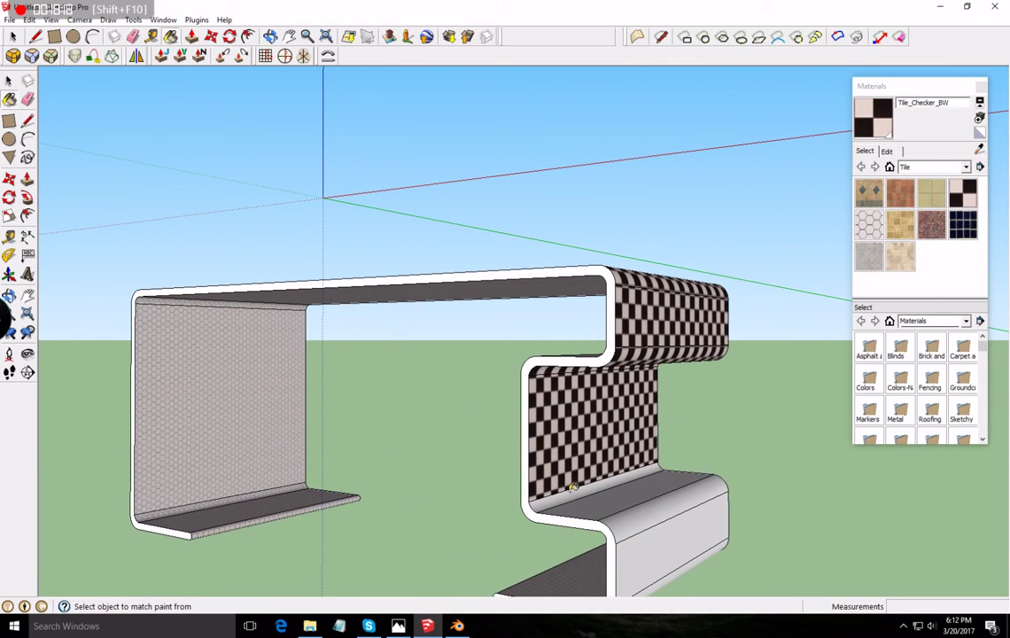
left_click(642, 500)
mouse_move(652, 503)
middle_mouse_down()
mouse_move(695, 532)
mouse_move(463, 557)
mouse_move(460, 429)
middle_mouse_up()
mouse_move(474, 492)
middle_mouse_down()
mouse_move(496, 423)
mouse_move(712, 440)
mouse_move(418, 481)
middle_mouse_up()
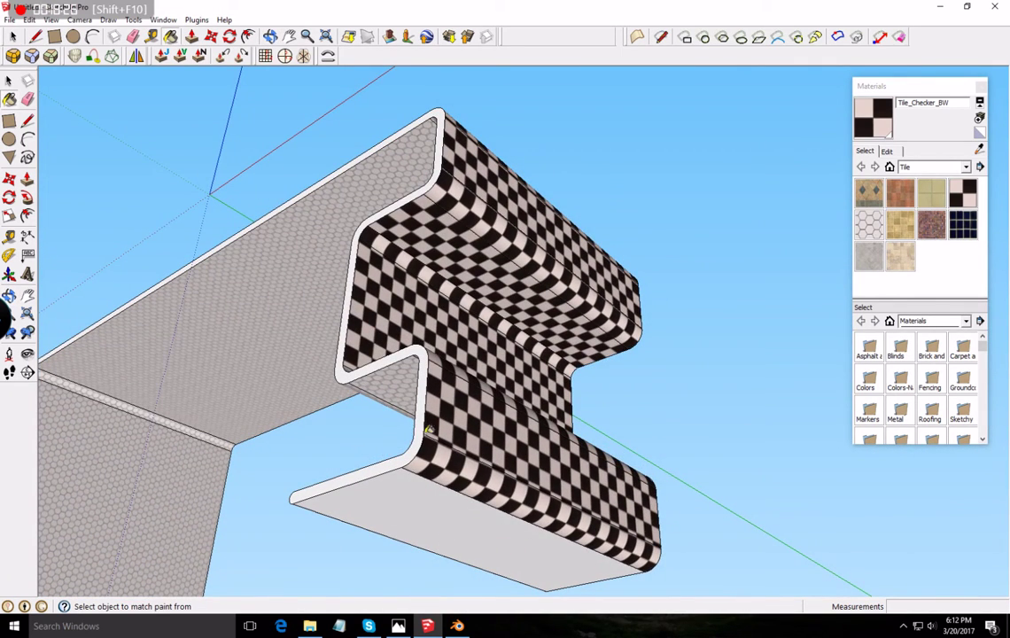
- Paint the underside of the stepped side's foot and the table's front profile rim with Tile_Checker_BW
mouse_move(416, 440)
middle_mouse_down()
mouse_move(401, 514)
mouse_move(488, 417)
mouse_move(522, 560)
mouse_move(837, 441)
middle_mouse_up()
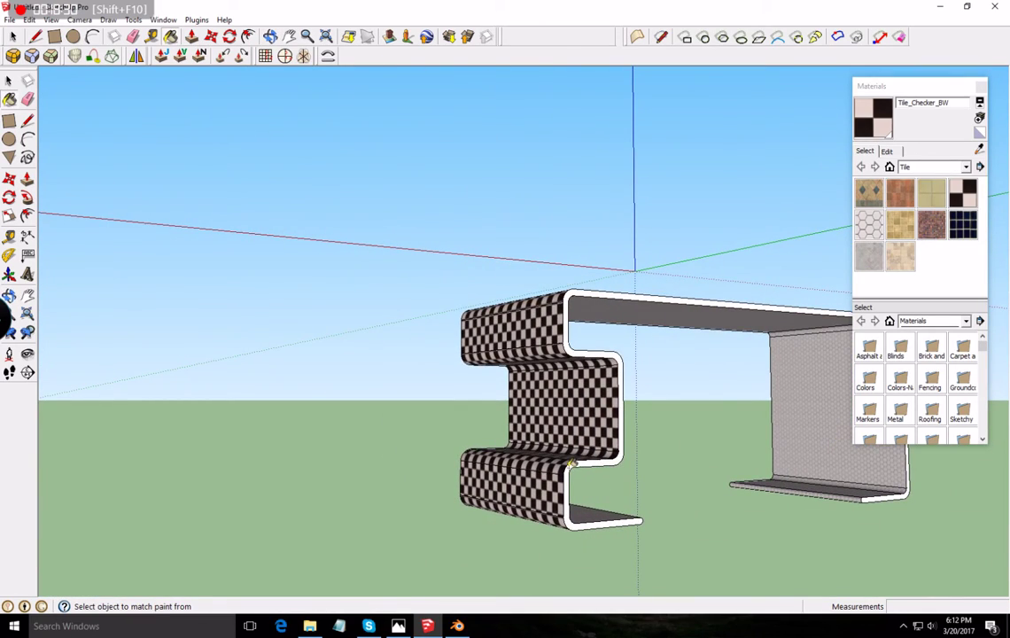
mouse_move(571, 465)
middle_mouse_down()
mouse_move(642, 419)
mouse_move(200, 534)
mouse_move(743, 532)
mouse_move(582, 406)
mouse_move(591, 241)
mouse_move(620, 337)
mouse_move(802, 461)
mouse_move(958, 488)
mouse_move(767, 521)
mouse_move(643, 401)
mouse_move(346, 393)
middle_mouse_up()
scroll(378, 304, "down", 1)
scroll(377, 304, "down", 2)
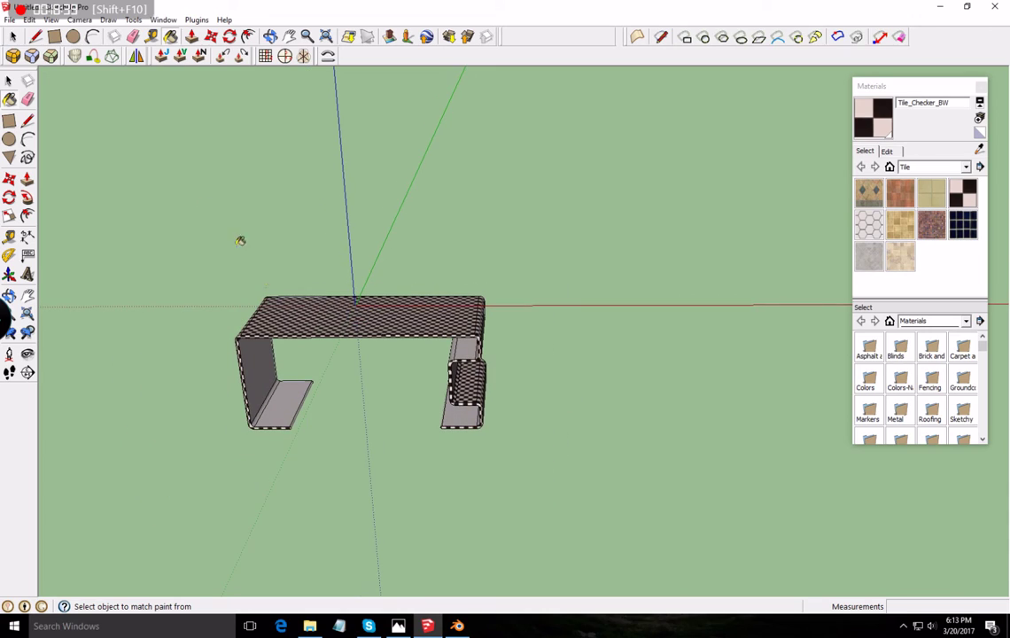
- Start a 3D model export to the Desktop with OBJ File (*.obj) as the export type
left_click(20, 10)
left_click(9, 20)
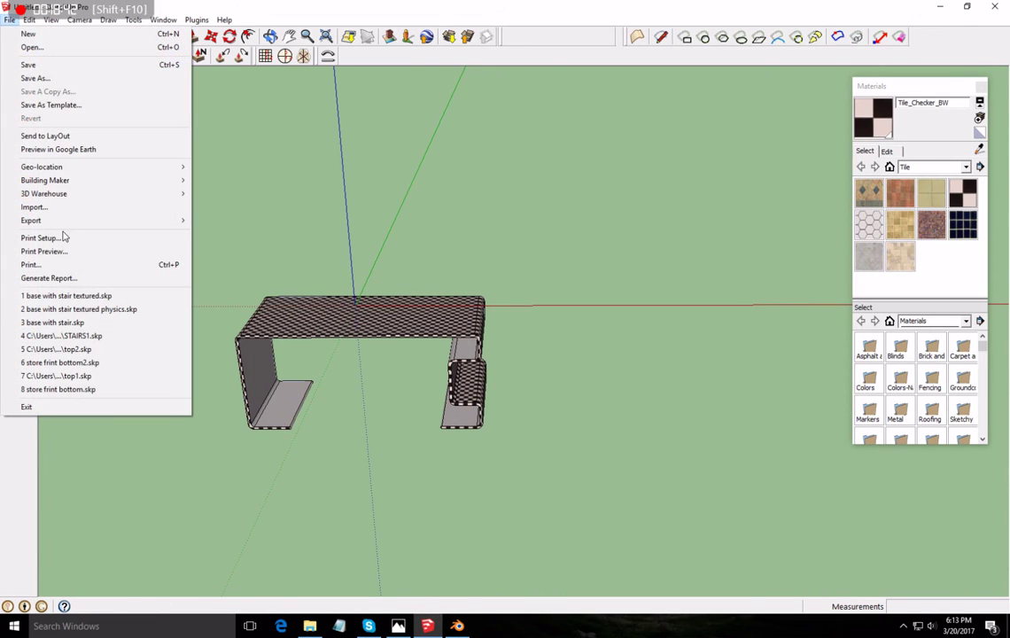
mouse_move(49, 227)
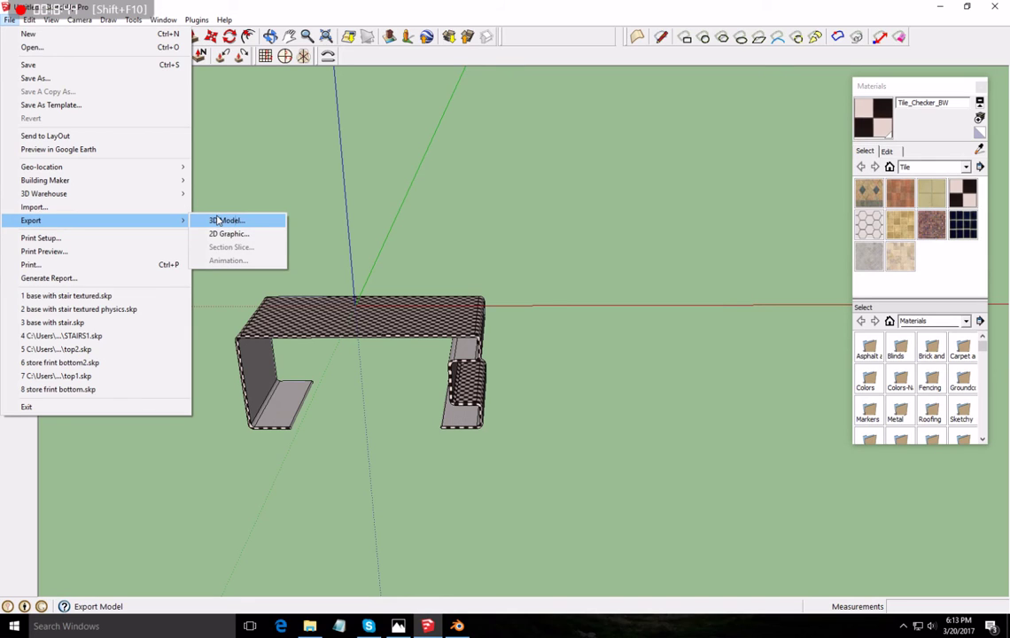
left_click(222, 220)
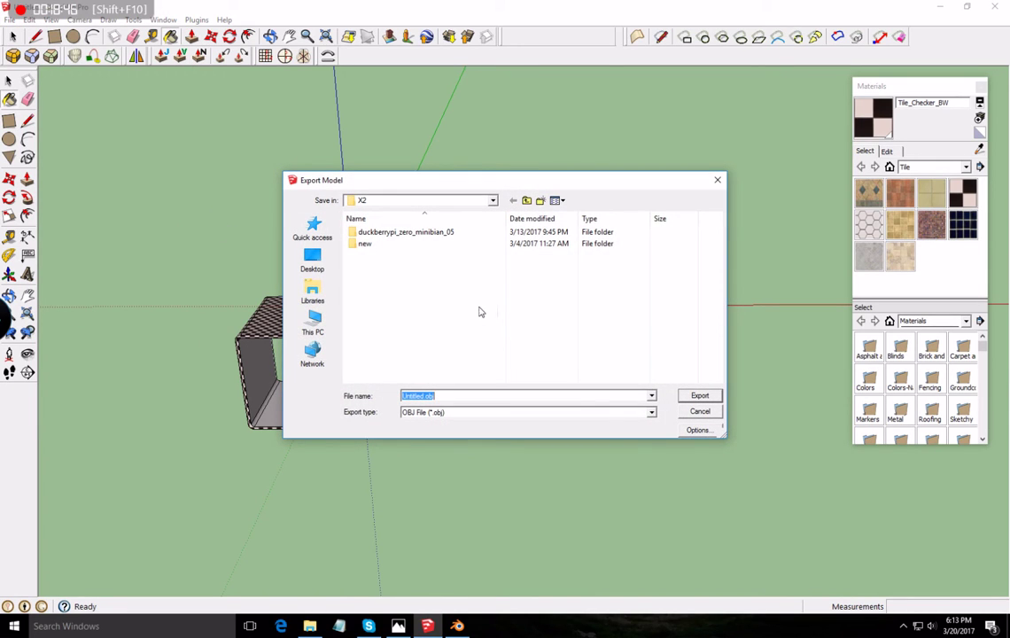
left_click(321, 262)
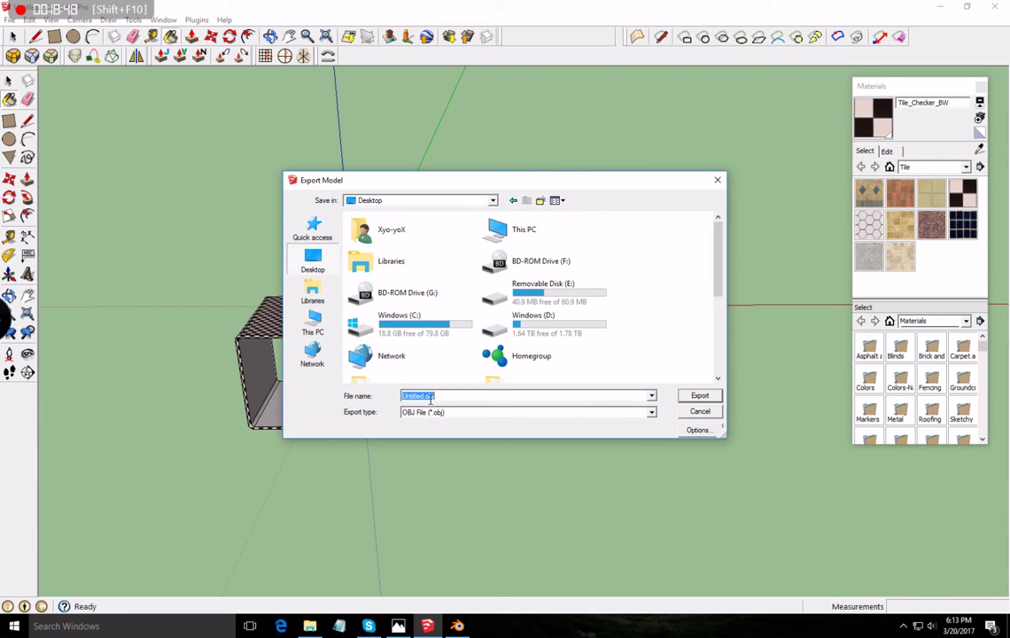
left_click(653, 413)
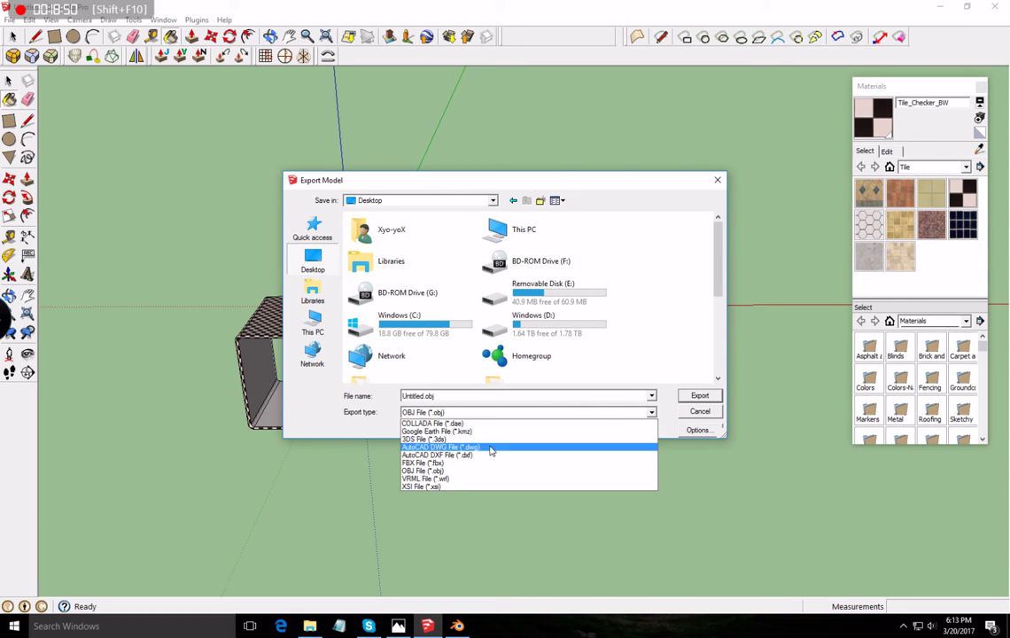
left_click(472, 474)
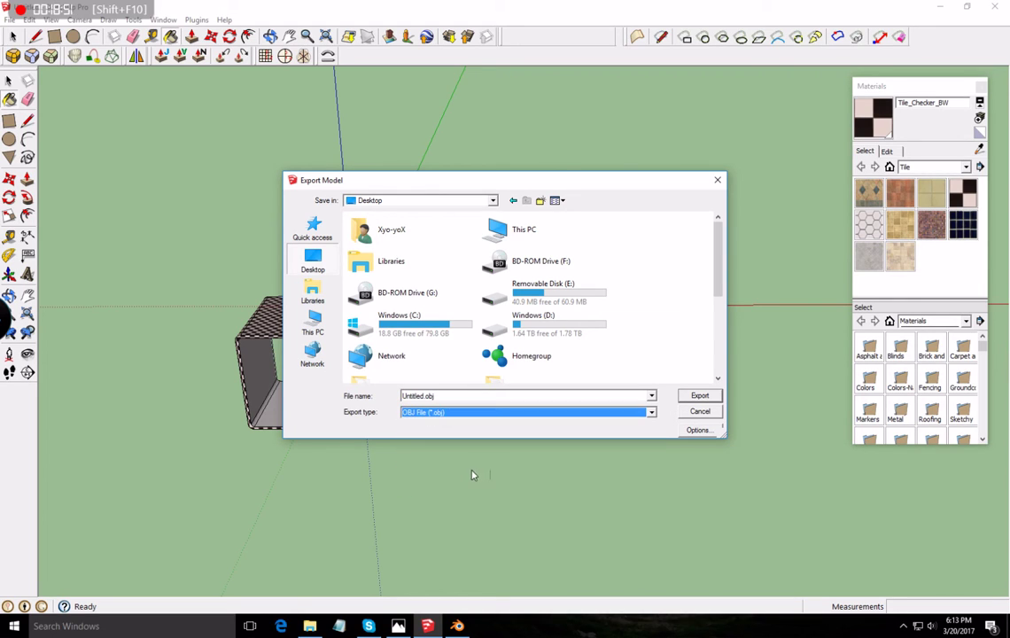
- Accept the OBJ export options with texture maps included, and export the model under the name table
left_click(688, 432)
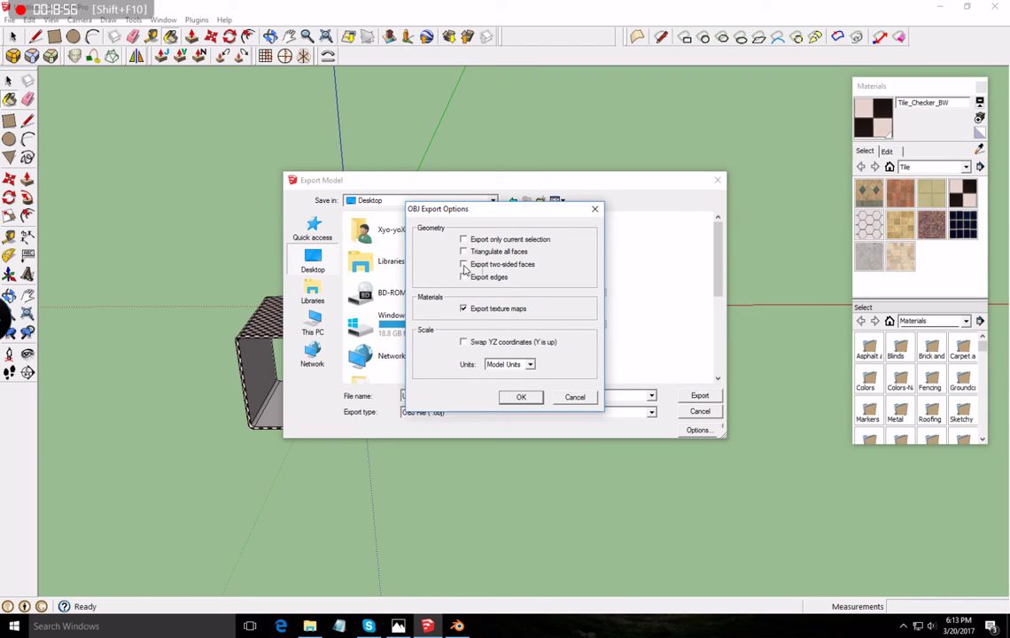
left_click(522, 397)
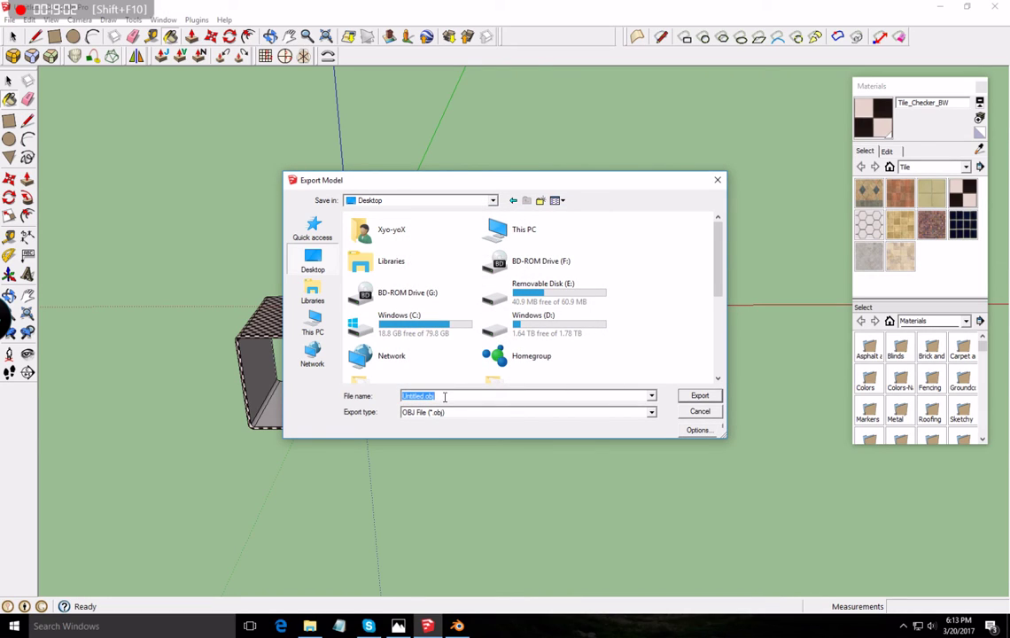
type("tabl")
left_click(699, 398)
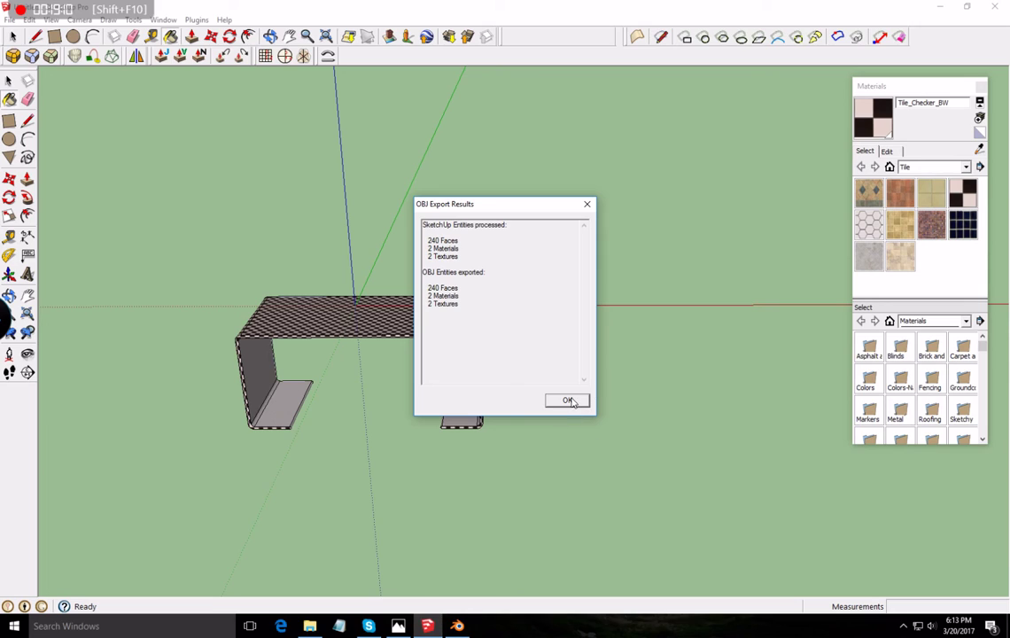
left_click(568, 401)
- Switch to Blender and import table.obj from the Desktop as a Wavefront file
left_click(459, 627)
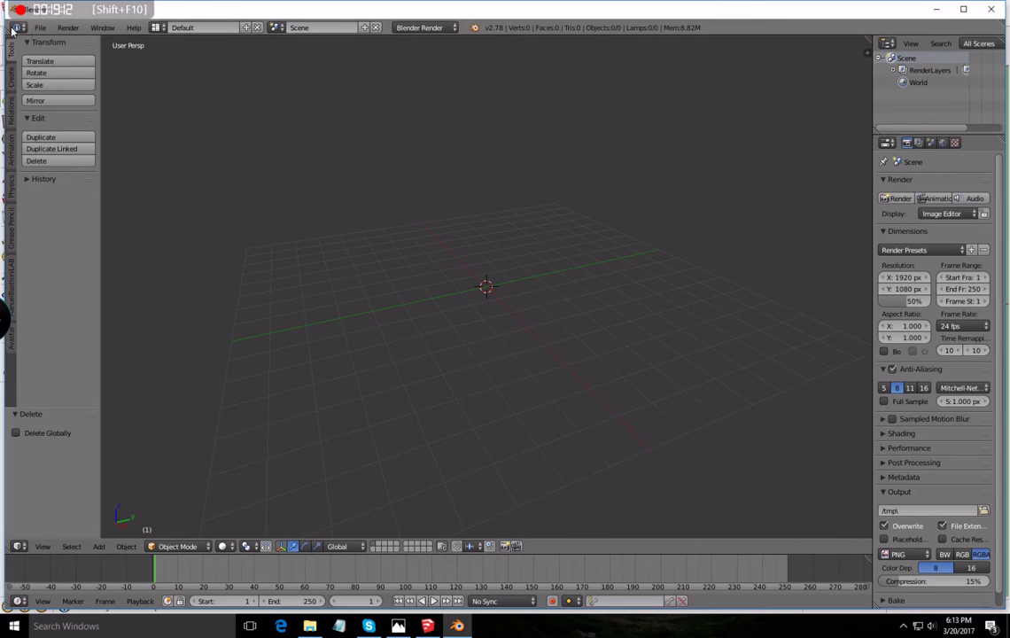
left_click(40, 28)
mouse_move(96, 259)
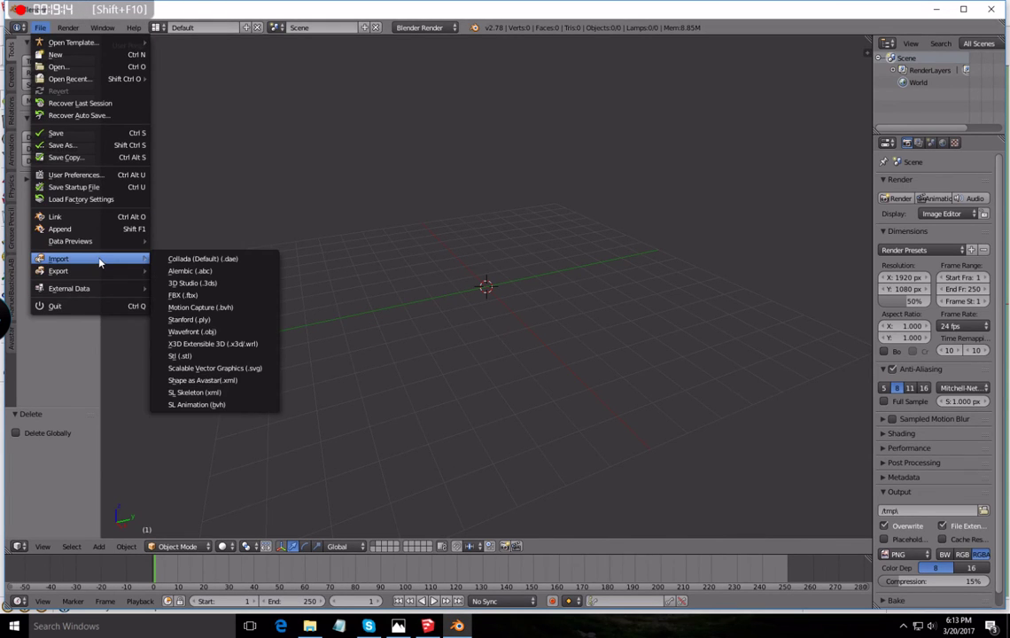
left_click(213, 334)
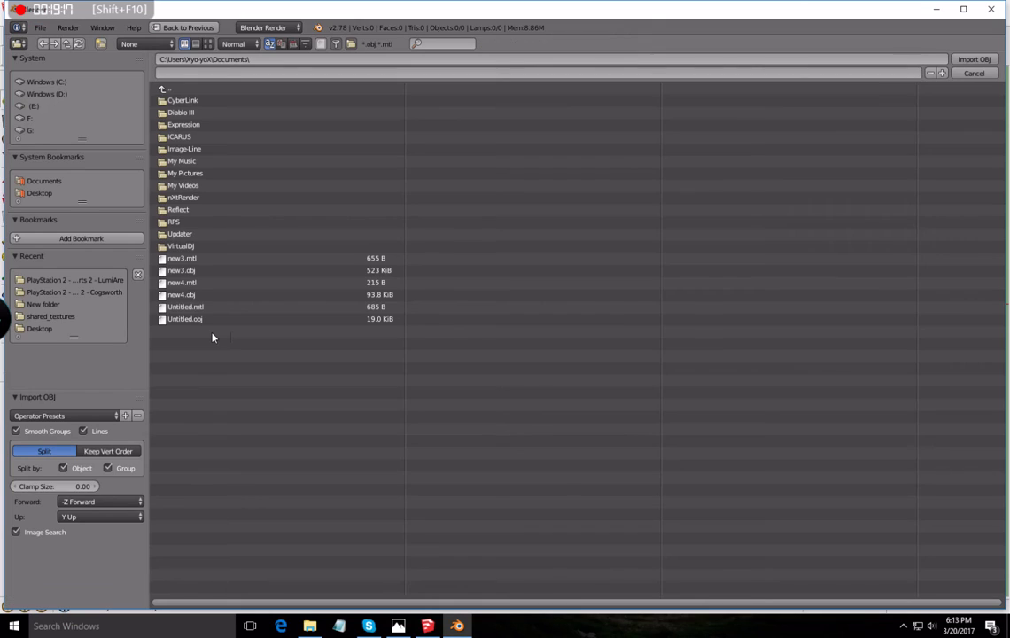
left_click(40, 193)
left_click(181, 258)
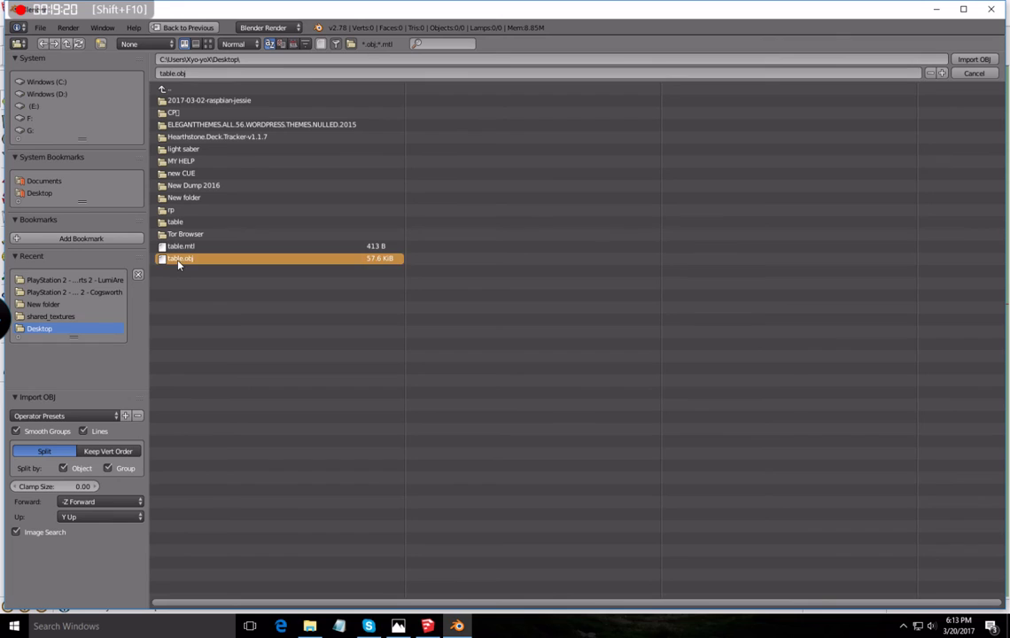
left_click(965, 59)
- Set the viewport shading to Texture and check the imported table's tile textures
scroll(604, 218, "up", 5)
scroll(686, 250, "down", 4)
middle_click_drag(636, 231, 482, 381)
scroll(483, 355, "up", 6)
scroll(494, 349, "down", 4)
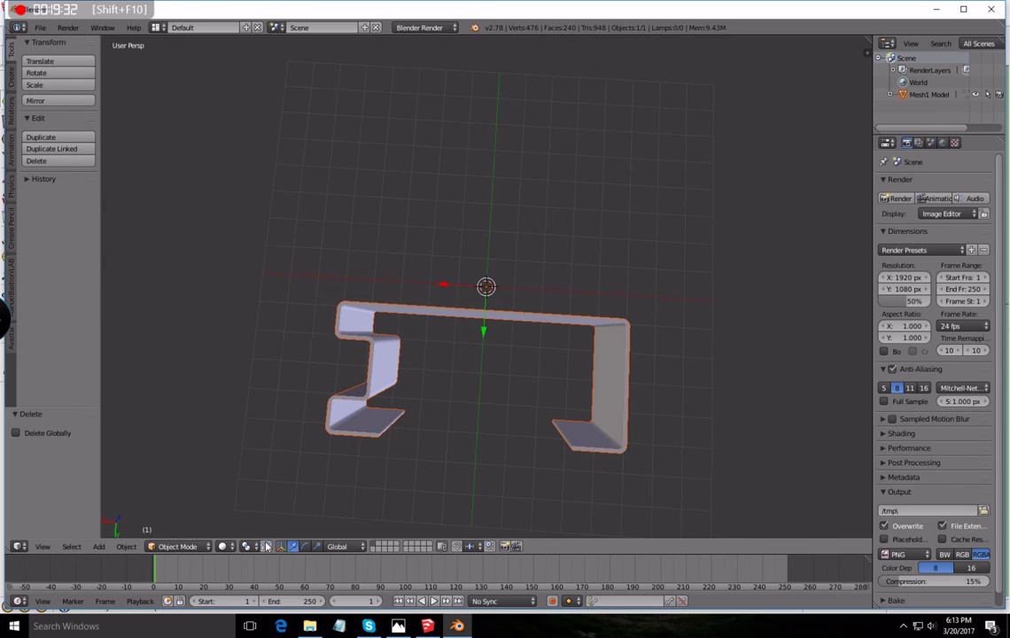
left_click(230, 548)
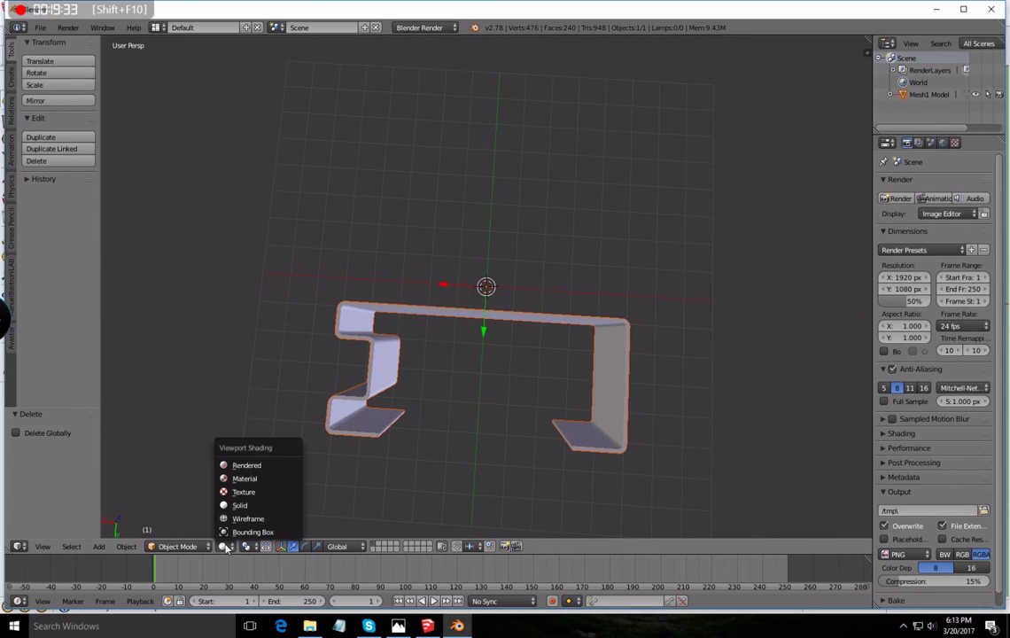
left_click(247, 493)
scroll(401, 388, "up", 4)
scroll(426, 377, "down", 1)
mouse_move(442, 384)
middle_mouse_down()
mouse_move(517, 333)
mouse_move(397, 329)
mouse_move(373, 289)
mouse_move(404, 397)
mouse_move(429, 432)
mouse_move(444, 413)
mouse_move(440, 390)
middle_mouse_up()
scroll(443, 407, "down", 4)
scroll(461, 439, "up", 5)
scroll(443, 416, "down", 3)
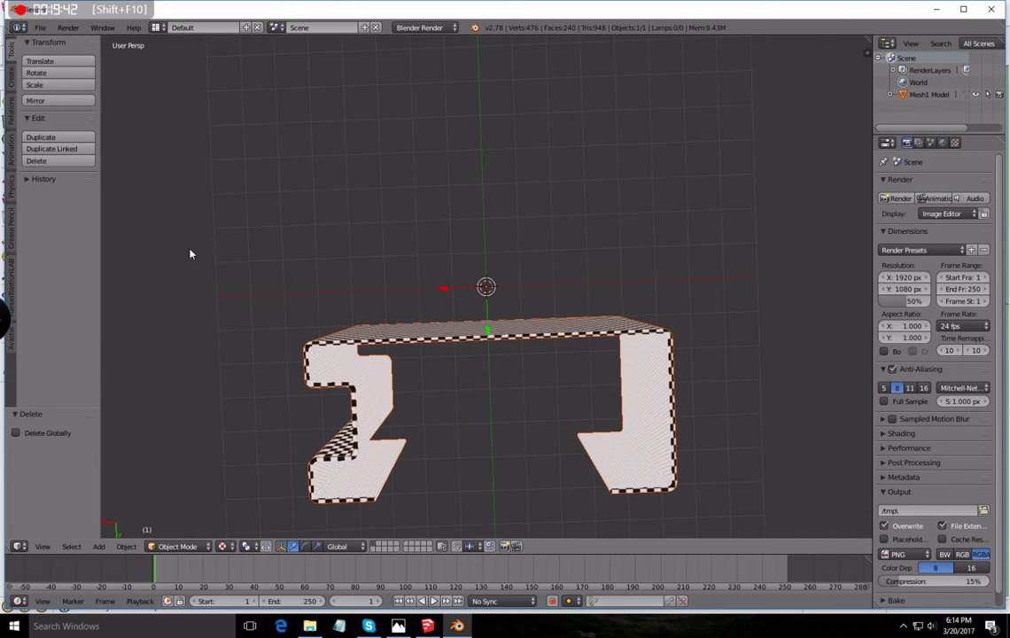
left_click(40, 28)
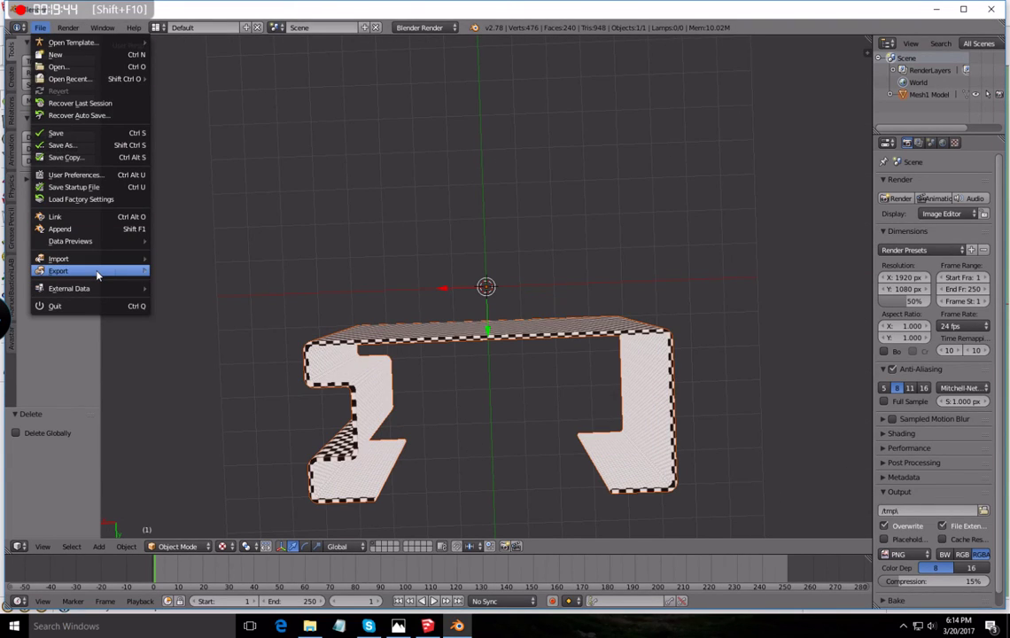
mouse_move(98, 272)
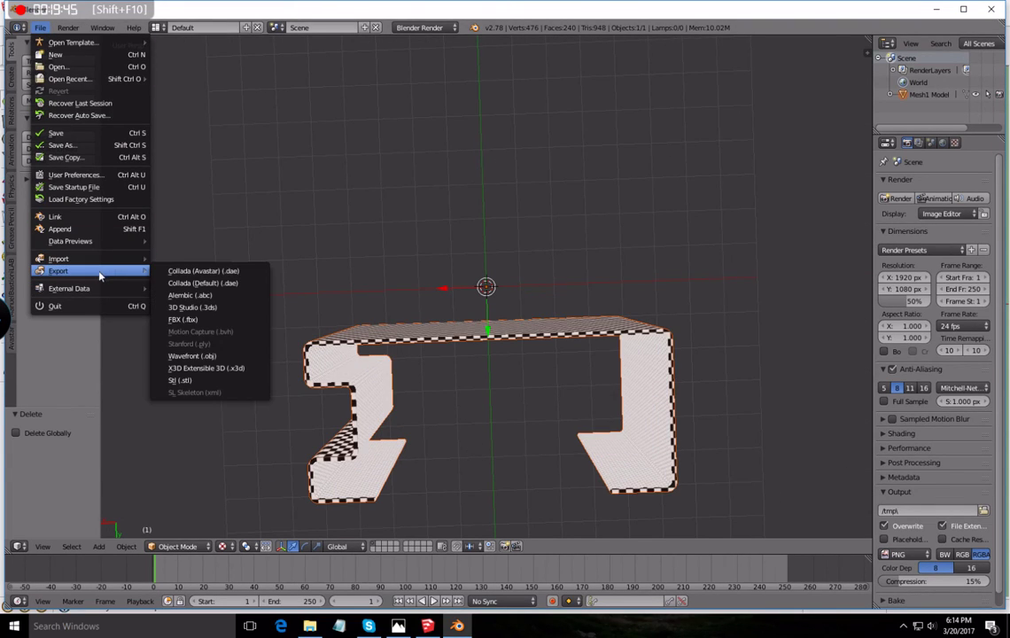
left_click(228, 285)
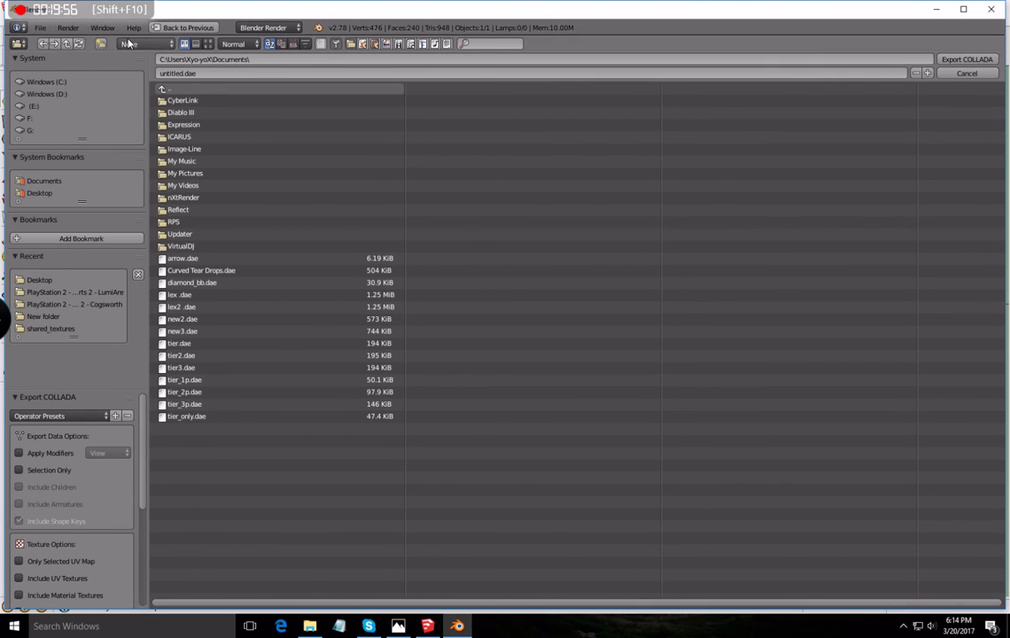
left_click(185, 28)
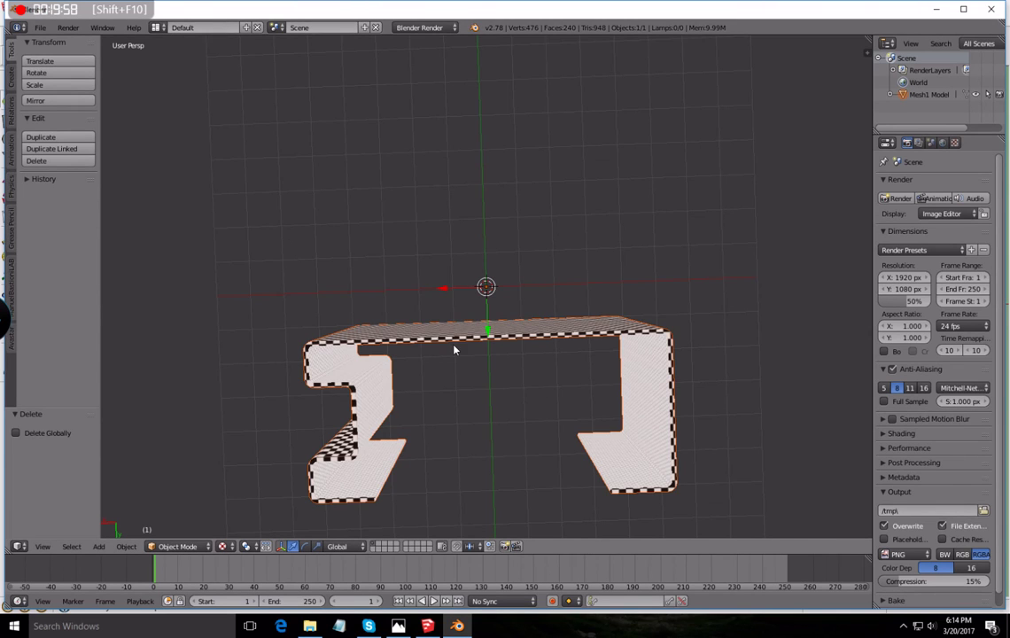
- Examine the textured table in the viewport from several angles and distances, including the feet and the front rim
scroll(454, 350, "down", 5)
scroll(494, 372, "up", 9)
scroll(483, 363, "down", 4)
scroll(461, 381, "up", 2)
scroll(443, 406, "up", 3)
scroll(451, 418, "down", 4)
middle_click_drag(451, 418, 481, 385)
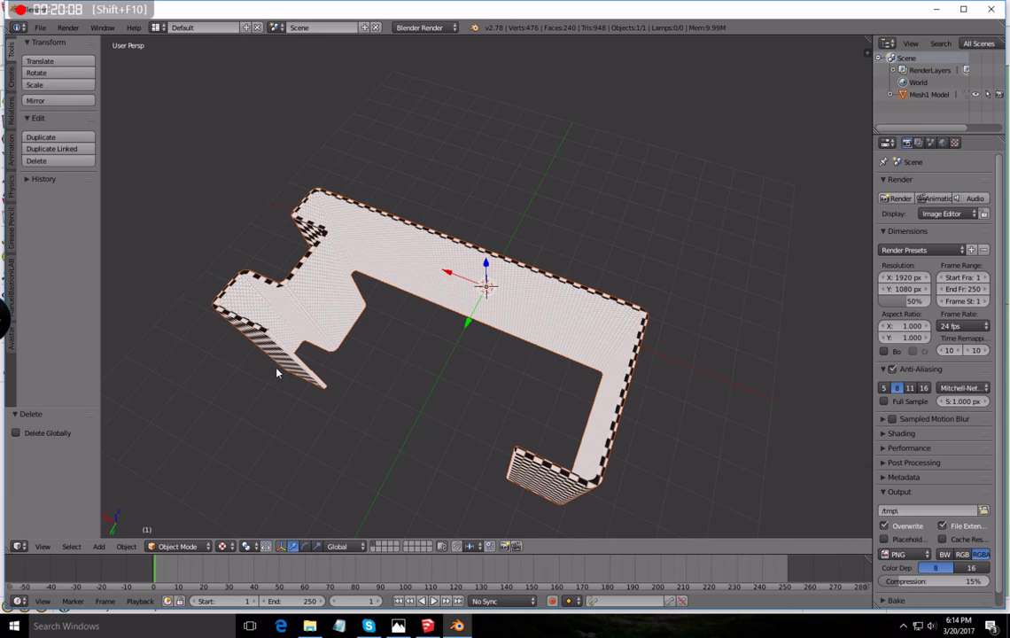
middle_click_drag(473, 444, 501, 468)
scroll(502, 468, "down", 2)
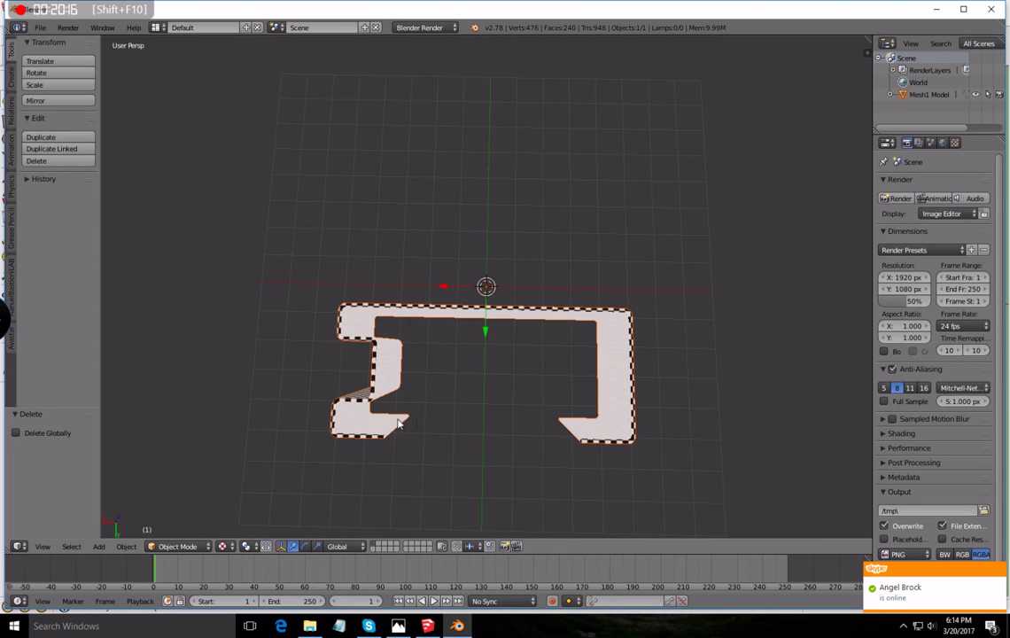
scroll(622, 397, "up", 5)
scroll(622, 396, "down", 5)
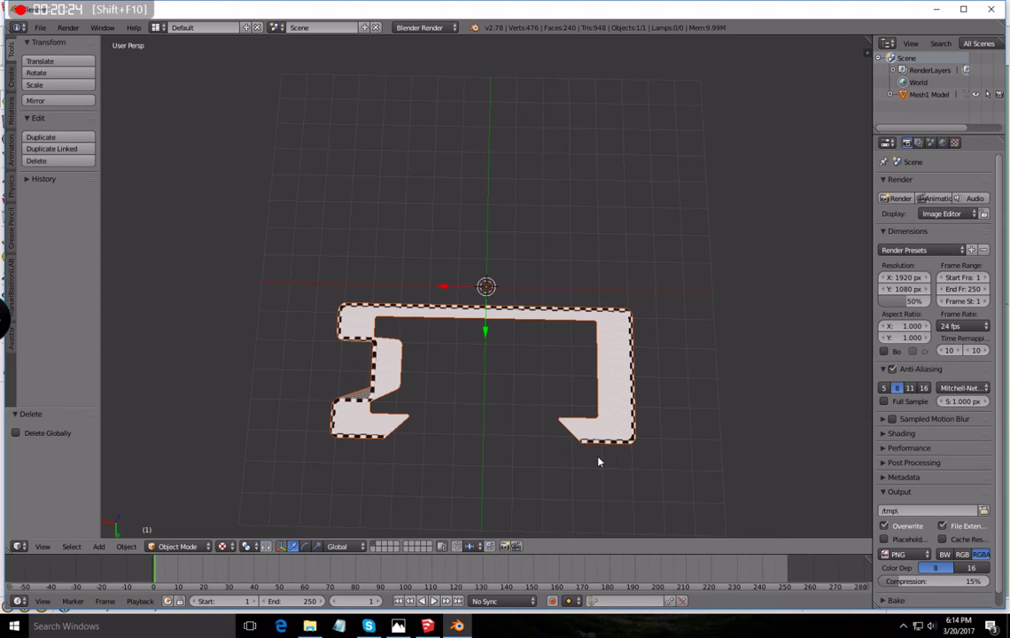
scroll(598, 461, "up", 3)
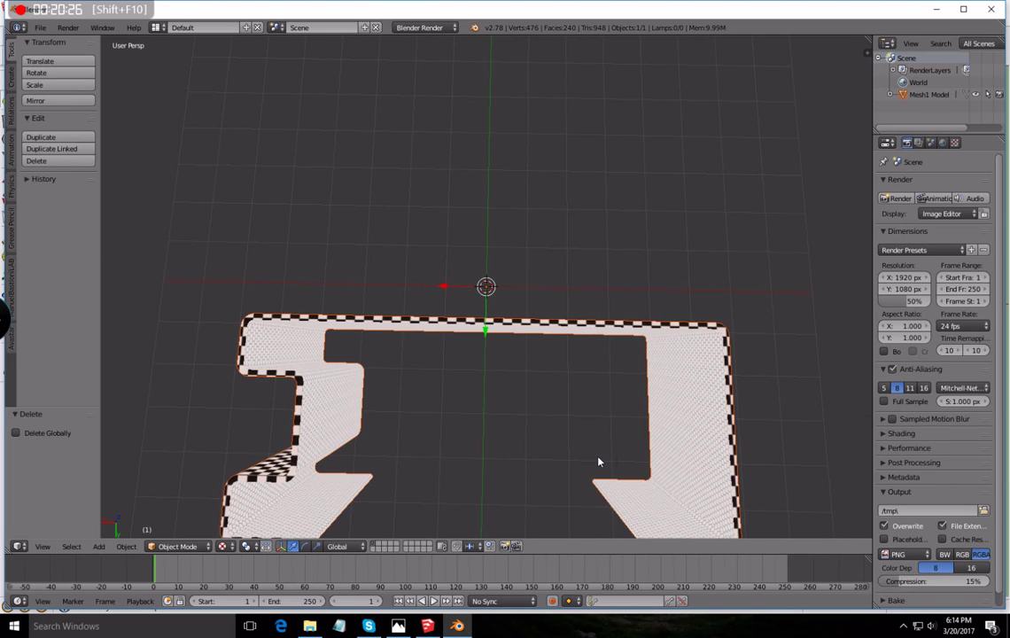
scroll(597, 463, "down", 3, "shift")
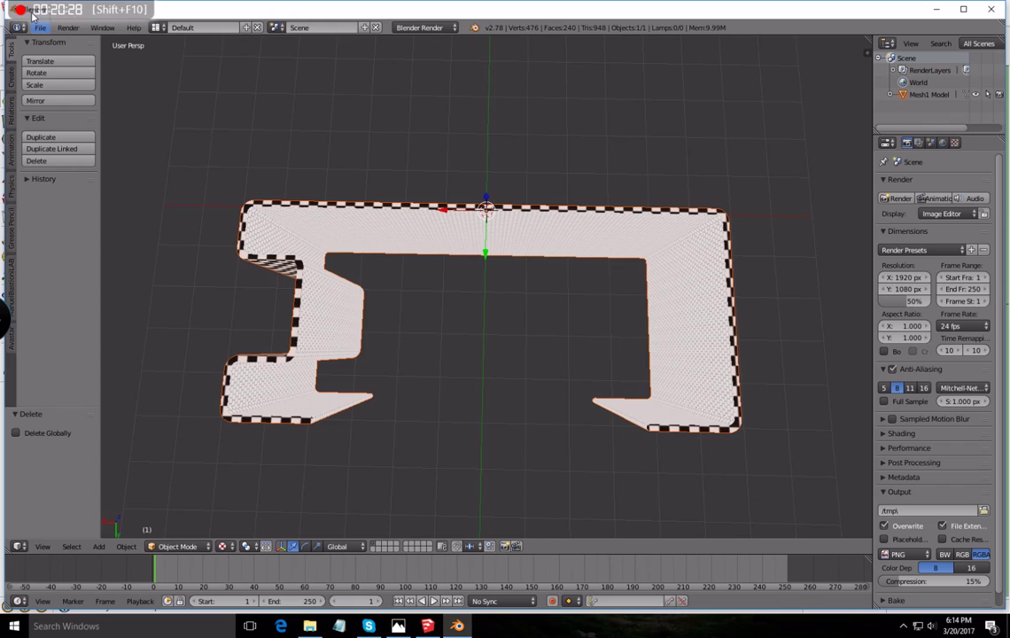